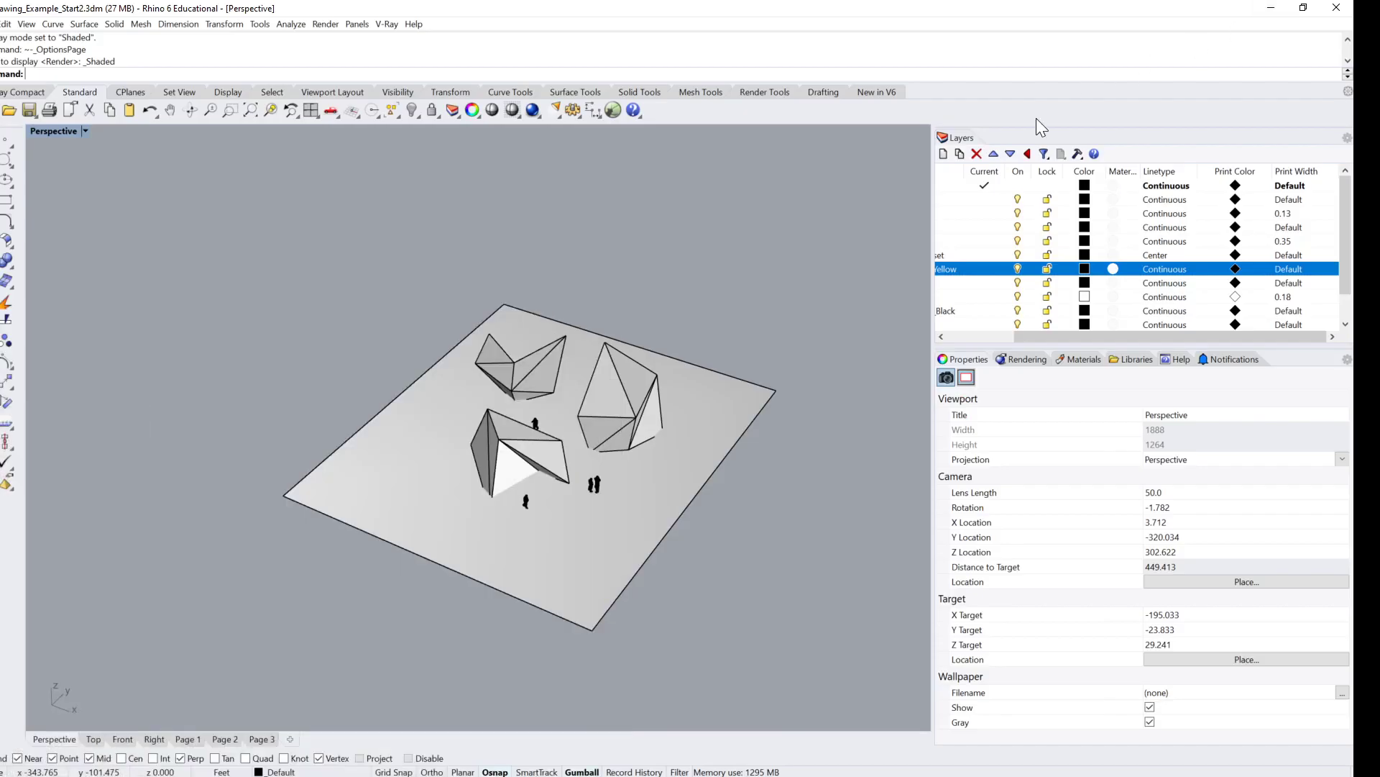
# Step: Recentre and zoom out the Perspective view, then crossing-select the ground plane and all the folded forms
pyautogui.keyDown('shift'); pyautogui.moveTo(745, 308); pyautogui.dragTo(676, 301, button='right'); pyautogui.keyUp('shift')
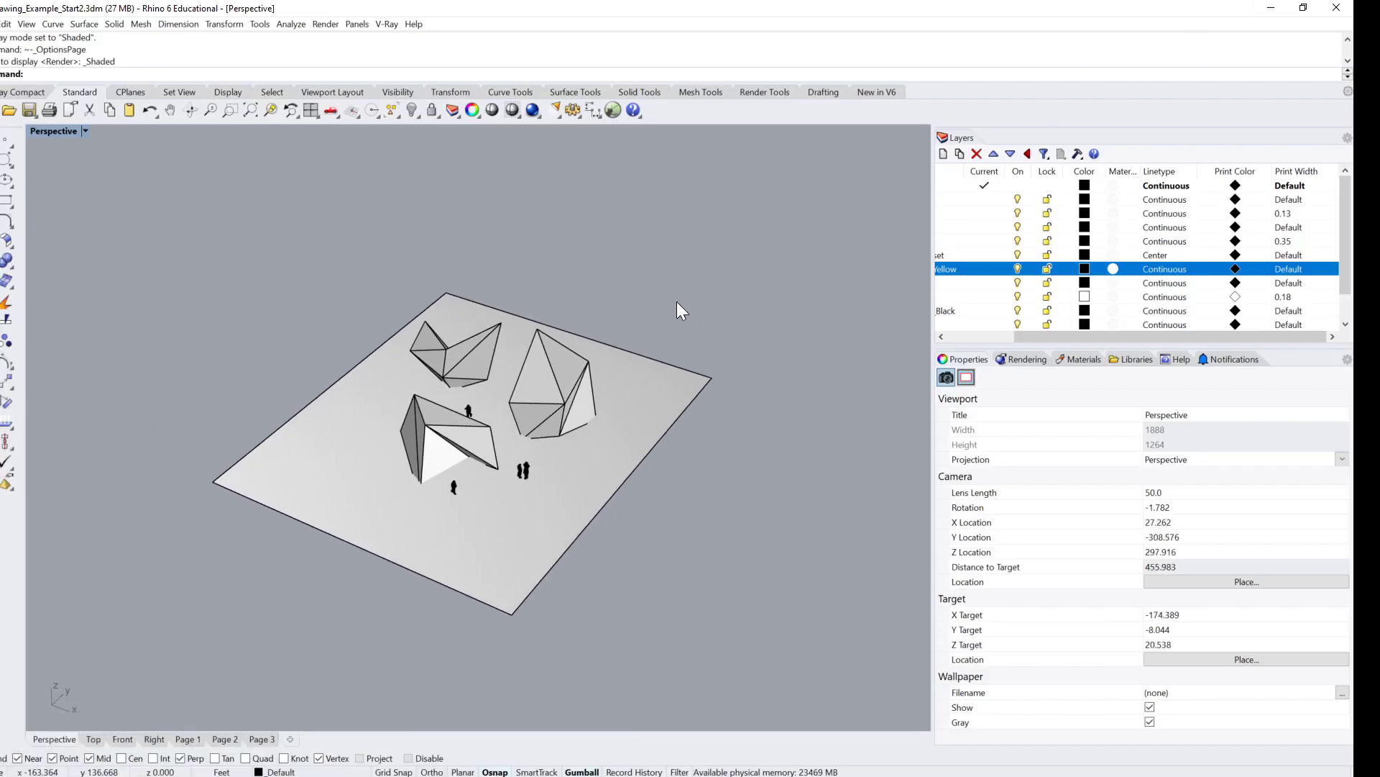
pyautogui.scroll(-8, 676, 301)
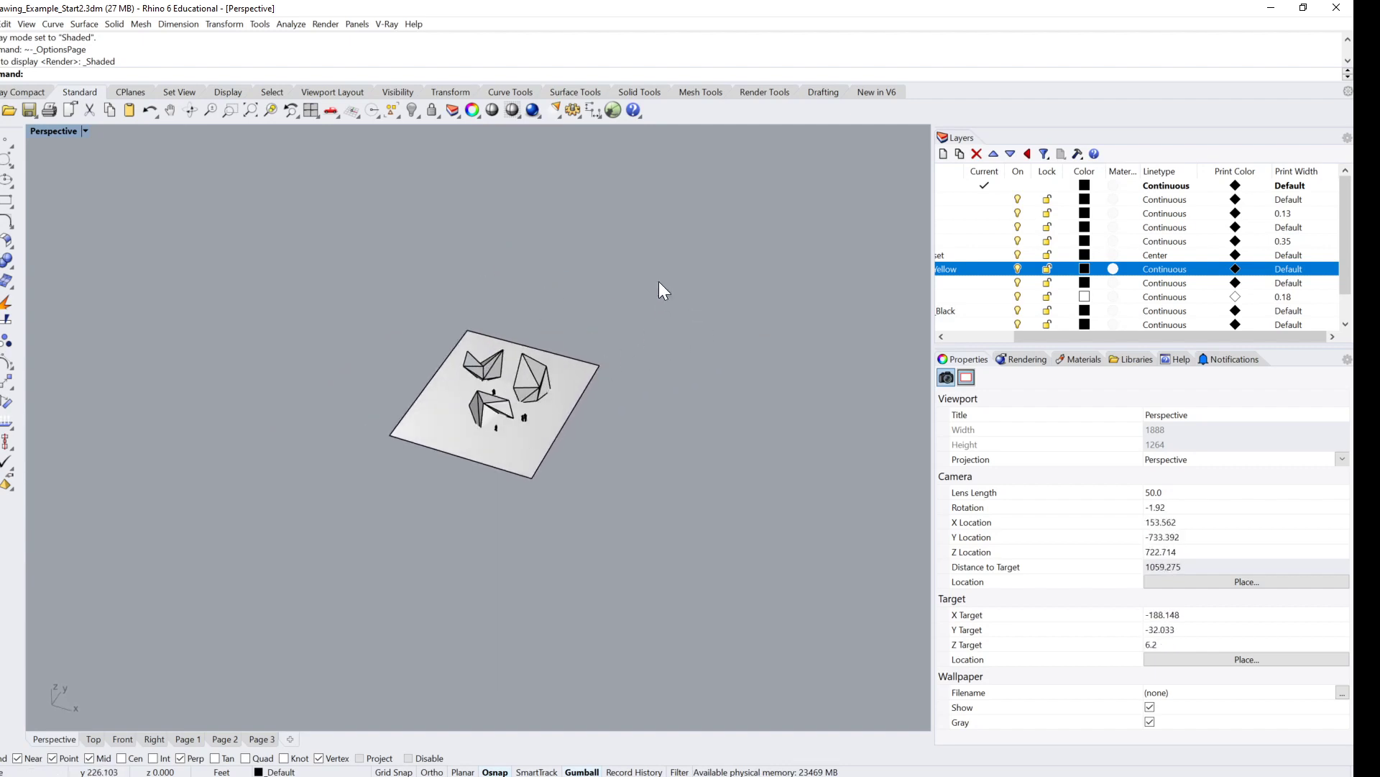
pyautogui.moveTo(659, 282); pyautogui.dragTo(258, 530)
# Step: Run Make2D on the selected model from the Perspective view, accepting the default options
pyautogui.write('Ma')
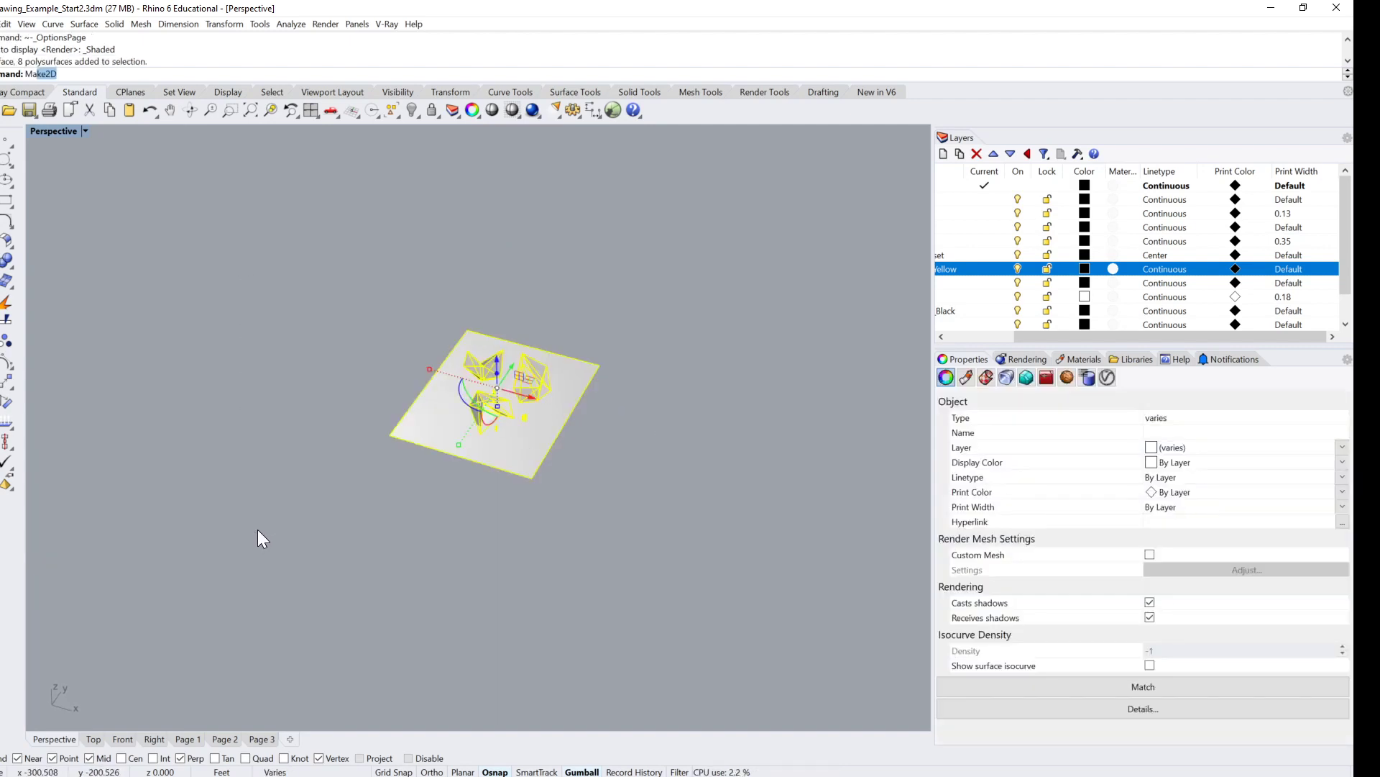
pyautogui.write('ke')
pyautogui.press('Return')
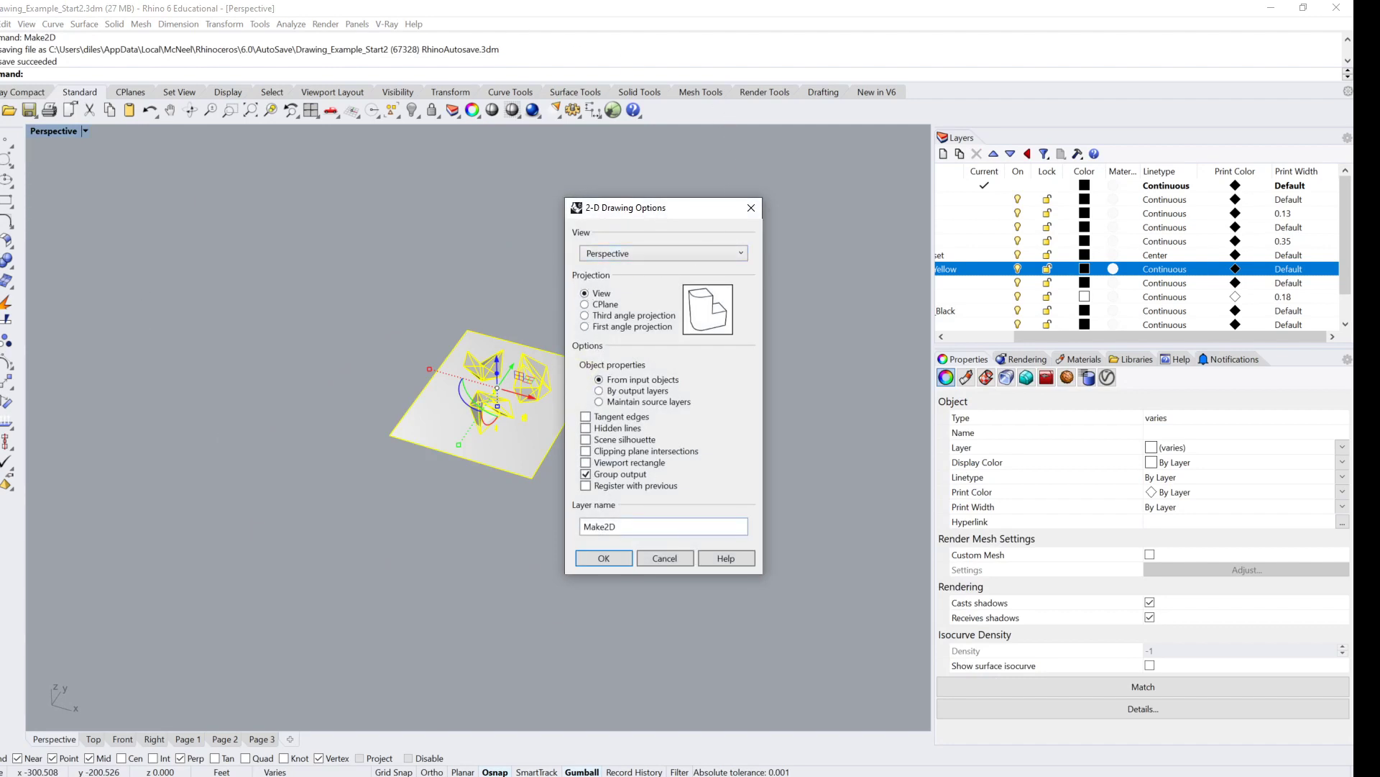
pyautogui.click(624, 558)
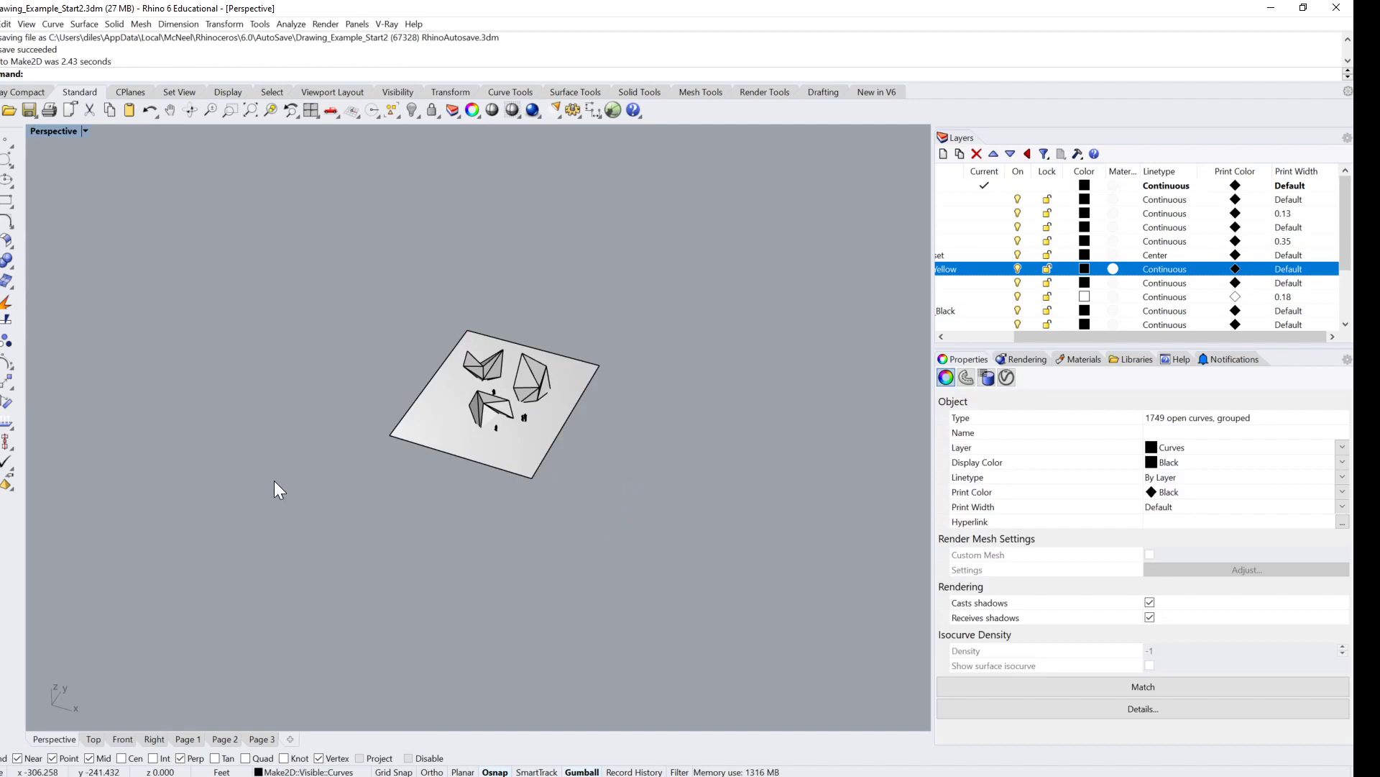
# Step: Switch to the Top view and zoom and pan to find the yellow Make2D curves
pyautogui.click(93, 739)
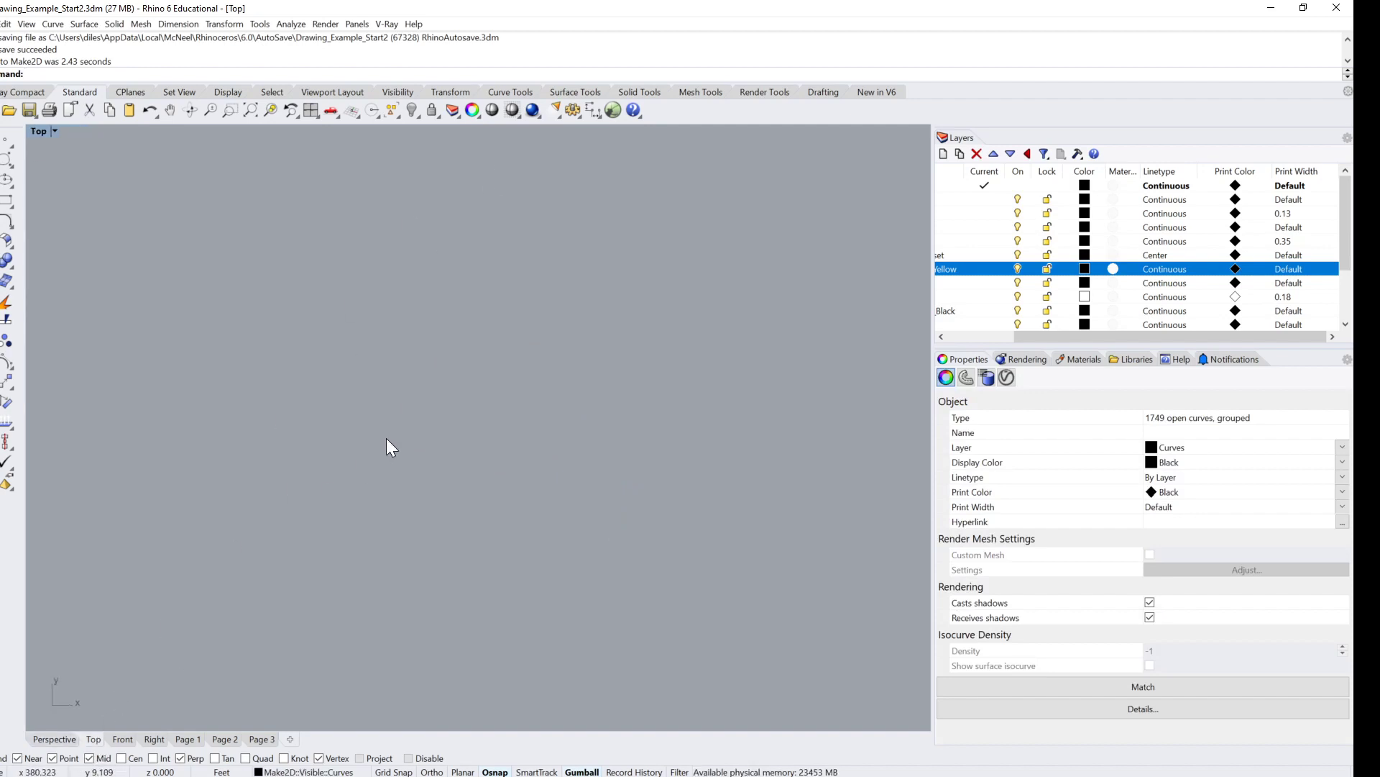
pyautogui.press('Return')
pyautogui.write('EvaluatePt')
pyautogui.press('Return')
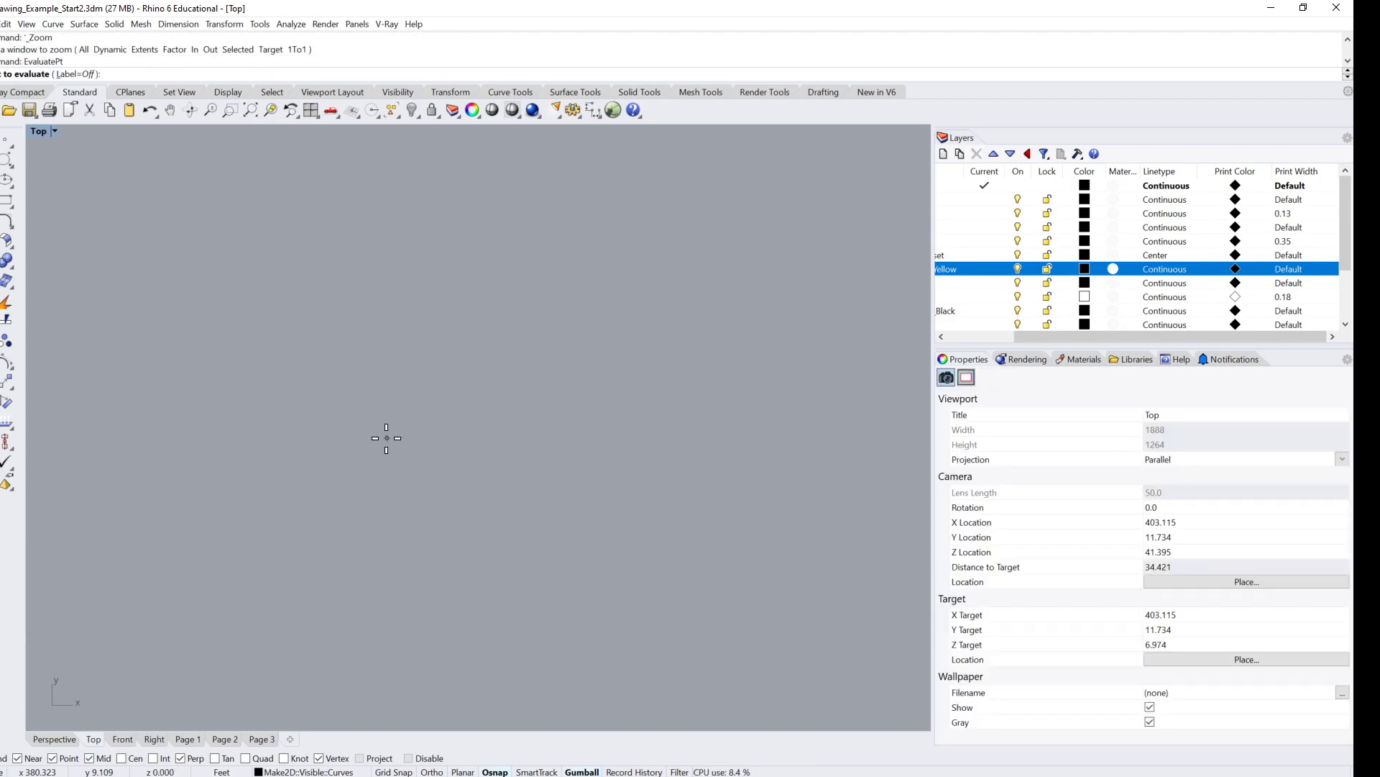
pyautogui.scroll(-2, 1136, 252)
pyautogui.scroll(-10, 694, 326)
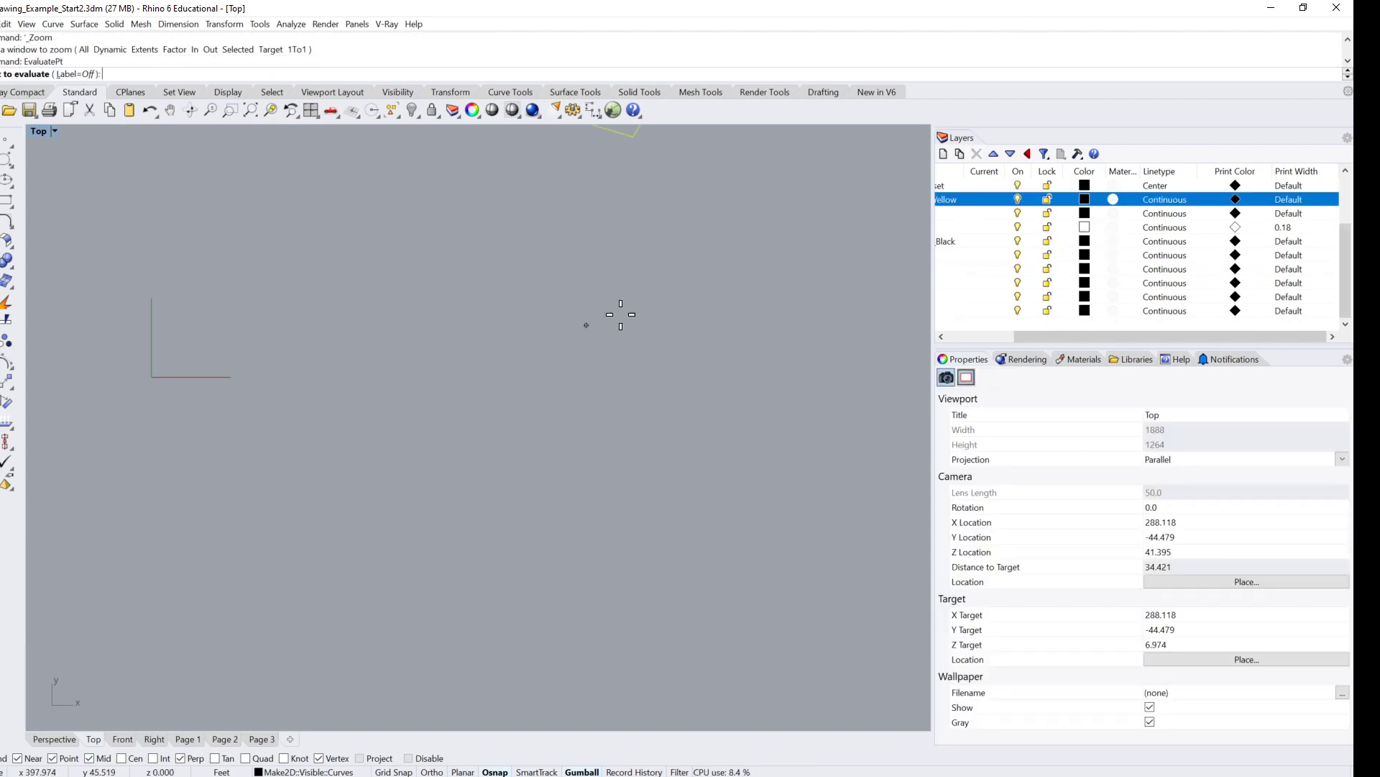
pyautogui.moveTo(620, 314); pyautogui.dragTo(558, 416, button='right')
pyautogui.scroll(5, 616, 360)
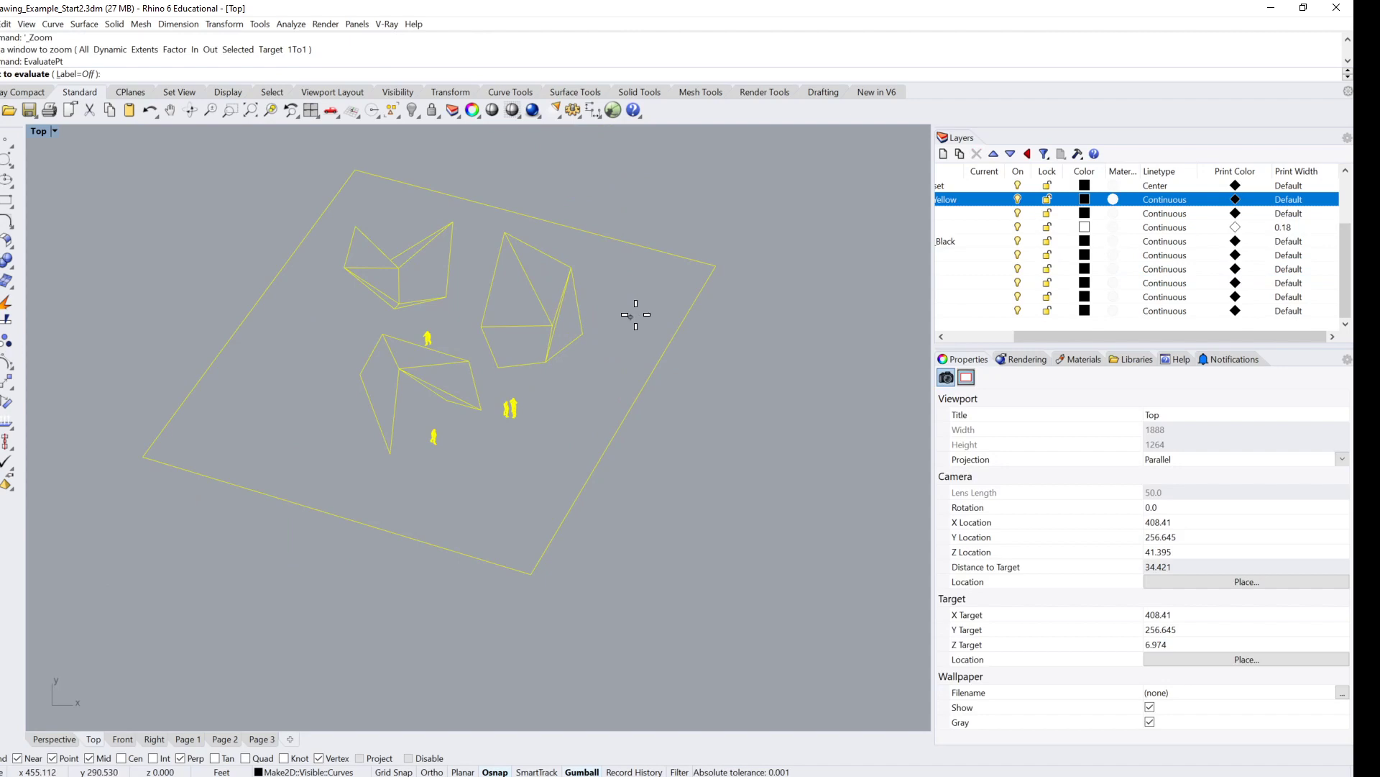
pyautogui.press('Escape')
# Step: Window-select all the generated Make2D curves and delete them
pyautogui.click(564, 225)
pyautogui.click(795, 239)
pyautogui.moveTo(755, 147); pyautogui.dragTo(151, 627)
pyautogui.press('Delete')
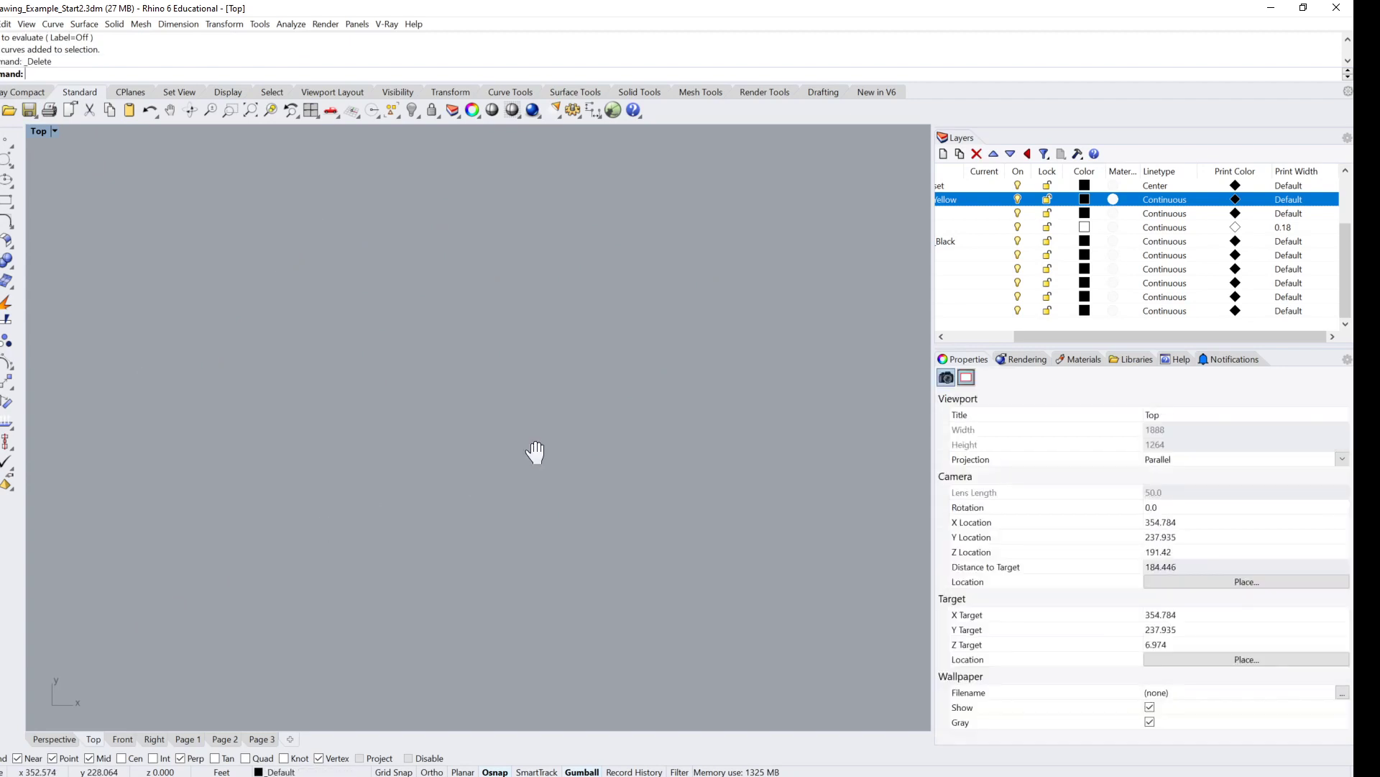
pyautogui.moveTo(490, 456); pyautogui.dragTo(293, 497)
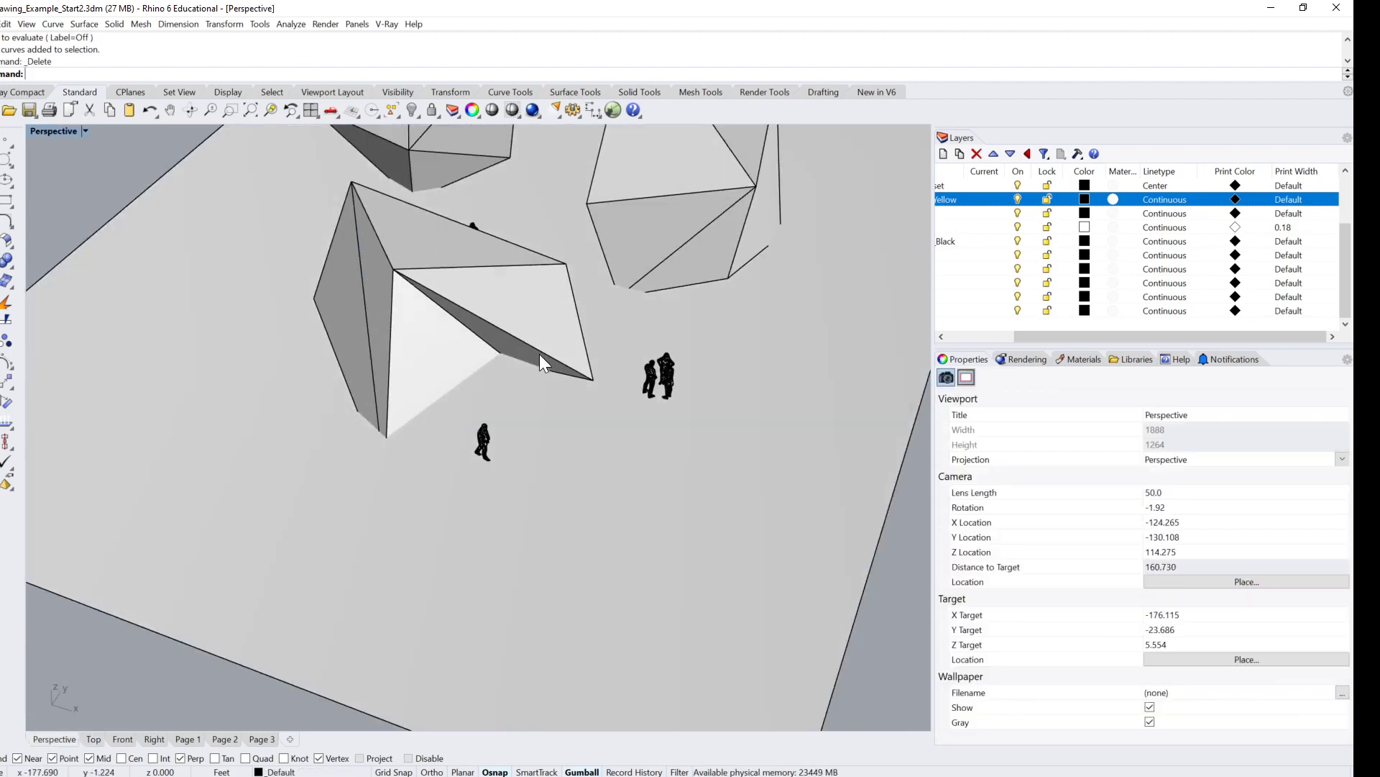
# Step: Orbit the Perspective view and switch its display mode to Technical
pyautogui.scroll(-5, 570, 391)
pyautogui.moveTo(498, 471); pyautogui.dragTo(487, 450, button='right')
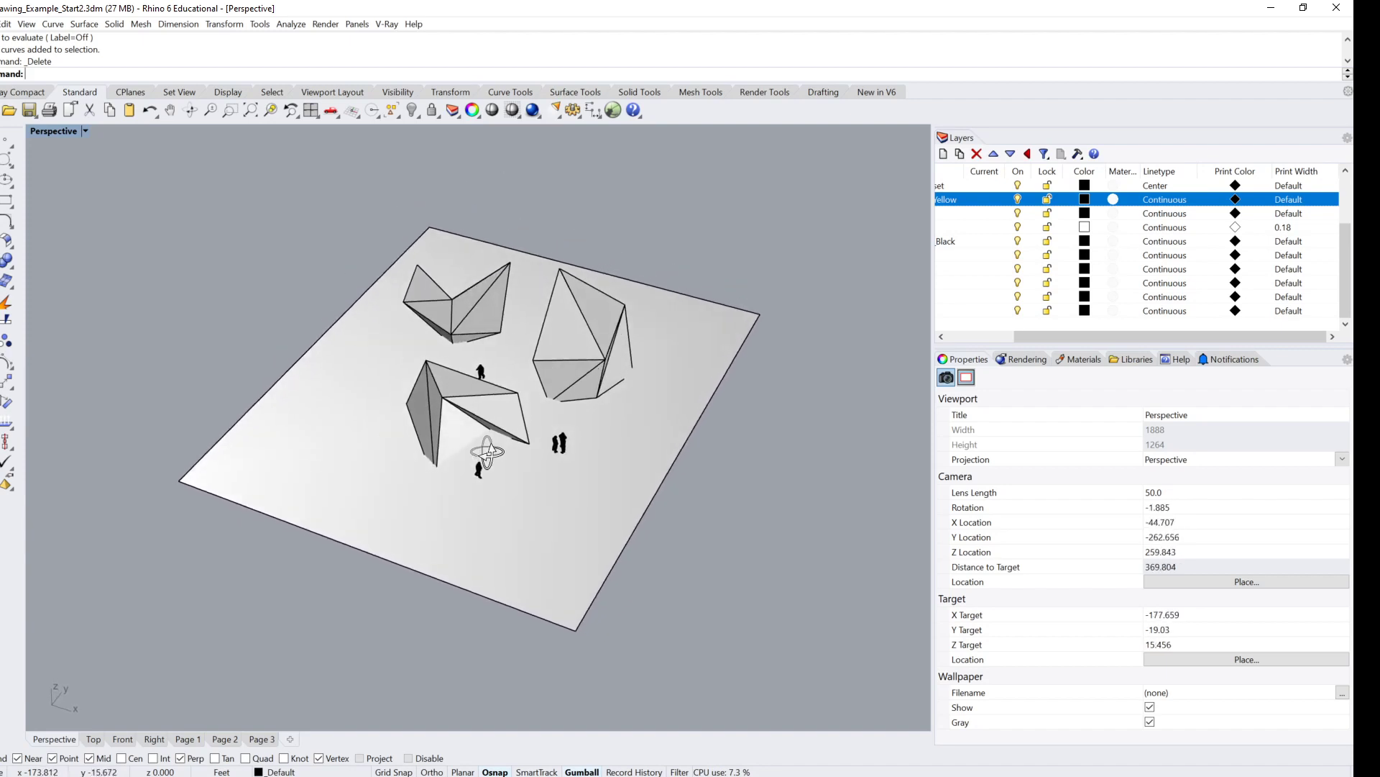
pyautogui.moveTo(615, 424); pyautogui.dragTo(601, 410, button='right')
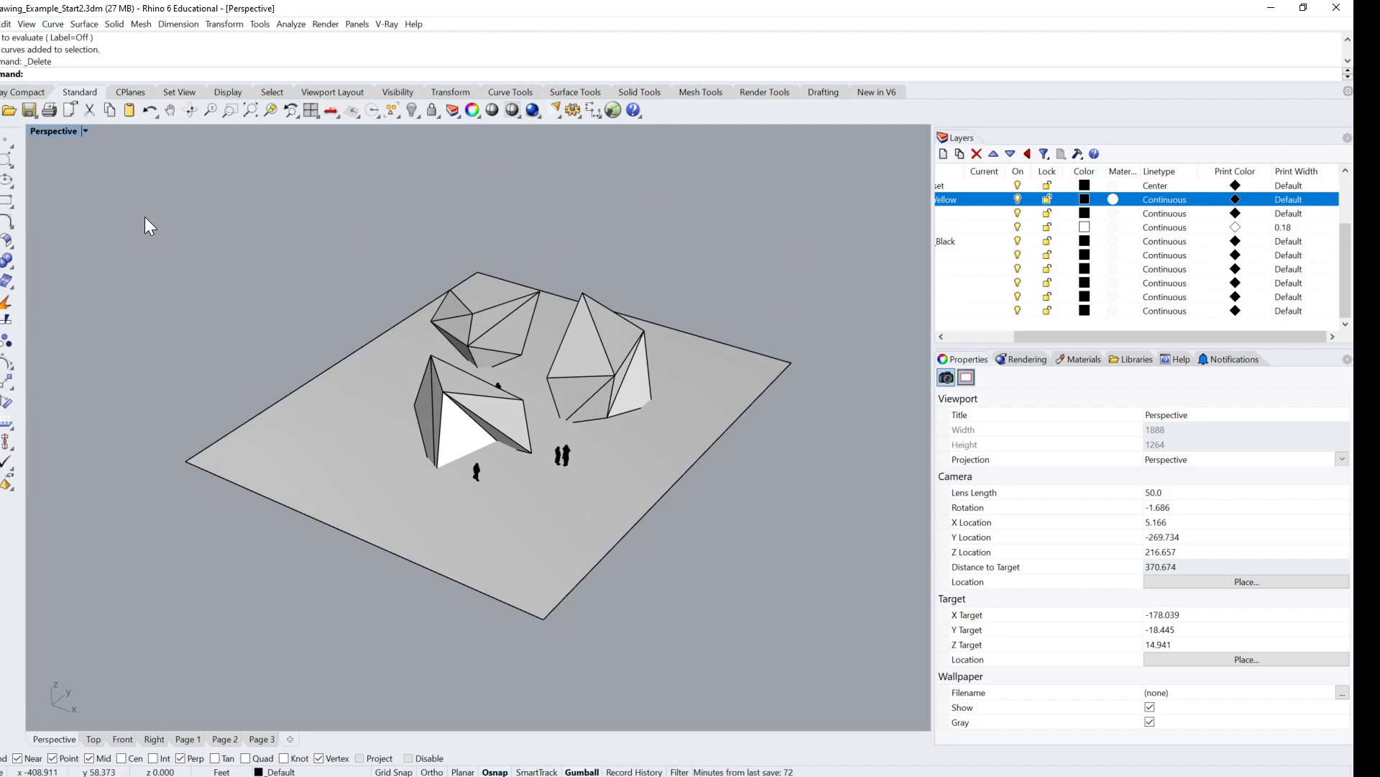
pyautogui.click(84, 131)
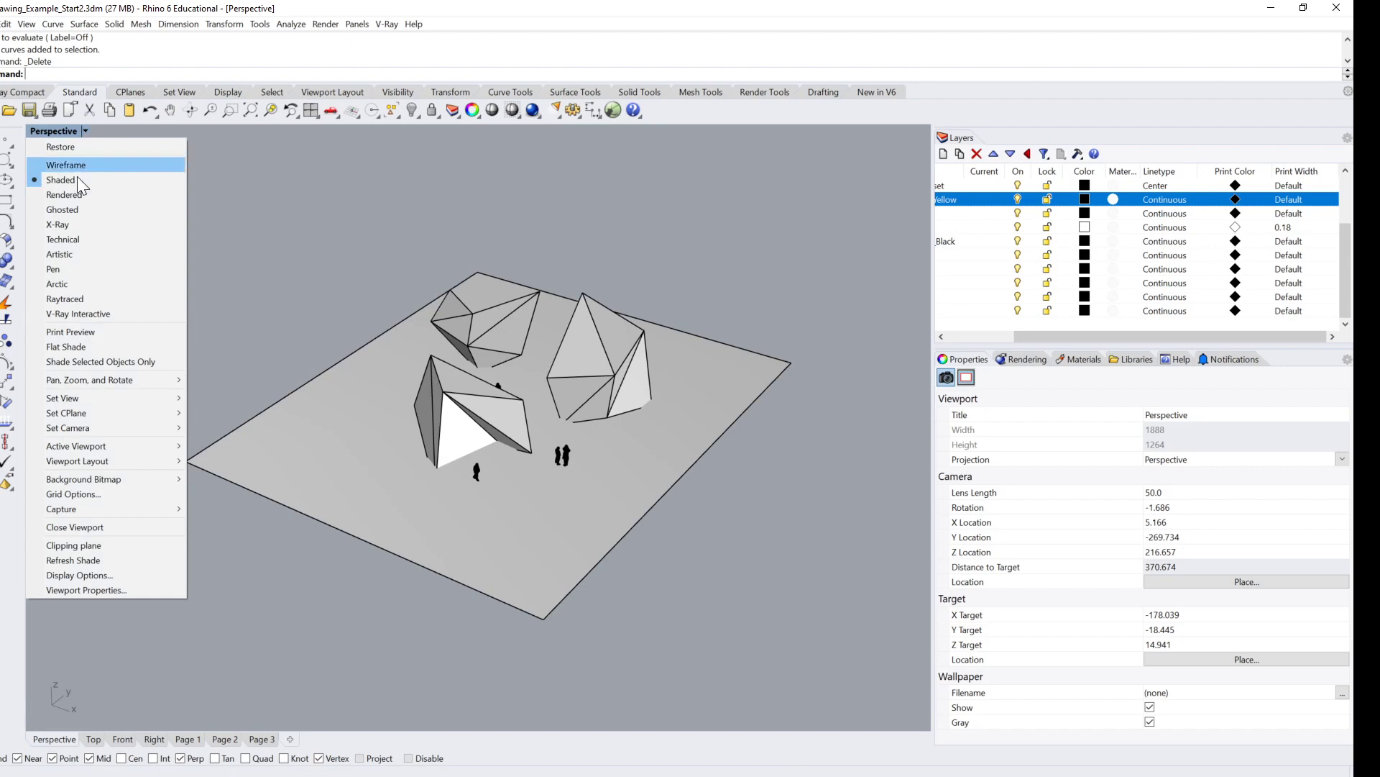
pyautogui.click(79, 240)
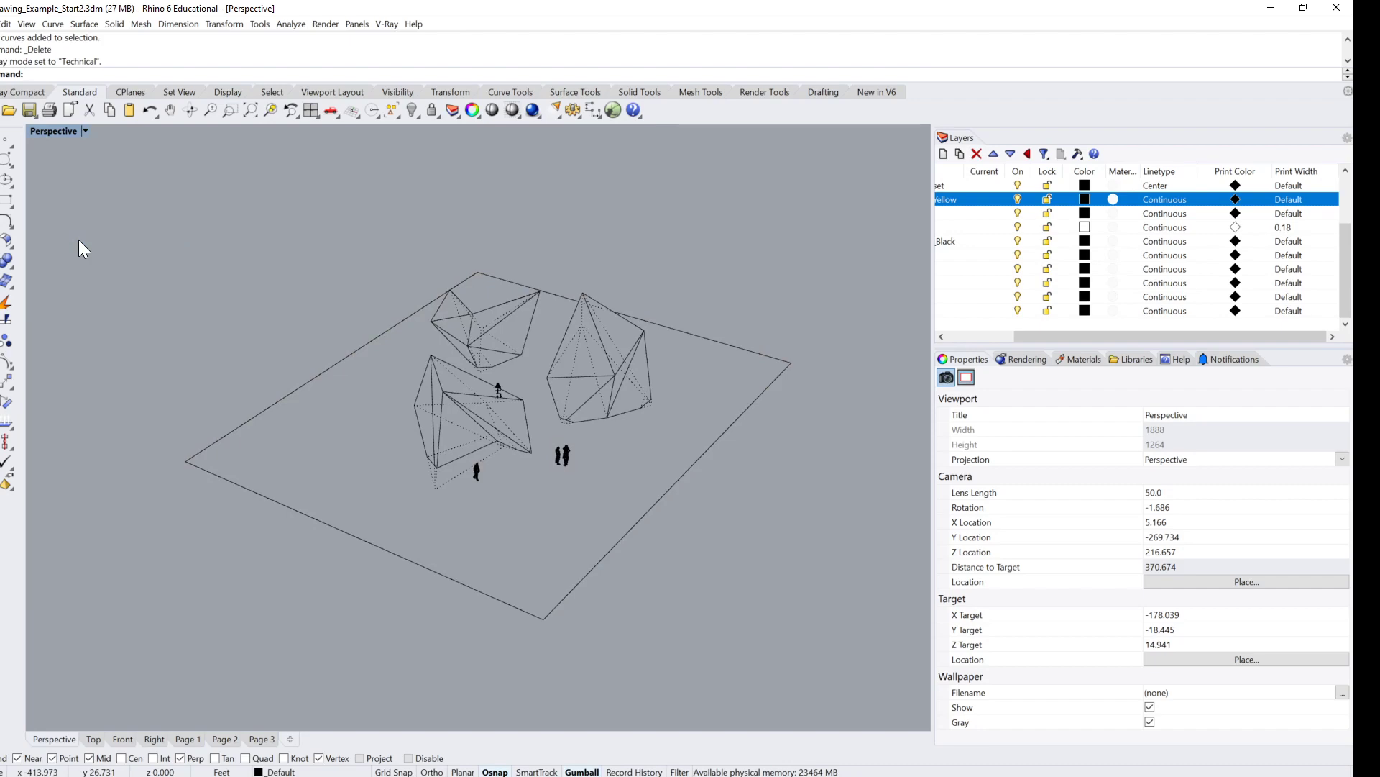
# Step: Pan, zoom and orbit to a lower, closer framing of the forms
pyautogui.keyDown('shift'); pyautogui.moveTo(525, 294); pyautogui.dragTo(547, 290, button='right'); pyautogui.keyUp('shift')
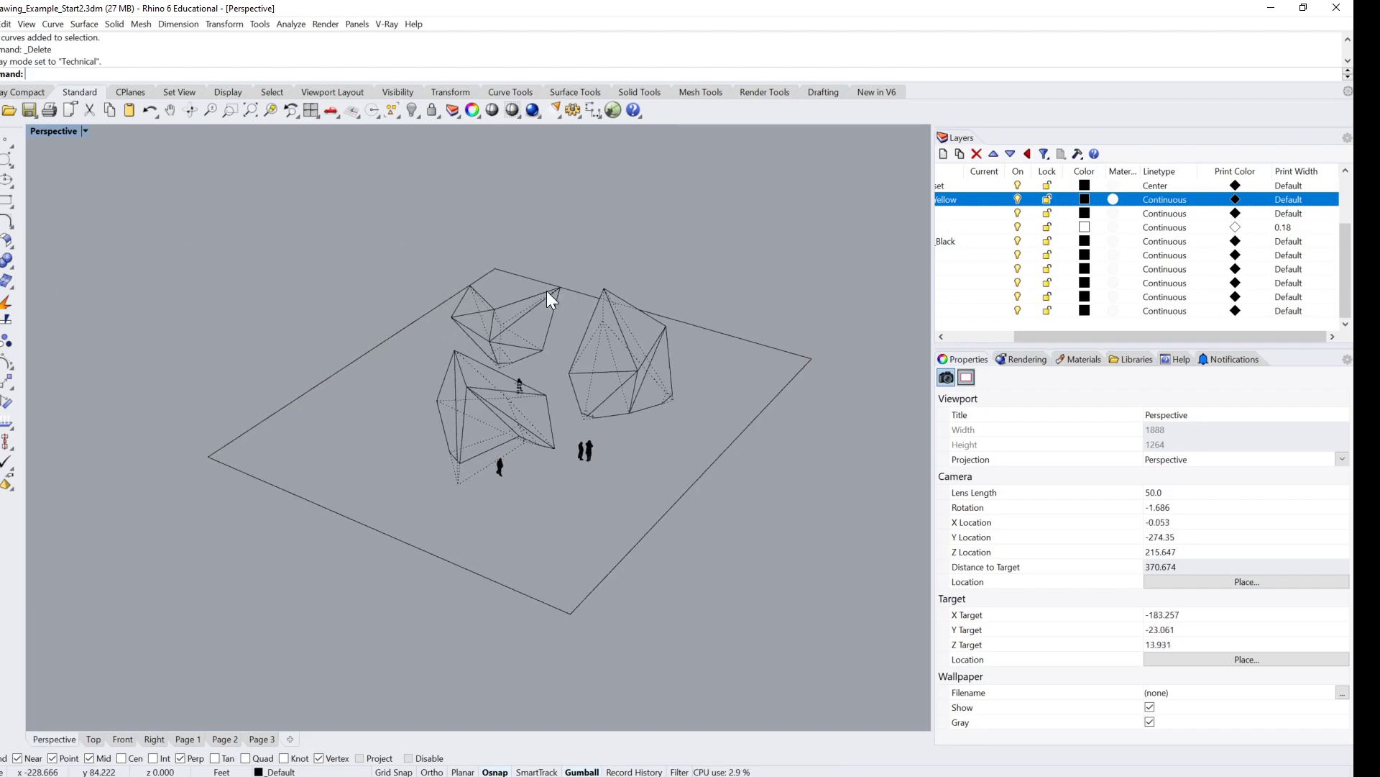
pyautogui.scroll(3, 546, 290)
pyautogui.moveTo(525, 345); pyautogui.dragTo(604, 345, button='right')
pyautogui.scroll(-2, 587, 338)
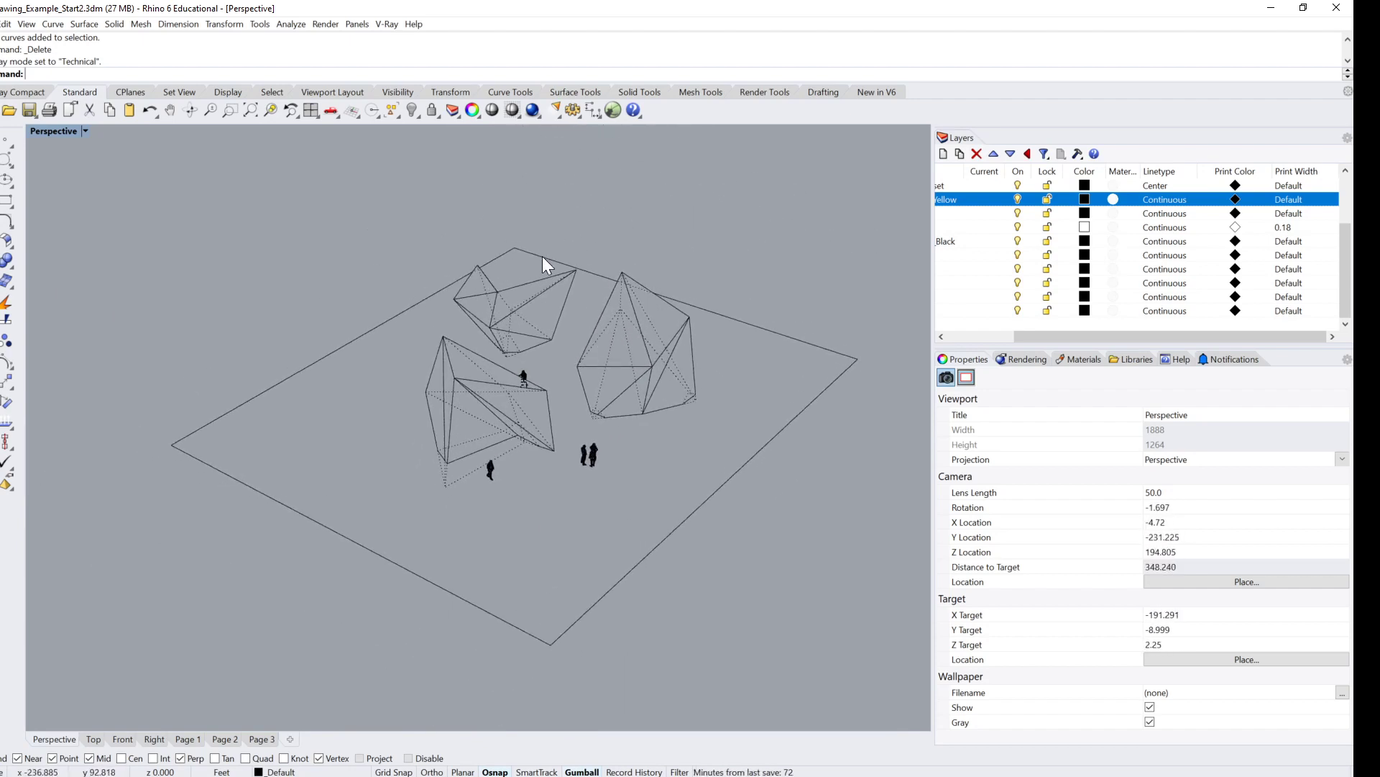
pyautogui.click(85, 131)
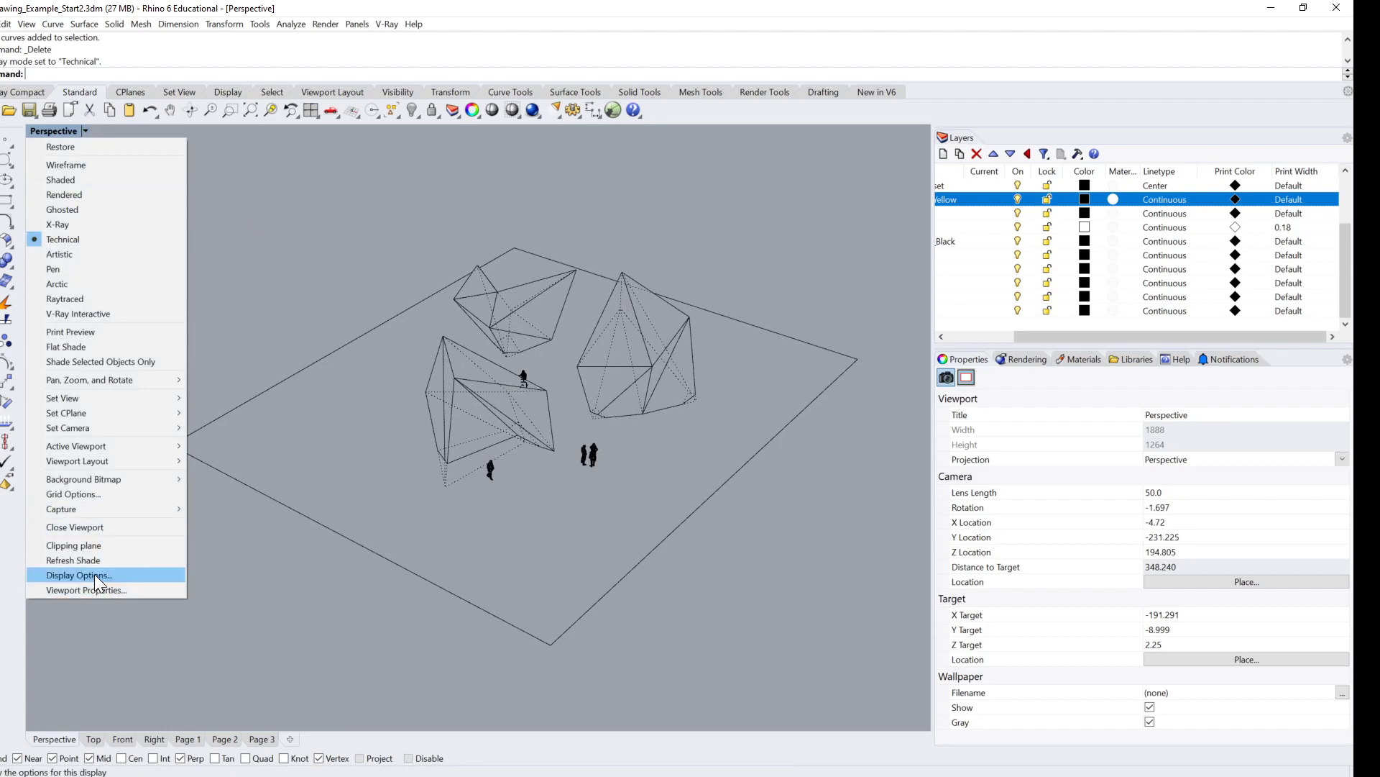
# Step: Set the Technical display background to a solid white colour
pyautogui.click(75, 574)
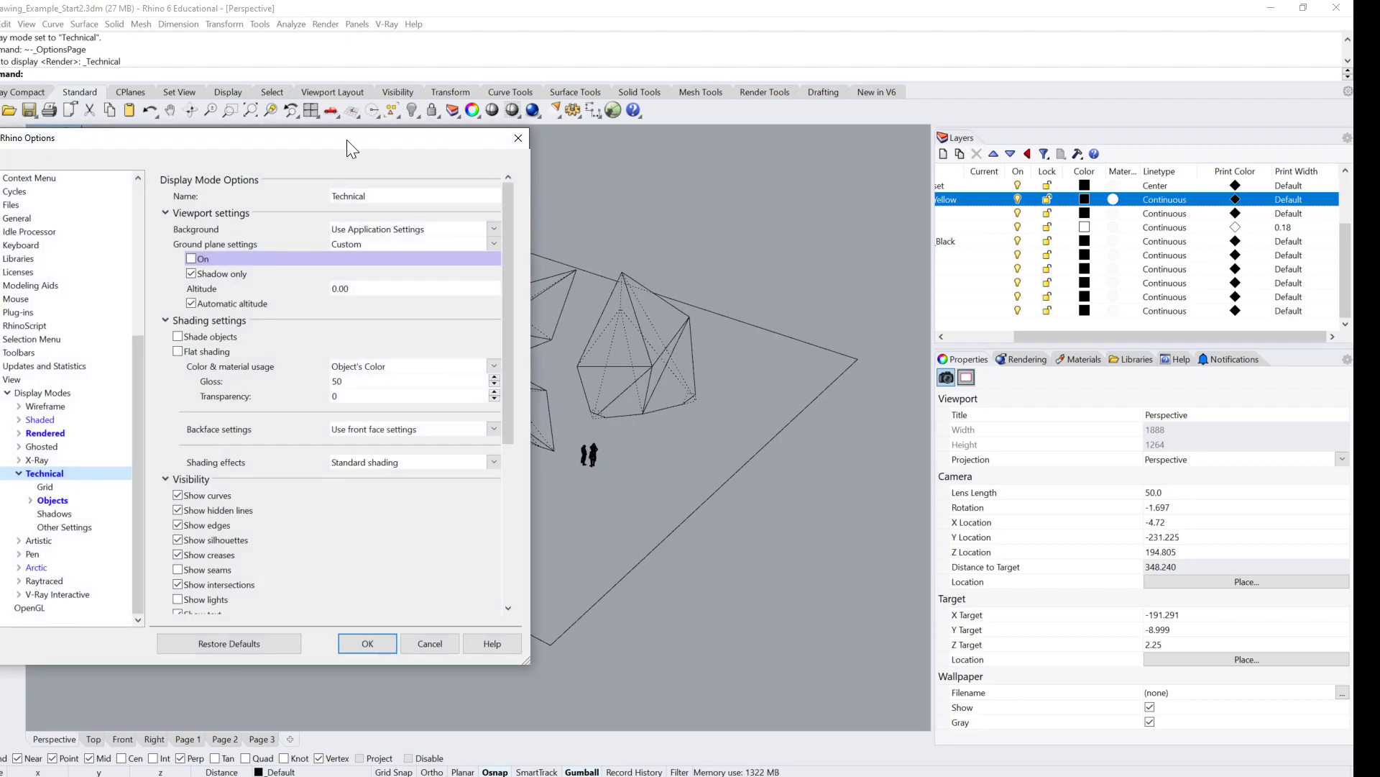
pyautogui.moveTo(346, 140); pyautogui.dragTo(420, 171)
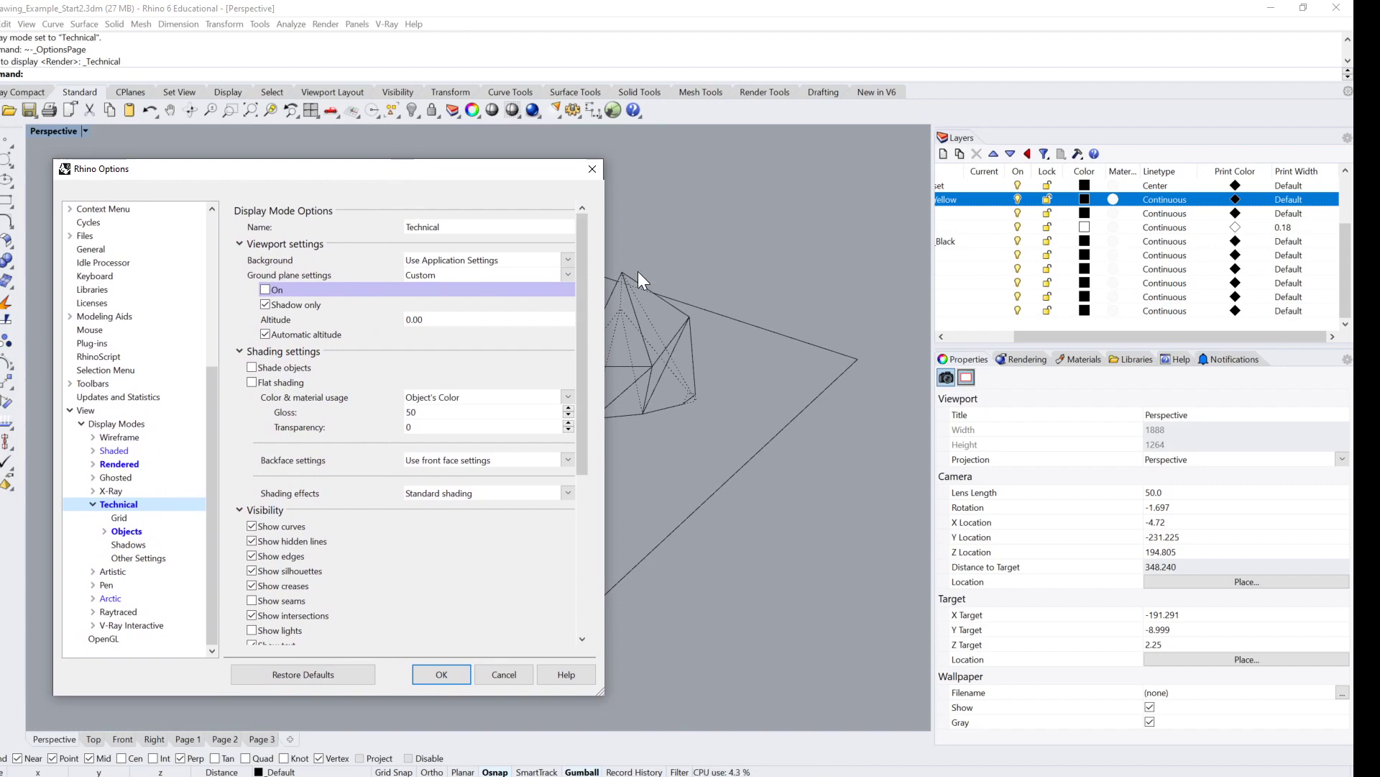
pyautogui.click(566, 257)
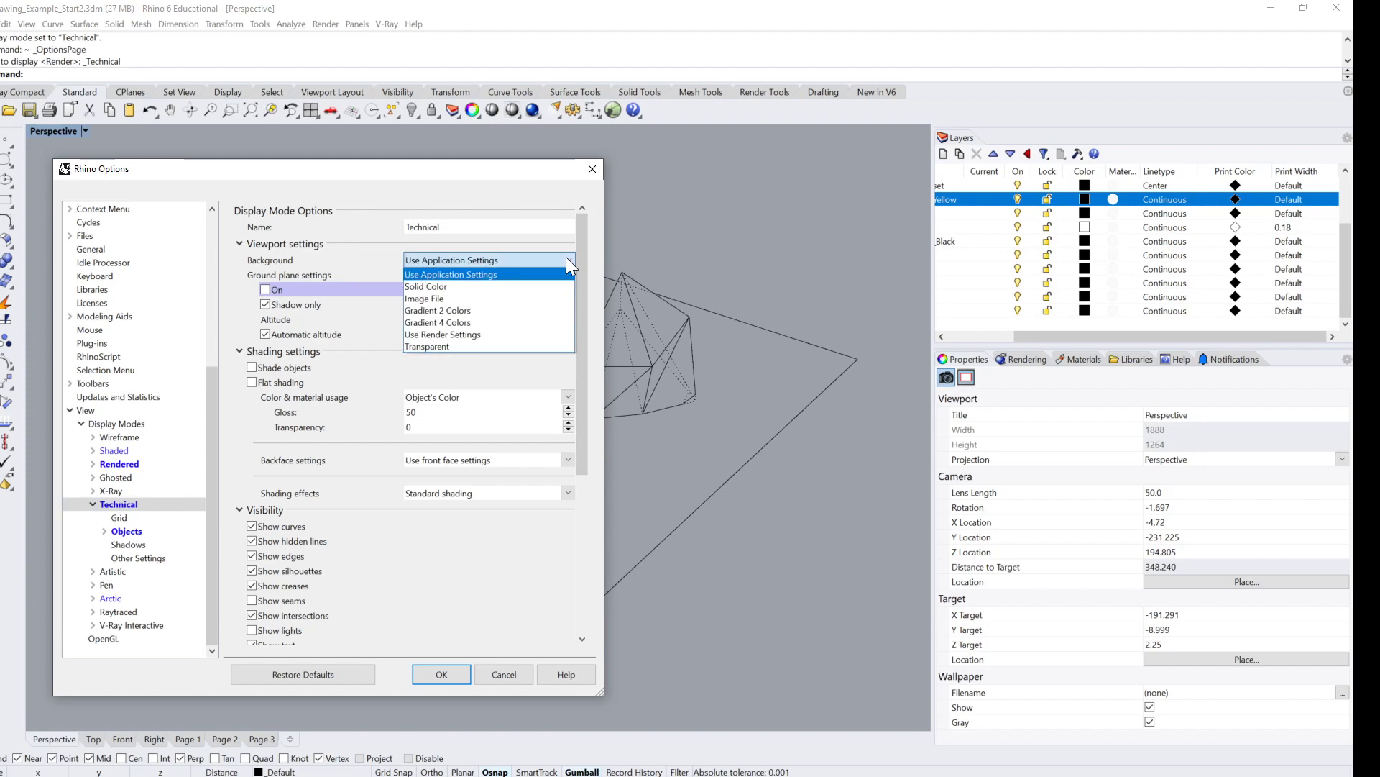
pyautogui.click(490, 284)
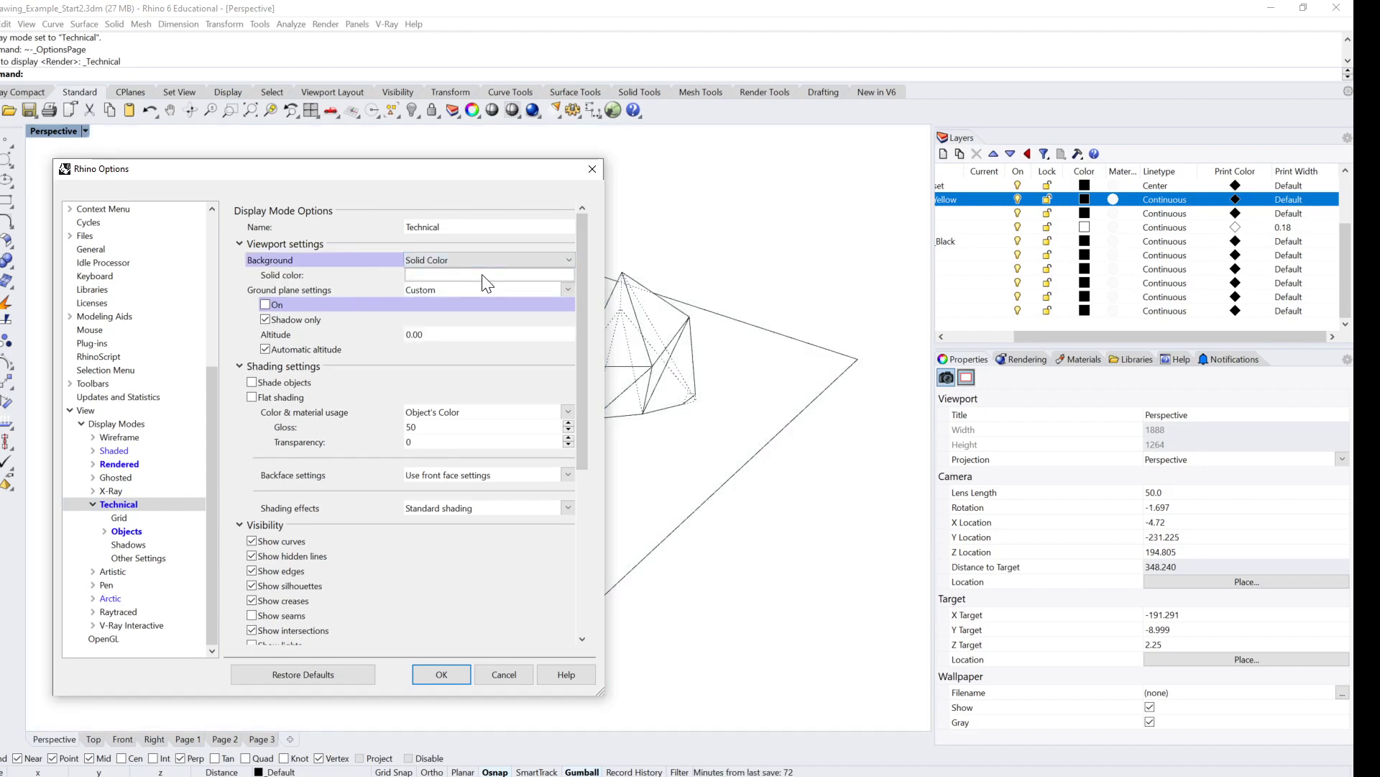
pyautogui.click(482, 274)
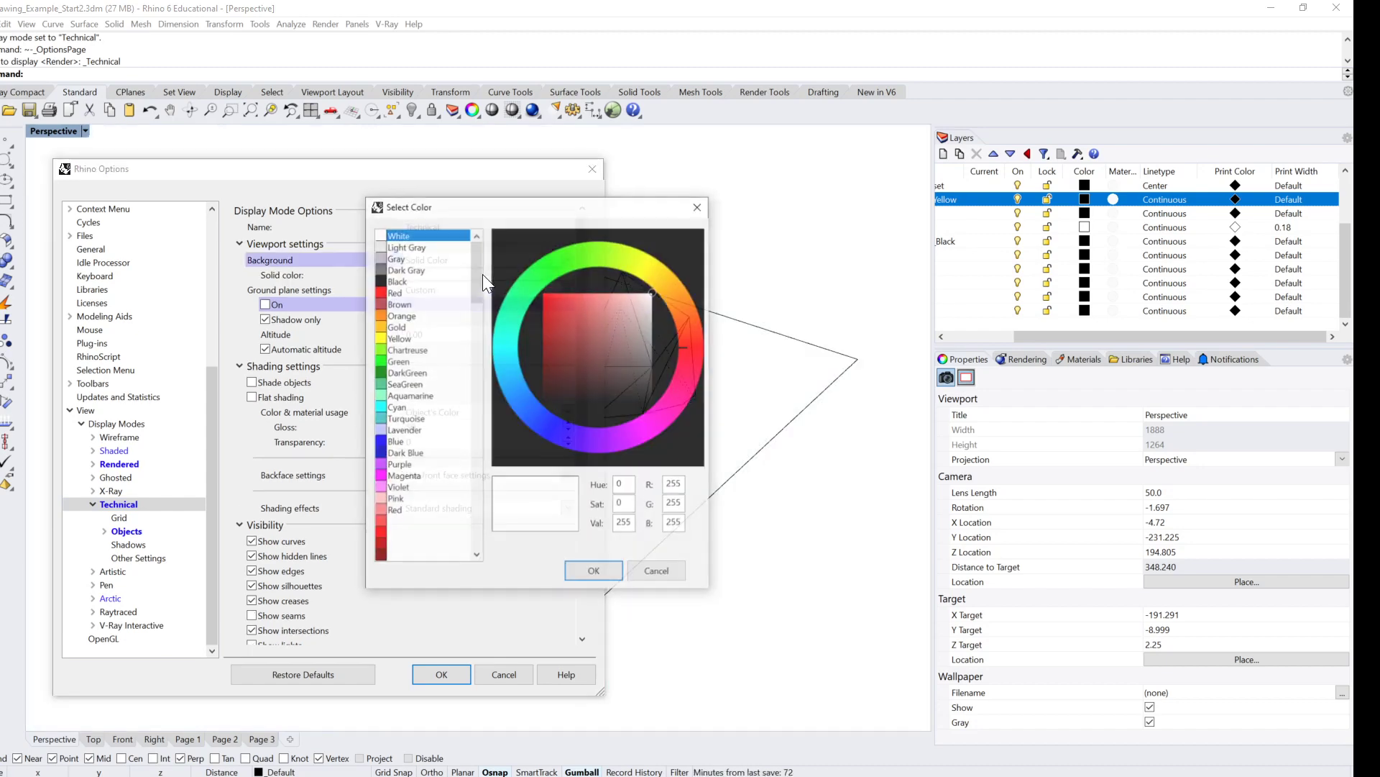
pyautogui.click(382, 246)
pyautogui.click(381, 231)
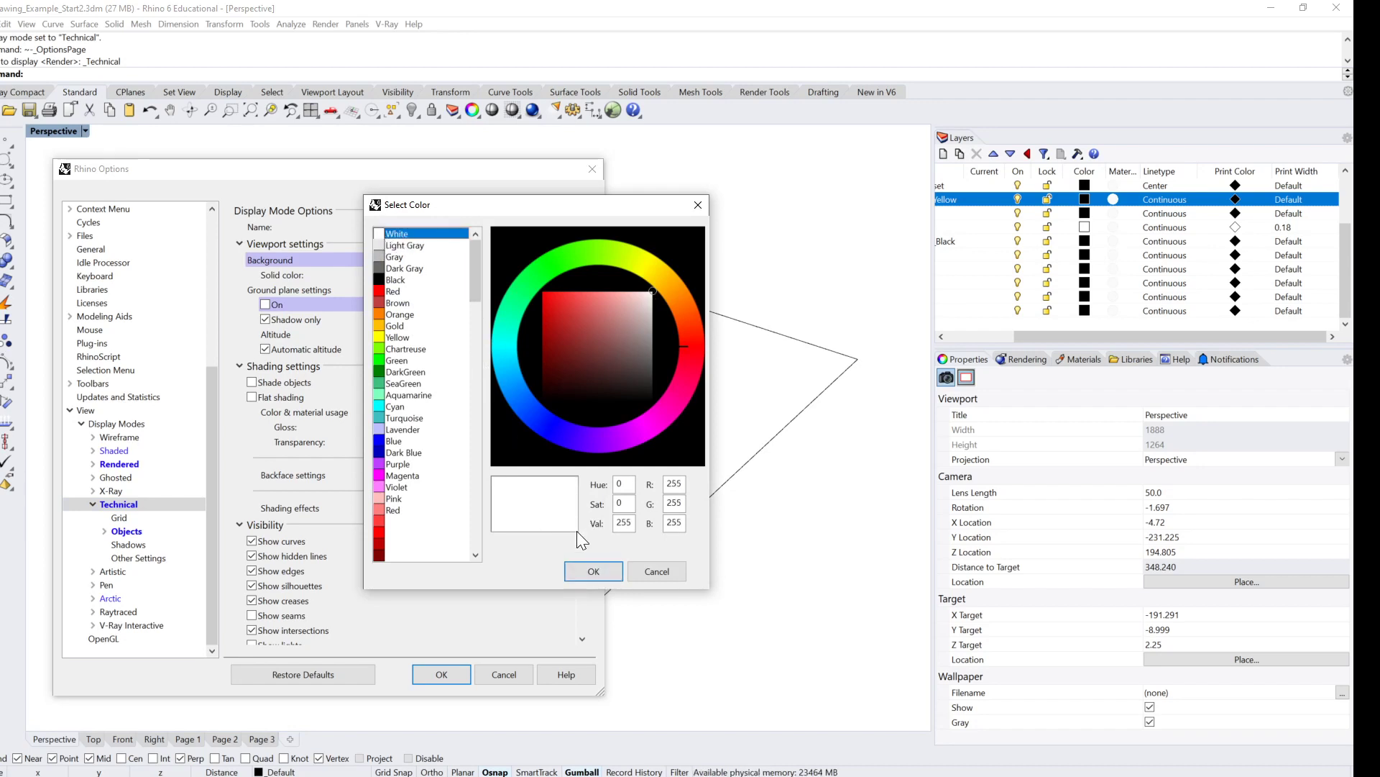
pyautogui.click(594, 571)
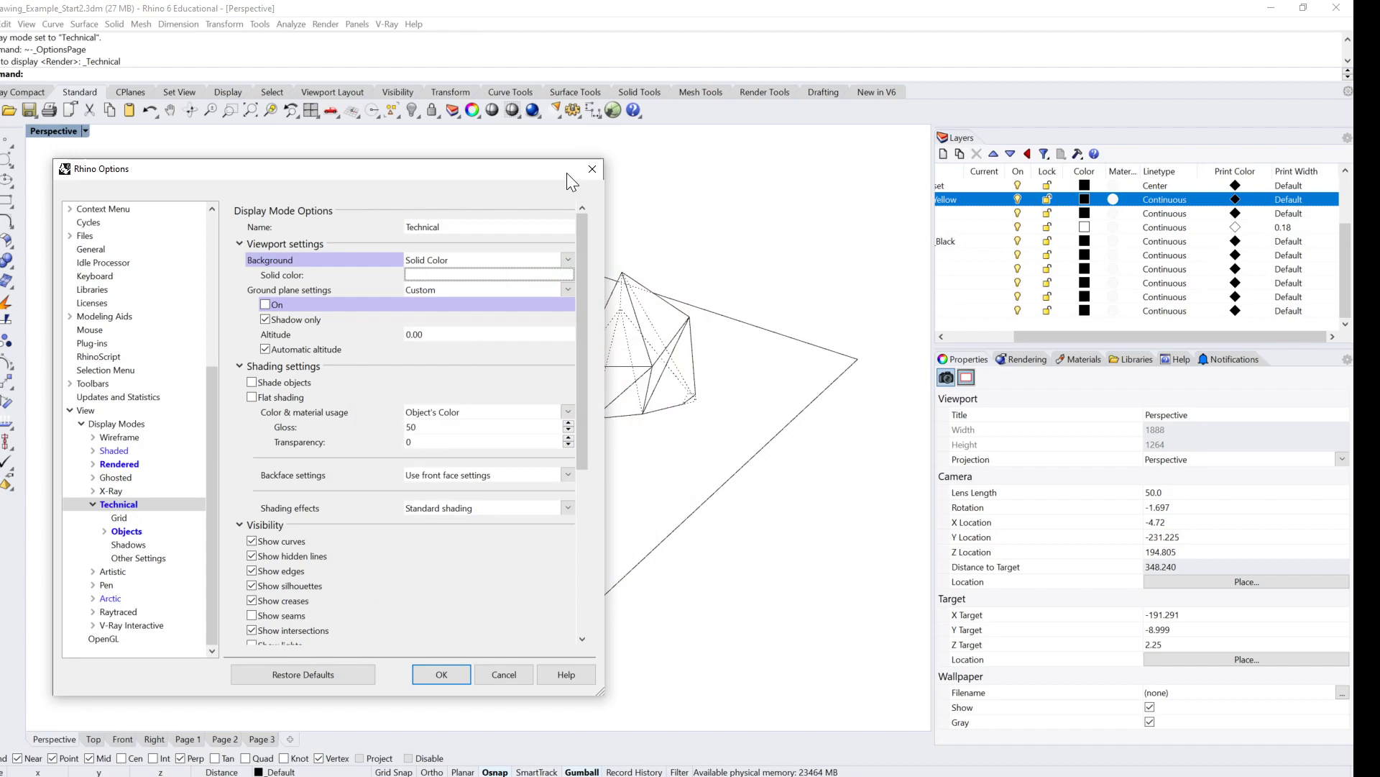
# Step: Turn off Show hidden lines for Technical display and apply the changes
pyautogui.moveTo(492, 173); pyautogui.dragTo(561, 133)
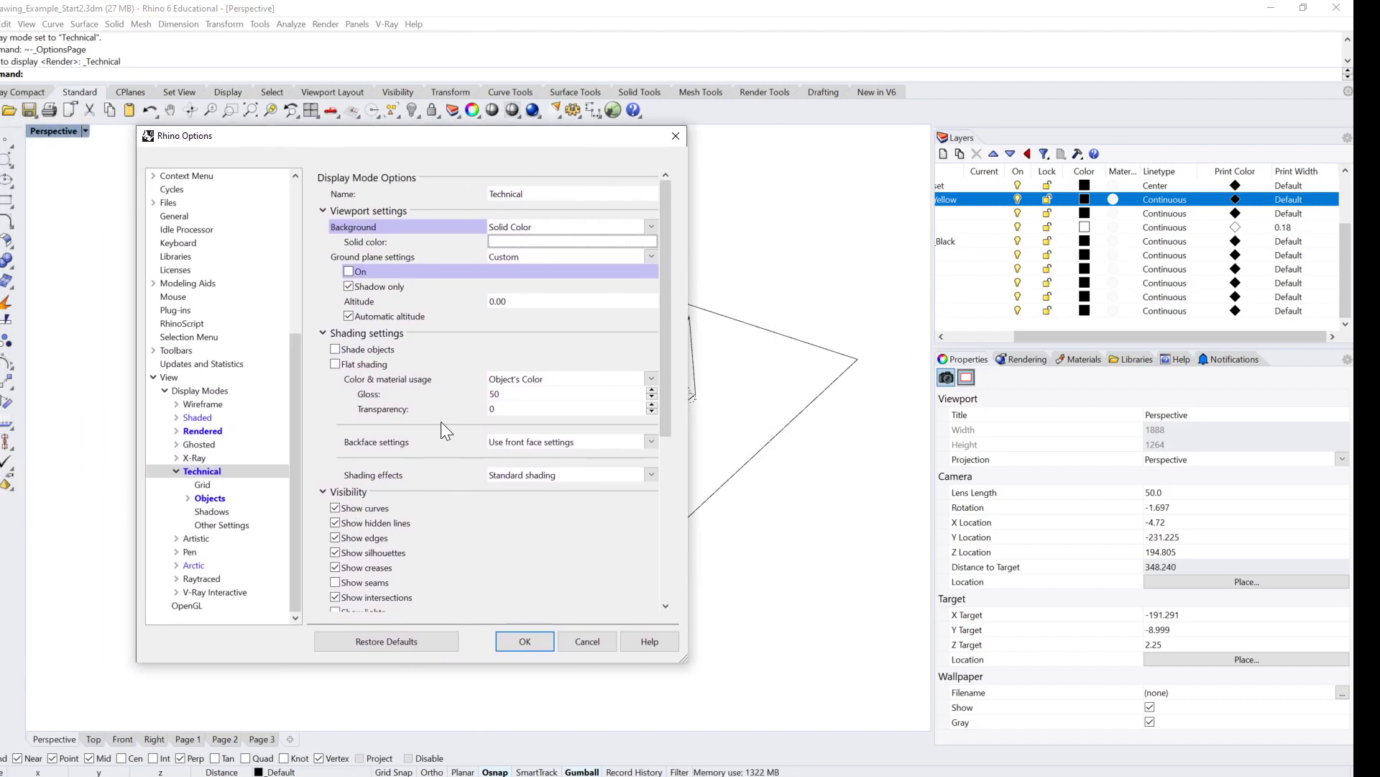
pyautogui.scroll(-1, 441, 422)
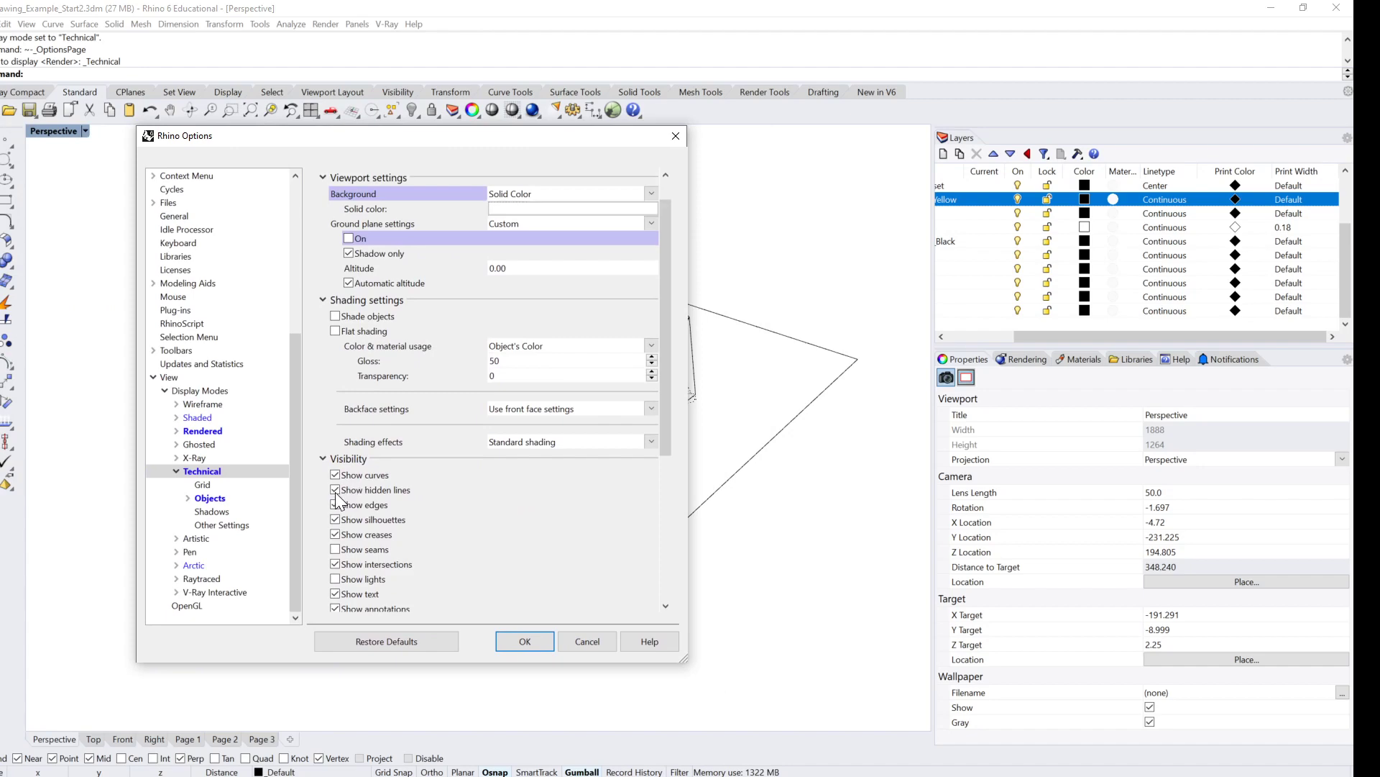
pyautogui.click(336, 493)
pyautogui.click(525, 641)
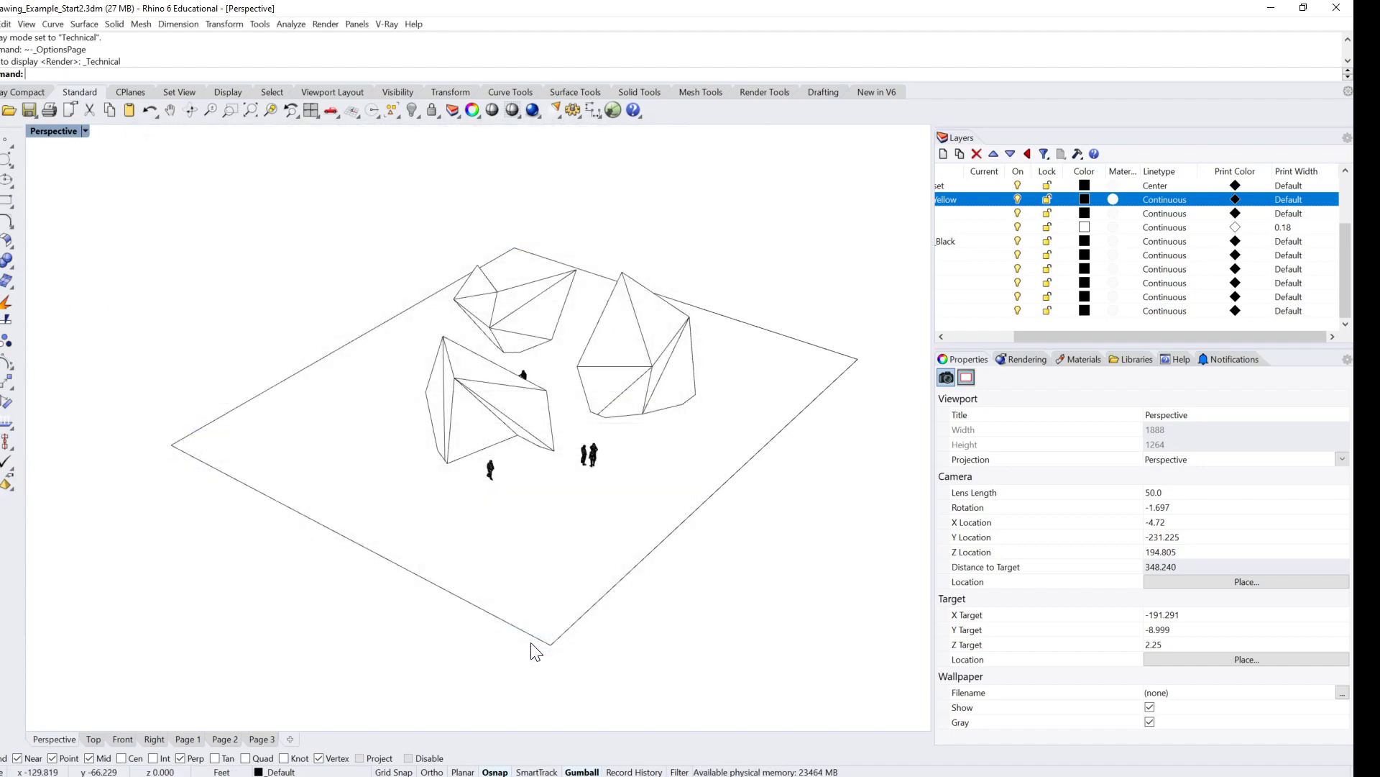
# Step: Orbit the Perspective view to a new angle, then reopen and close the Technical display options
pyautogui.moveTo(676, 412); pyautogui.dragTo(768, 245, button='right')
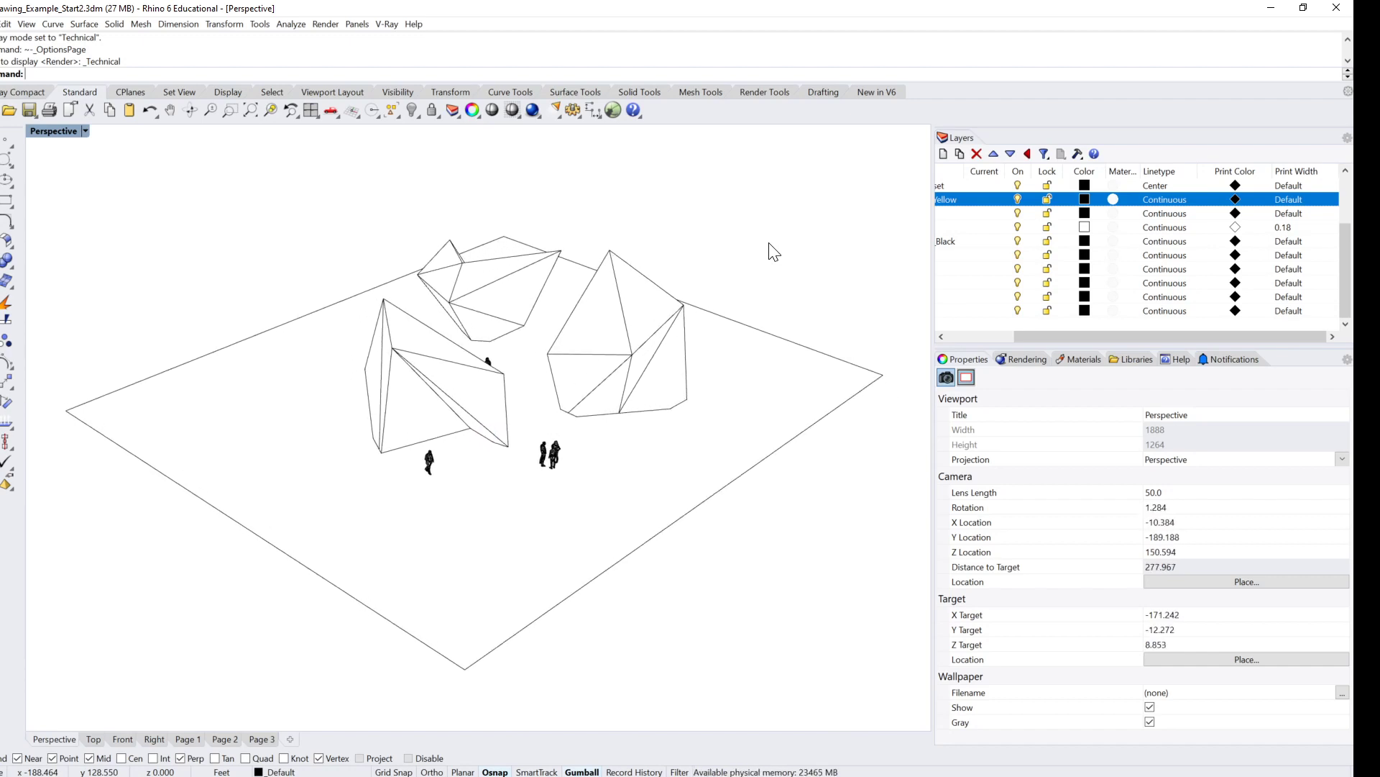
pyautogui.click(86, 132)
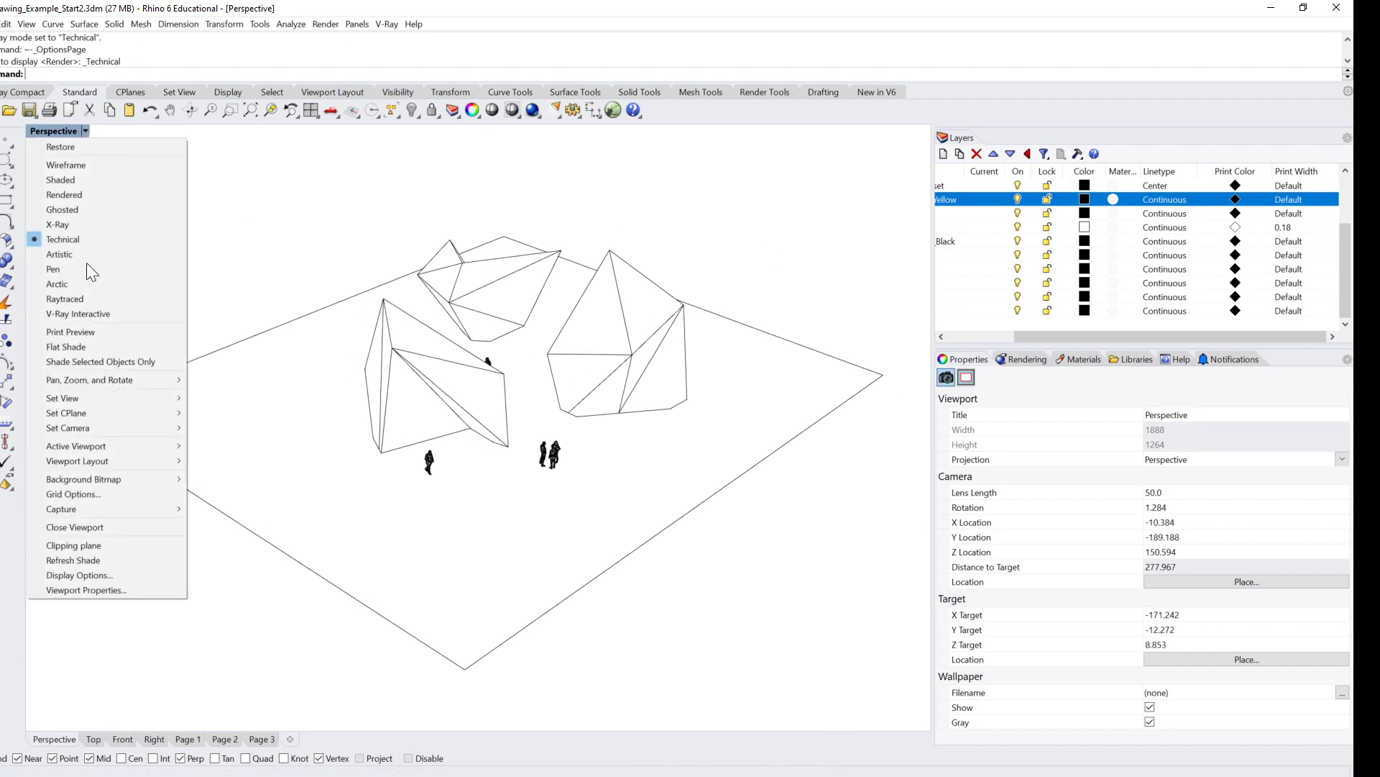
pyautogui.click(89, 575)
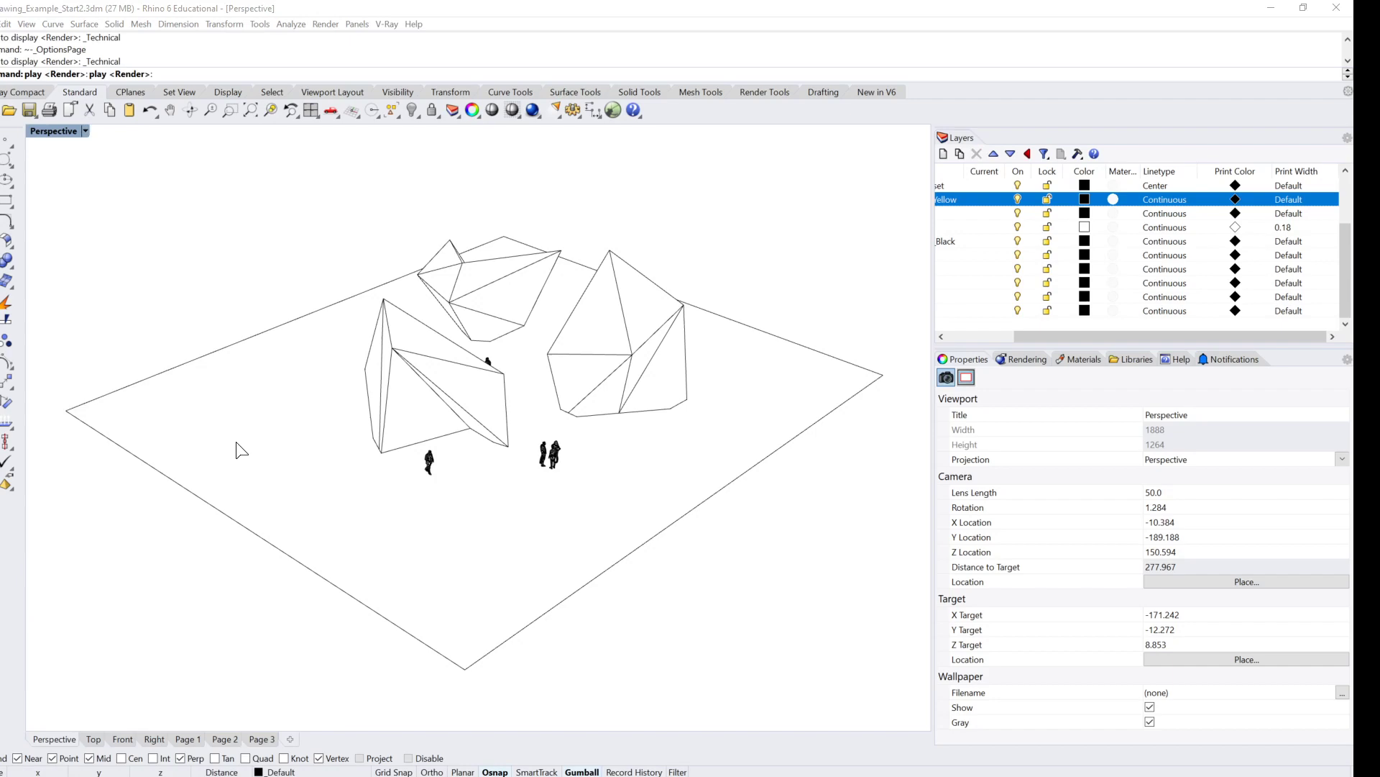
pyautogui.click(676, 136)
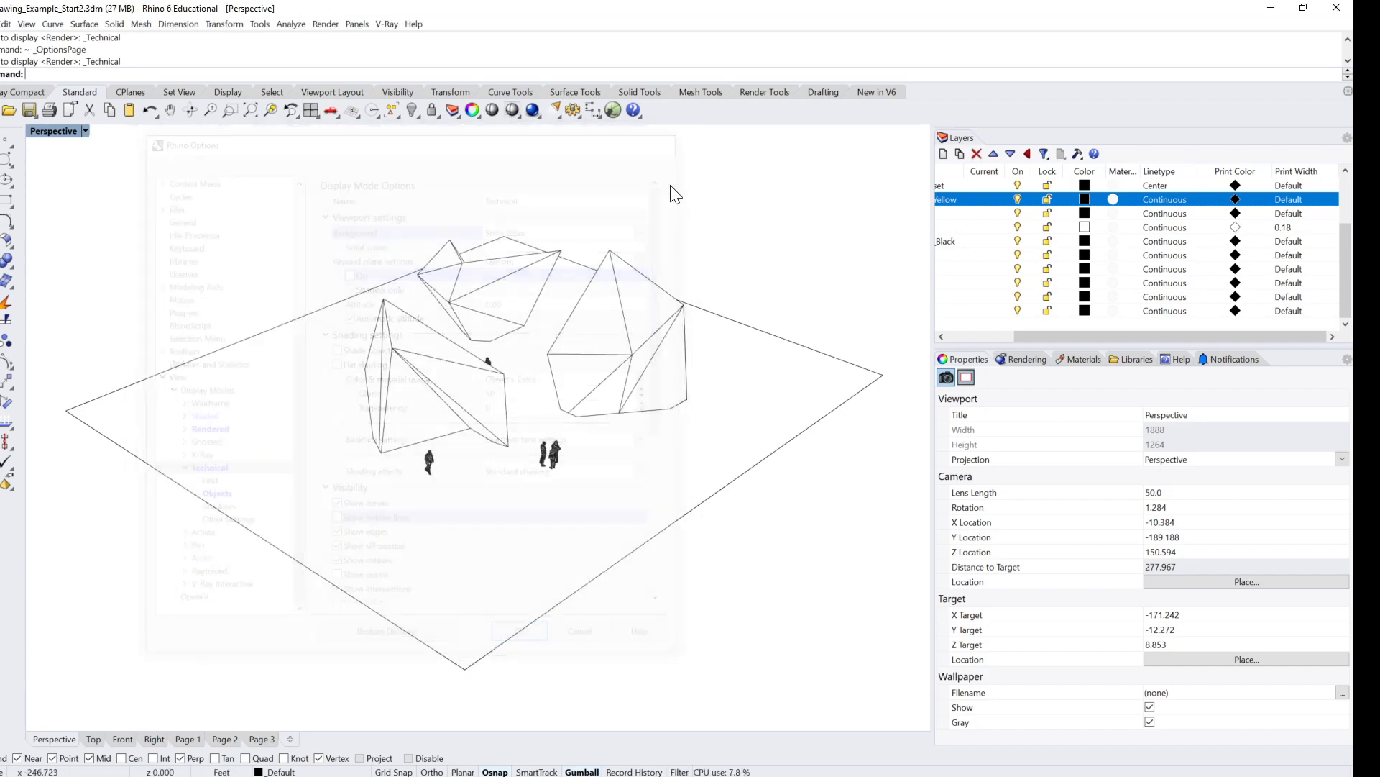
# Step: Open Options and navigate to the Technical display mode's Objects settings
pyautogui.write('Options')
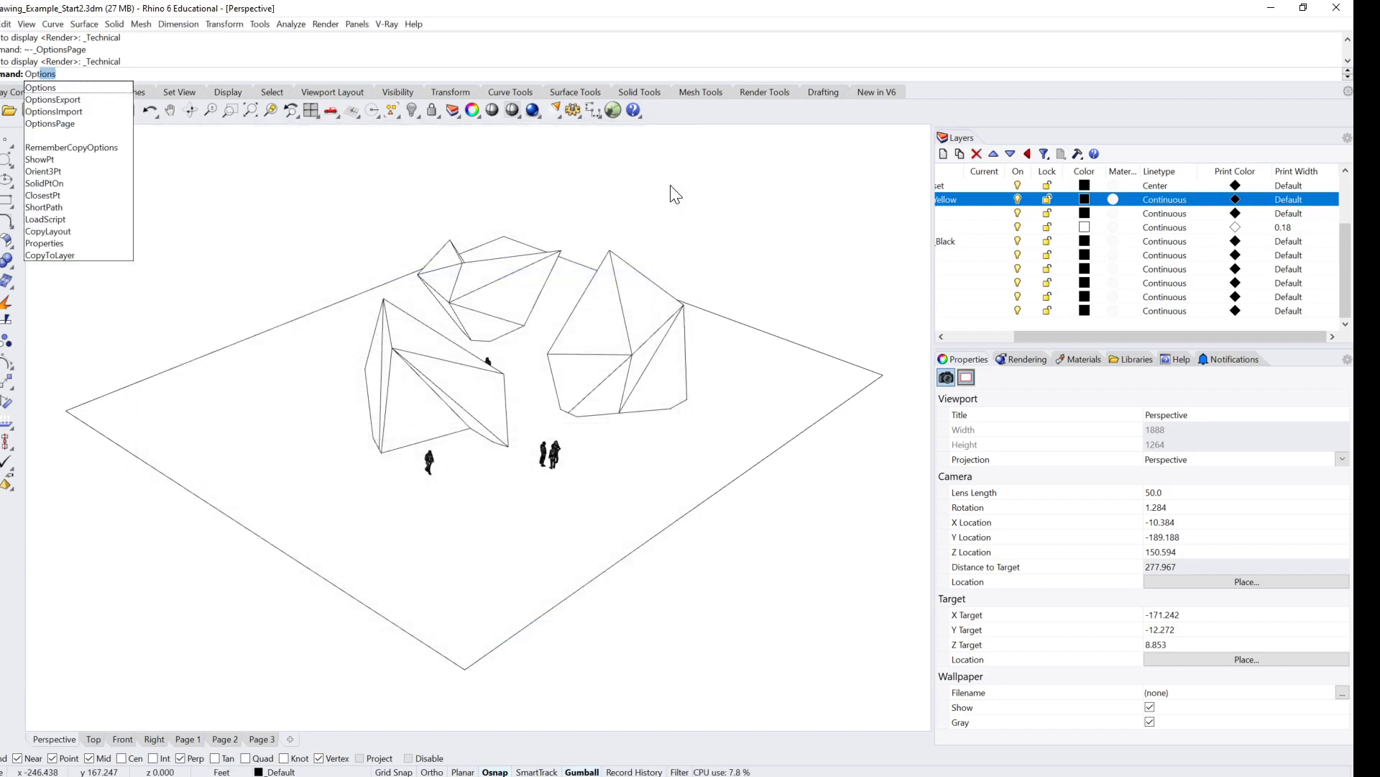
pyautogui.press('Return')
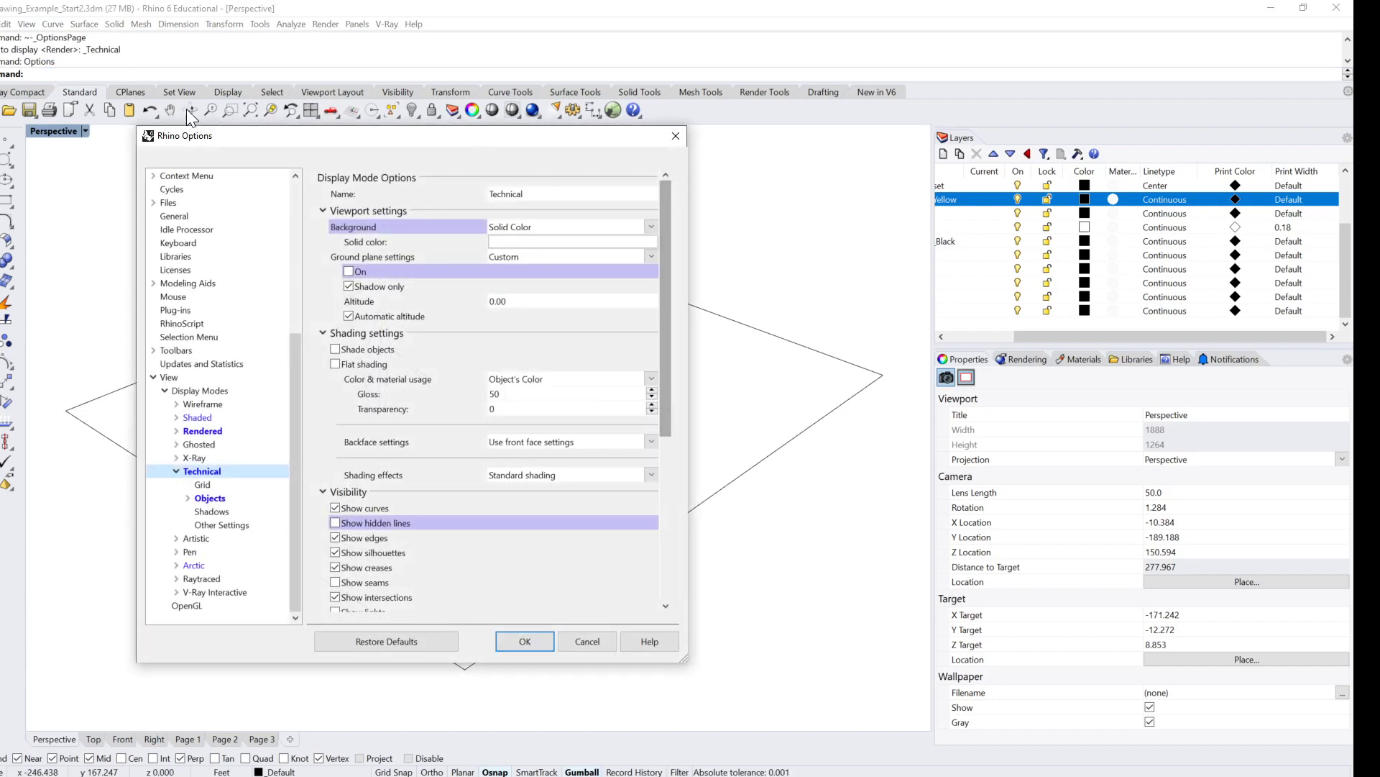
pyautogui.click(154, 377)
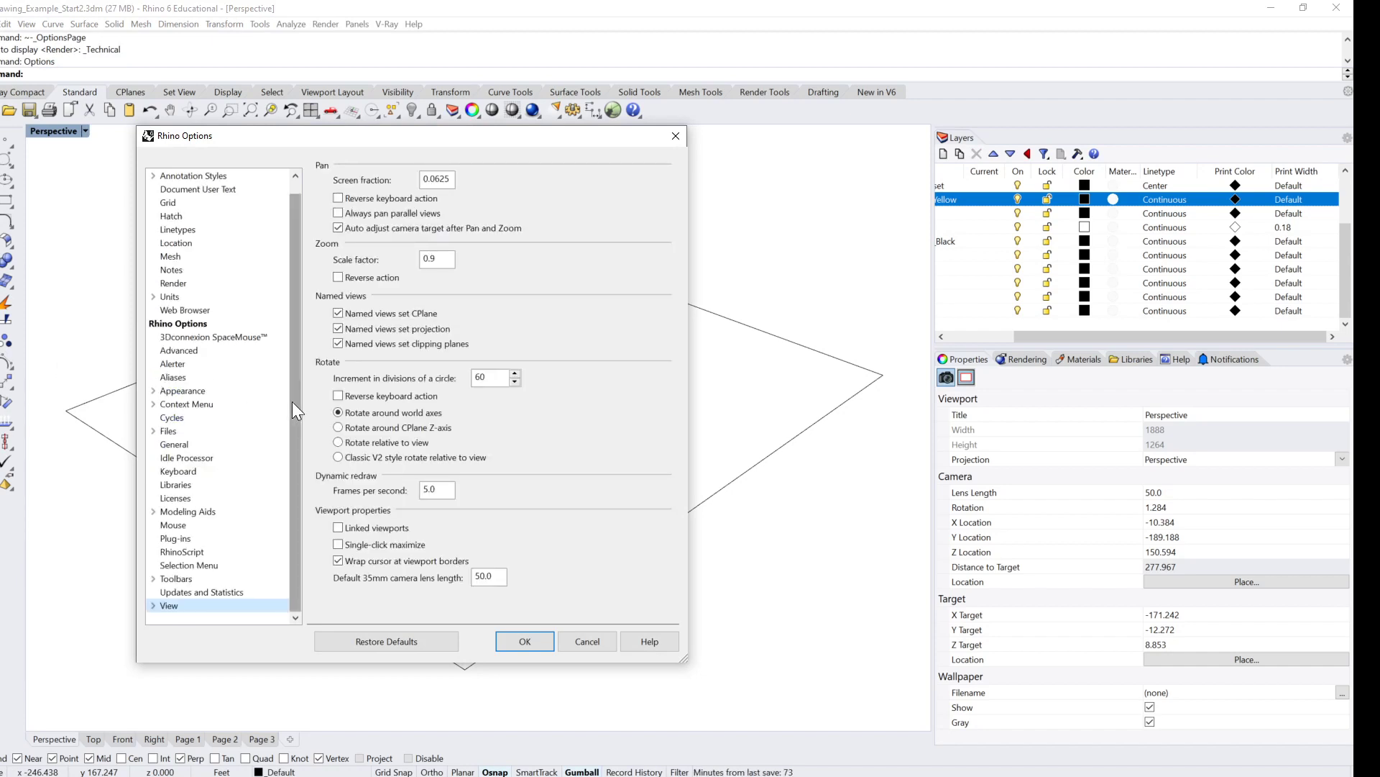
pyautogui.click(153, 606)
pyautogui.click(166, 392)
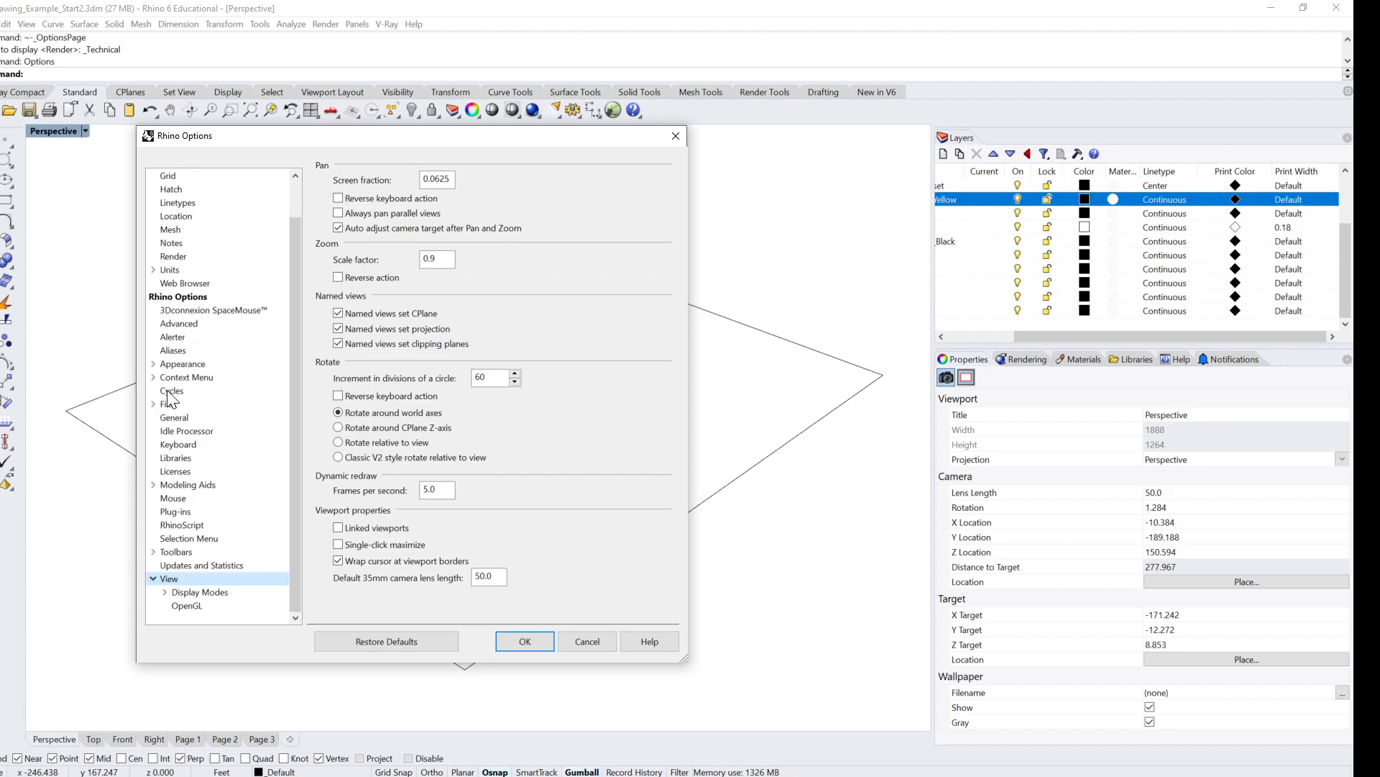
pyautogui.click(164, 594)
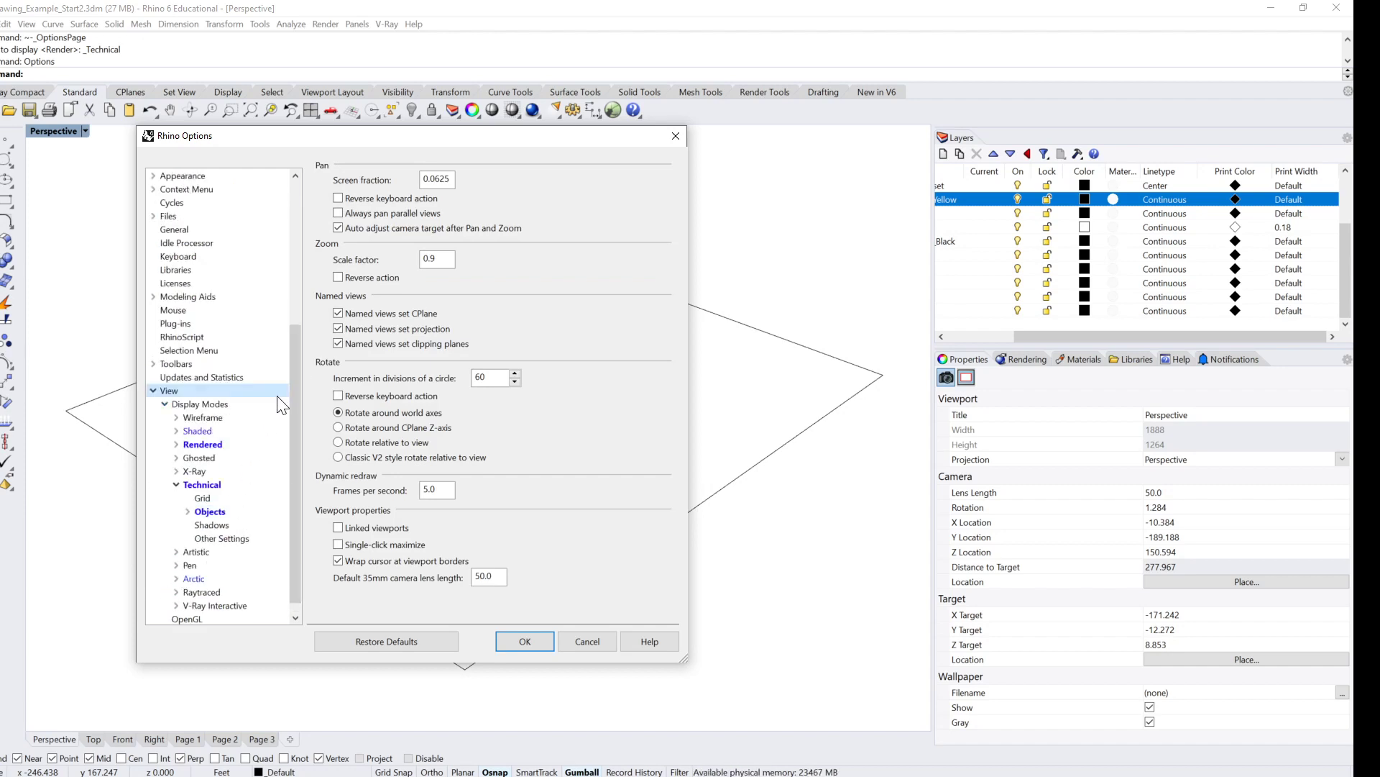
pyautogui.scroll(-1, 296, 404)
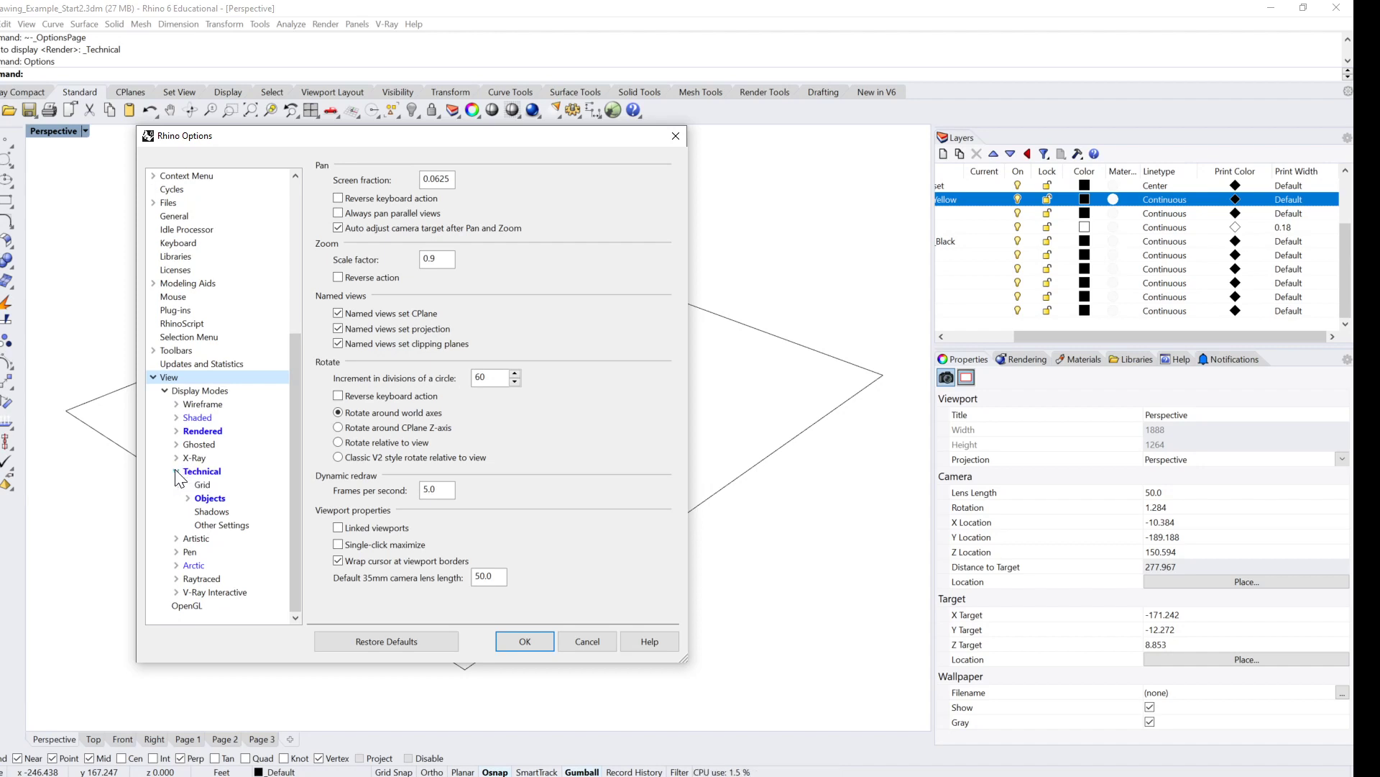
pyautogui.click(203, 473)
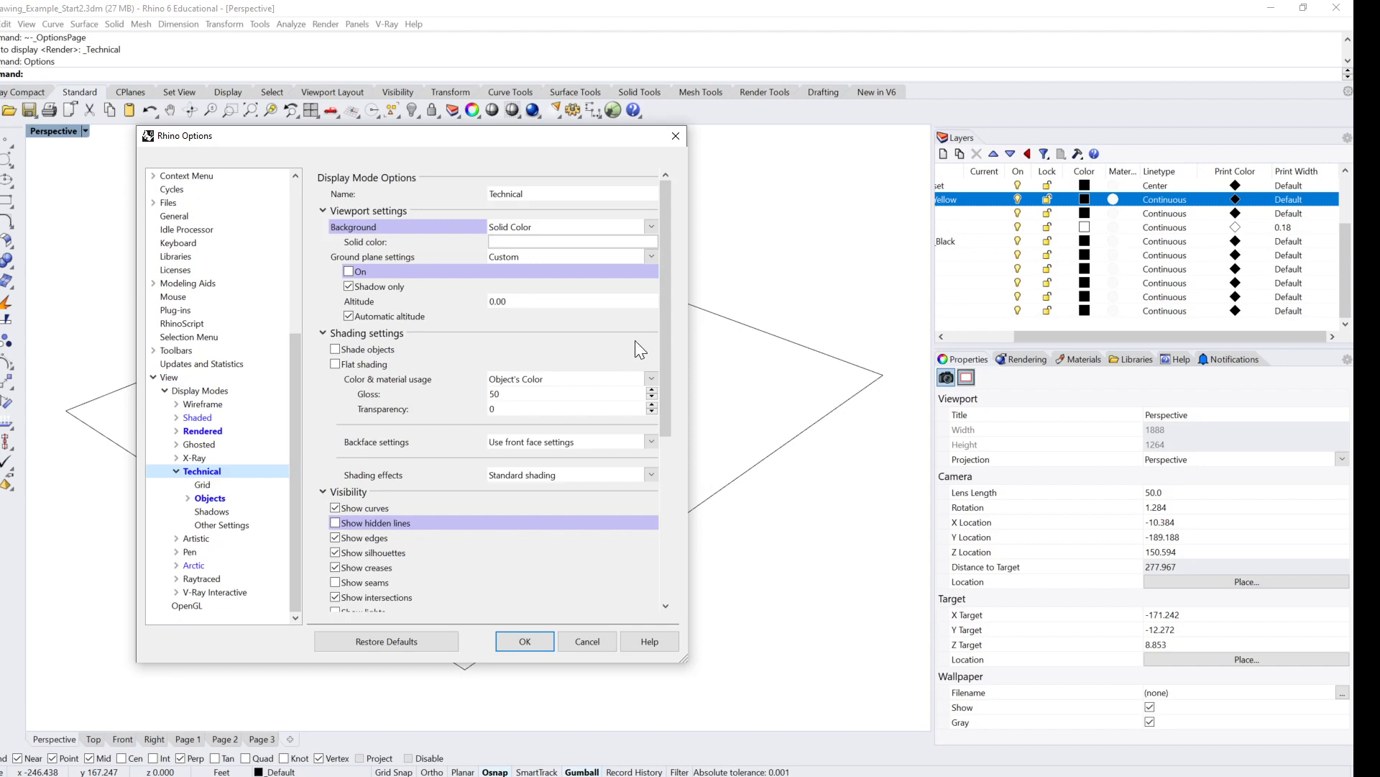
pyautogui.moveTo(664, 325); pyautogui.dragTo(665, 345)
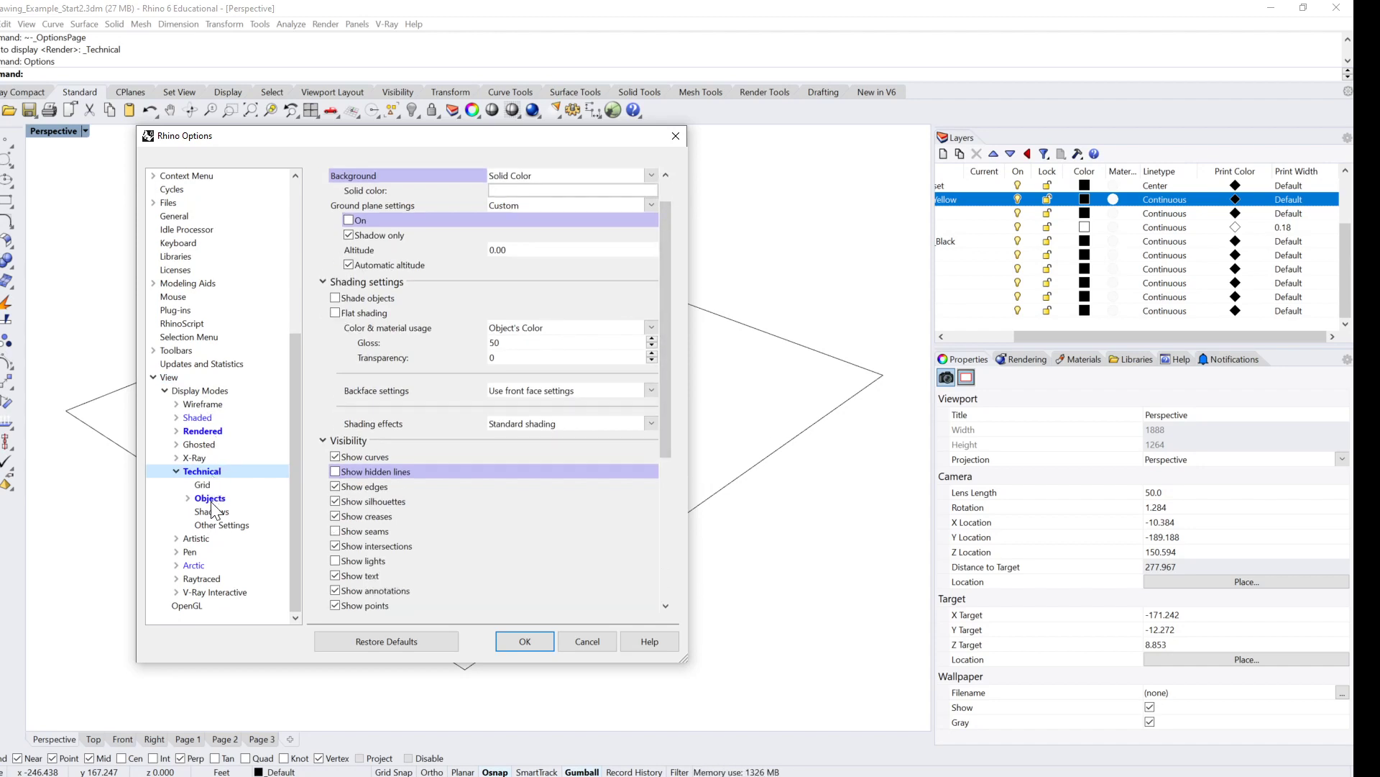
pyautogui.click(188, 498)
pyautogui.click(188, 498)
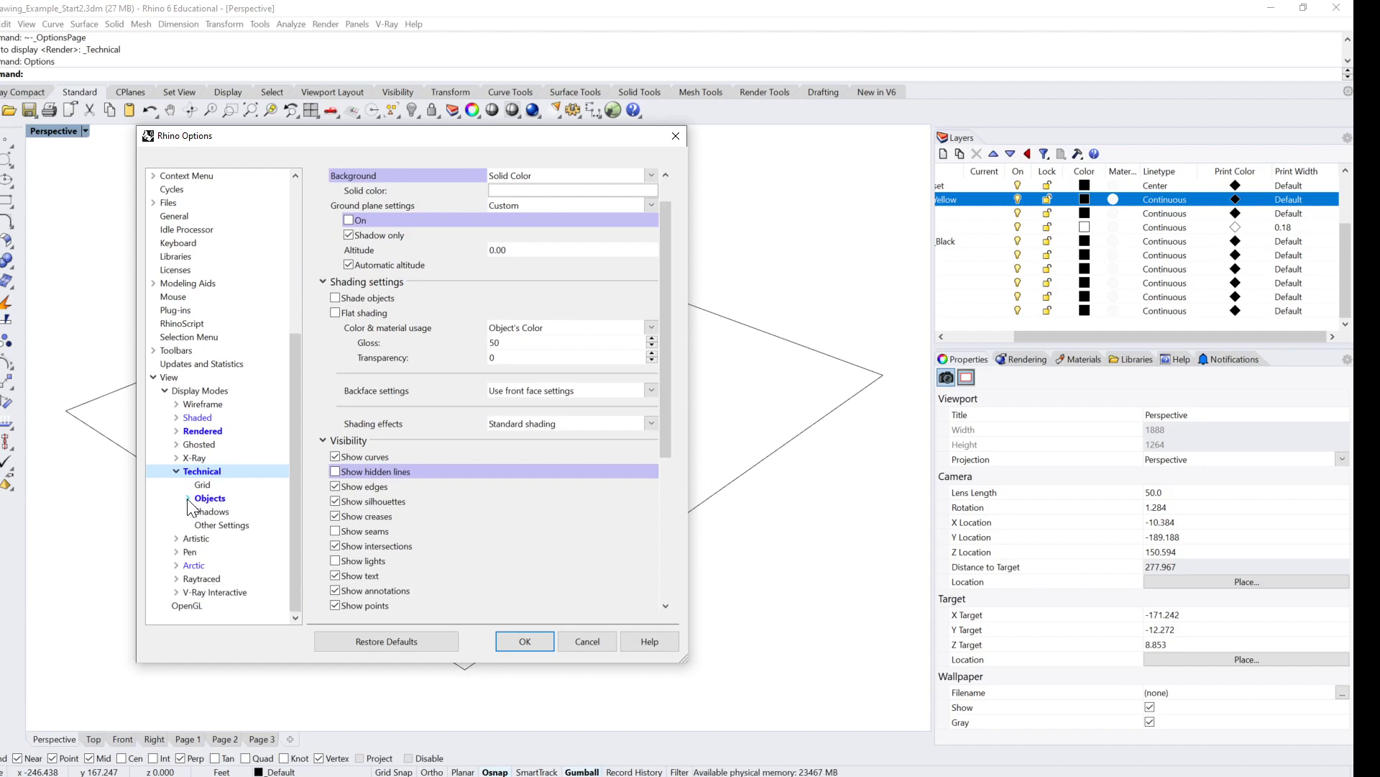
pyautogui.click(188, 498)
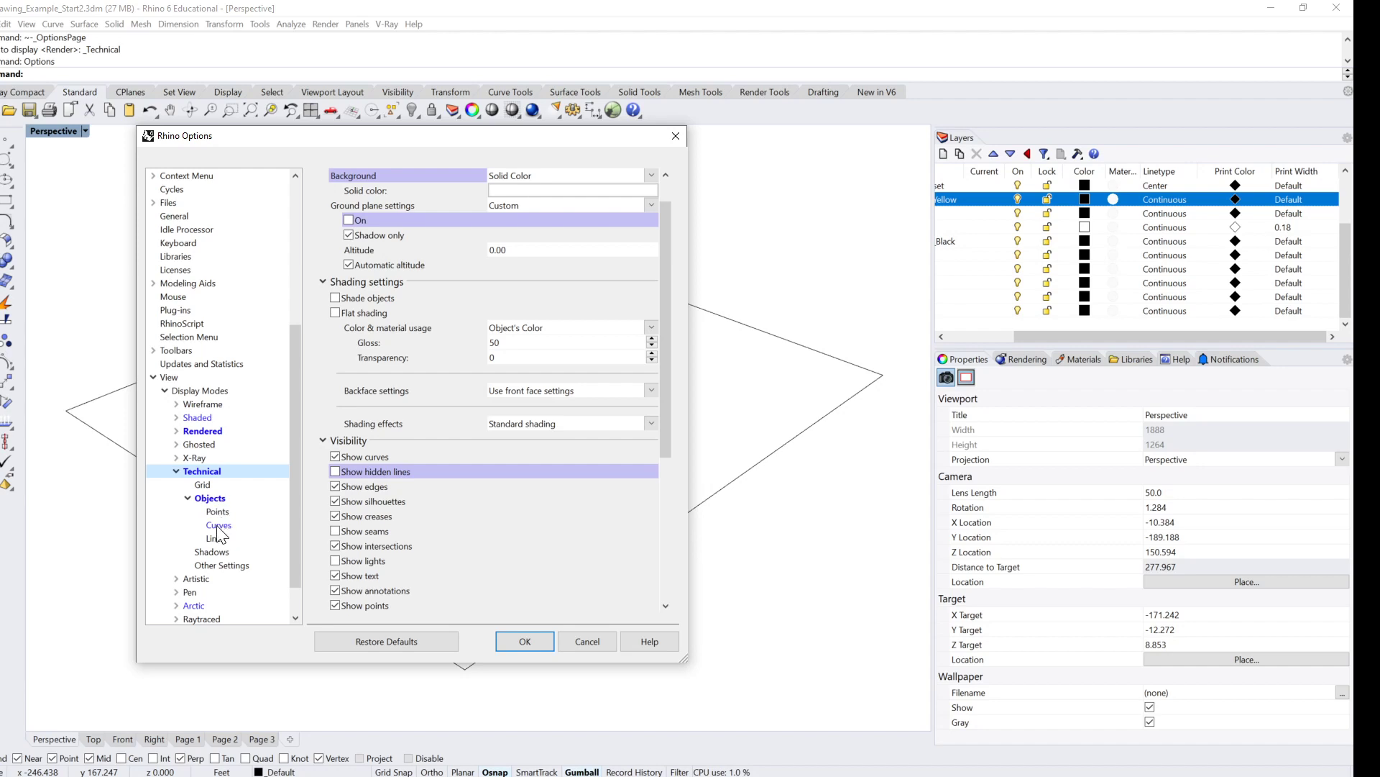
# Step: Raise the Technical silhouette line width from 1 to 3 pixels
pyautogui.click(219, 526)
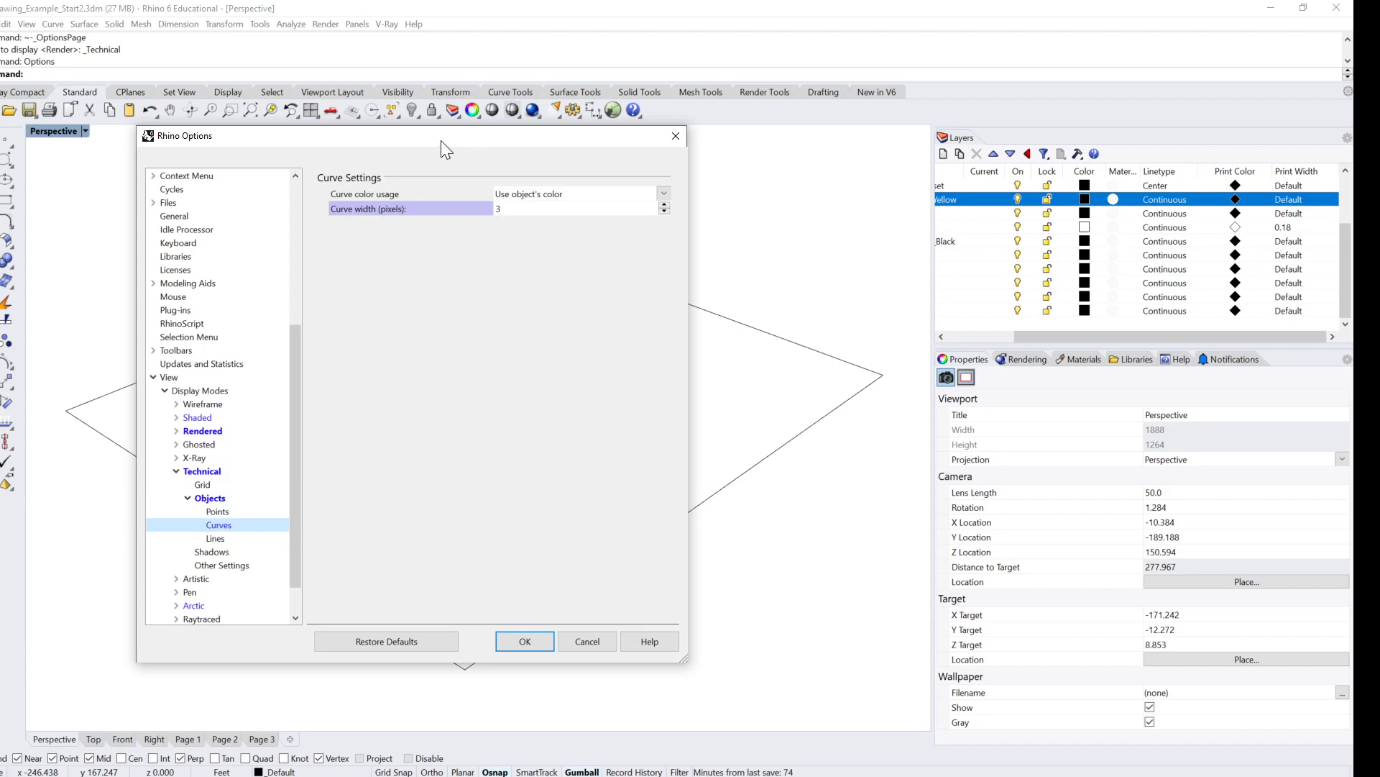
pyautogui.moveTo(441, 141); pyautogui.dragTo(439, 172)
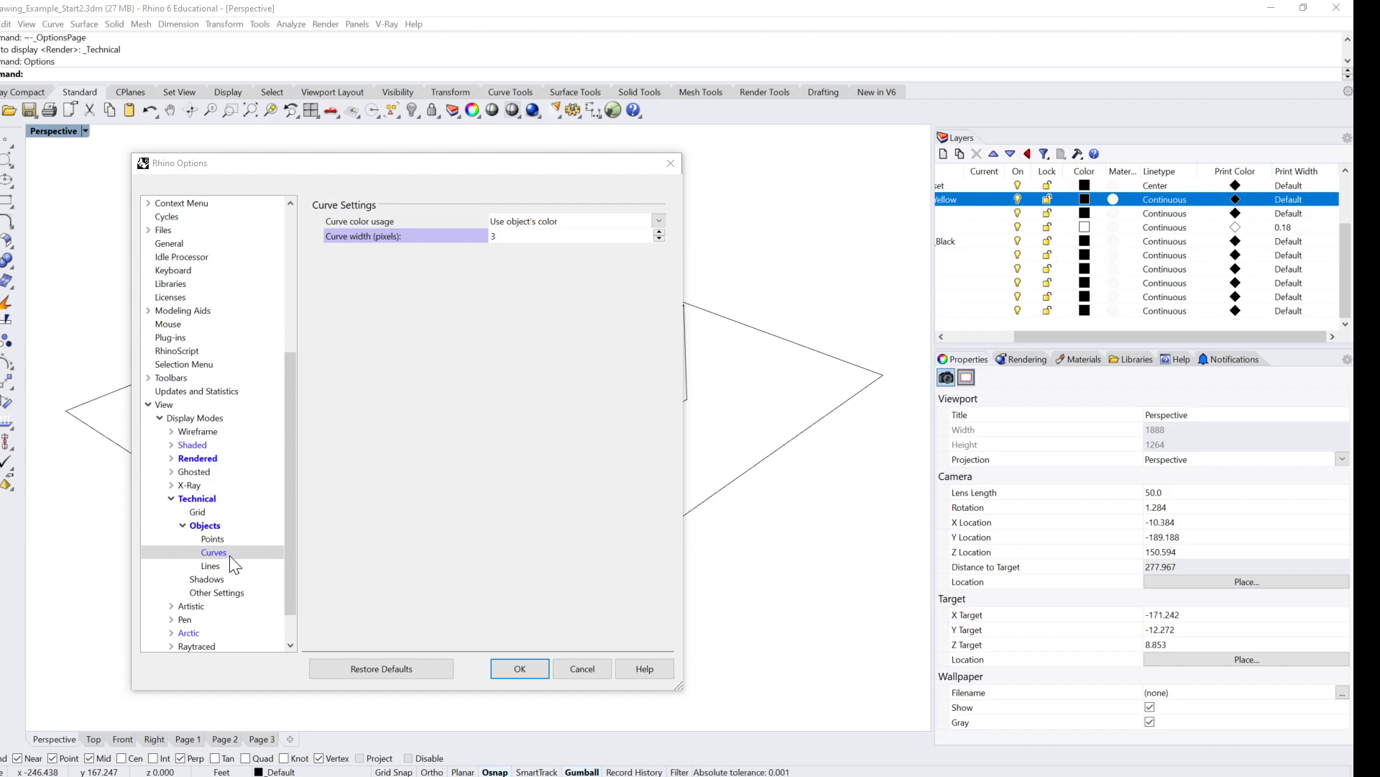
pyautogui.click(212, 566)
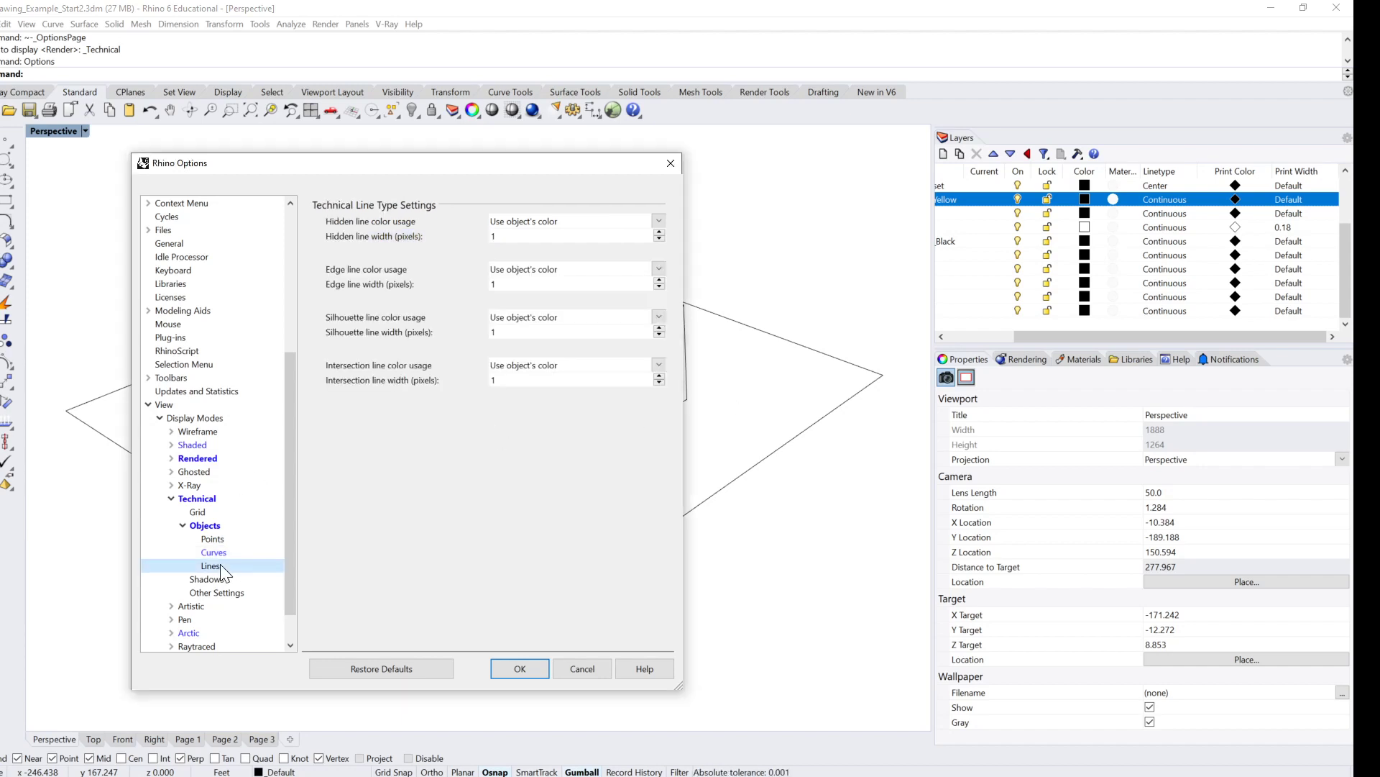
pyautogui.moveTo(502, 170); pyautogui.dragTo(1072, 166)
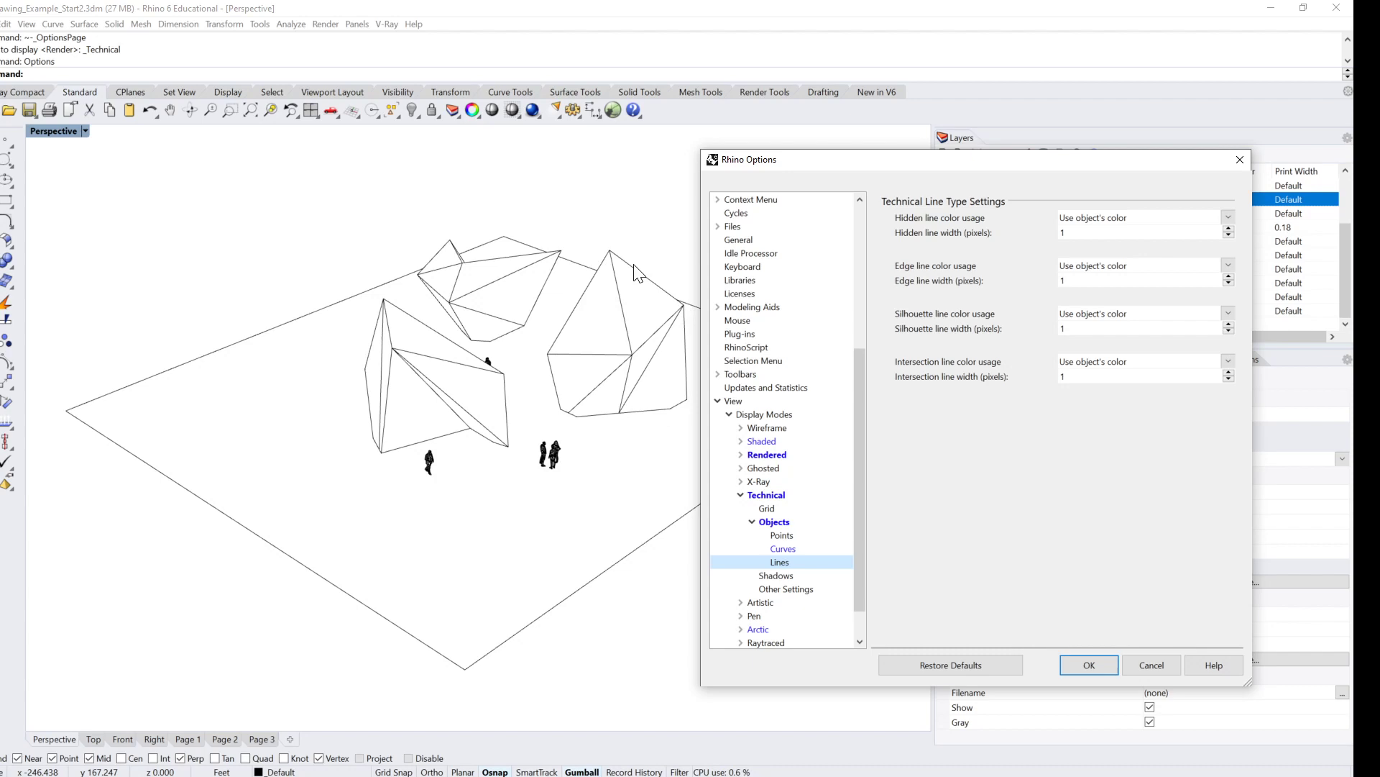
pyautogui.click(782, 551)
pyautogui.click(781, 561)
pyautogui.click(1229, 325)
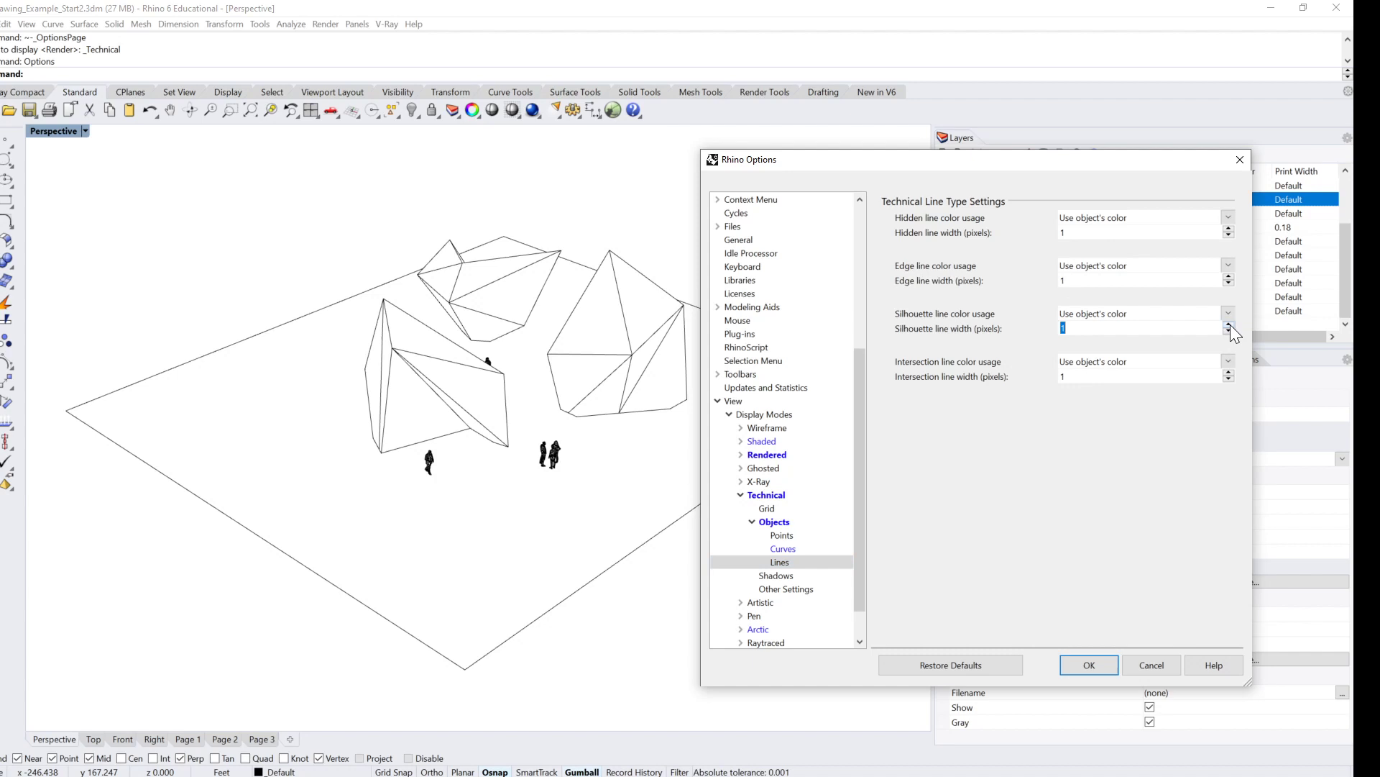
pyautogui.click(1230, 324)
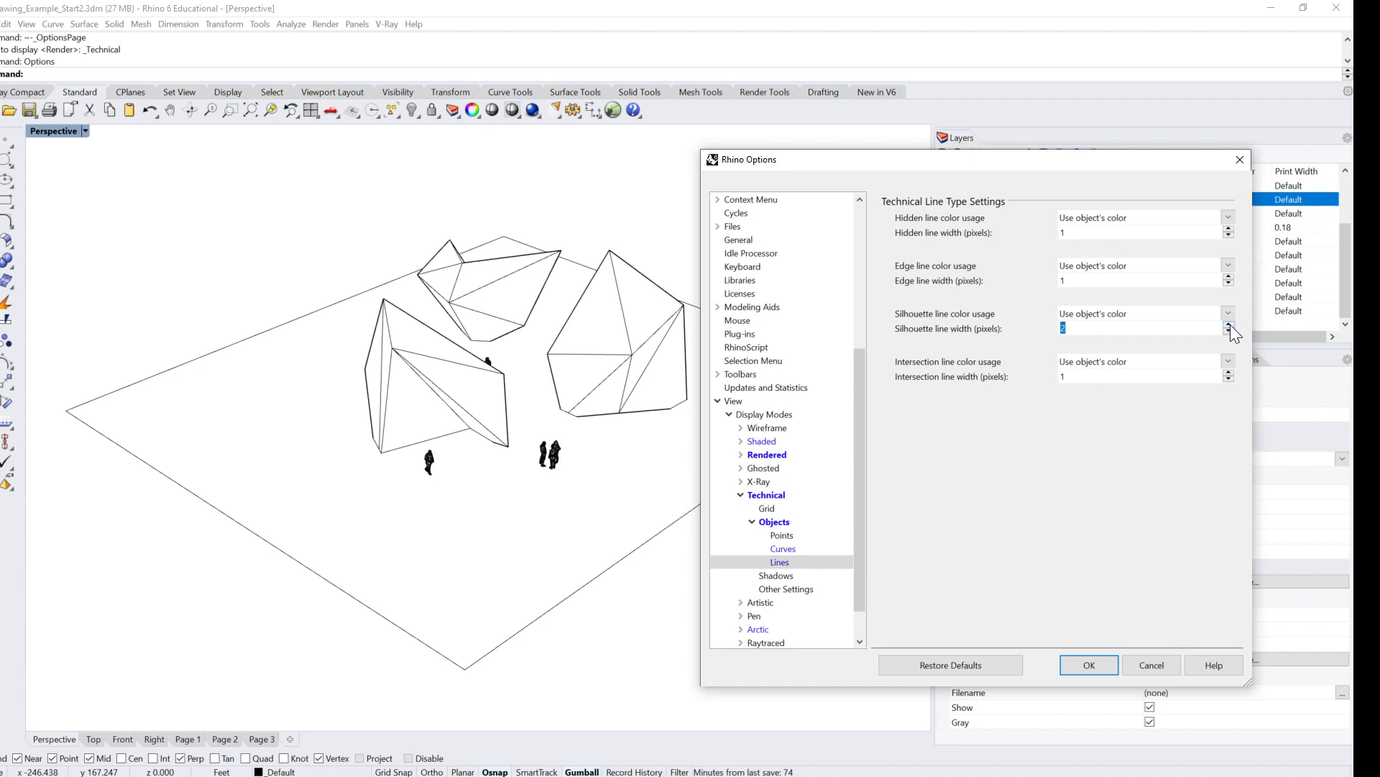
pyautogui.click(1229, 325)
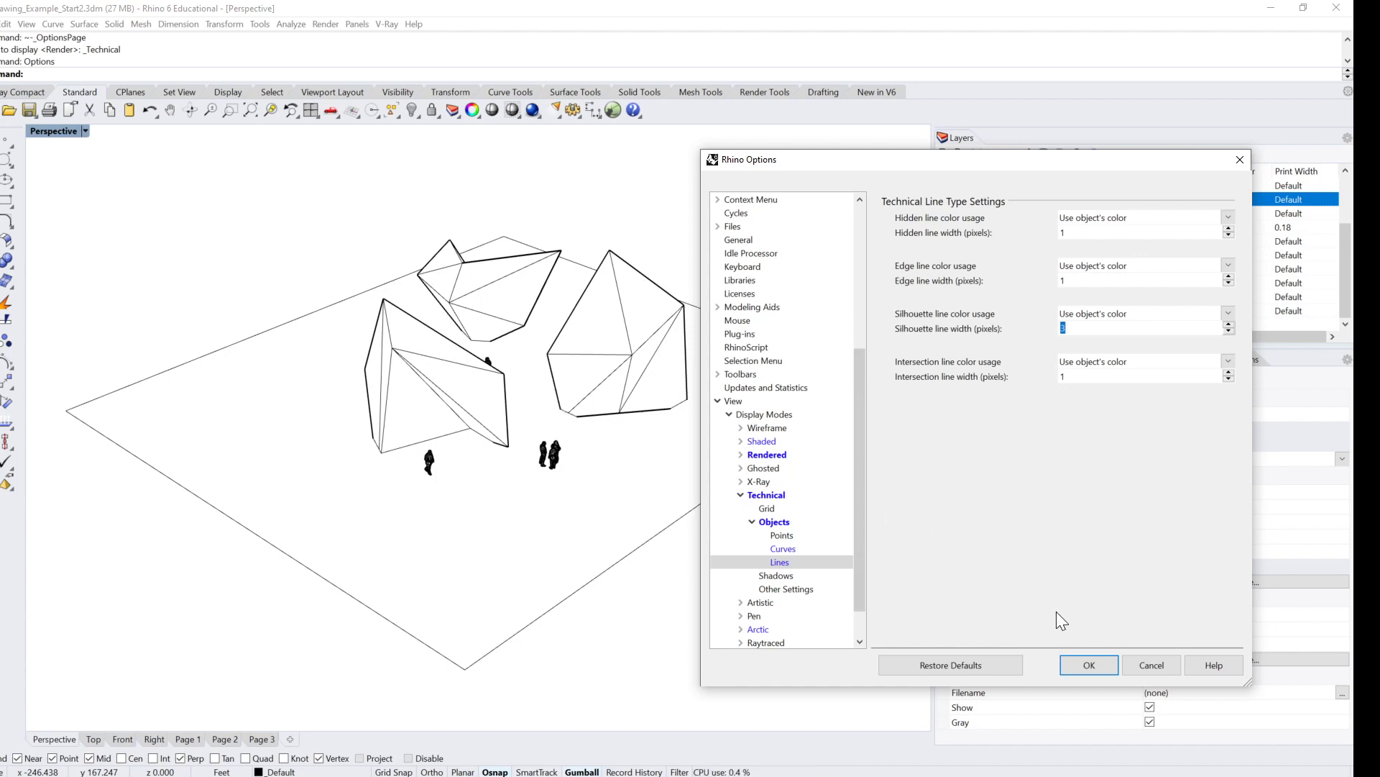
# Step: Close Options keeping the new line width, then orbit around the solids to inspect them
pyautogui.click(1089, 665)
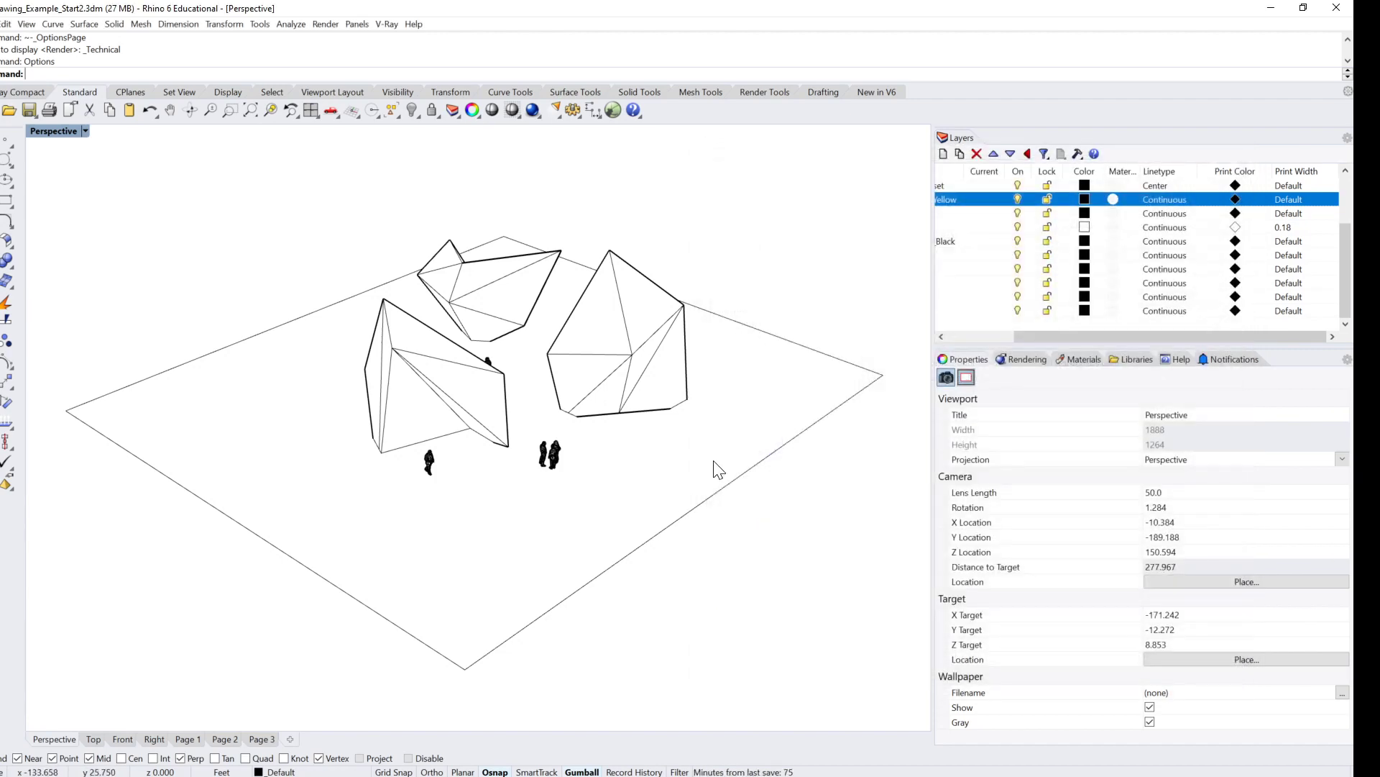
pyautogui.moveTo(716, 467); pyautogui.dragTo(516, 392, button='right')
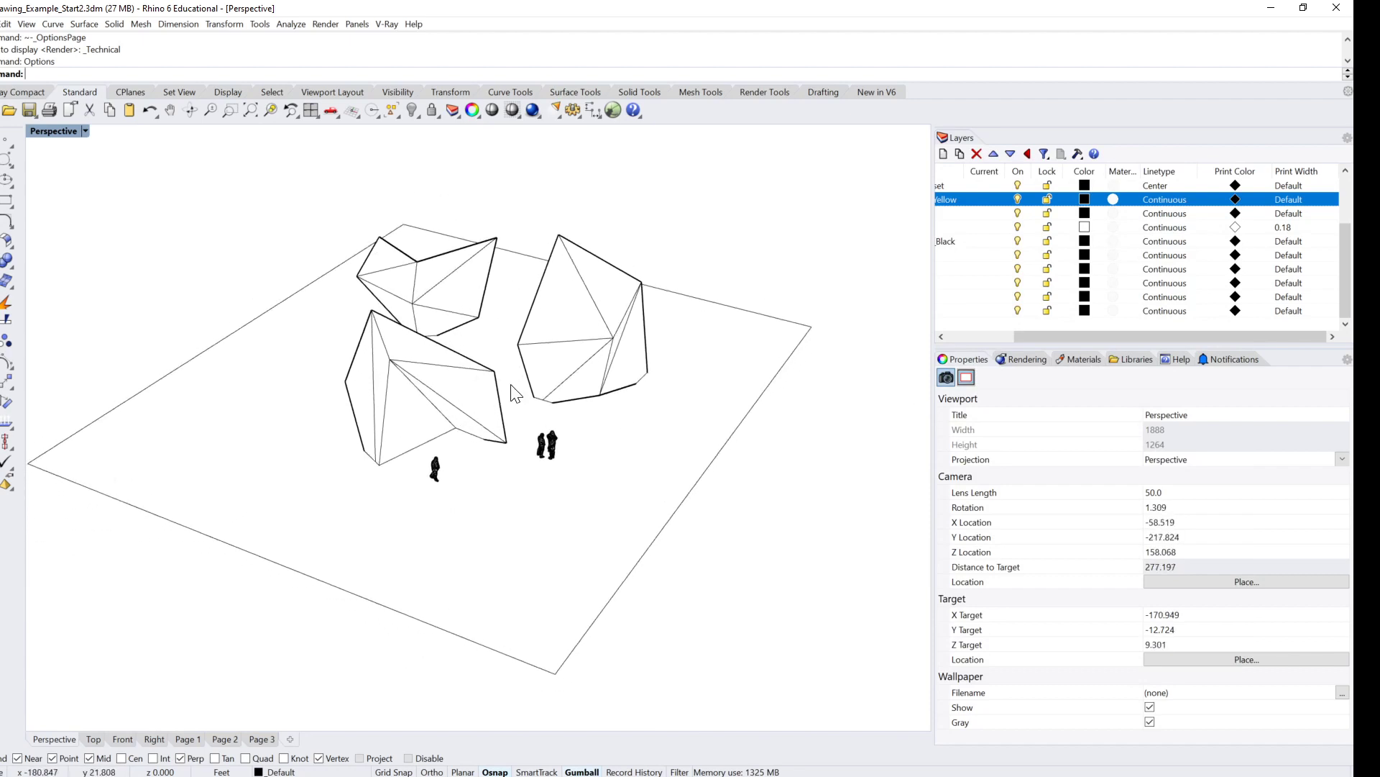
pyautogui.click(381, 469)
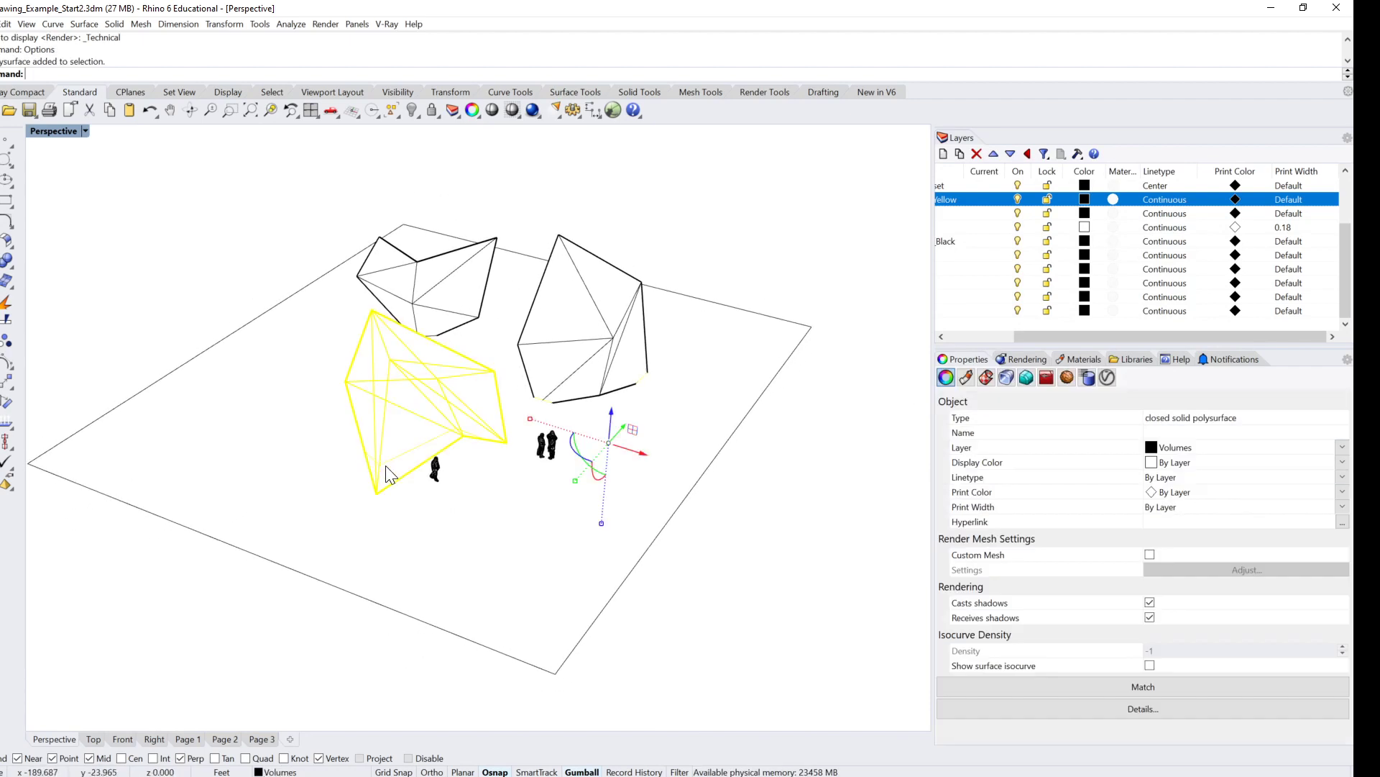
pyautogui.click(708, 519)
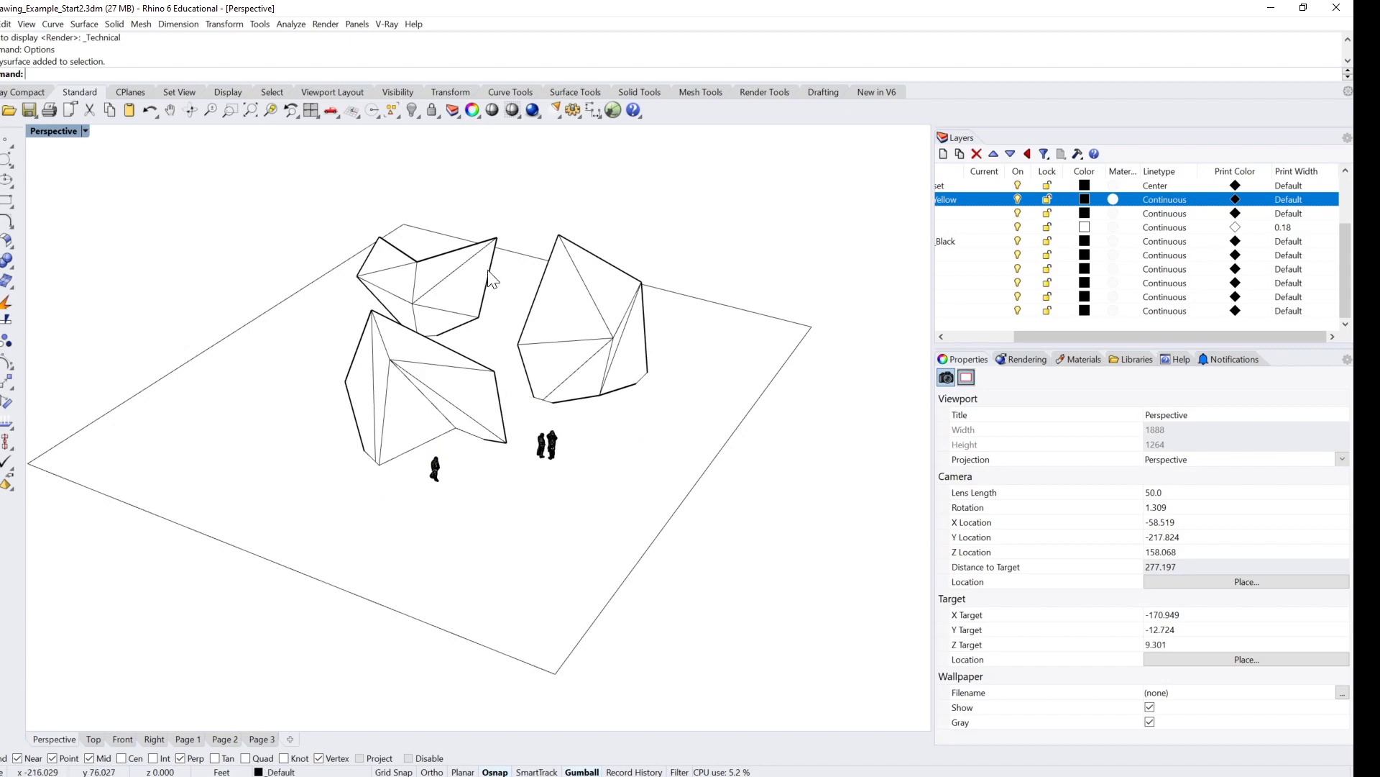
pyautogui.moveTo(579, 388); pyautogui.dragTo(564, 385, button='right')
pyautogui.click(591, 363)
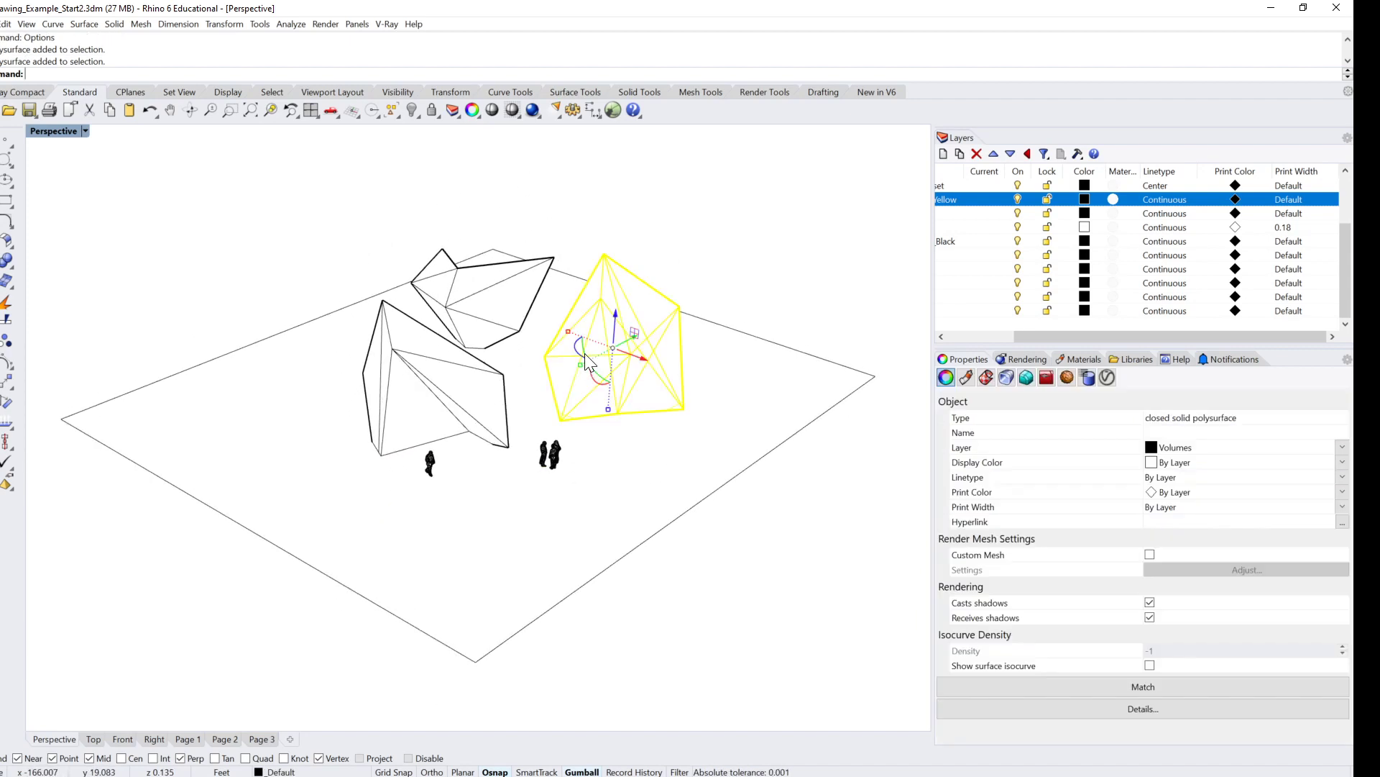
pyautogui.click(488, 321)
pyautogui.click(805, 514)
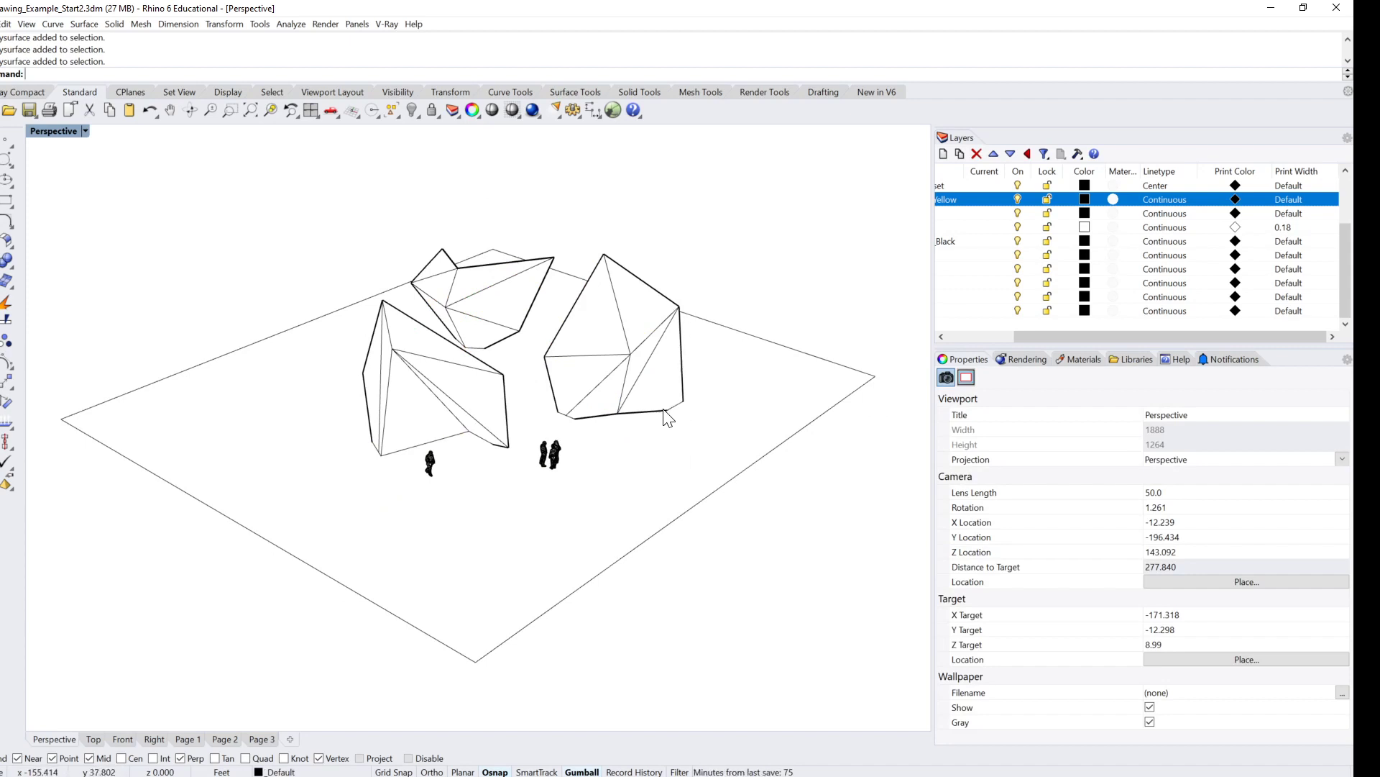
pyautogui.moveTo(684, 404); pyautogui.dragTo(675, 355, button='right')
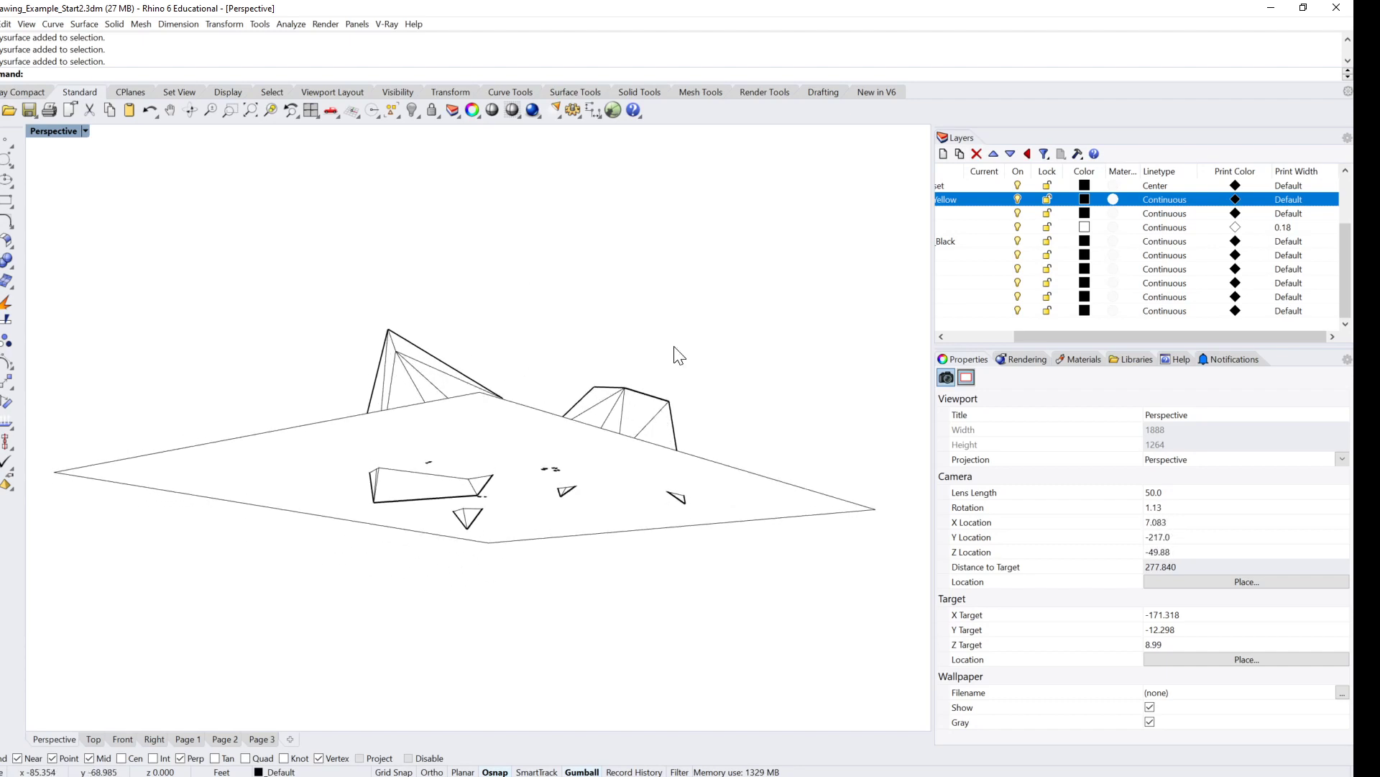
pyautogui.moveTo(669, 497); pyautogui.dragTo(649, 475, button='right')
# Step: Select the three faceted solids and the ground plane, then run Intersect
pyautogui.click(587, 394)
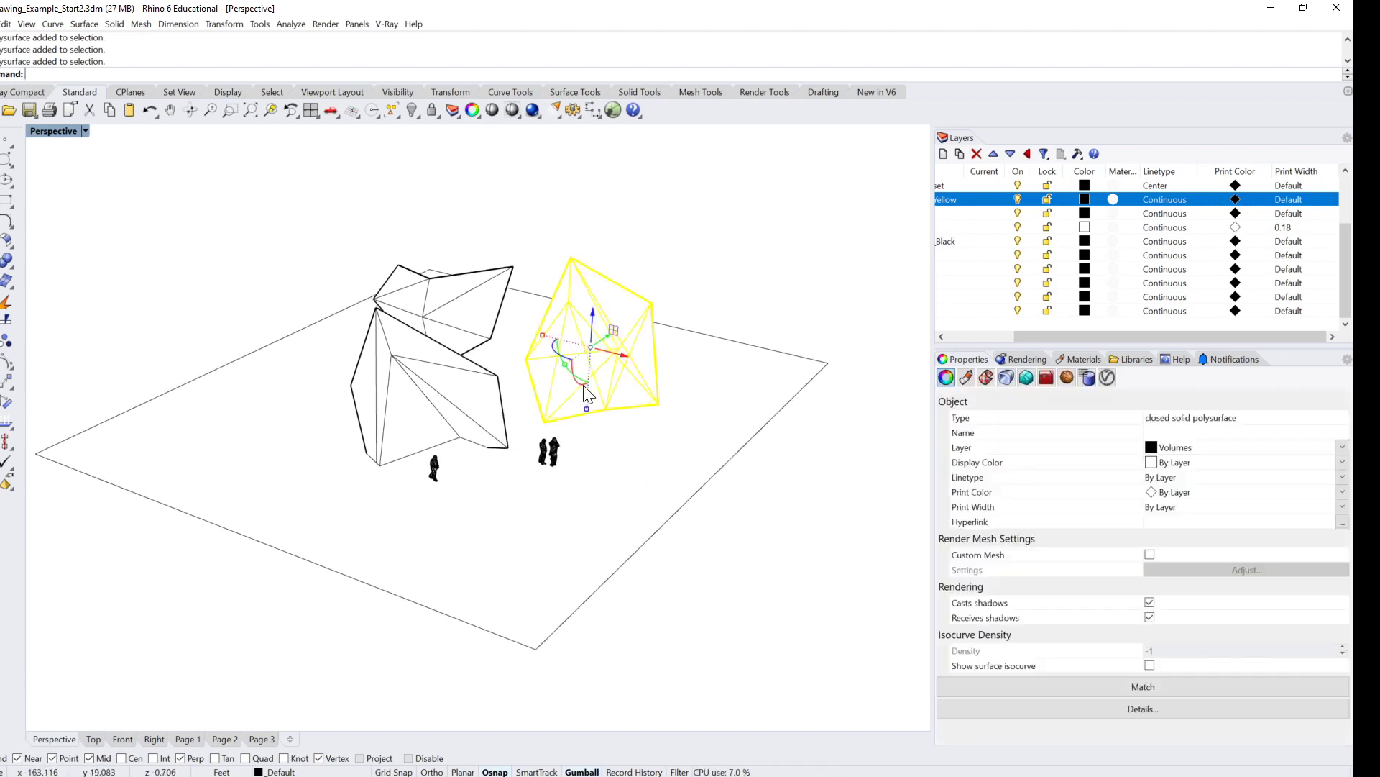
pyautogui.keyDown('shift'); pyautogui.click(465, 319); pyautogui.keyUp('shift')
pyautogui.keyDown('shift'); pyautogui.click(425, 422); pyautogui.keyUp('shift')
pyautogui.keyDown('shift'); pyautogui.click(660, 462); pyautogui.keyUp('shift')
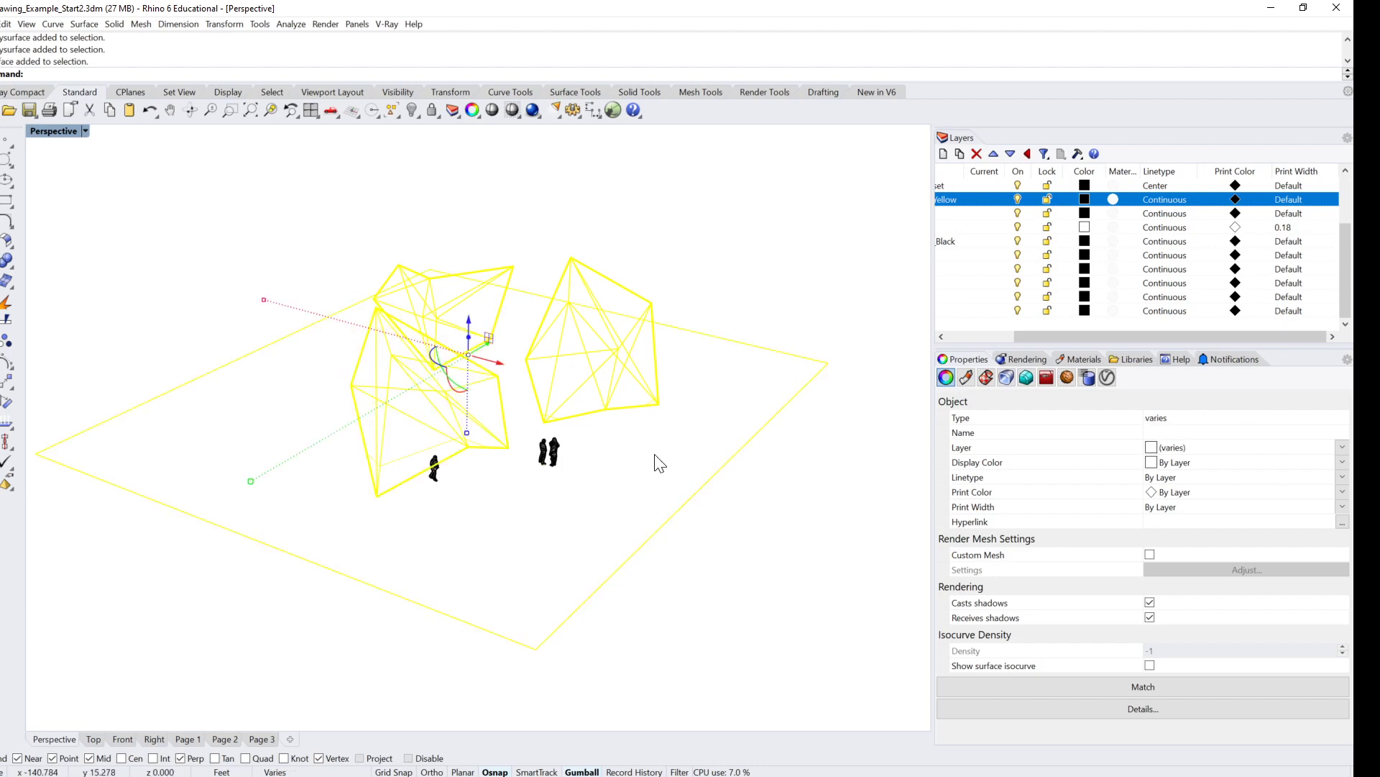
pyautogui.write('Inters')
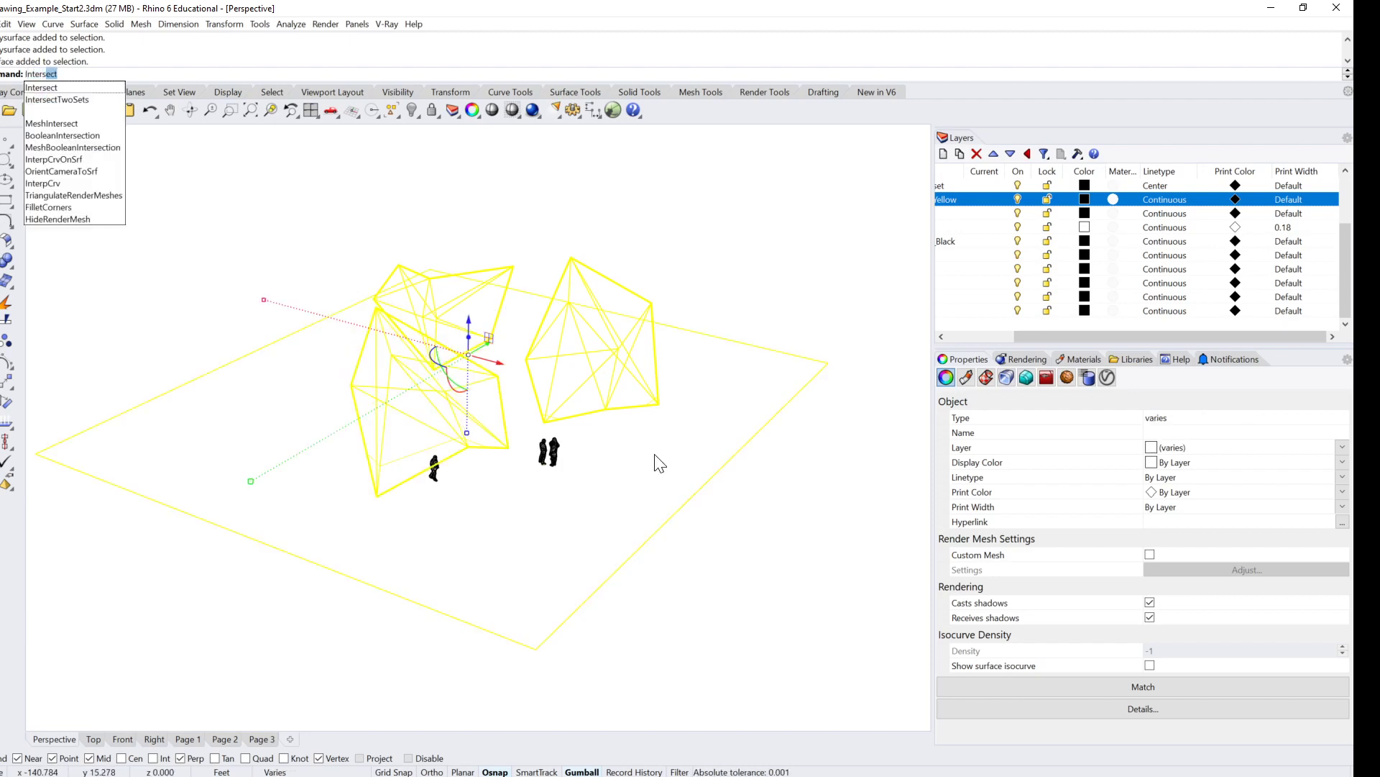
pyautogui.press('Return')
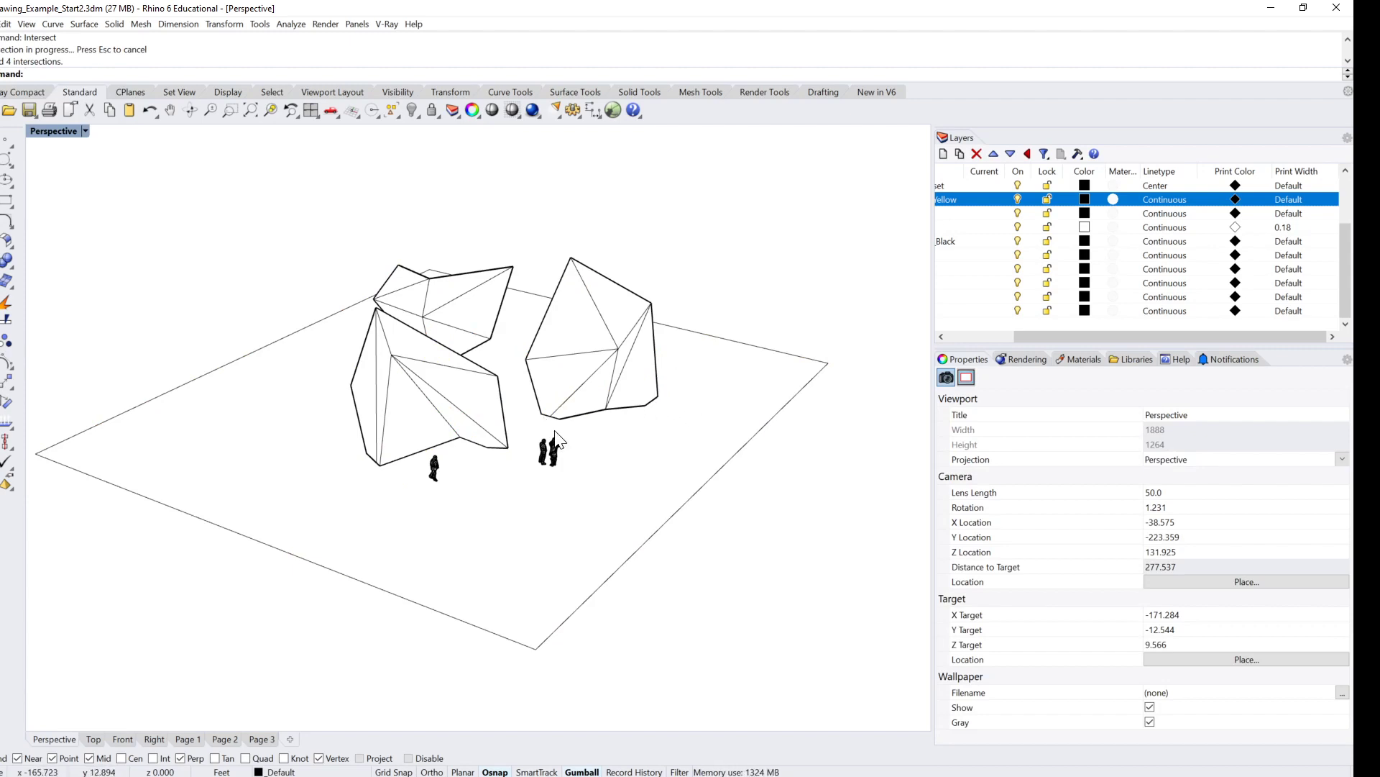
# Step: Review the Technical mode's Curves, Objects and Lines settings in Options, keeping the 3-pixel width
pyautogui.write('Options')
pyautogui.press('Return')
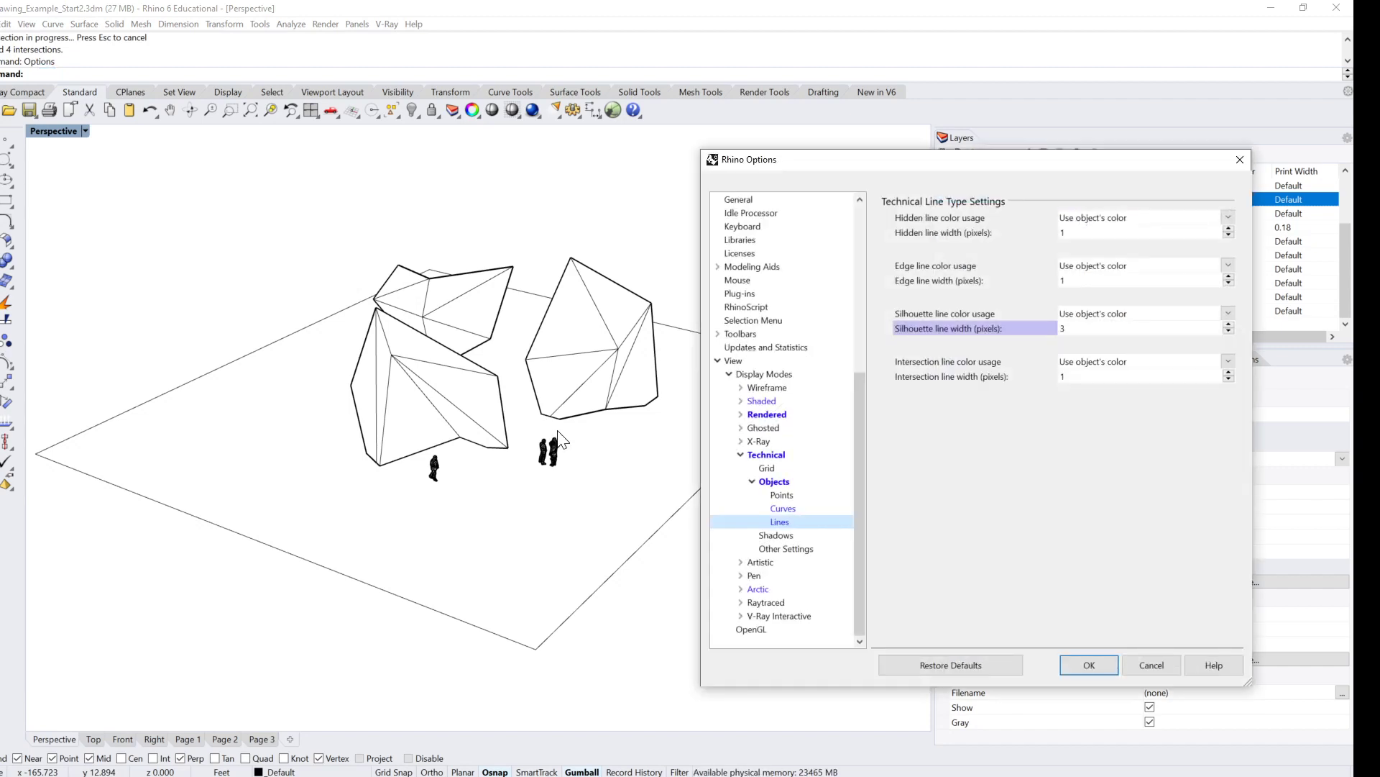
pyautogui.click(782, 509)
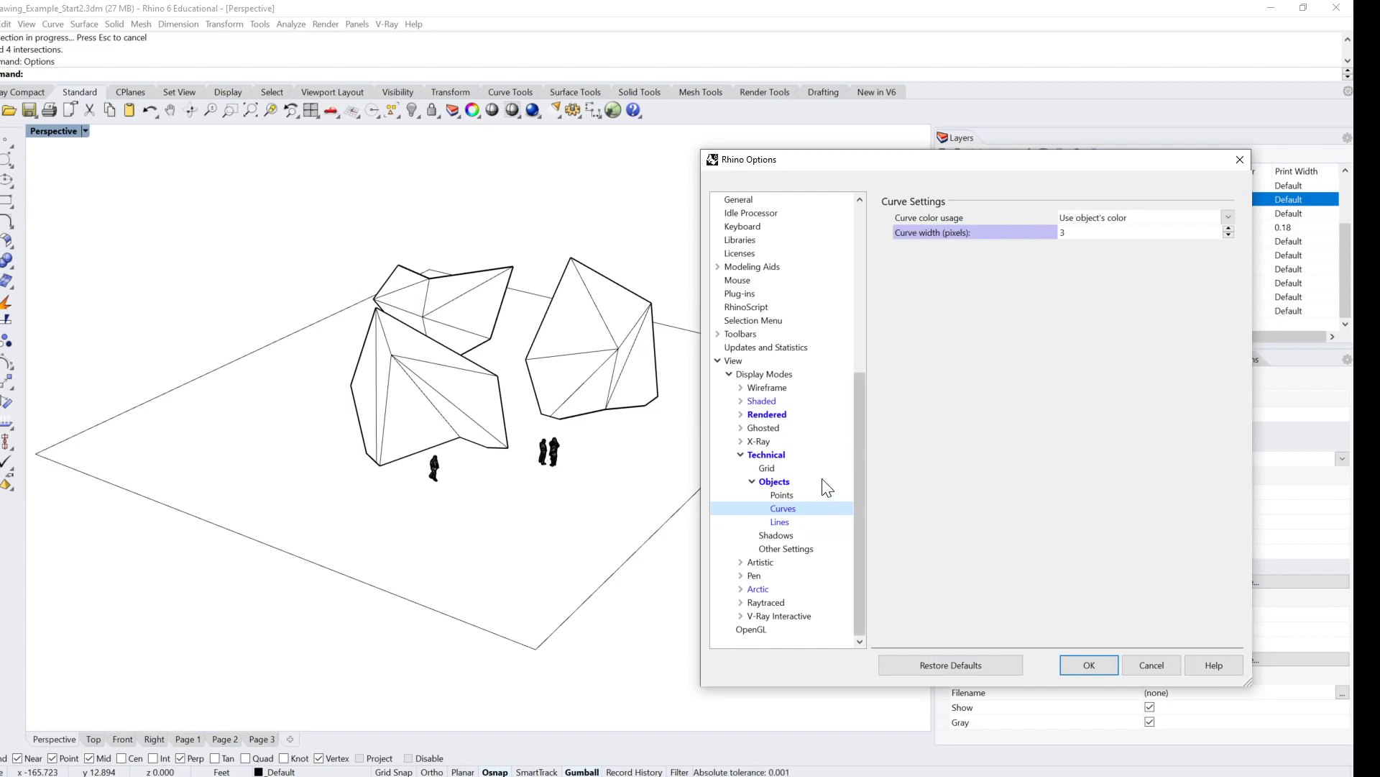
pyautogui.click(771, 481)
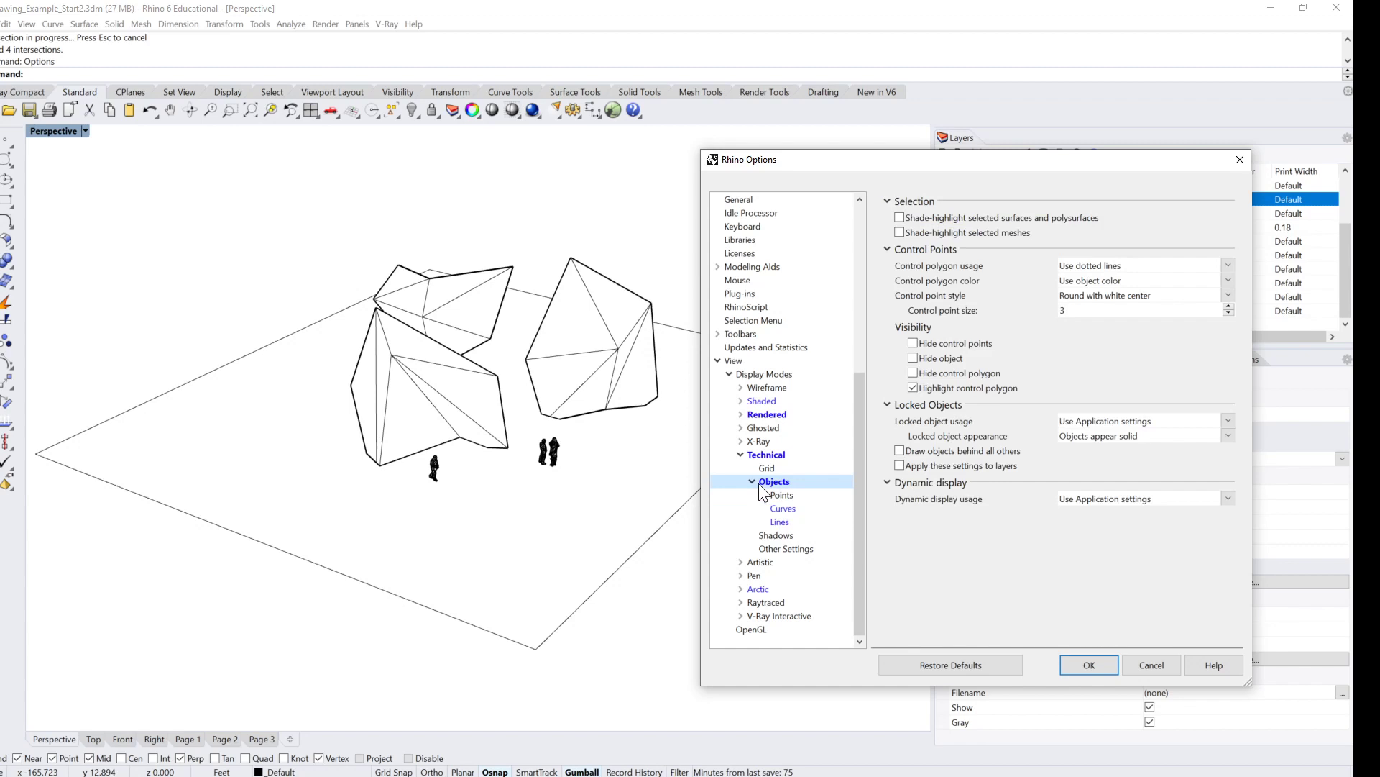
pyautogui.click(753, 481)
pyautogui.click(752, 521)
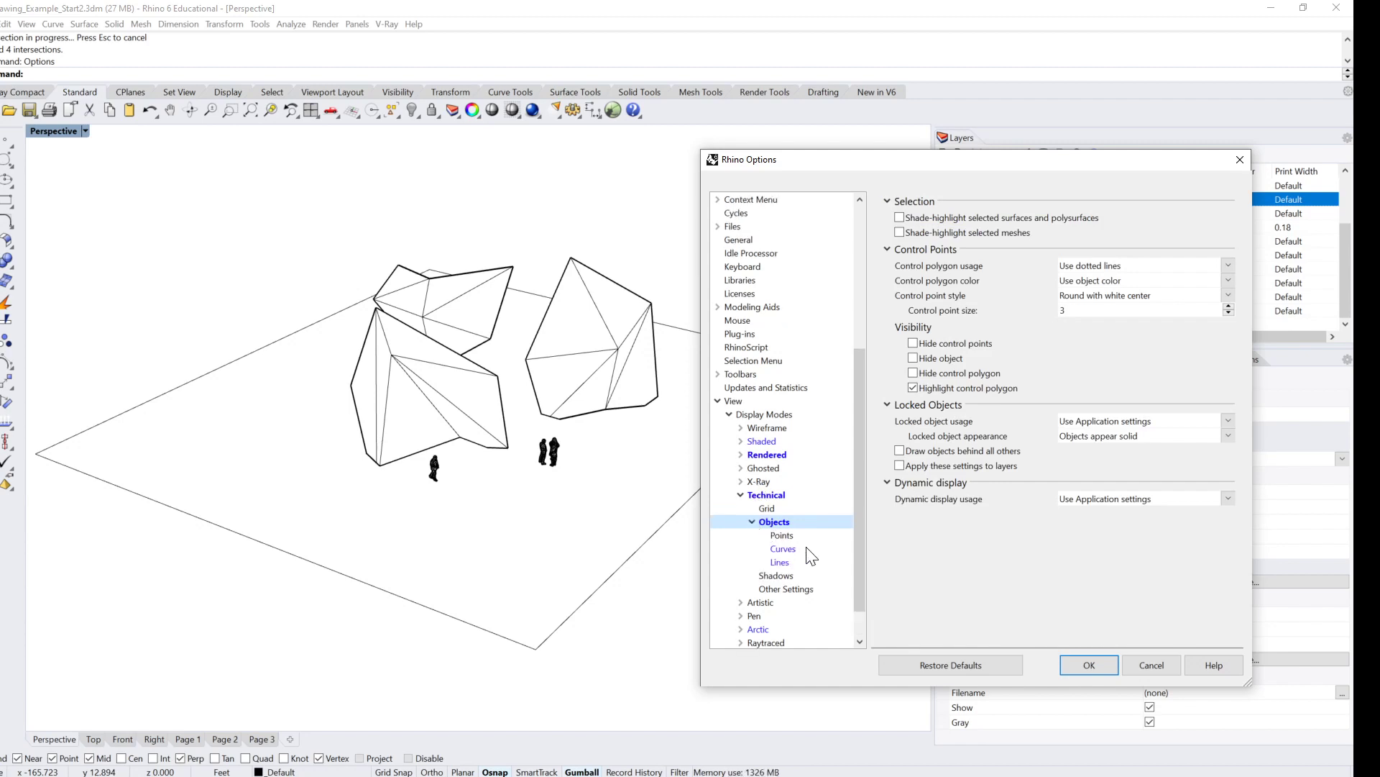
pyautogui.click(784, 550)
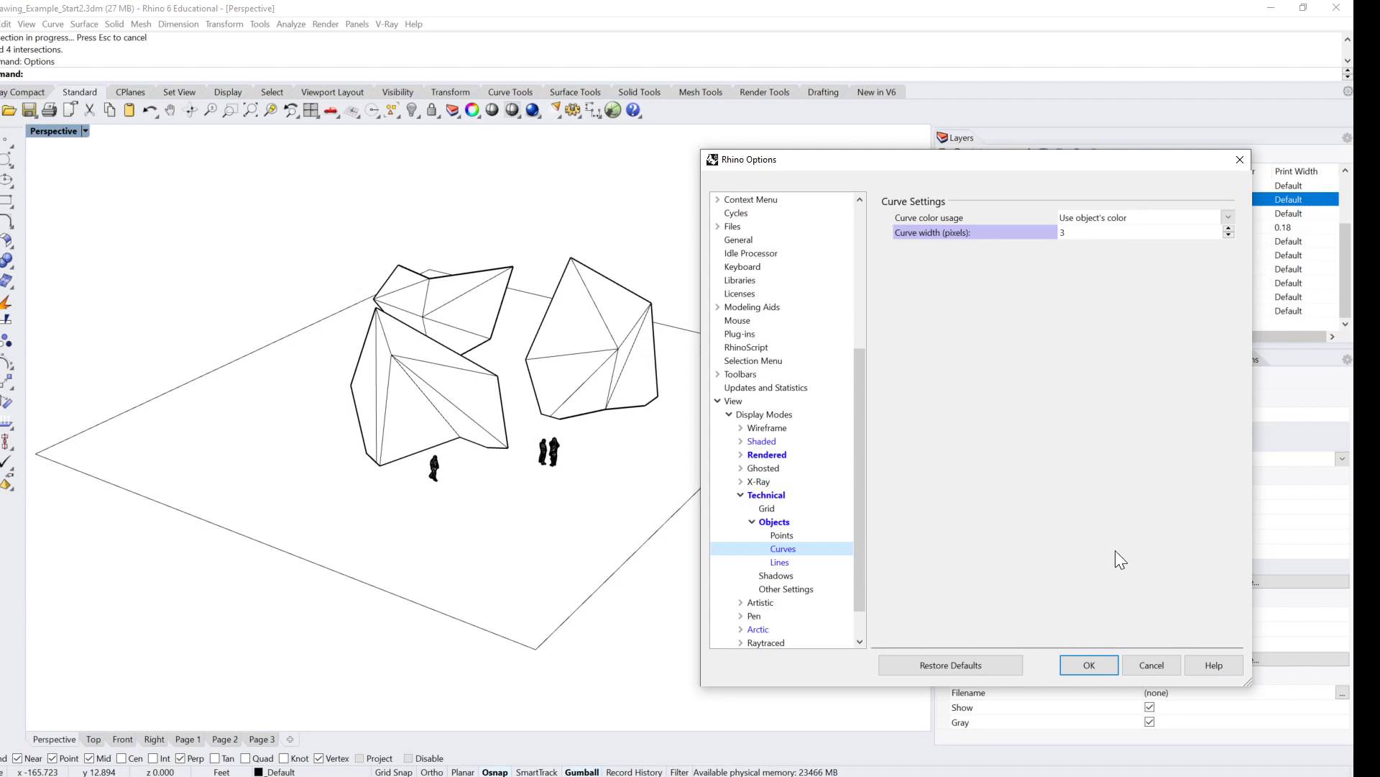
pyautogui.click(1090, 664)
pyautogui.moveTo(730, 499); pyautogui.dragTo(748, 515, button='right')
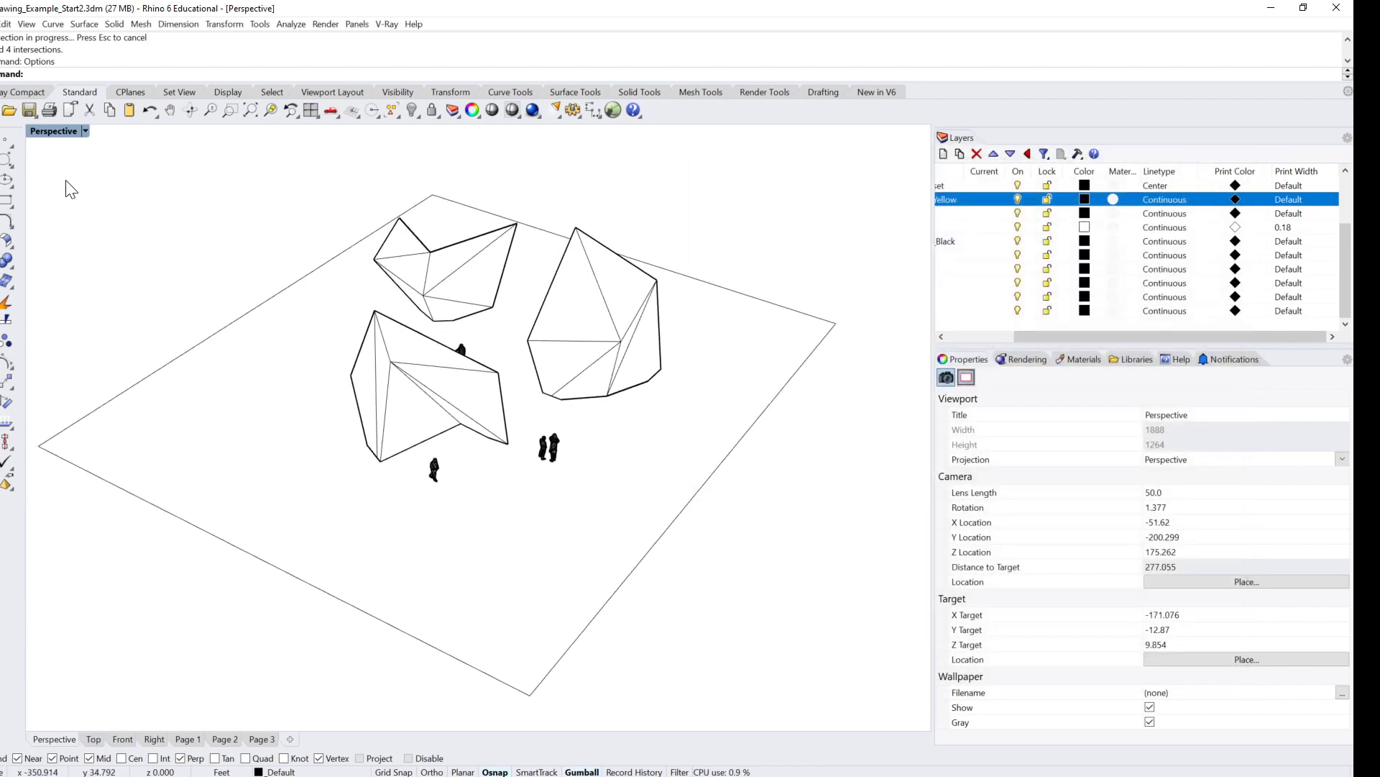
pyautogui.write('circle')
pyautogui.press('Return')
pyautogui.click(493, 544)
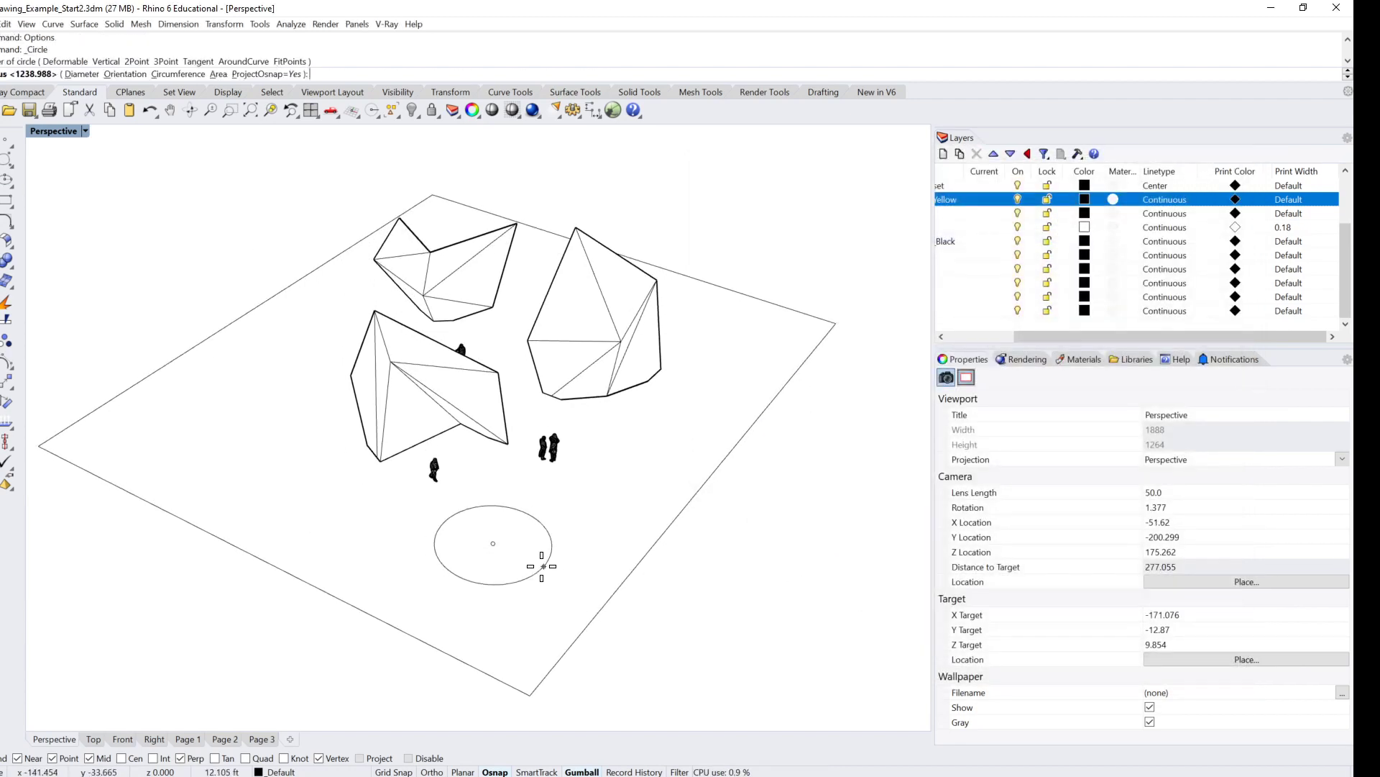
pyautogui.click(544, 566)
pyautogui.moveTo(570, 553); pyautogui.dragTo(509, 550, button='right')
pyautogui.click(451, 553)
pyautogui.click(450, 552)
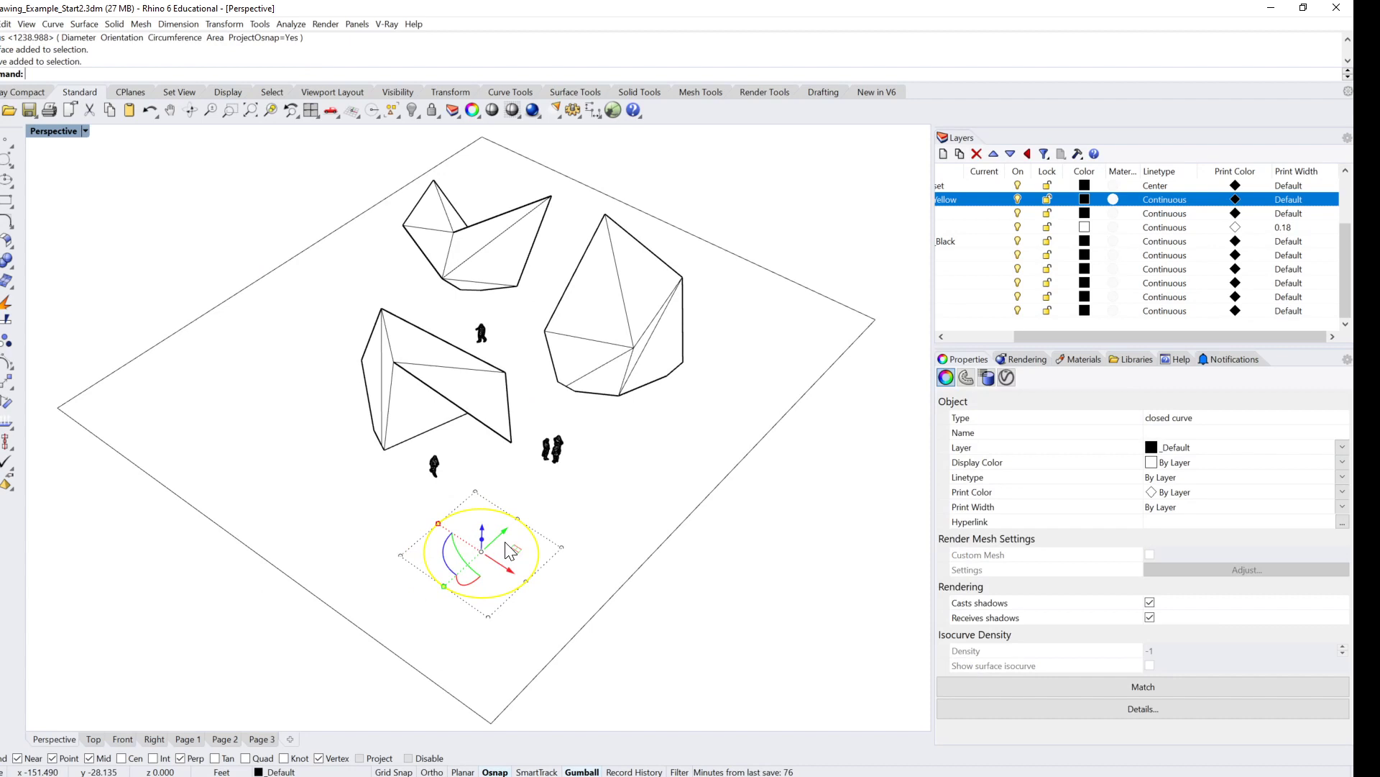
pyautogui.press('Delete')
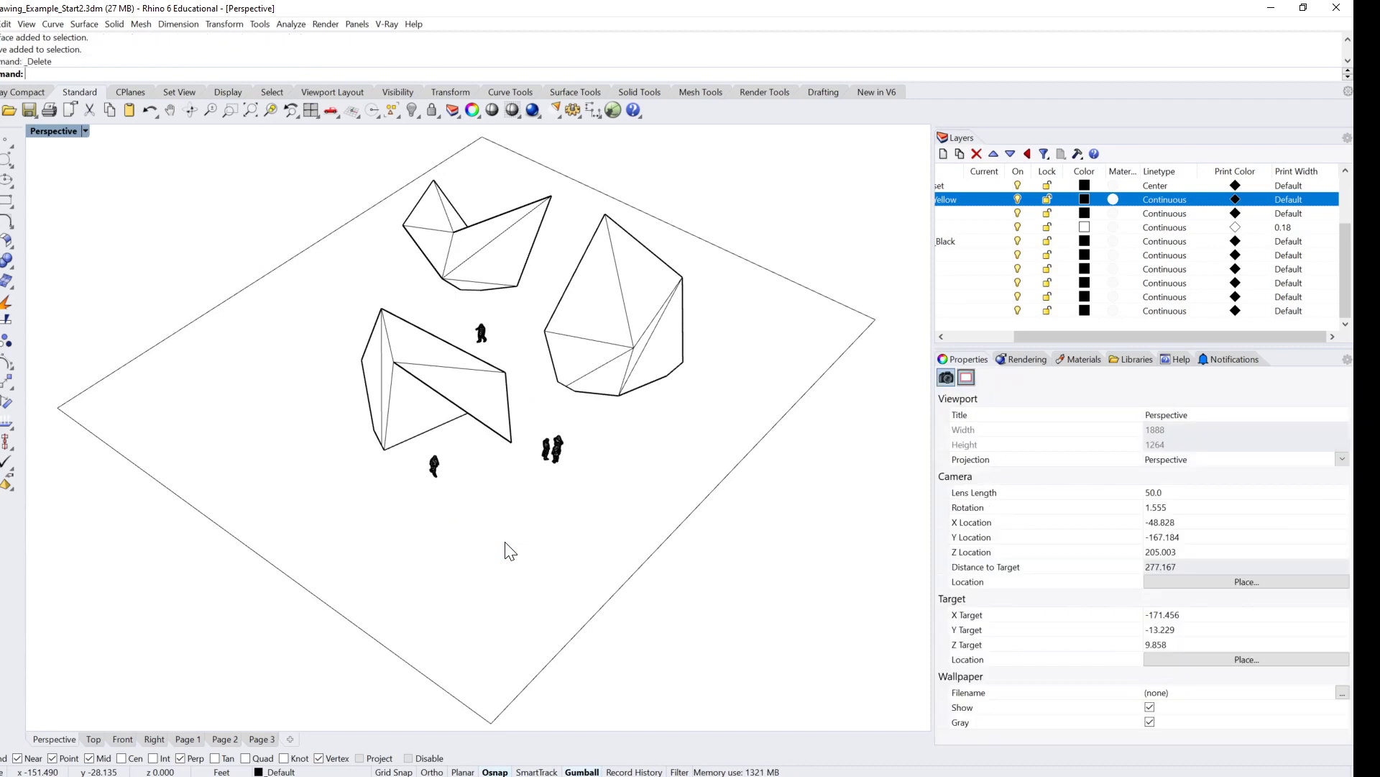
pyautogui.moveTo(563, 458); pyautogui.dragTo(547, 400, button='right')
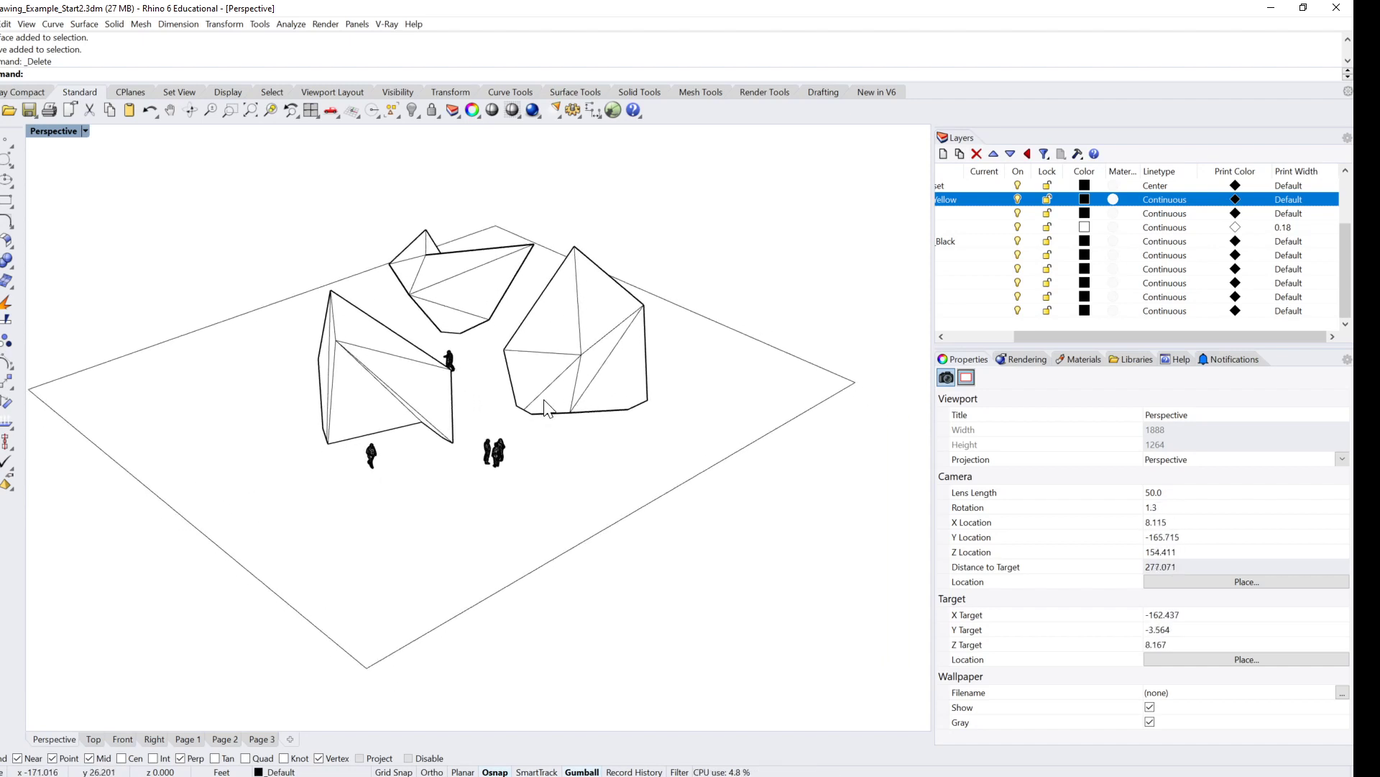
pyautogui.click(263, 741)
pyautogui.click(201, 740)
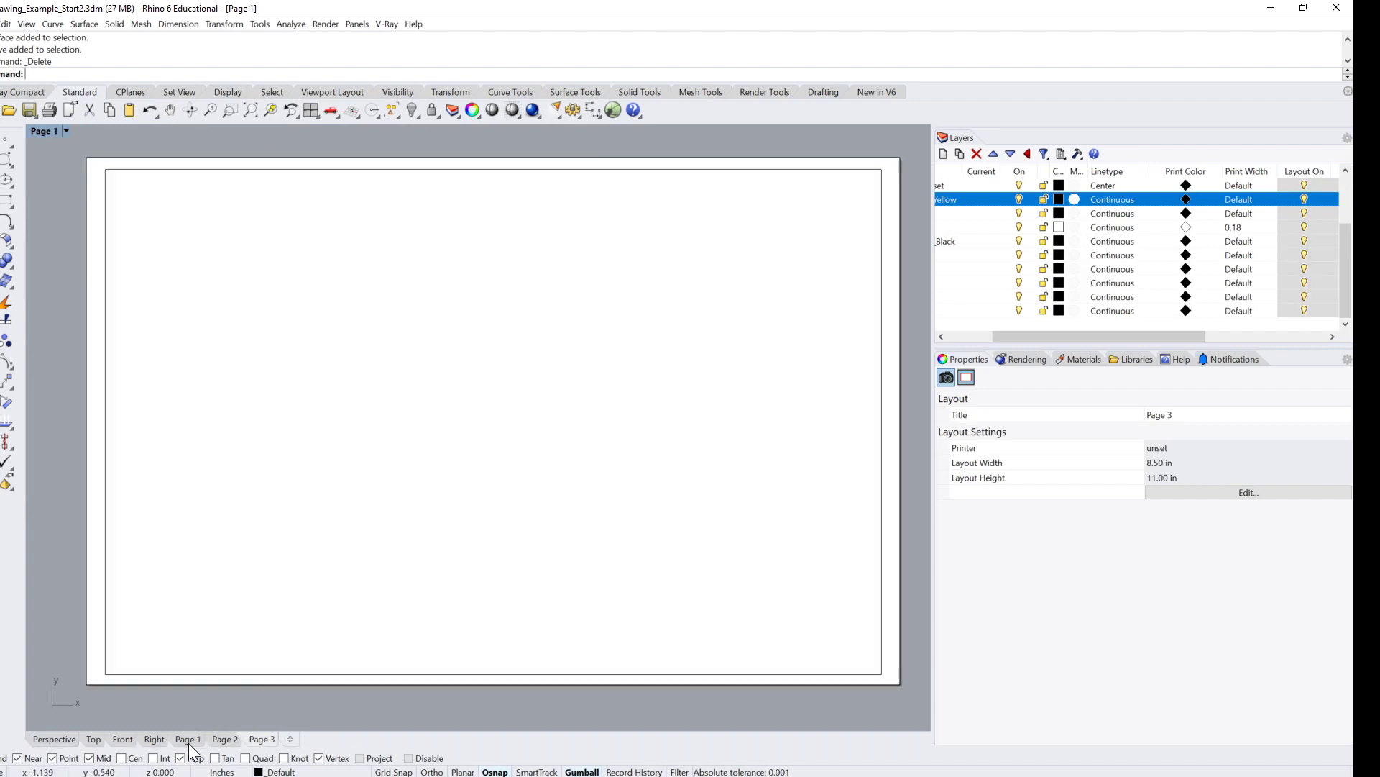
pyautogui.click(226, 739)
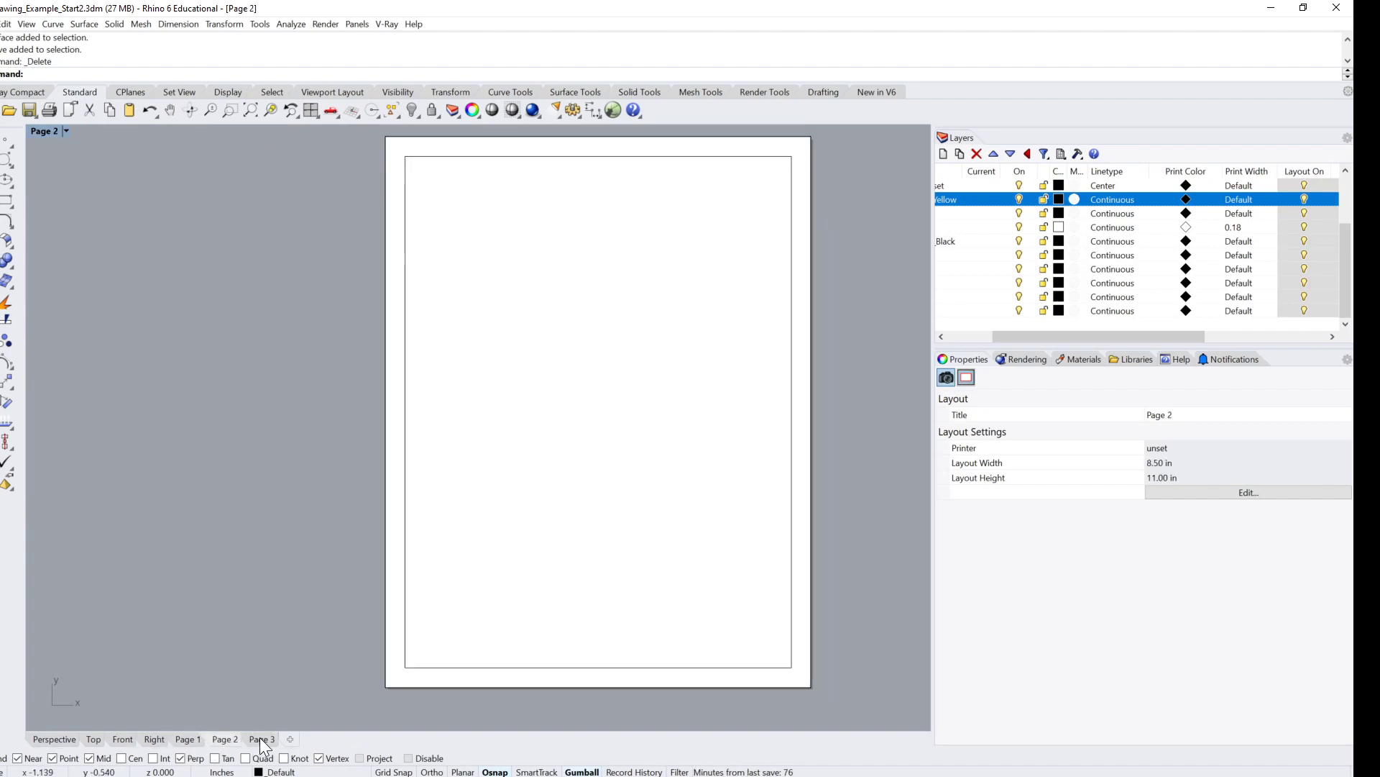
pyautogui.click(188, 739)
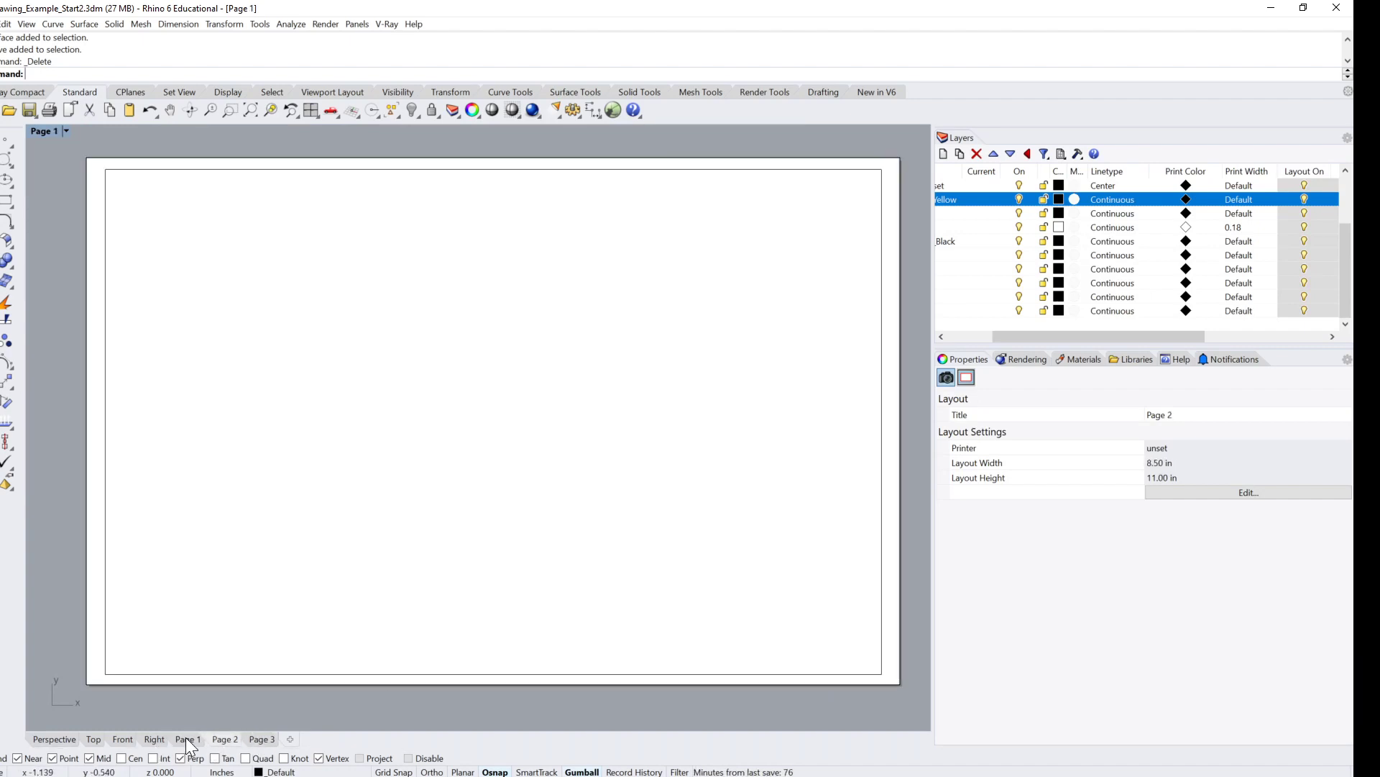
pyautogui.click(93, 738)
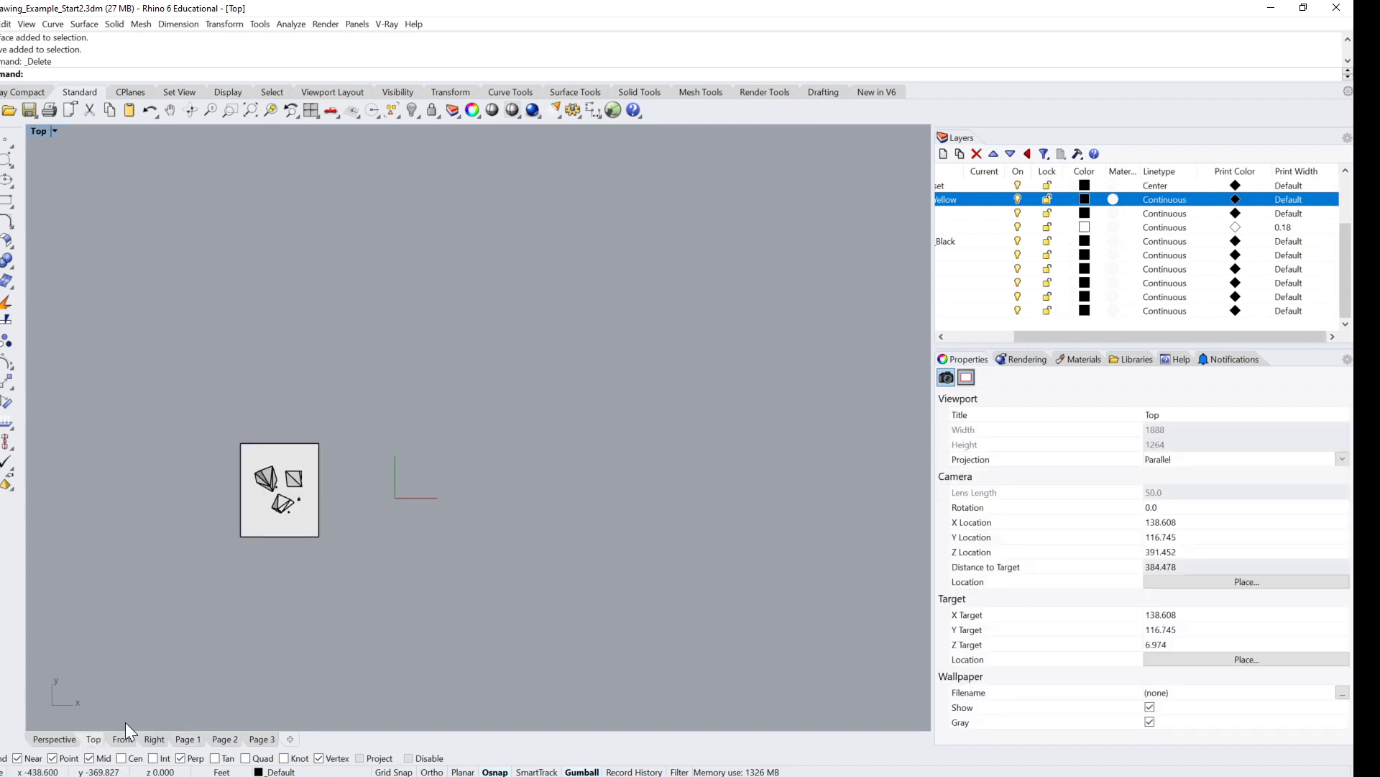
pyautogui.click(53, 740)
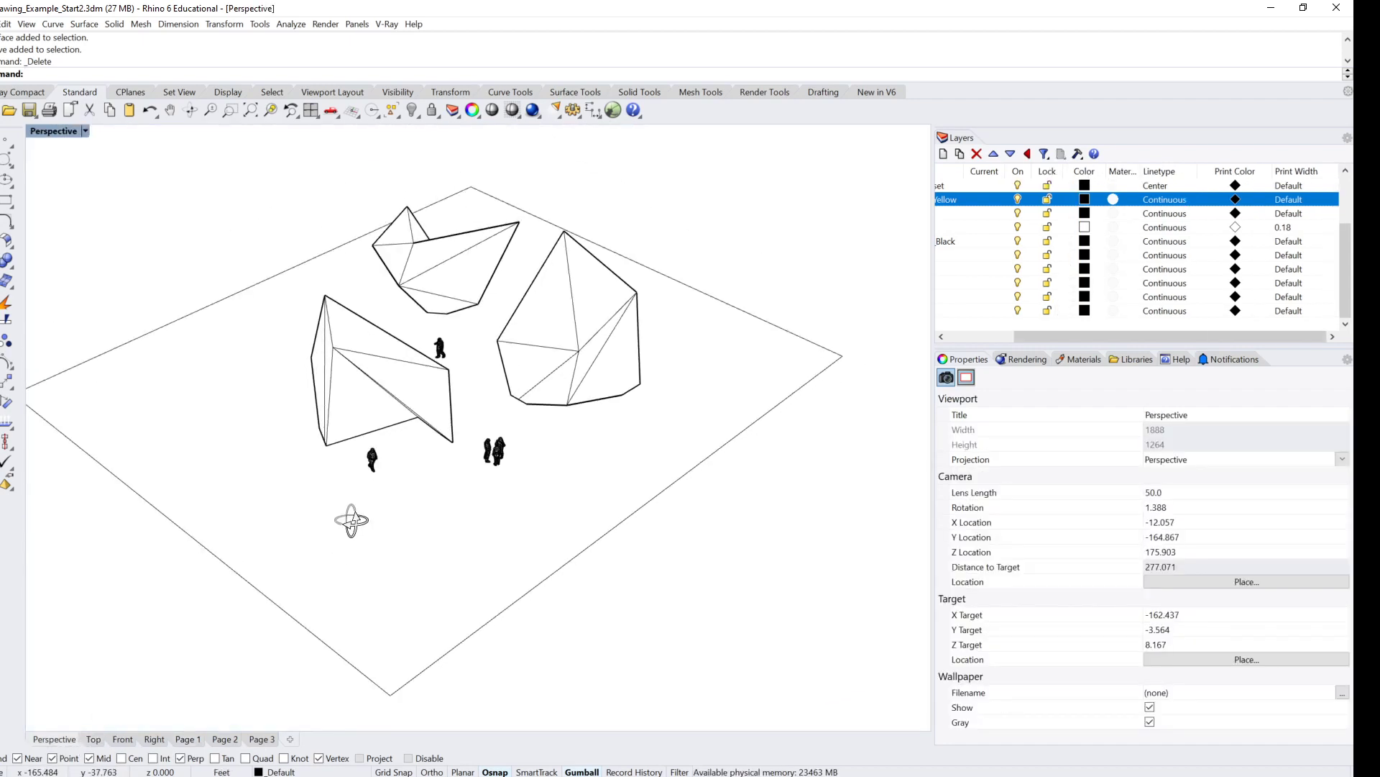
pyautogui.moveTo(563, 435)
pyautogui.mouseDown(button='right')
pyautogui.moveTo(564, 410)
pyautogui.moveTo(558, 430)
pyautogui.moveTo(577, 424)
pyautogui.moveTo(548, 416)
pyautogui.mouseUp(button='right')
pyautogui.write('Options')
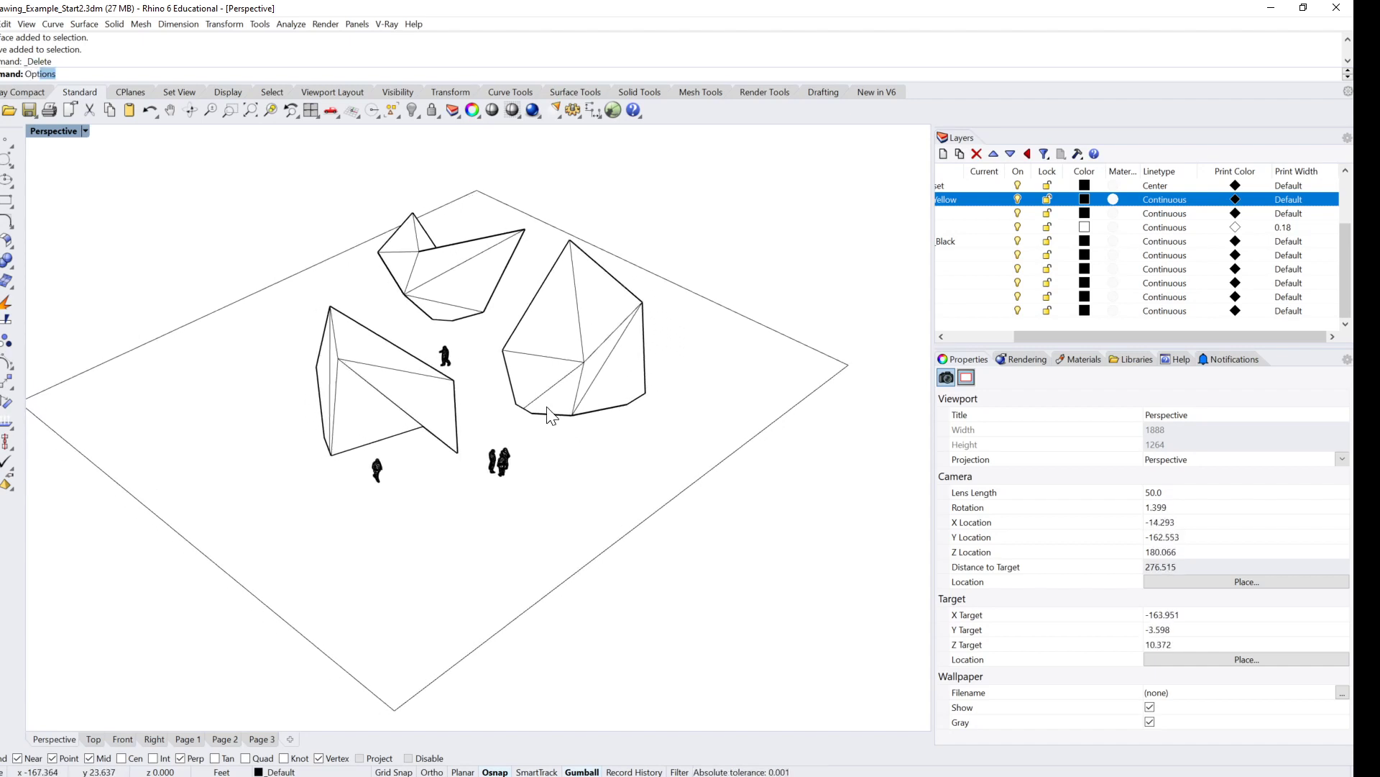
# Step: Set Technical display lighting to Scene Lighting with Shadows On, then view the forms from above
pyautogui.press('Return')
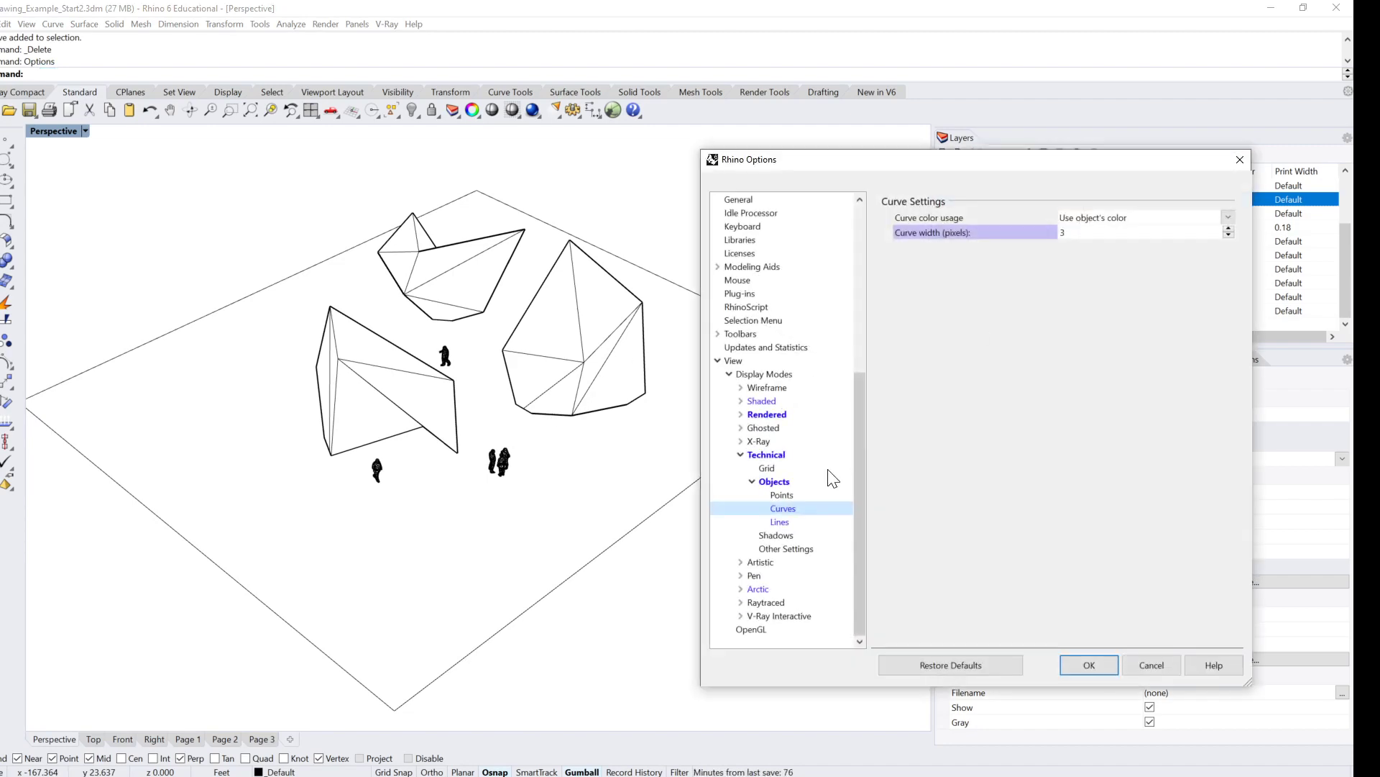
pyautogui.click(763, 457)
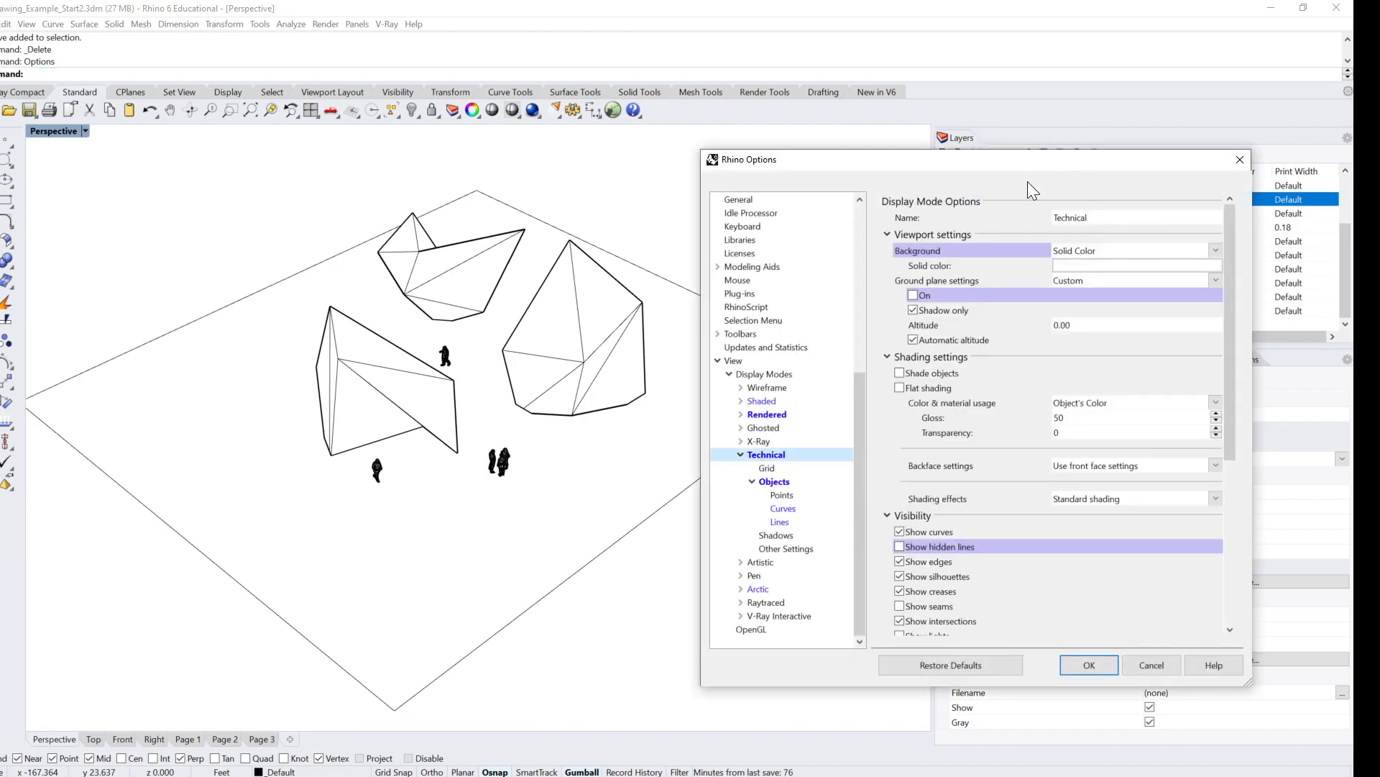
pyautogui.moveTo(1004, 159); pyautogui.dragTo(590, 140)
pyautogui.scroll(-5, 711, 421)
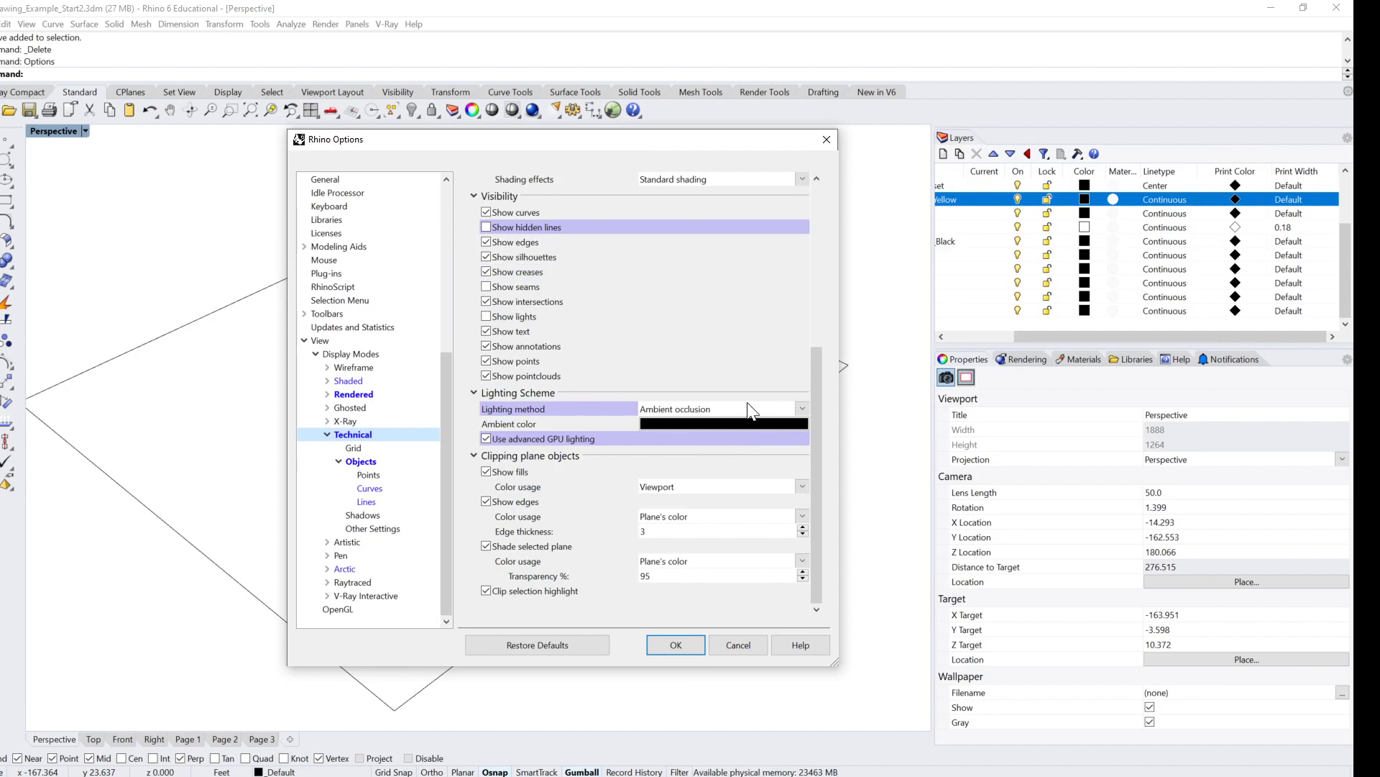
pyautogui.moveTo(624, 141); pyautogui.dragTo(903, 136)
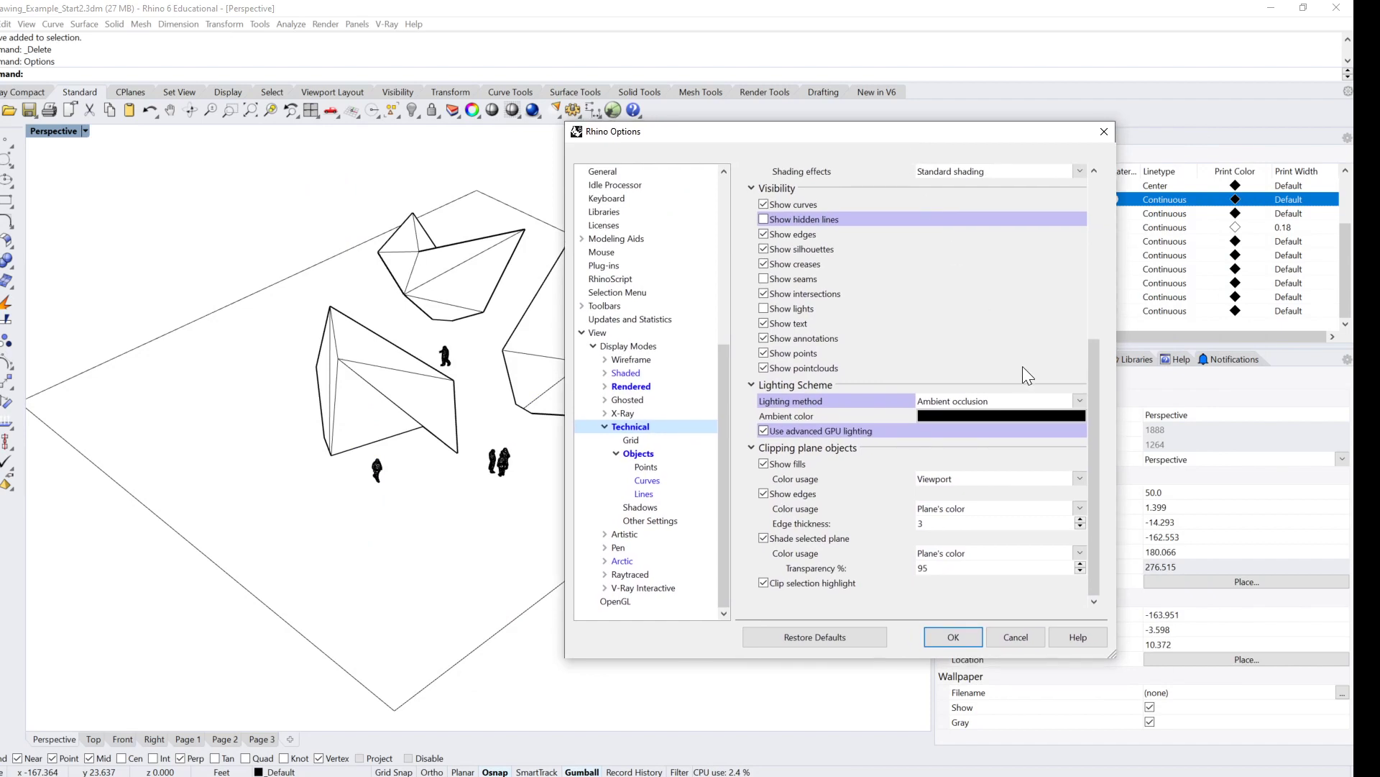
pyautogui.click(1080, 403)
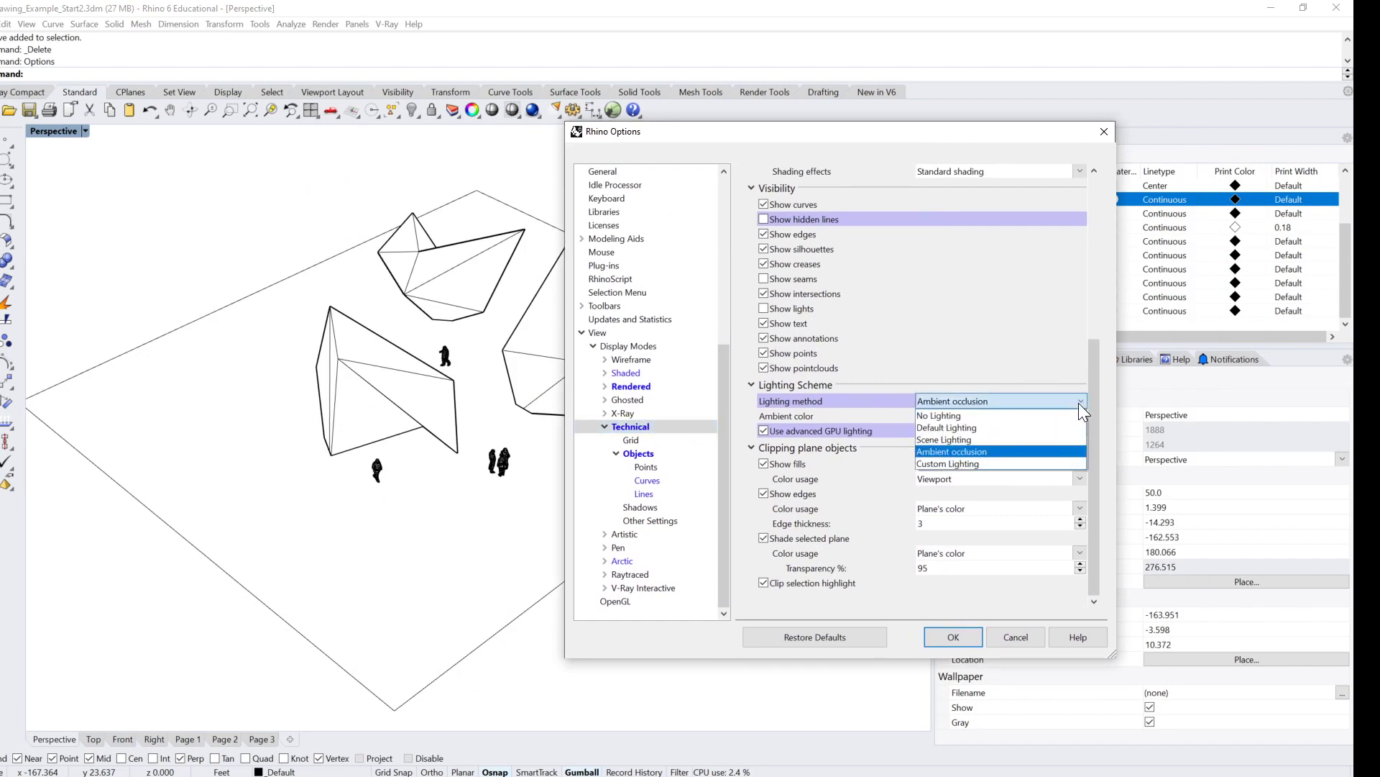
pyautogui.click(968, 440)
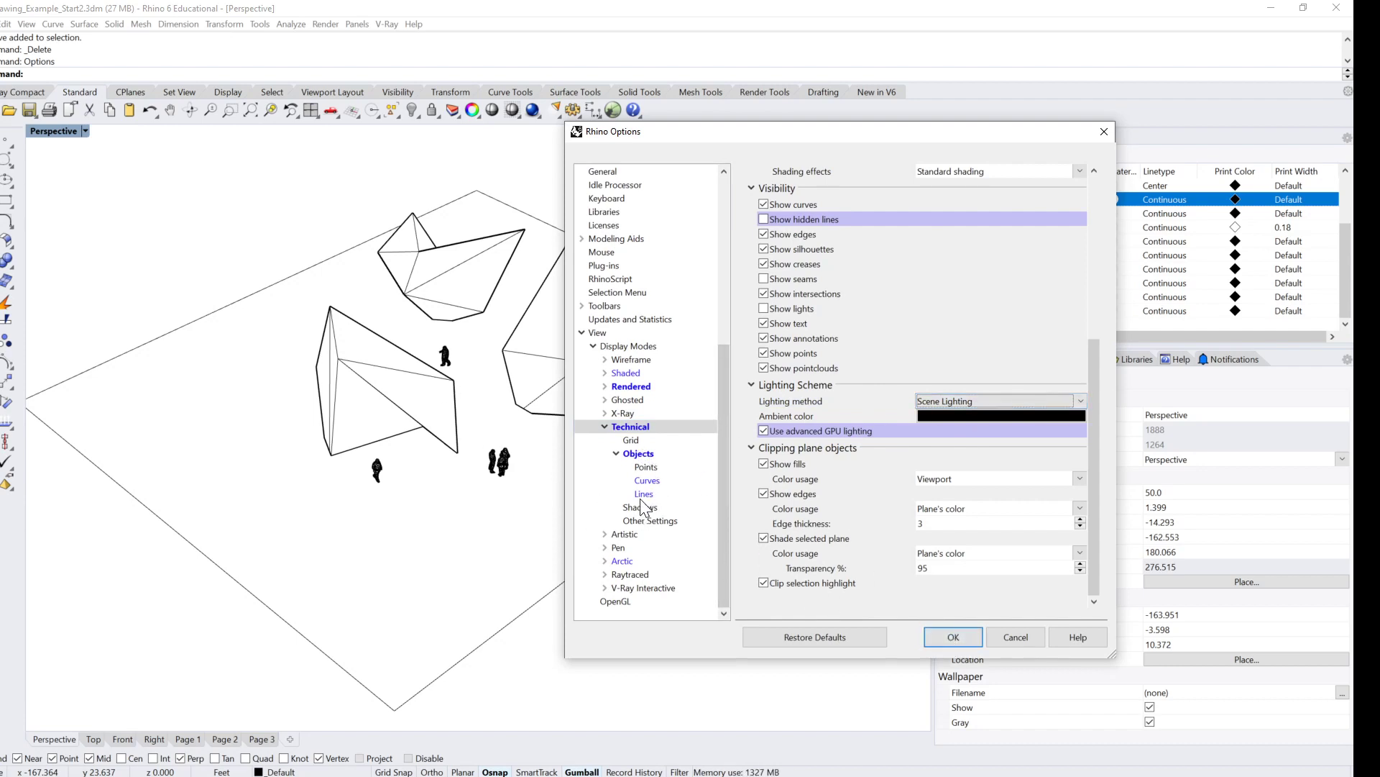
pyautogui.click(641, 507)
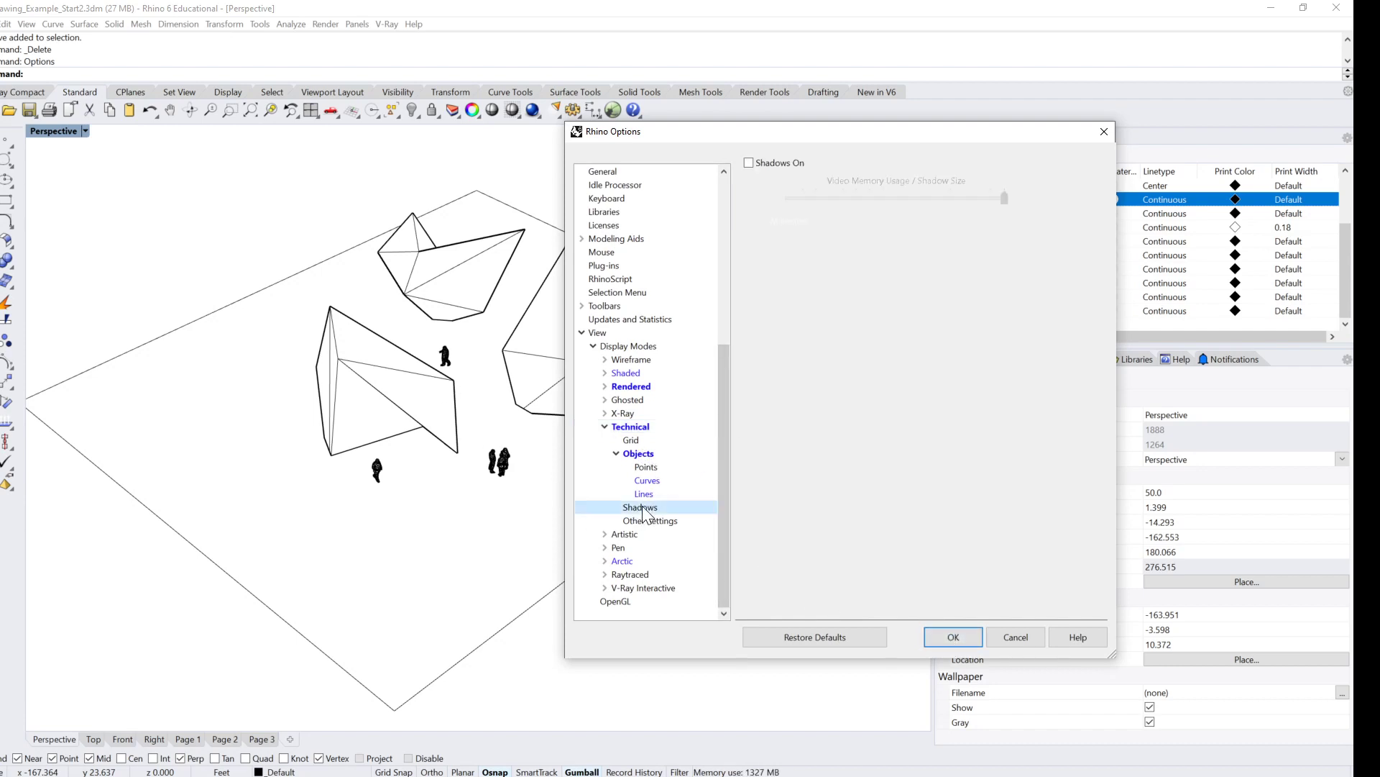
pyautogui.click(748, 162)
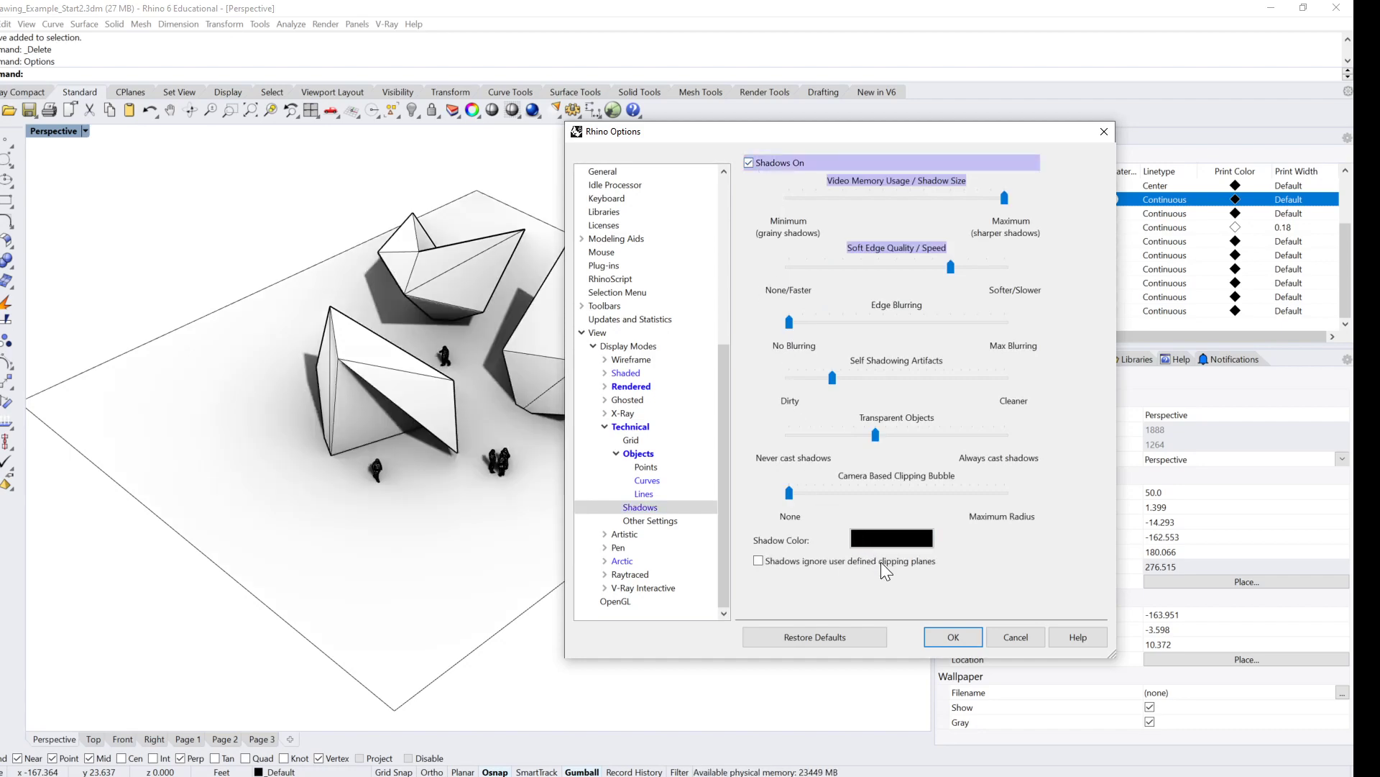
pyautogui.click(958, 644)
pyautogui.moveTo(416, 349)
pyautogui.mouseDown(button='right')
pyautogui.moveTo(486, 385)
pyautogui.moveTo(421, 351)
pyautogui.moveTo(436, 347)
pyautogui.moveTo(435, 370)
pyautogui.moveTo(405, 358)
pyautogui.moveTo(417, 347)
pyautogui.mouseUp(button='right')
pyautogui.scroll(5, 420, 350)
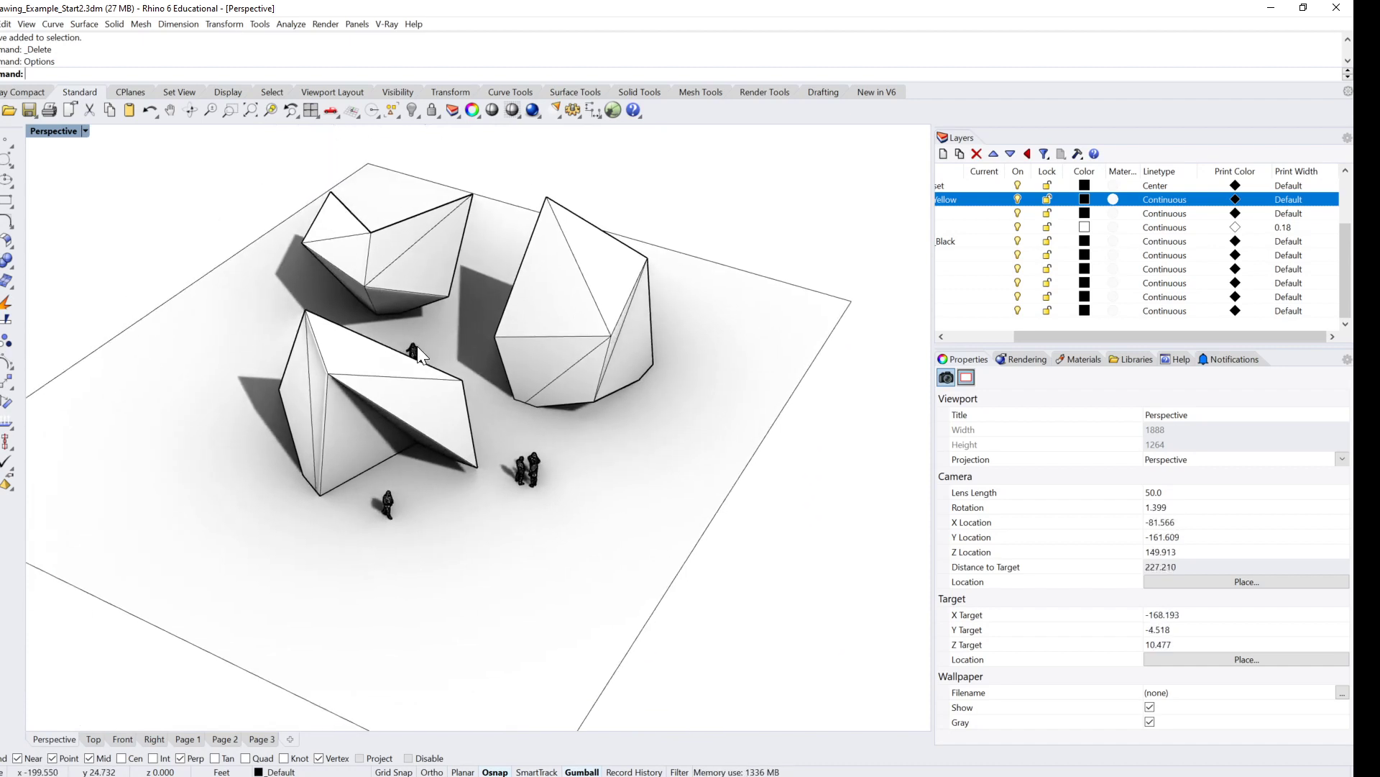
# Step: Toggle Sun and Skylight off and on to compare shadows while orbiting, leaving Skylight on at 0.1
pyautogui.click(1025, 361)
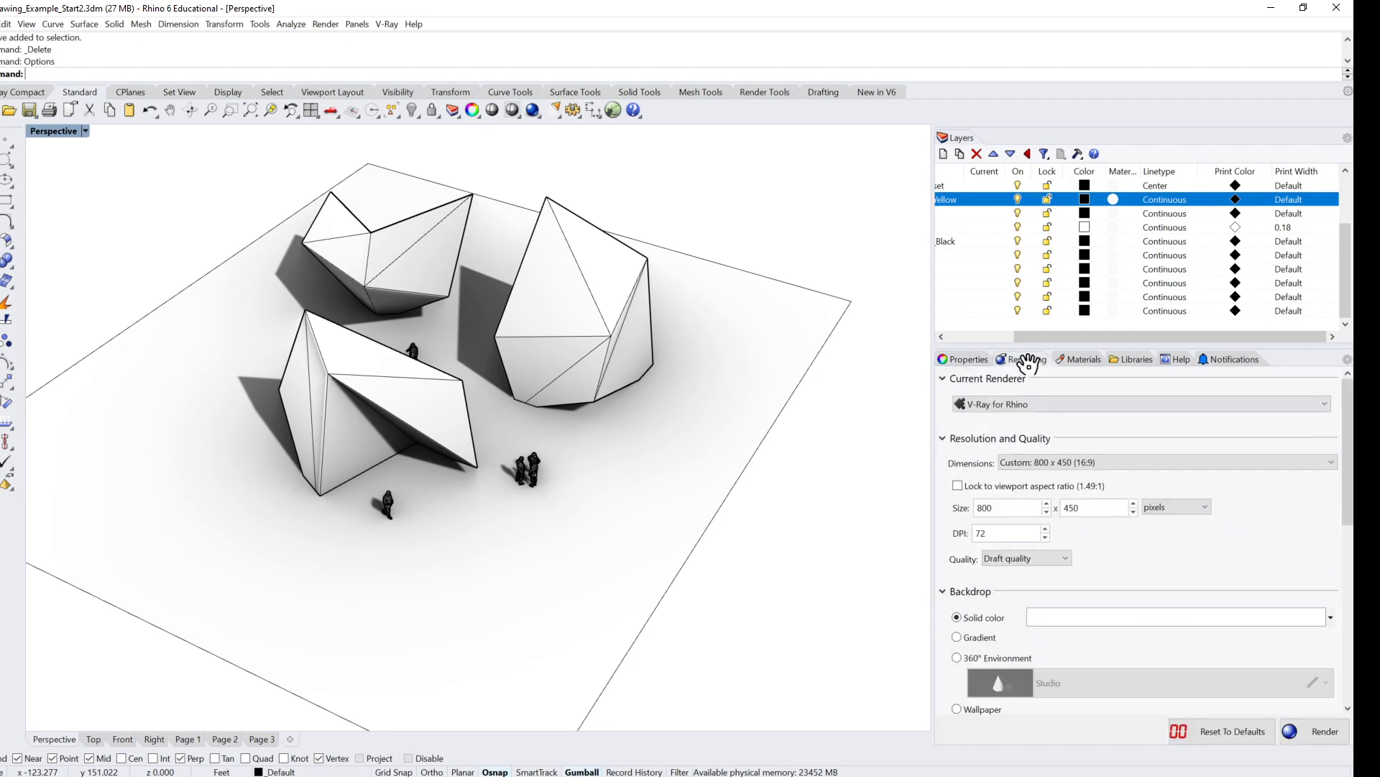
pyautogui.scroll(-10, 1054, 467)
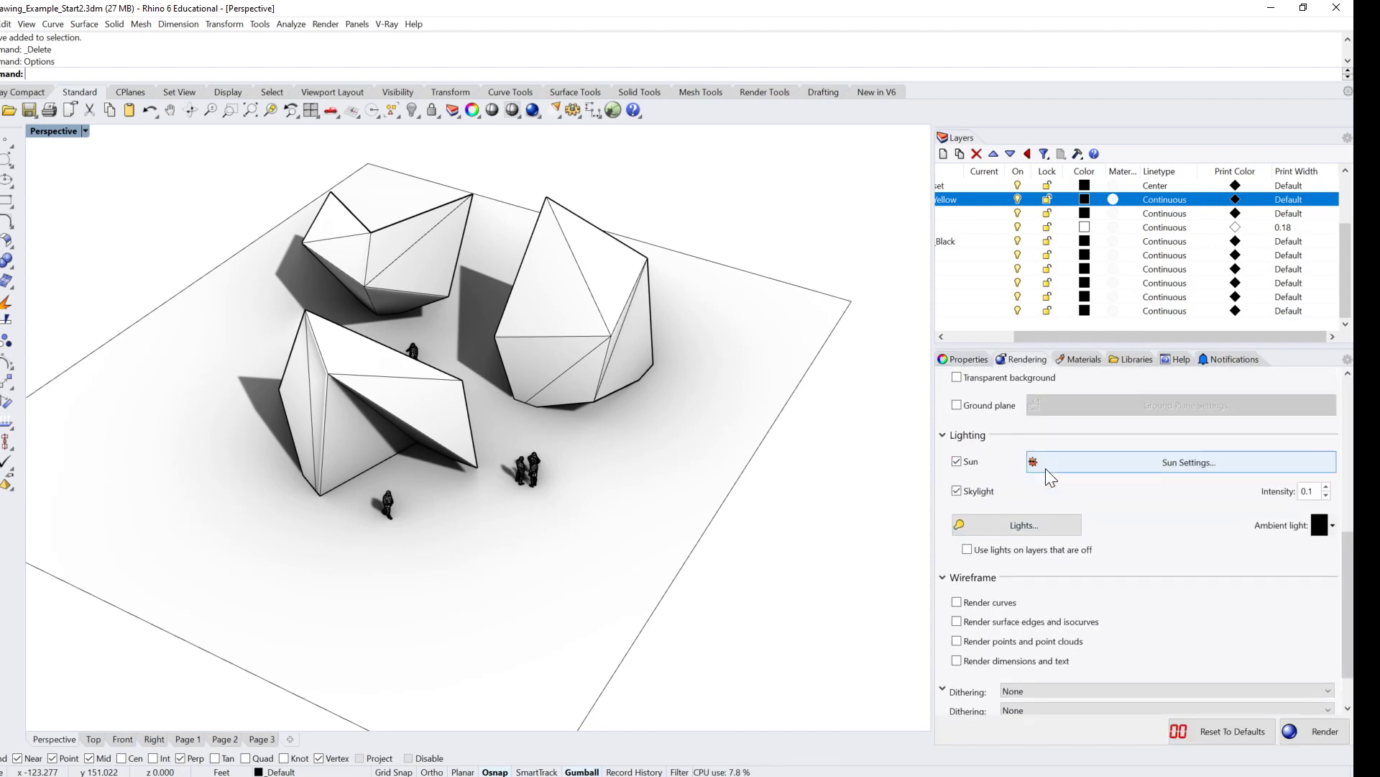
pyautogui.click(957, 462)
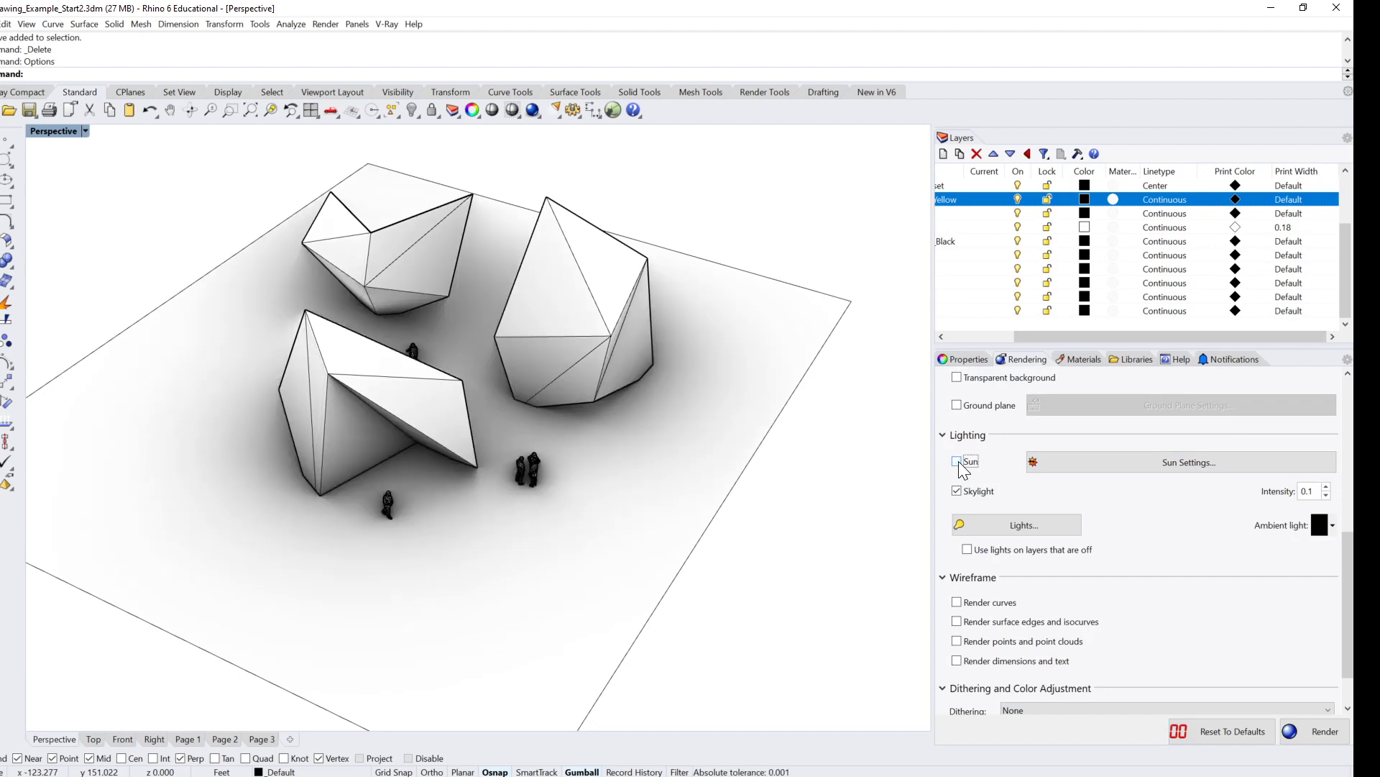
pyautogui.click(958, 462)
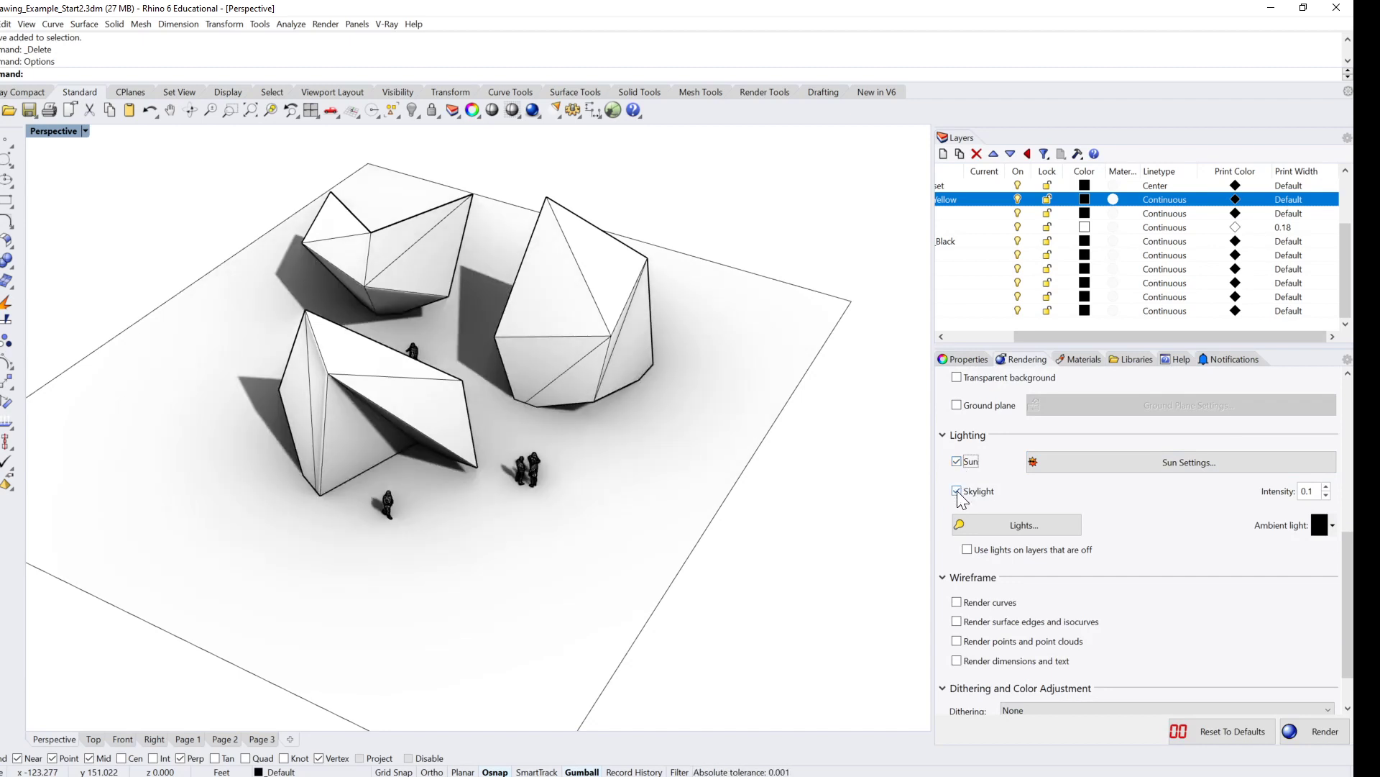
pyautogui.click(958, 491)
pyautogui.click(958, 492)
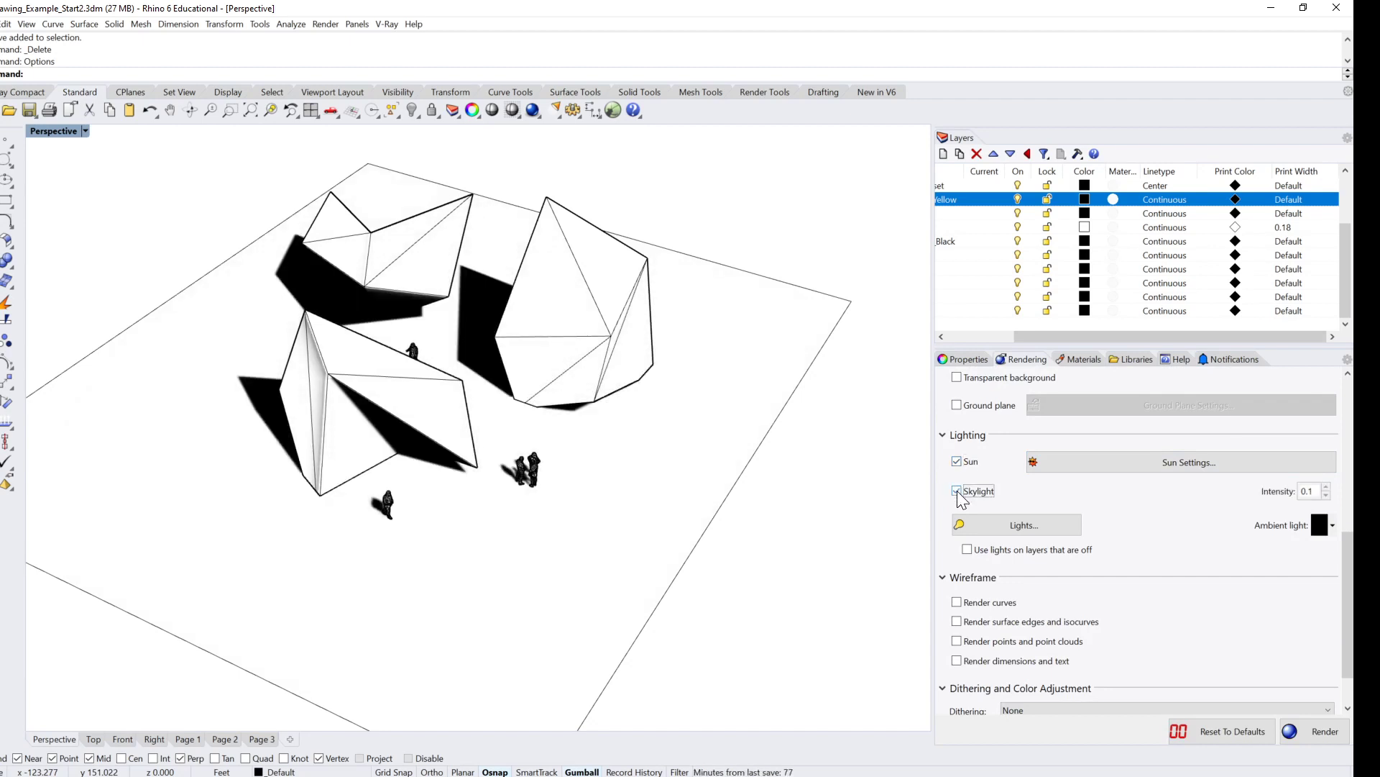
pyautogui.moveTo(827, 492); pyautogui.dragTo(712, 484, button='right')
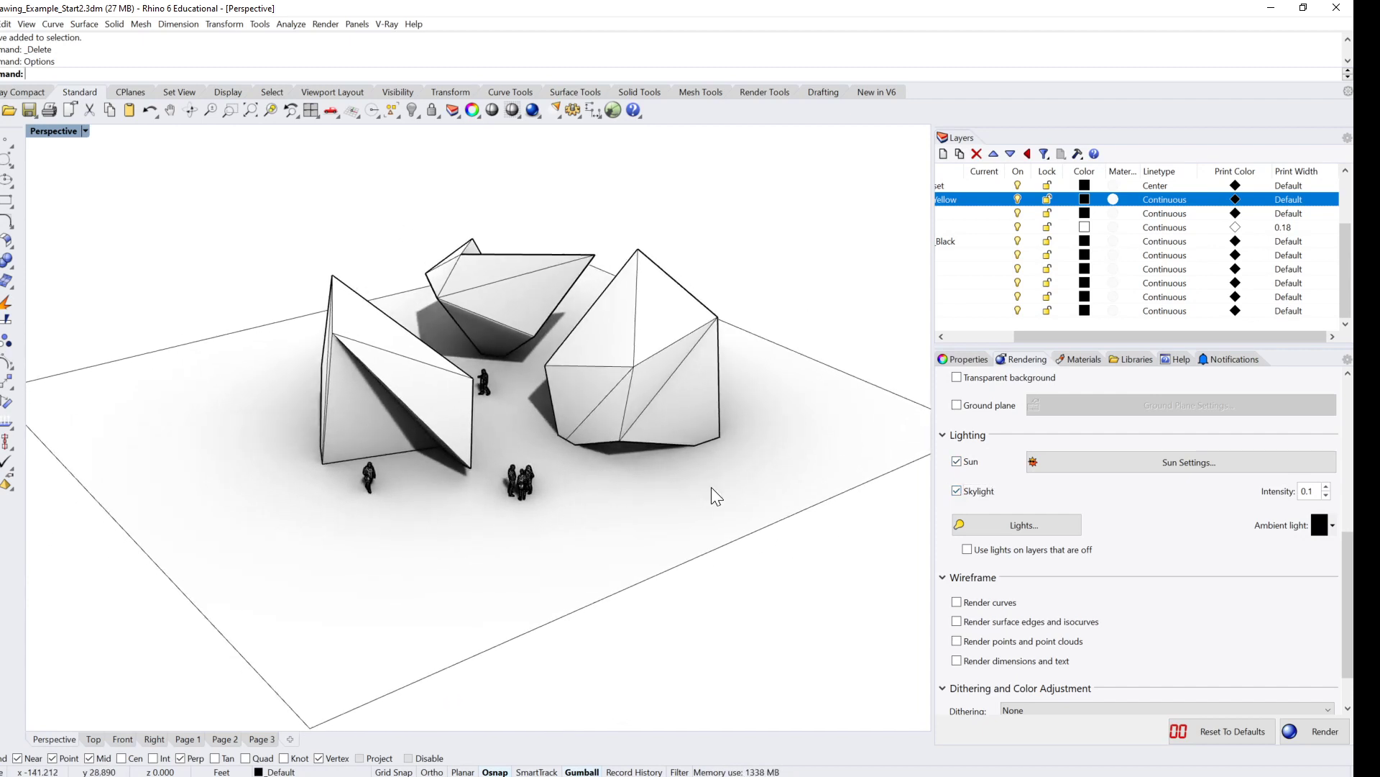
pyautogui.click(957, 492)
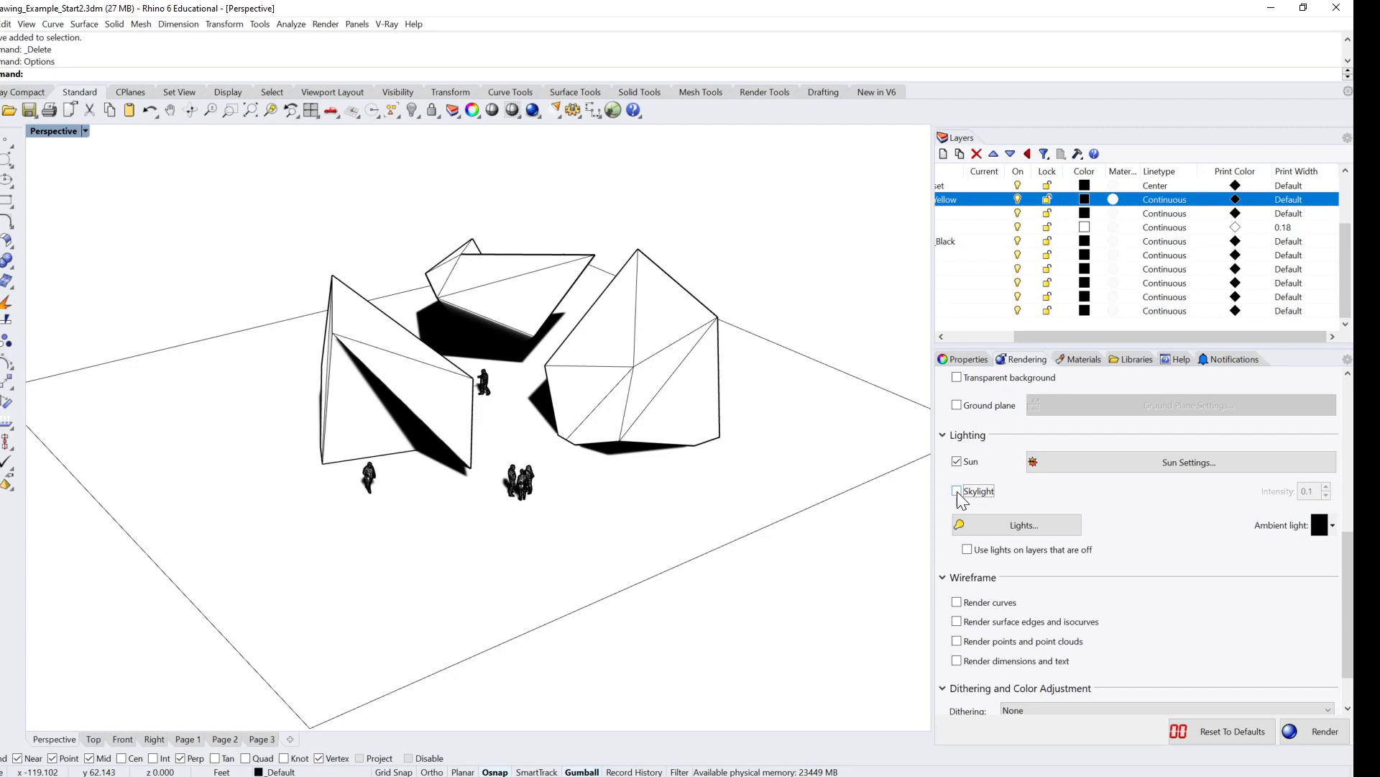
pyautogui.moveTo(446, 475)
pyautogui.mouseDown(button='right')
pyautogui.moveTo(409, 468)
pyautogui.moveTo(462, 462)
pyautogui.moveTo(410, 447)
pyautogui.moveTo(430, 457)
pyautogui.mouseUp(button='right')
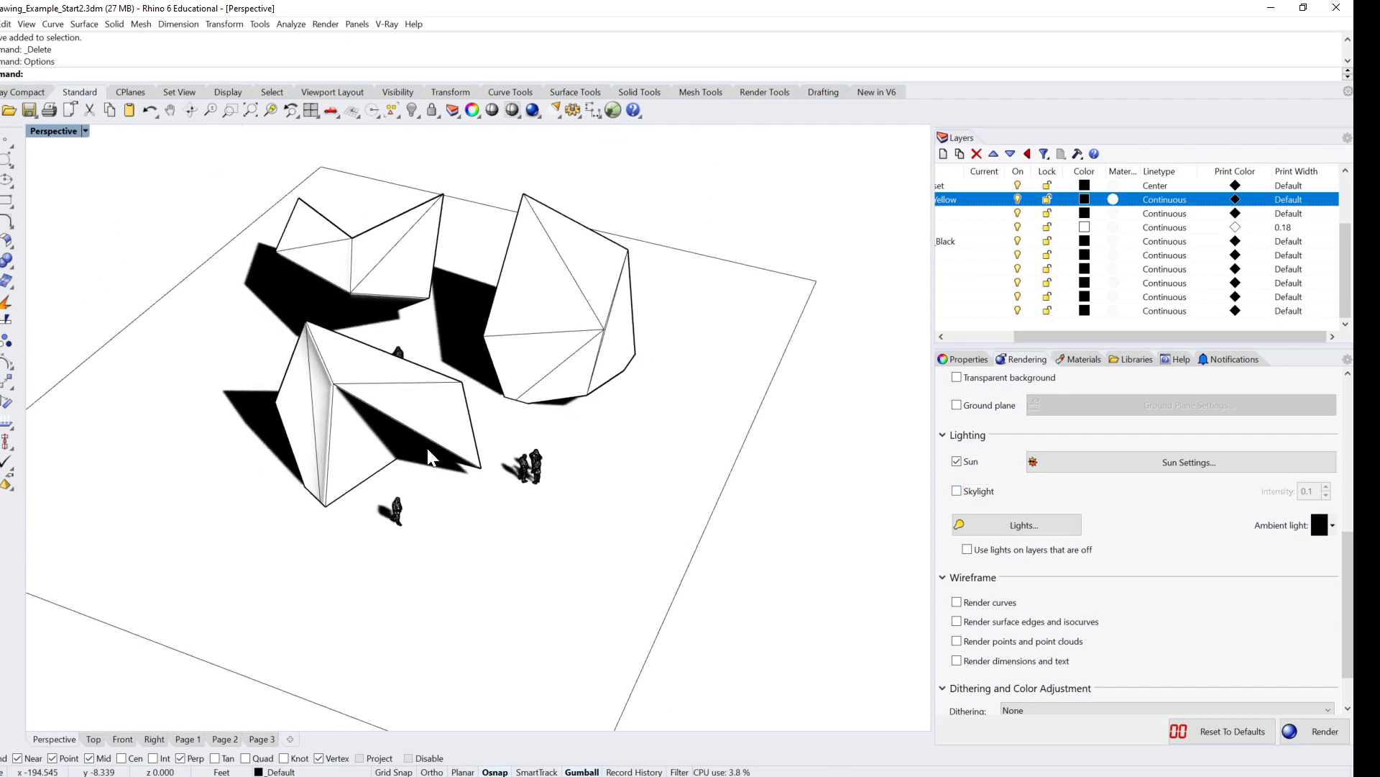
pyautogui.click(958, 492)
pyautogui.moveTo(811, 484)
pyautogui.mouseDown(button='right')
pyautogui.moveTo(629, 429)
pyautogui.moveTo(632, 410)
pyautogui.moveTo(656, 425)
pyautogui.moveTo(651, 445)
pyautogui.moveTo(700, 463)
pyautogui.moveTo(657, 438)
pyautogui.moveTo(618, 453)
pyautogui.moveTo(607, 390)
pyautogui.mouseUp(button='right')
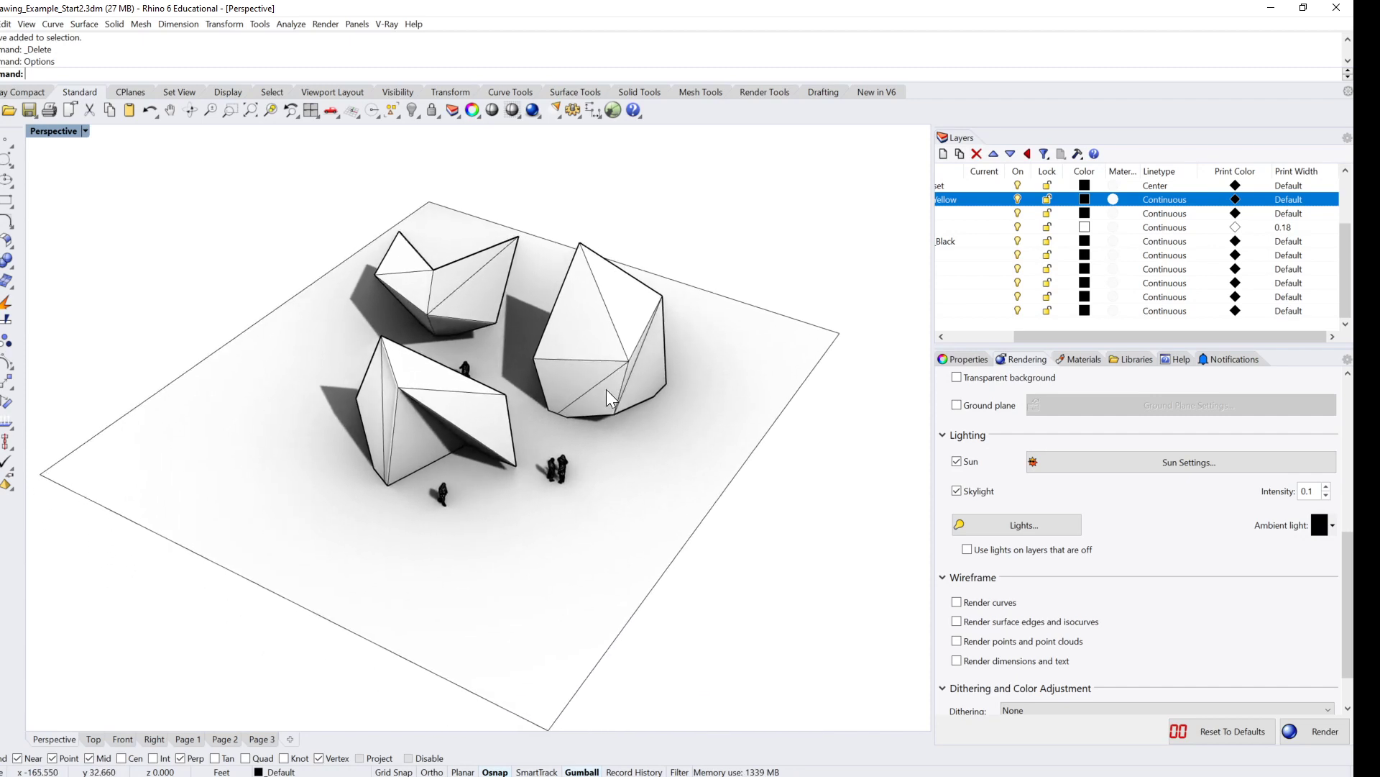
pyautogui.moveTo(545, 335); pyautogui.dragTo(579, 354, button='right')
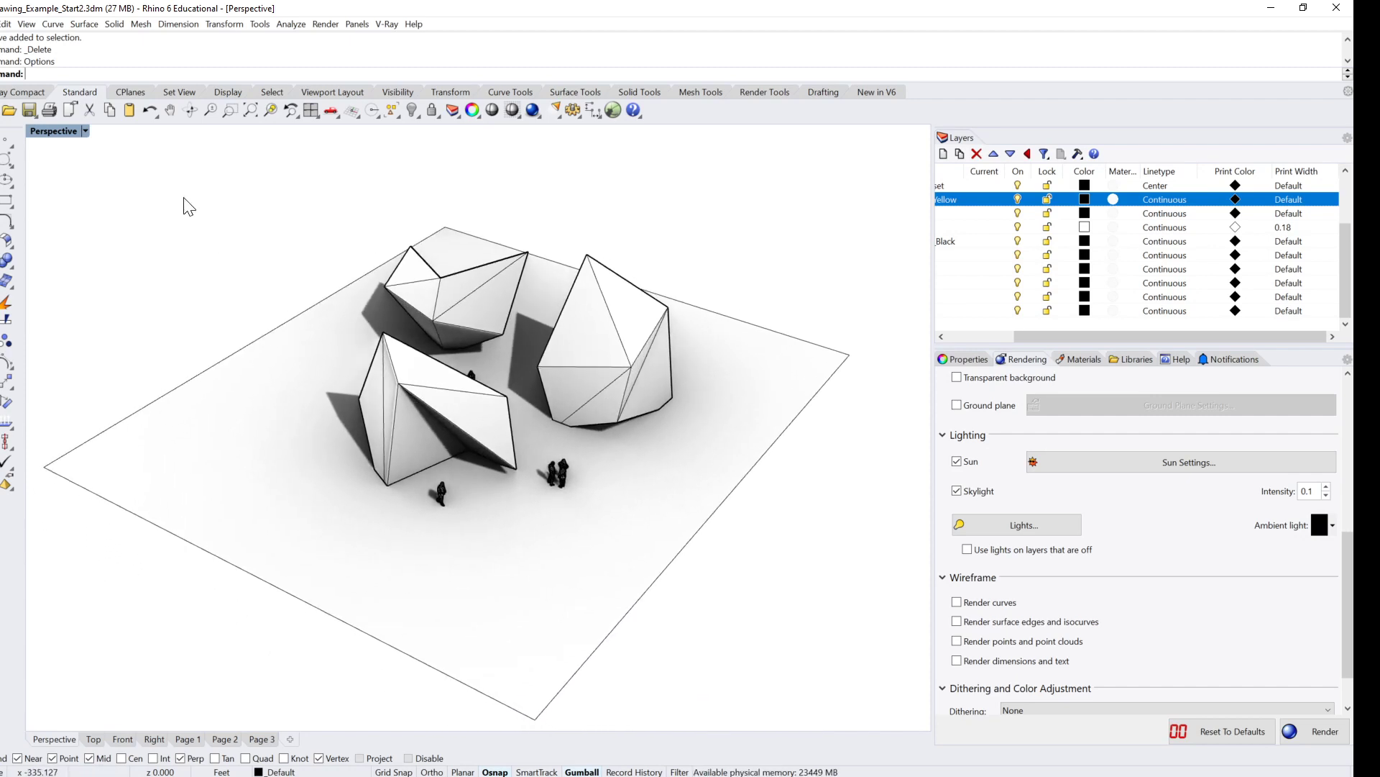
# Step: Switch the Perspective viewport to Arctic display mode and orbit to view the shading
pyautogui.click(84, 131)
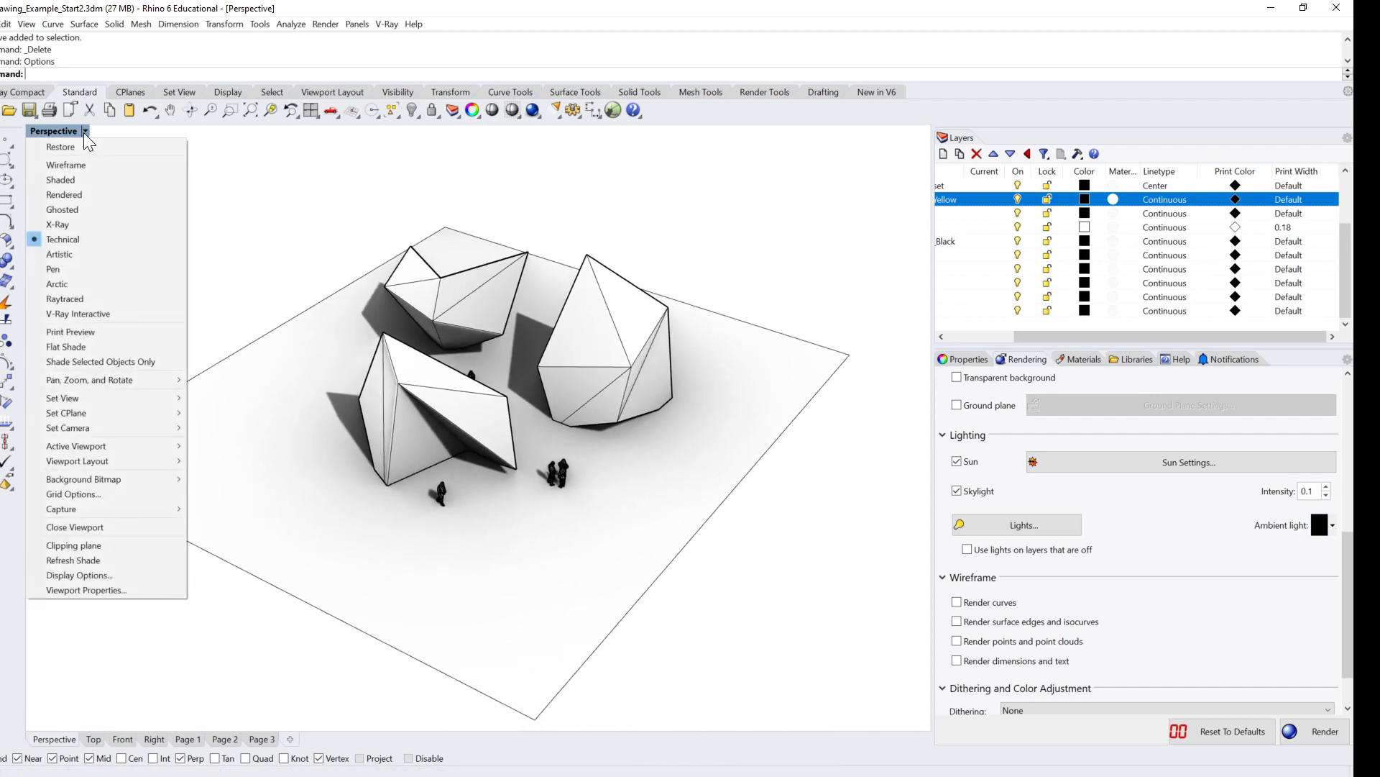
pyautogui.click(84, 289)
pyautogui.moveTo(704, 417); pyautogui.dragTo(317, 327, button='right')
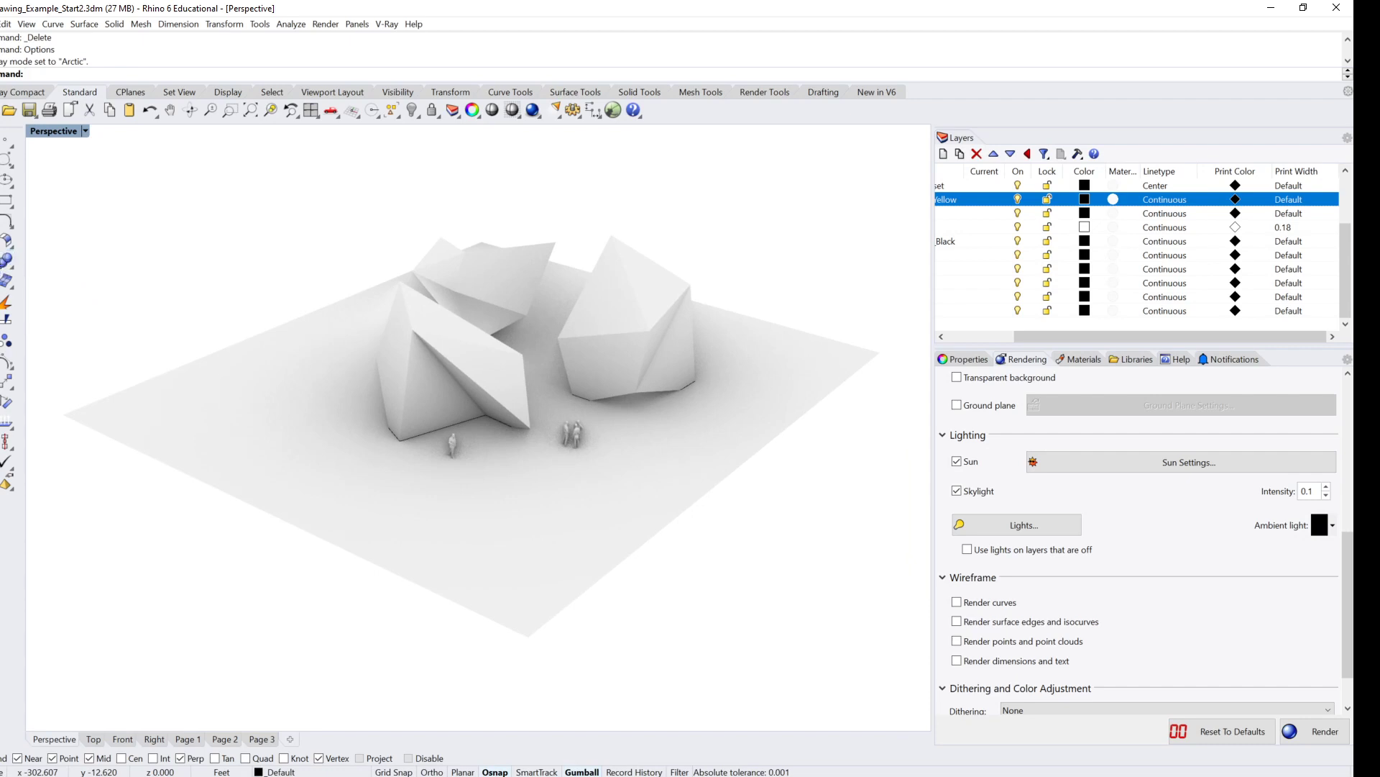
# Step: Draw a test cube on the ground and raise it with the gumball
pyautogui.click(5, 260)
pyautogui.click(479, 519)
pyautogui.click(497, 578)
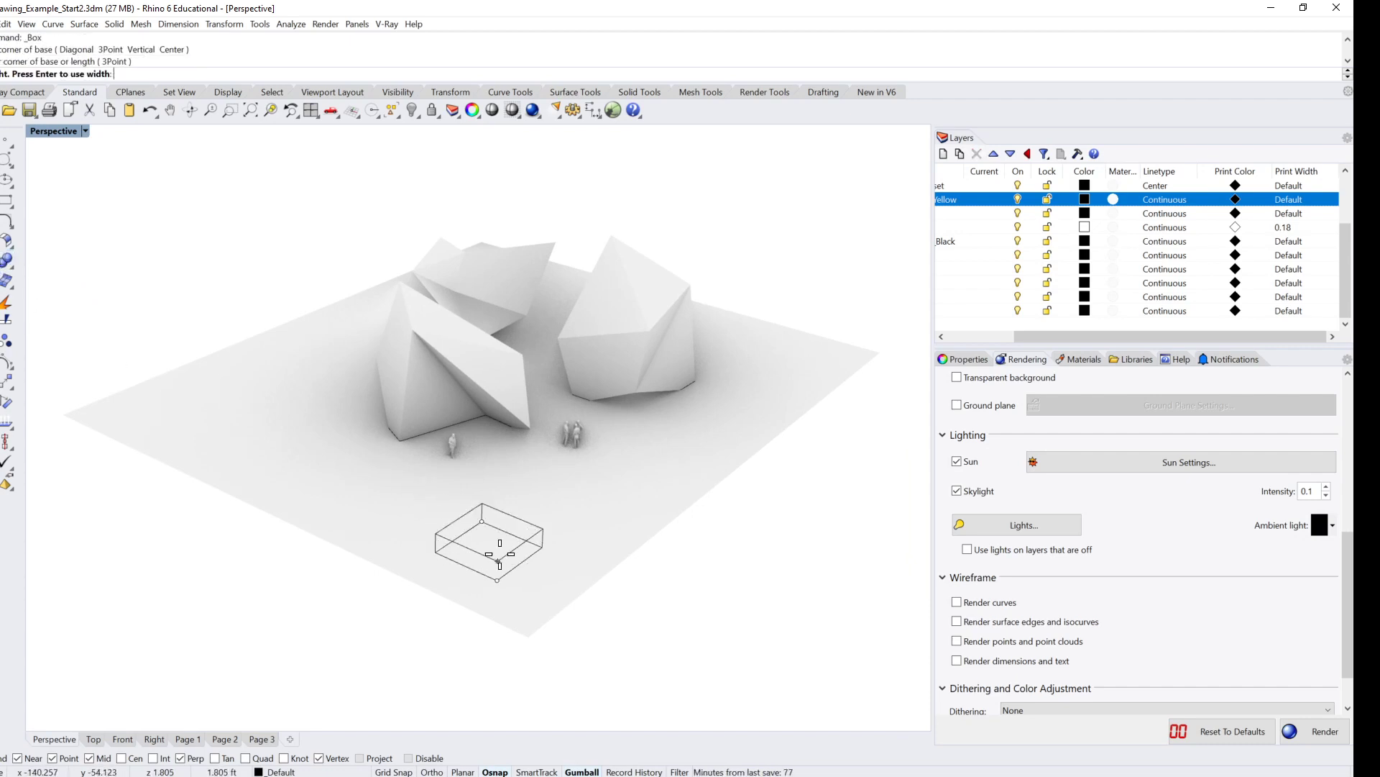
pyautogui.click(495, 520)
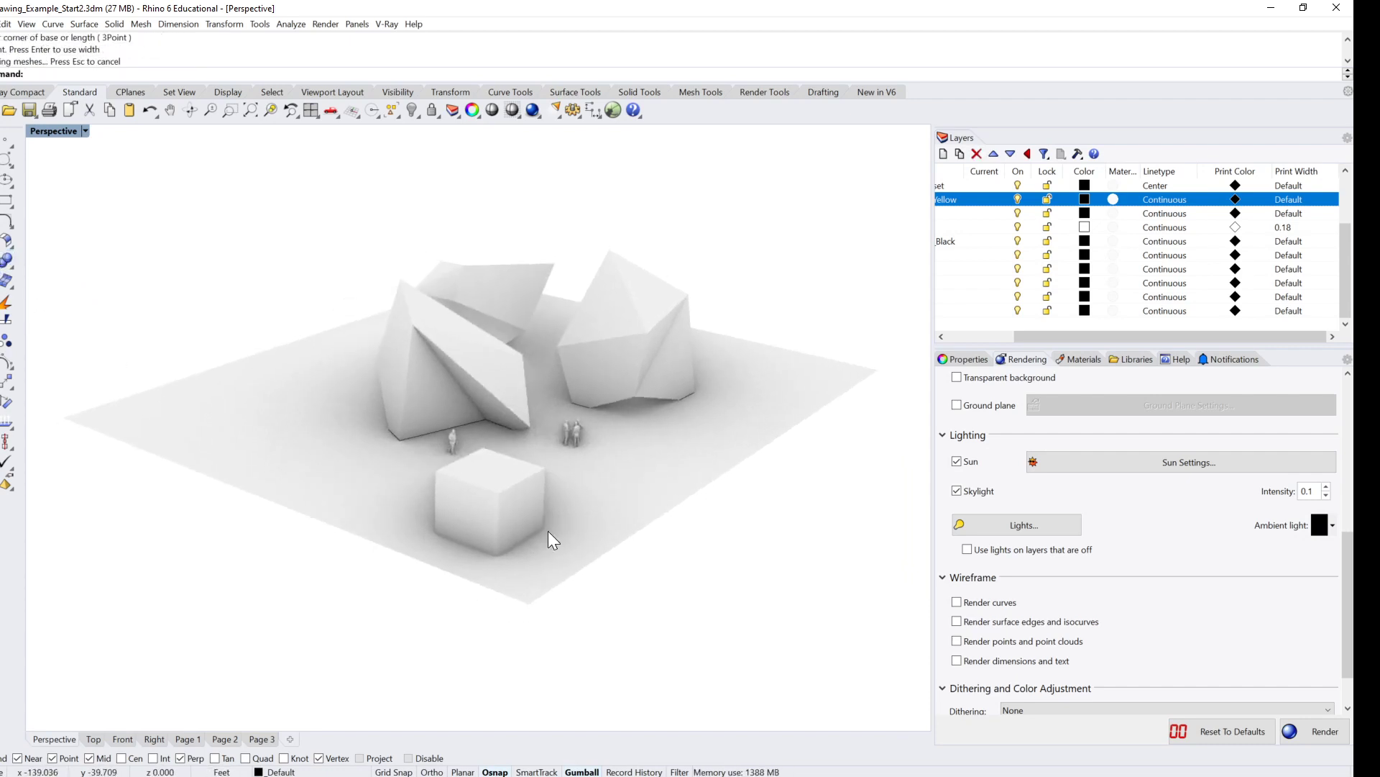
pyautogui.scroll(2, 540, 531)
pyautogui.click(507, 489)
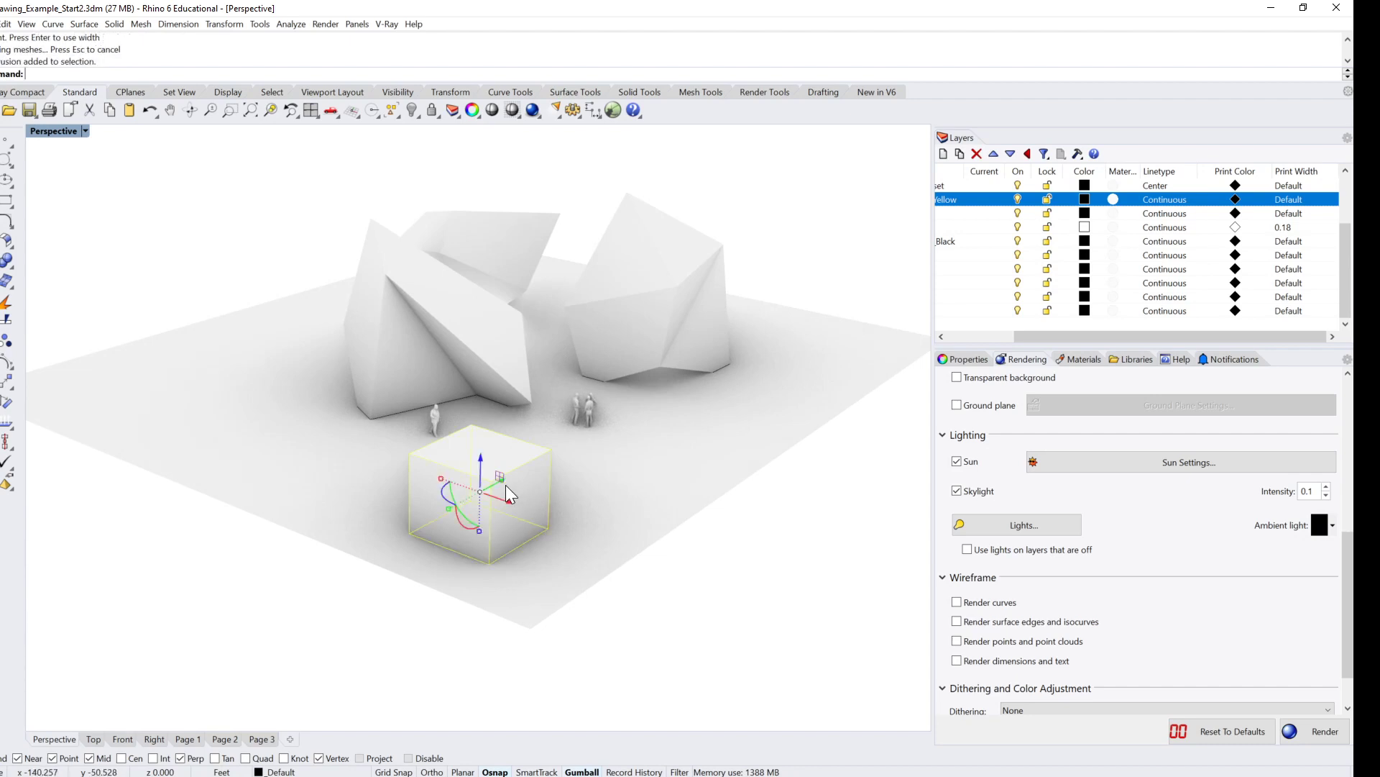
pyautogui.moveTo(483, 453); pyautogui.dragTo(524, 453)
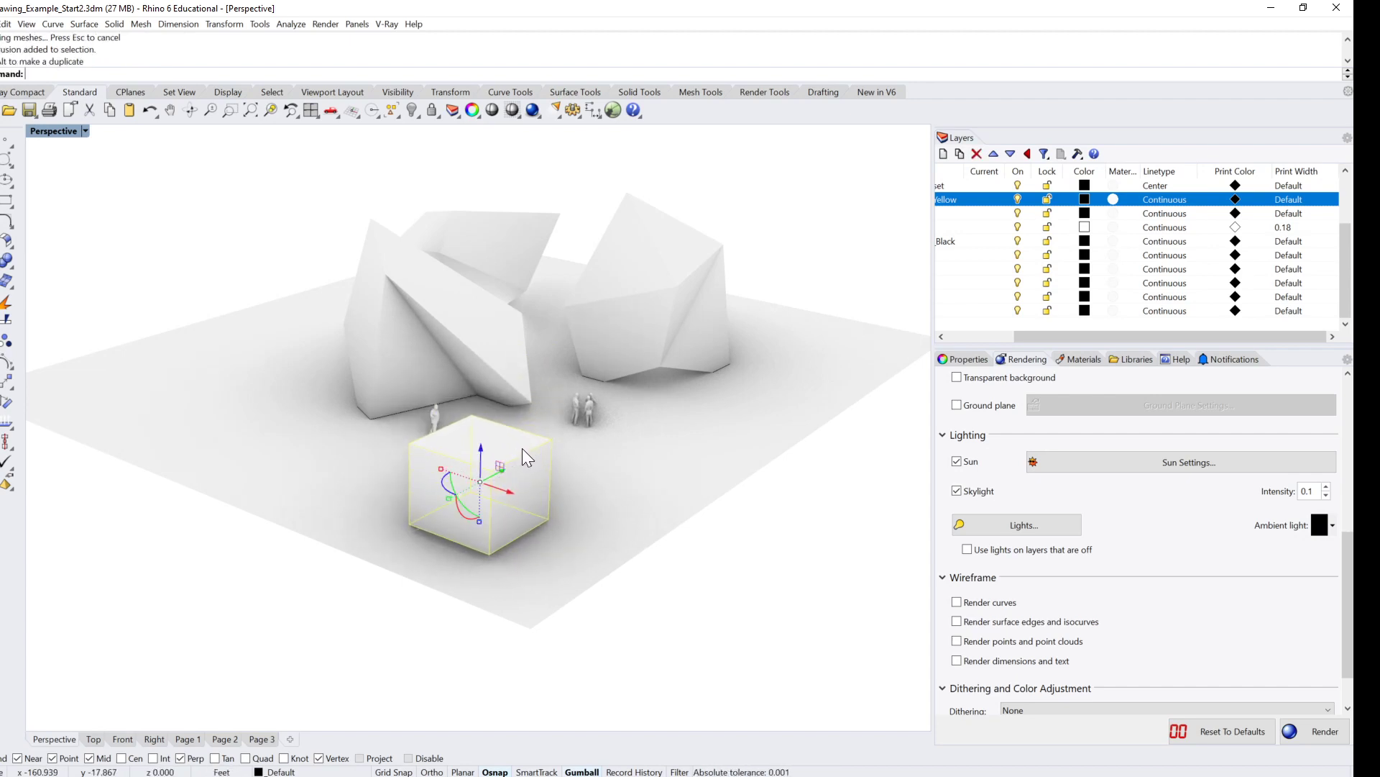
# Step: Lift and lower the test cube to check its shading, then delete it
pyautogui.scroll(5, 712, 606)
pyautogui.scroll(3, 548, 568)
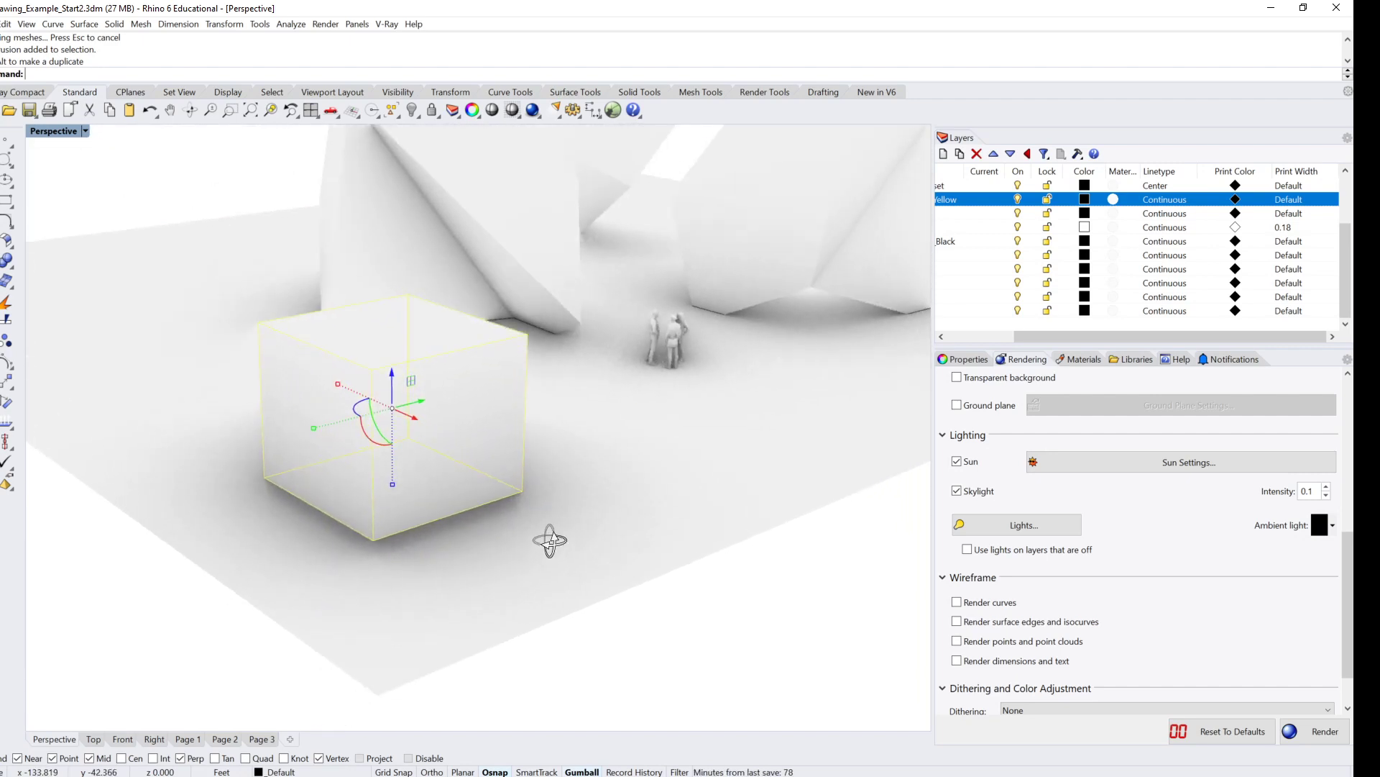
pyautogui.moveTo(393, 376); pyautogui.dragTo(425, 368)
pyautogui.moveTo(425, 368); pyautogui.dragTo(520, 445, button='right')
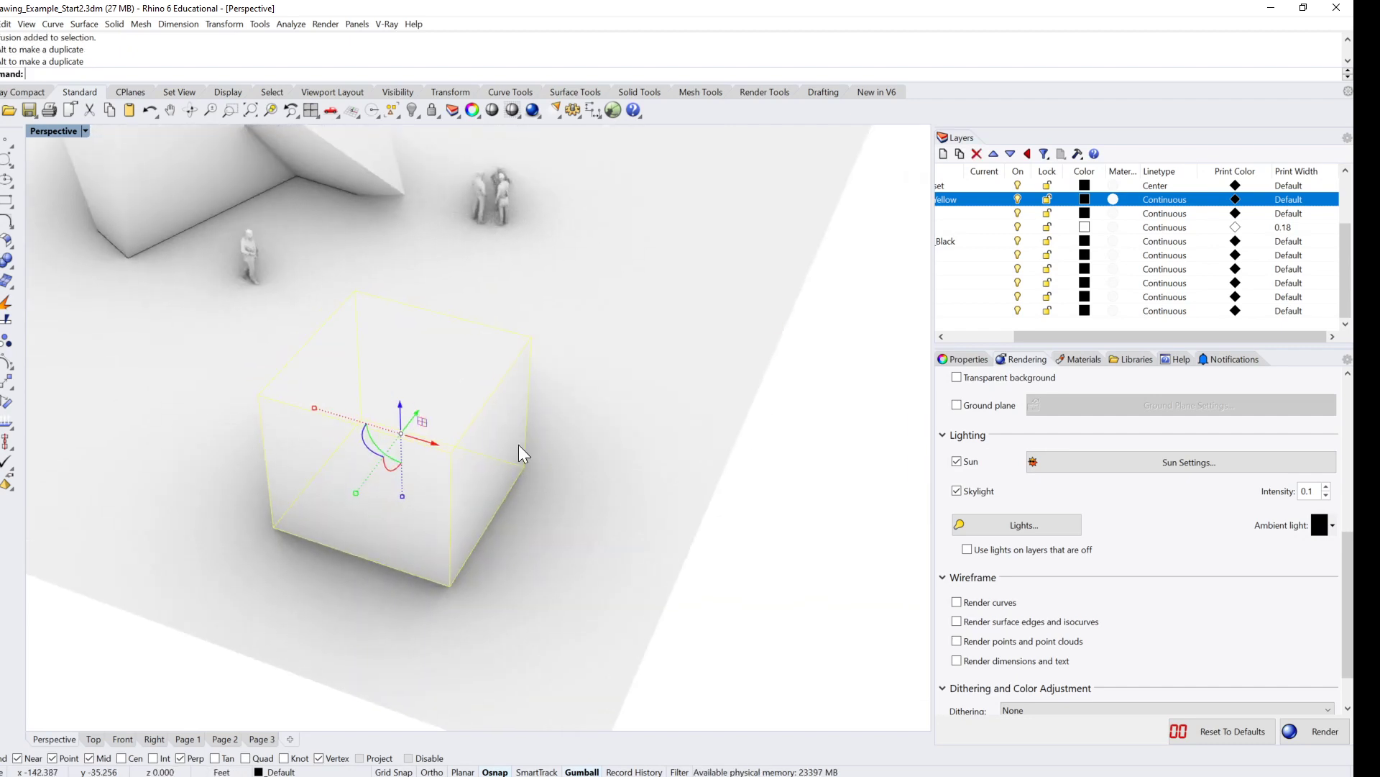
pyautogui.scroll(-3, 508, 438)
pyautogui.press('Delete')
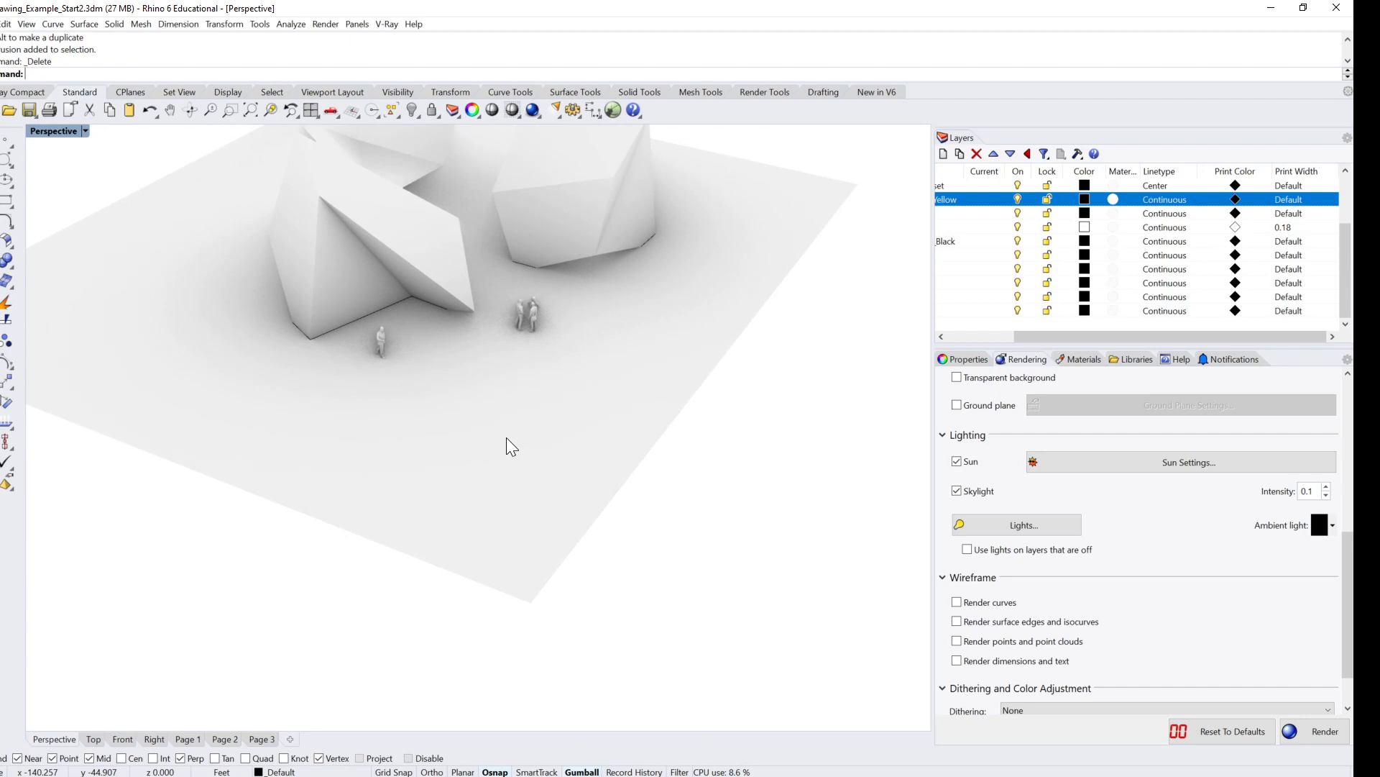
pyautogui.moveTo(507, 437)
pyautogui.mouseDown(button='right')
pyautogui.moveTo(508, 379)
pyautogui.moveTo(541, 468)
pyautogui.moveTo(530, 483)
pyautogui.mouseUp(button='right')
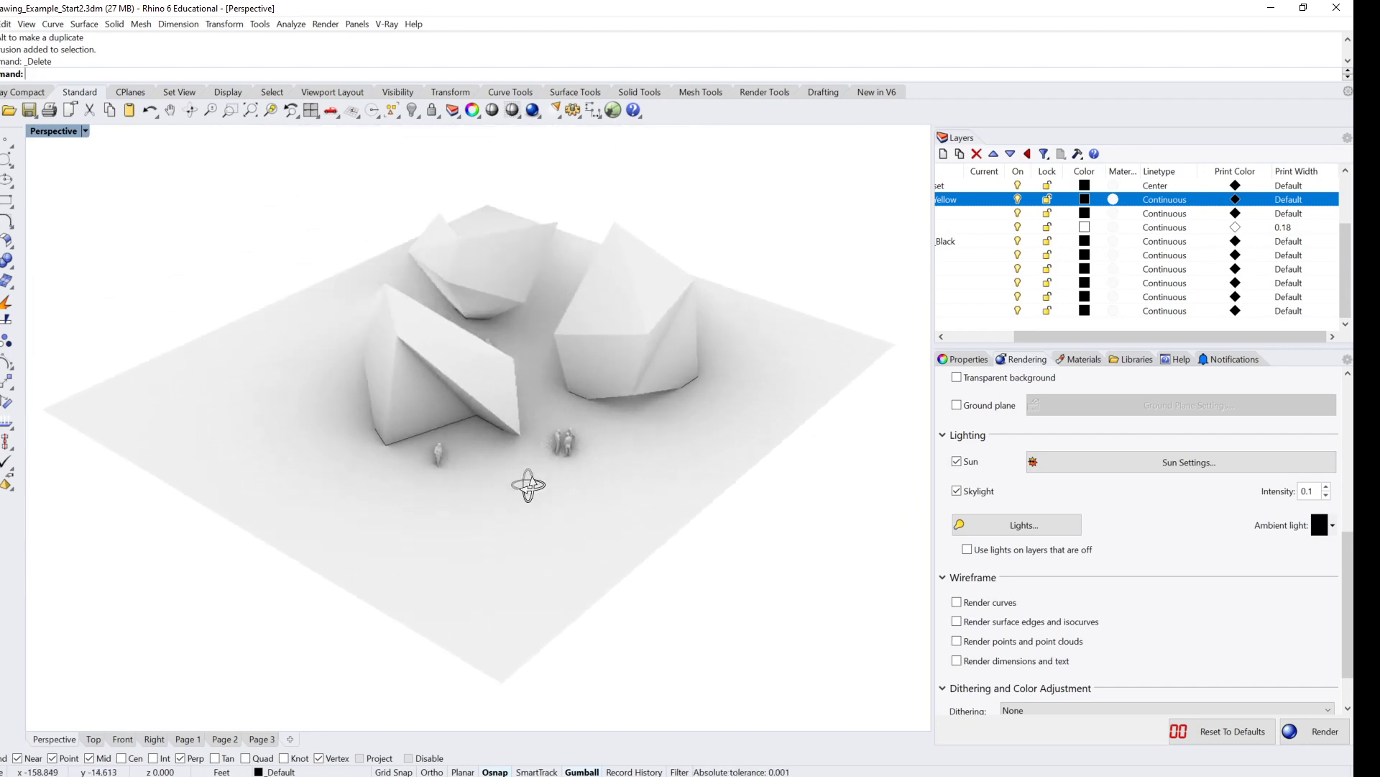
pyautogui.moveTo(424, 268)
pyautogui.mouseDown(button='right')
pyautogui.moveTo(616, 385)
pyautogui.moveTo(445, 317)
pyautogui.mouseUp(button='right')
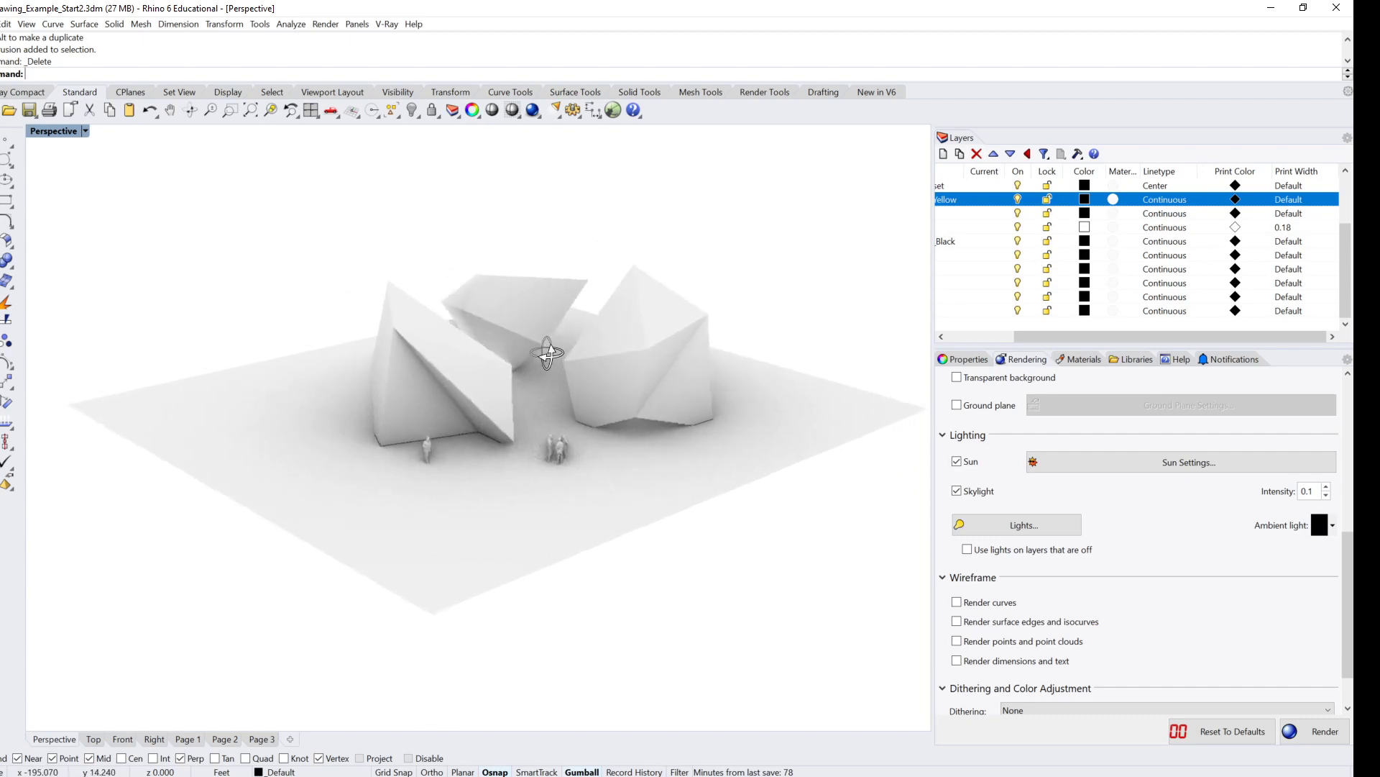
# Step: Switch the Perspective view back to Technical display mode and orbit higher
pyautogui.click(86, 131)
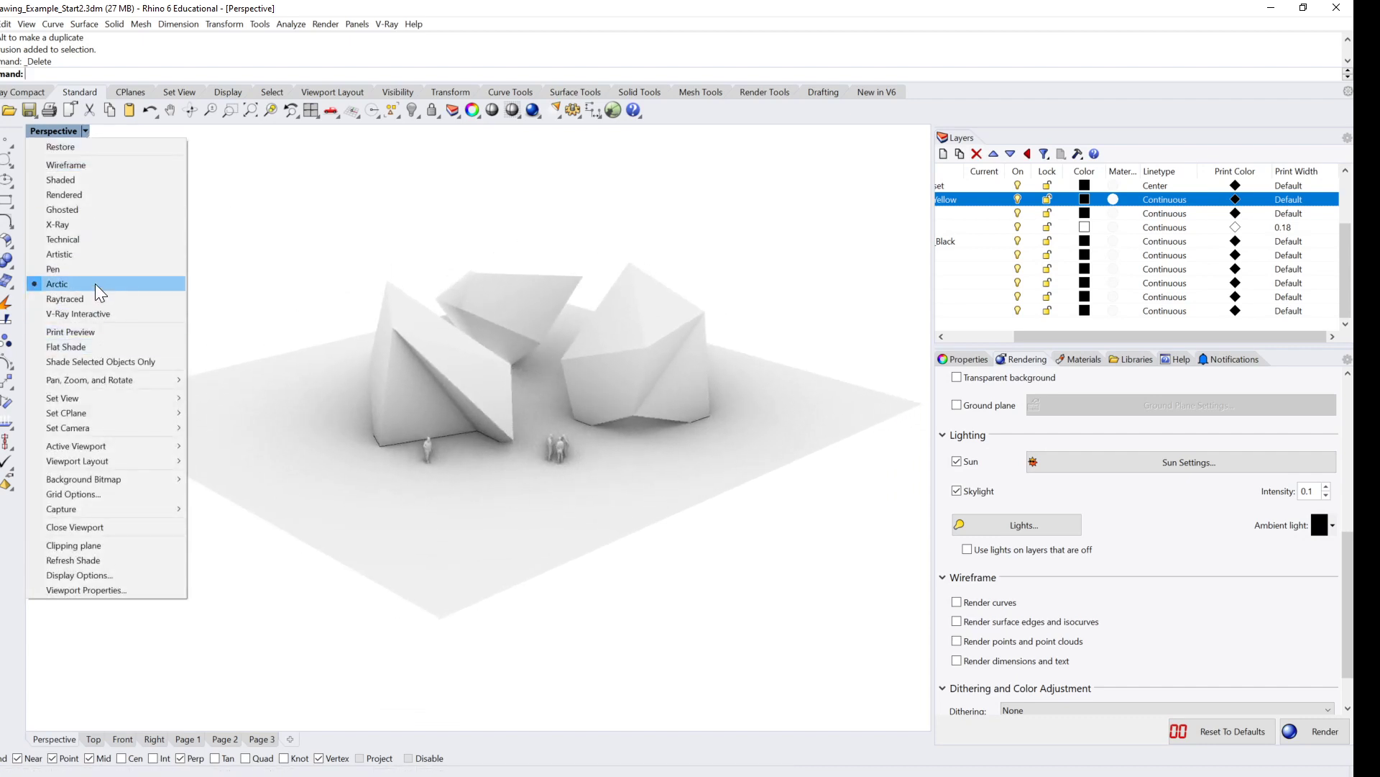
pyautogui.click(73, 237)
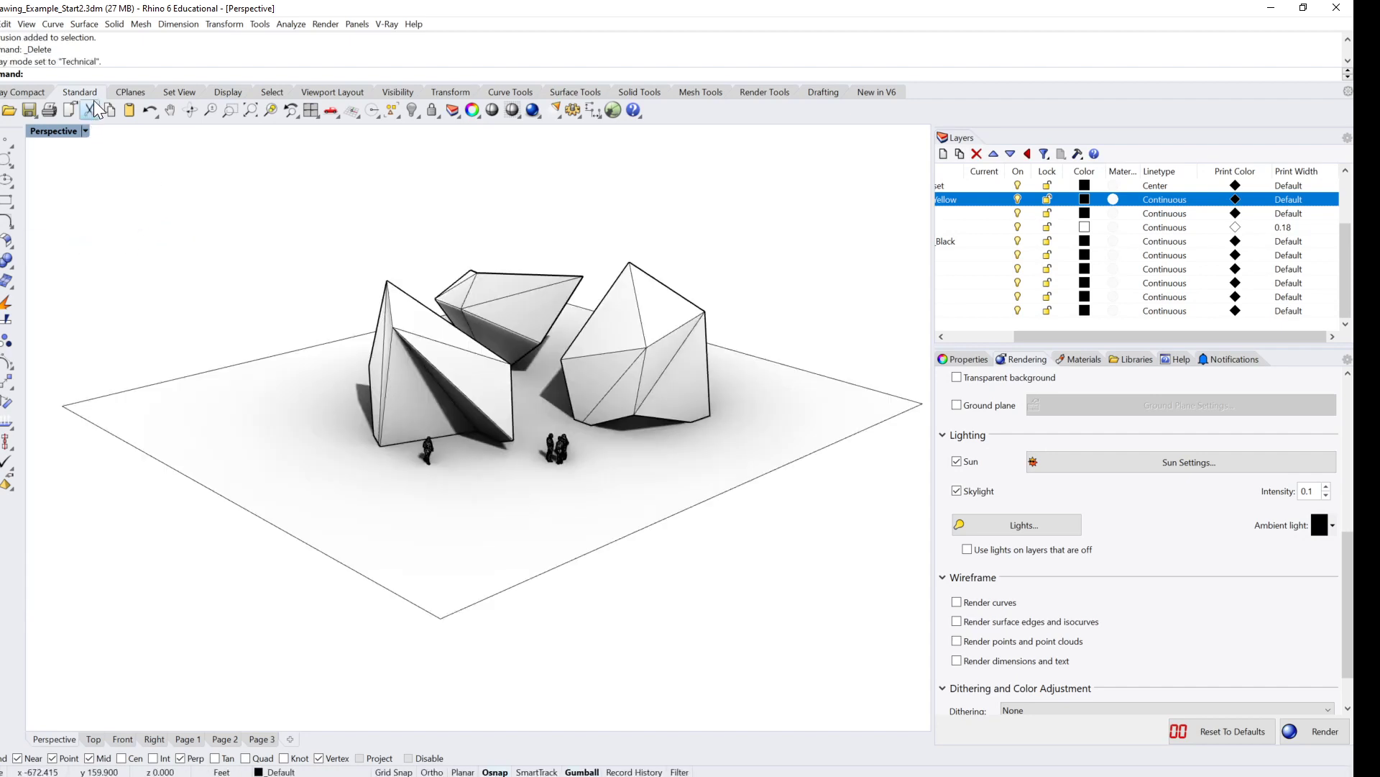
pyautogui.moveTo(101, 170); pyautogui.dragTo(219, 272, button='right')
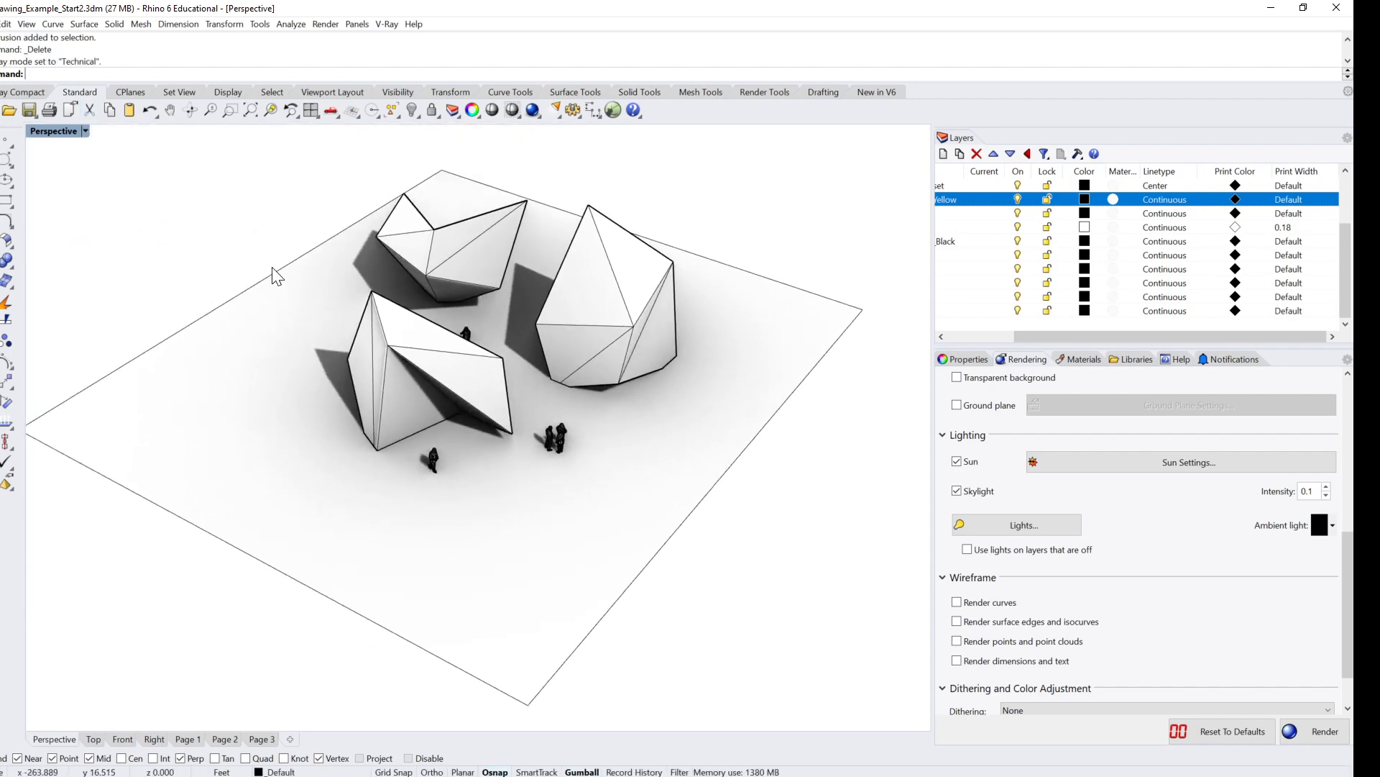
# Step: Preview a late-afternoon sun time in Sun Settings, closing without keeping it
pyautogui.click(1176, 464)
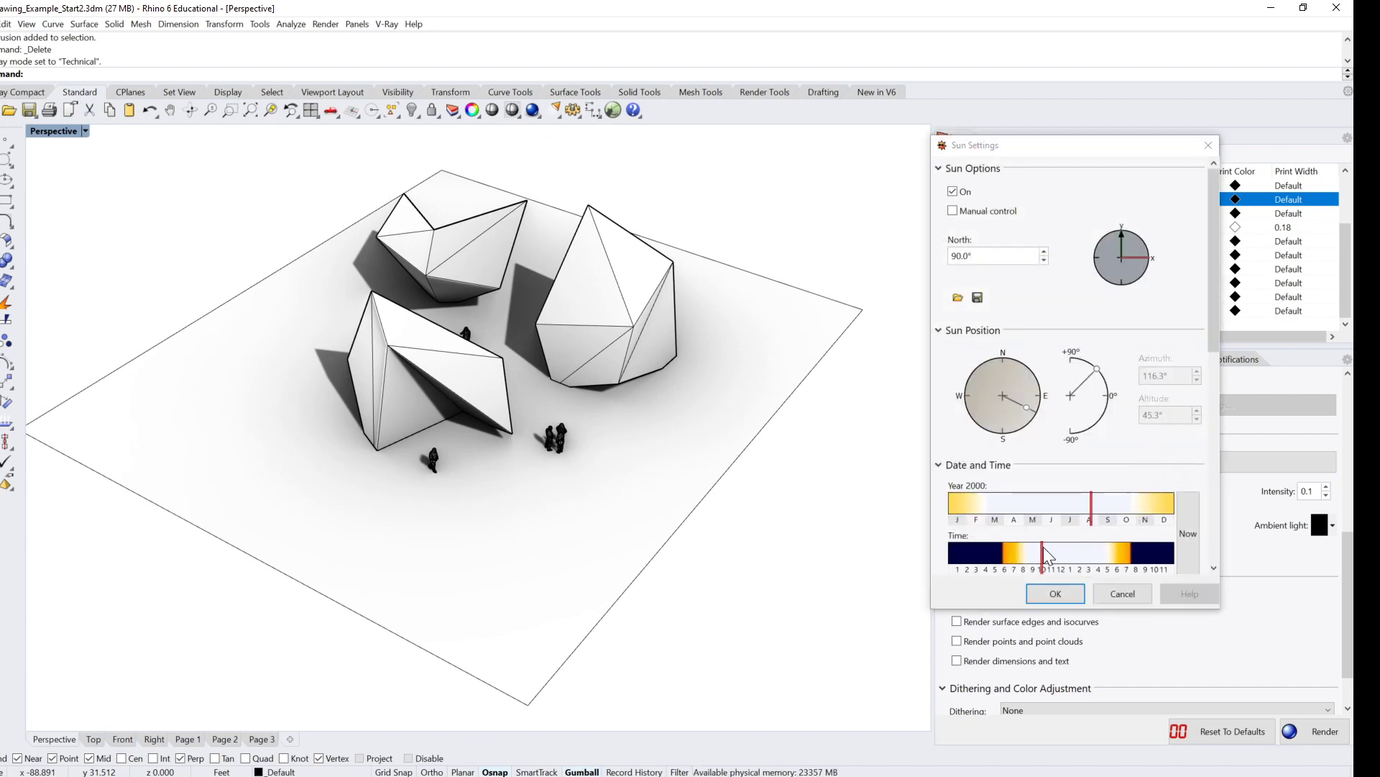
pyautogui.moveTo(1042, 546)
pyautogui.mouseDown()
pyautogui.moveTo(1096, 561)
pyautogui.moveTo(1029, 537)
pyautogui.moveTo(1038, 547)
pyautogui.mouseUp()
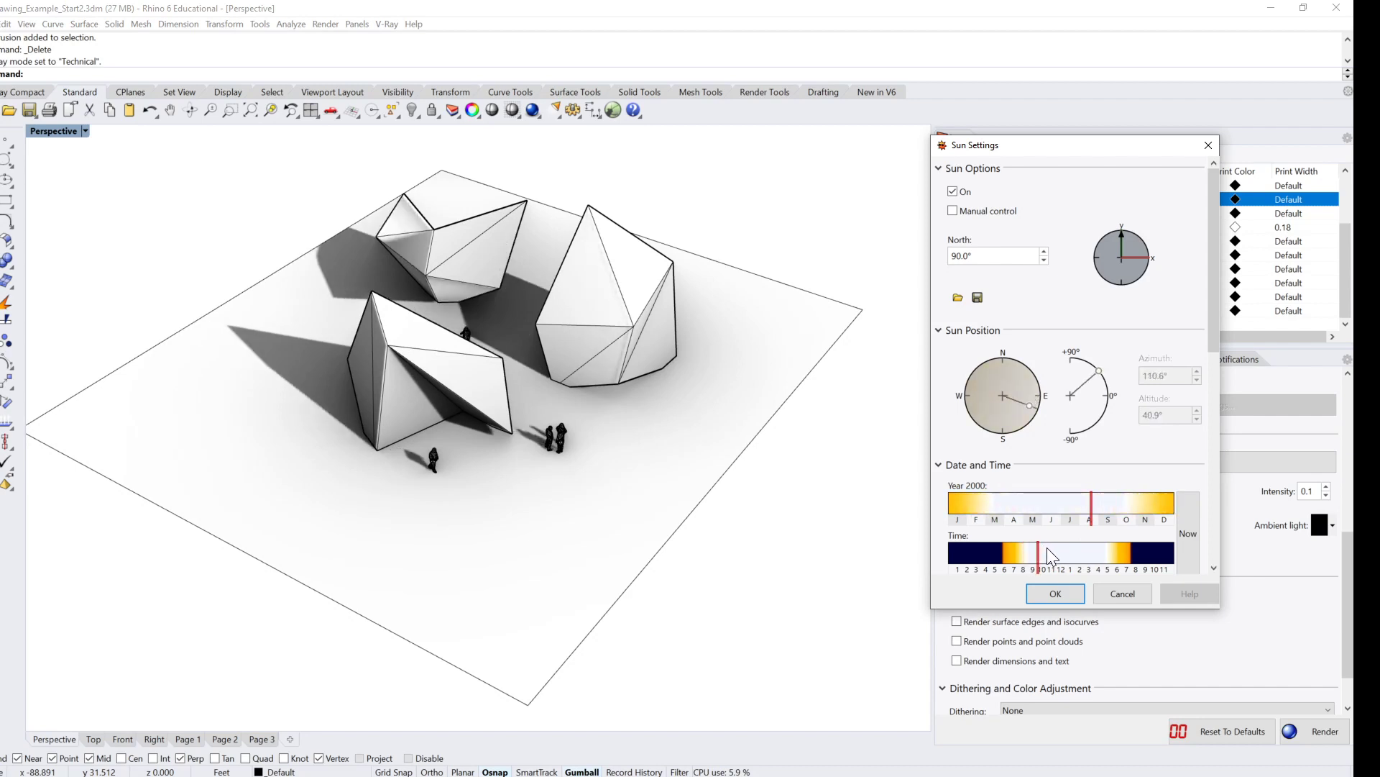
pyautogui.click(1103, 588)
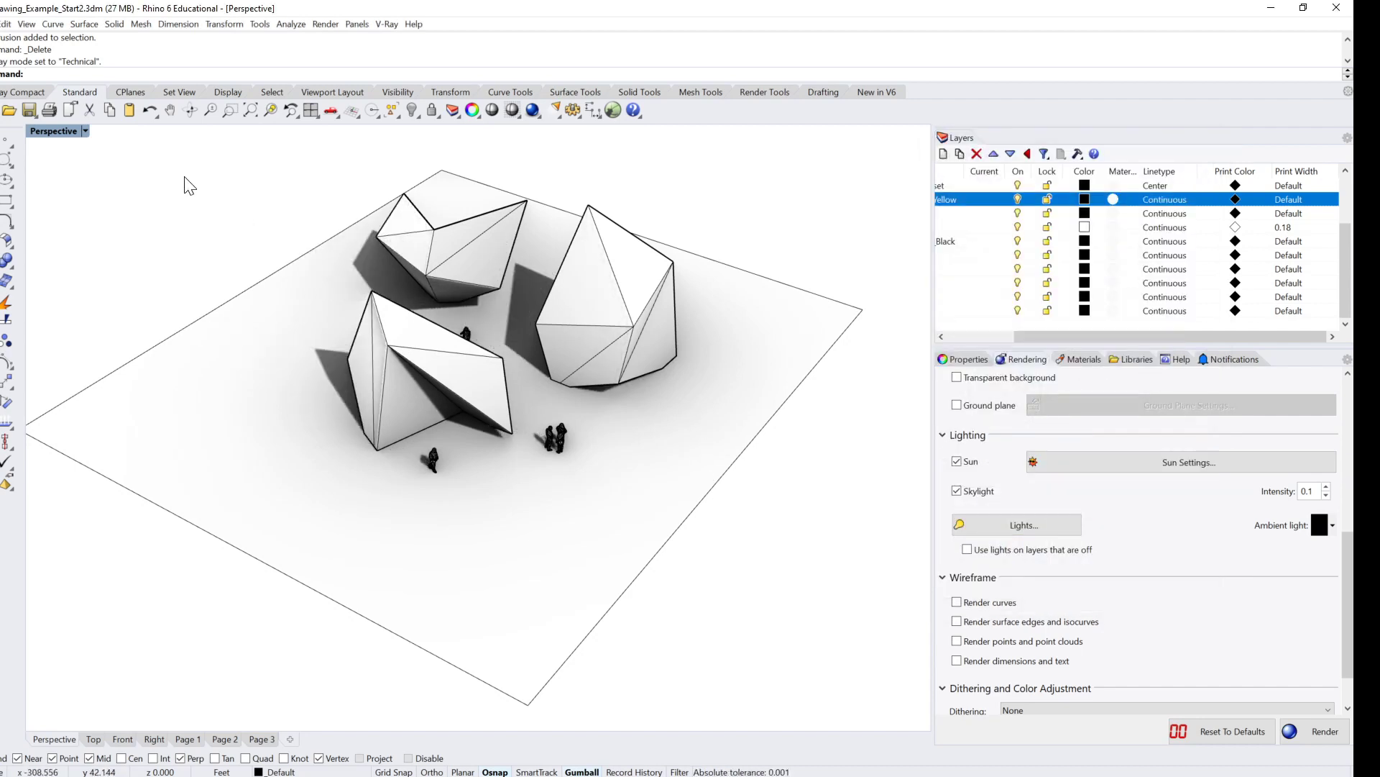
pyautogui.click(85, 129)
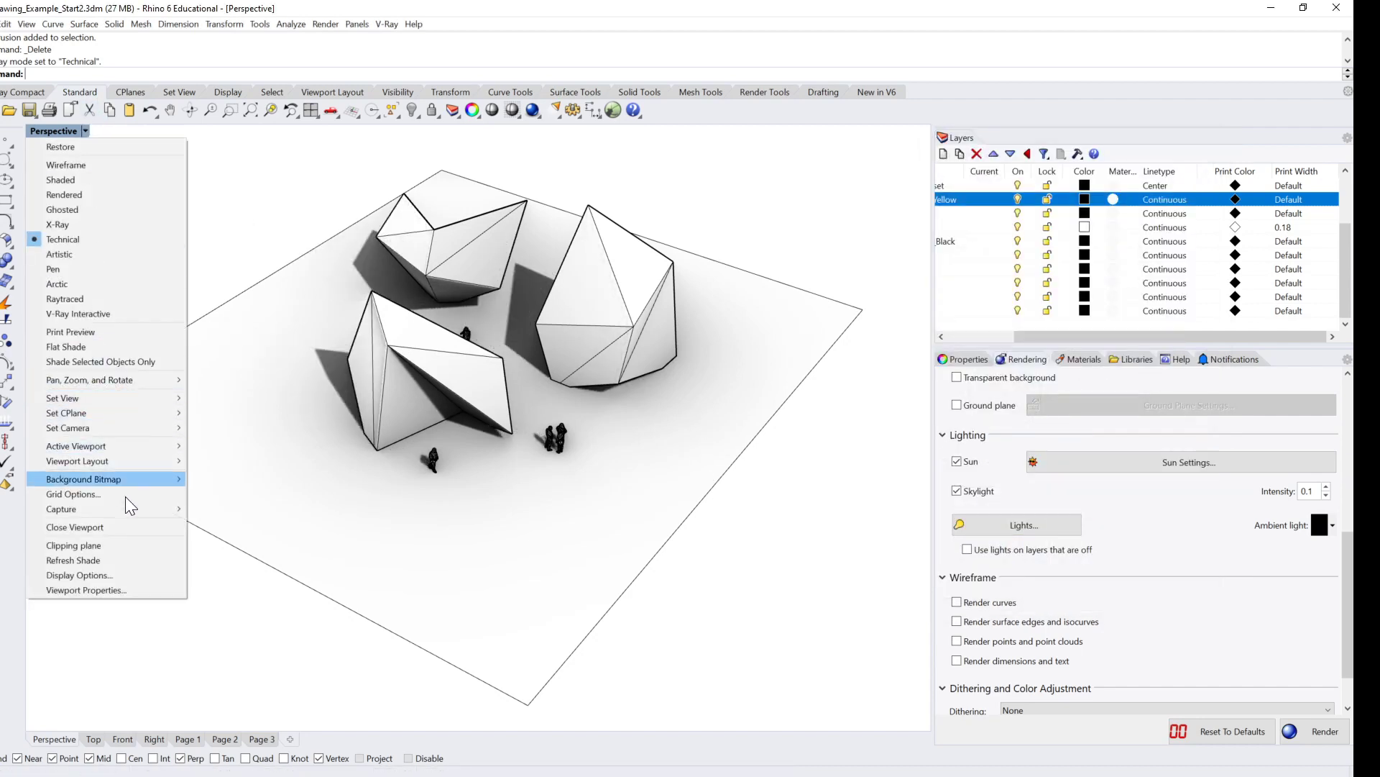
# Step: Set the Technical display mode's lighting method to Ambient occlusion
pyautogui.click(105, 575)
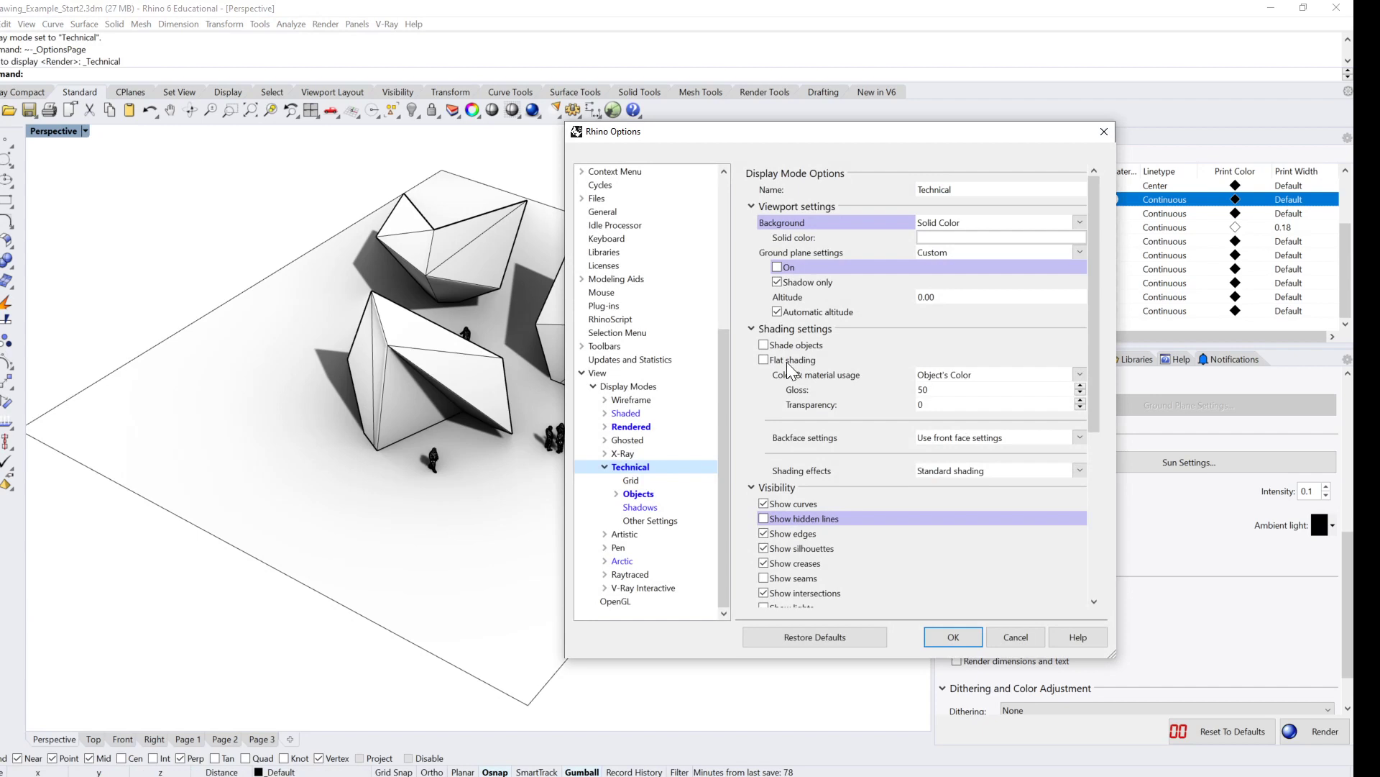
pyautogui.scroll(-5, 972, 404)
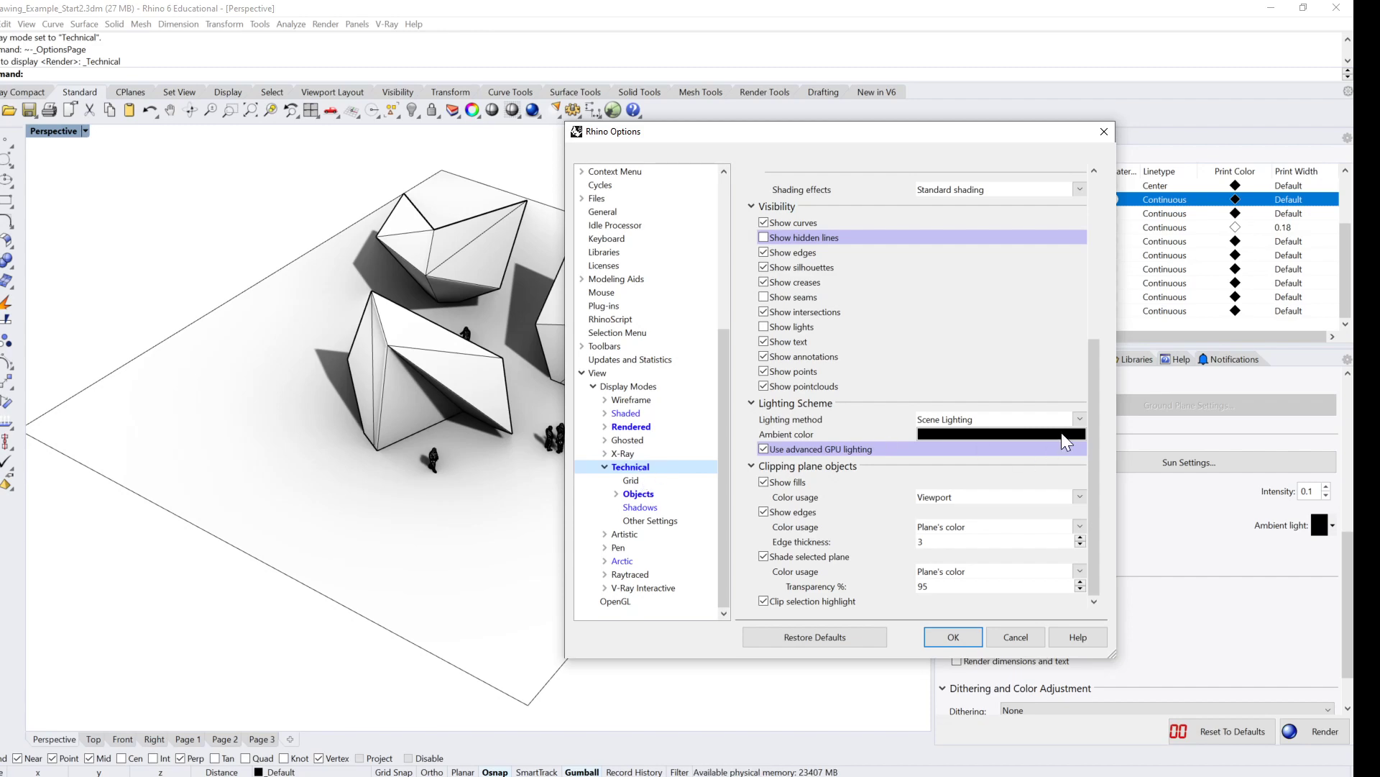
pyautogui.click(1081, 419)
pyautogui.click(1017, 465)
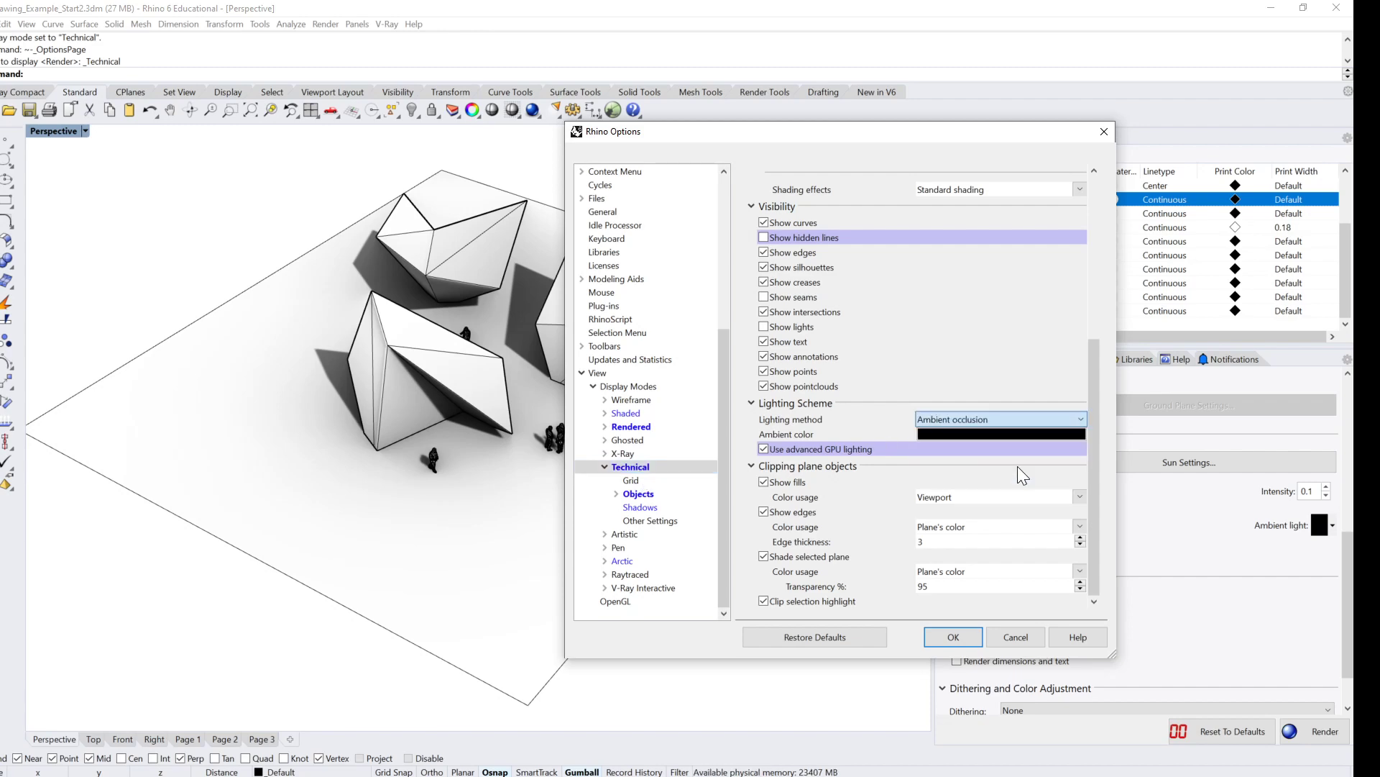
pyautogui.click(953, 638)
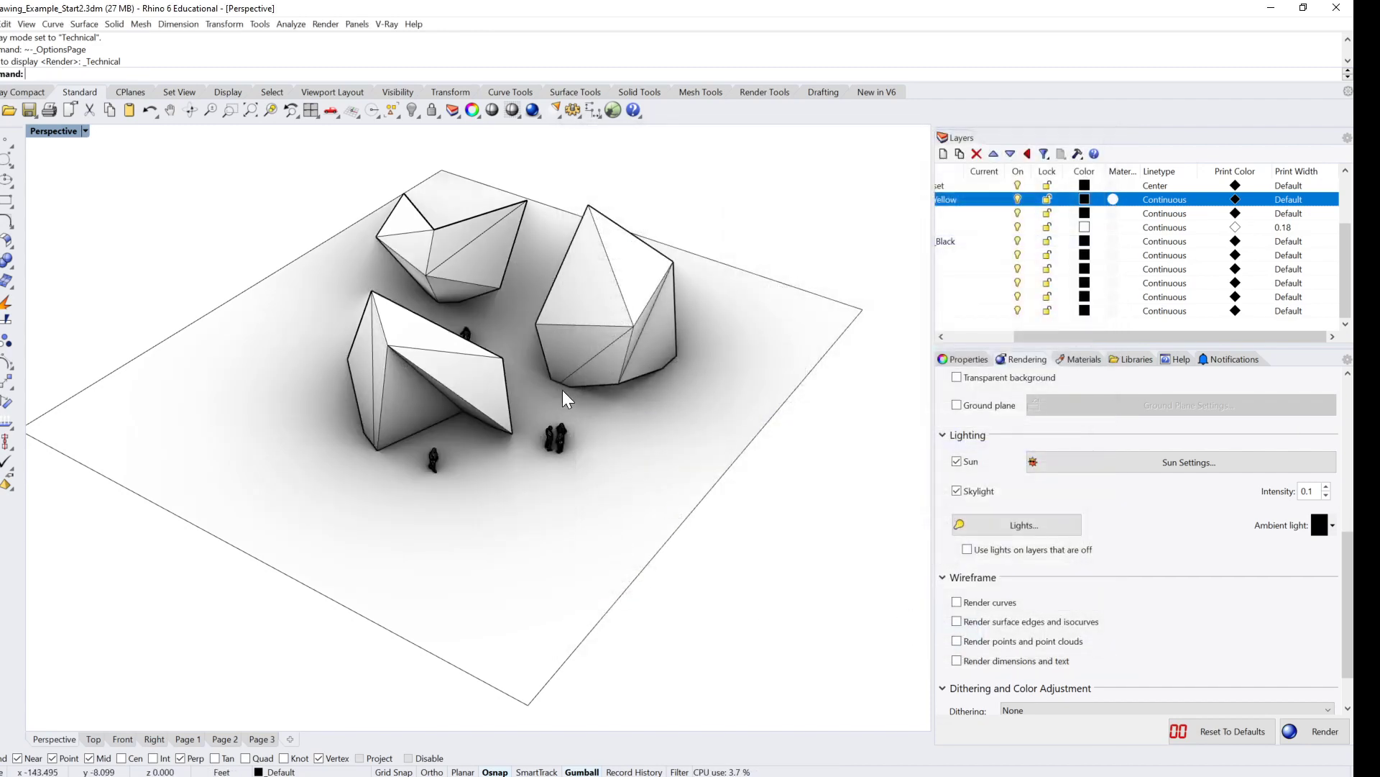
# Step: Draw a box beside the figures and raise it with the gumball
pyautogui.moveTo(568, 400)
pyautogui.mouseDown(button='right')
pyautogui.moveTo(504, 421)
pyautogui.moveTo(400, 406)
pyautogui.moveTo(274, 422)
pyautogui.moveTo(546, 467)
pyautogui.moveTo(386, 419)
pyautogui.moveTo(387, 449)
pyautogui.moveTo(410, 460)
pyautogui.moveTo(511, 397)
pyautogui.moveTo(496, 432)
pyautogui.mouseUp(button='right')
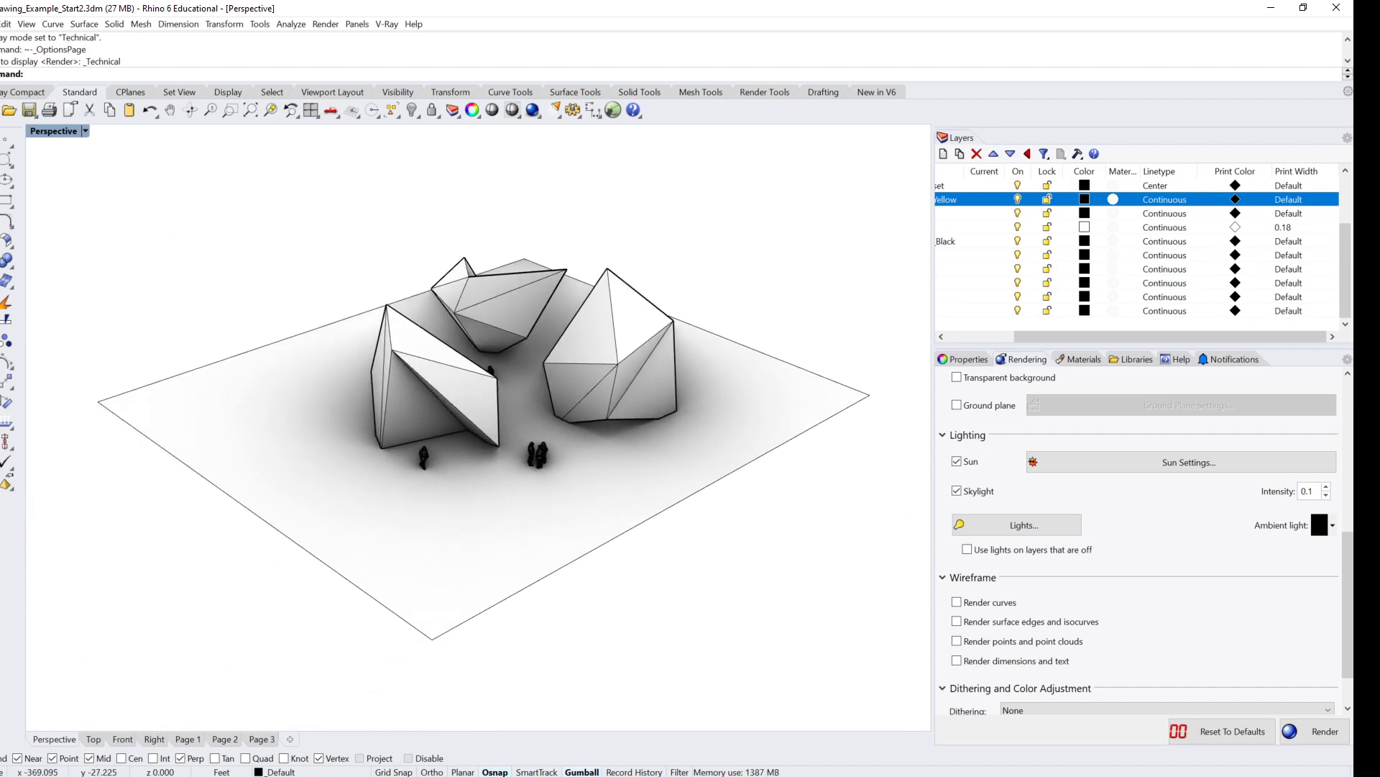
pyautogui.click(6, 260)
pyautogui.click(399, 538)
pyautogui.click(436, 598)
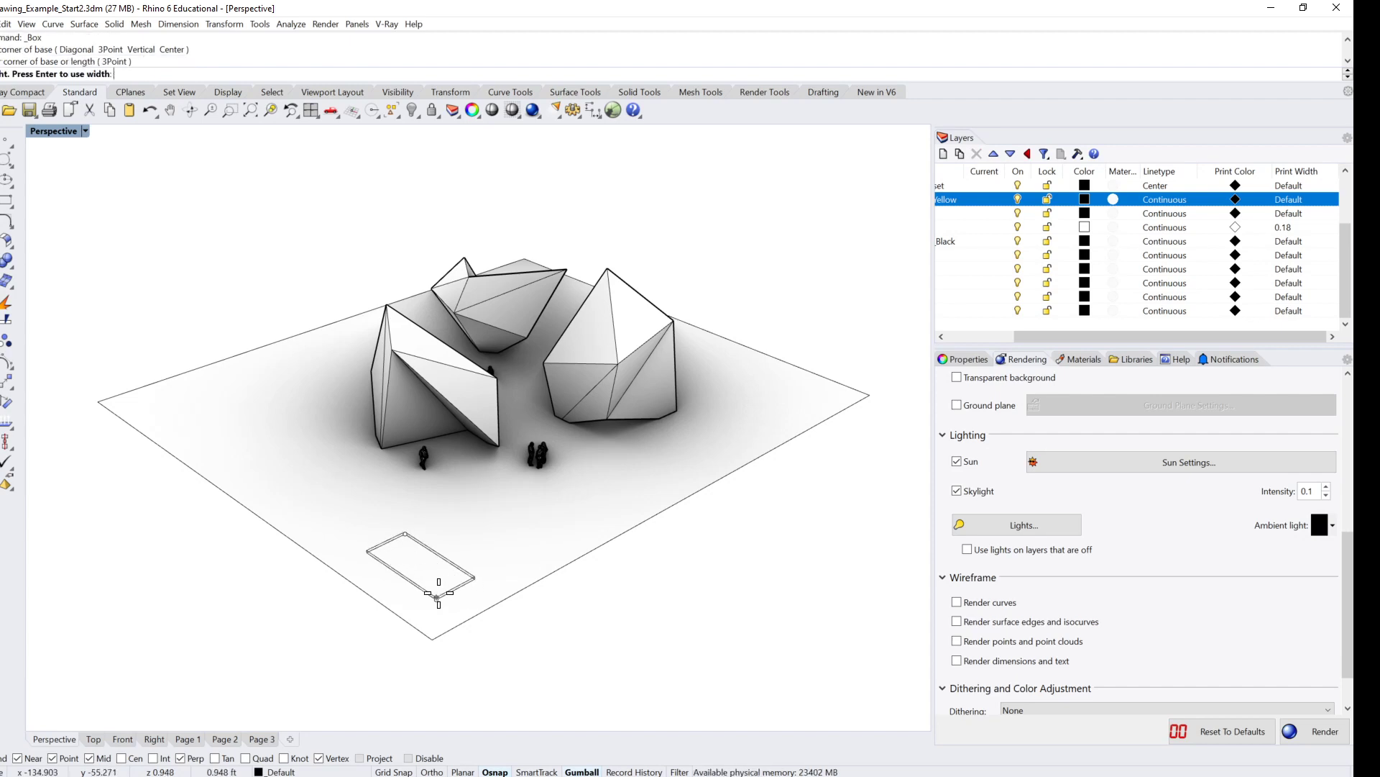
pyautogui.click(440, 547)
pyautogui.click(434, 547)
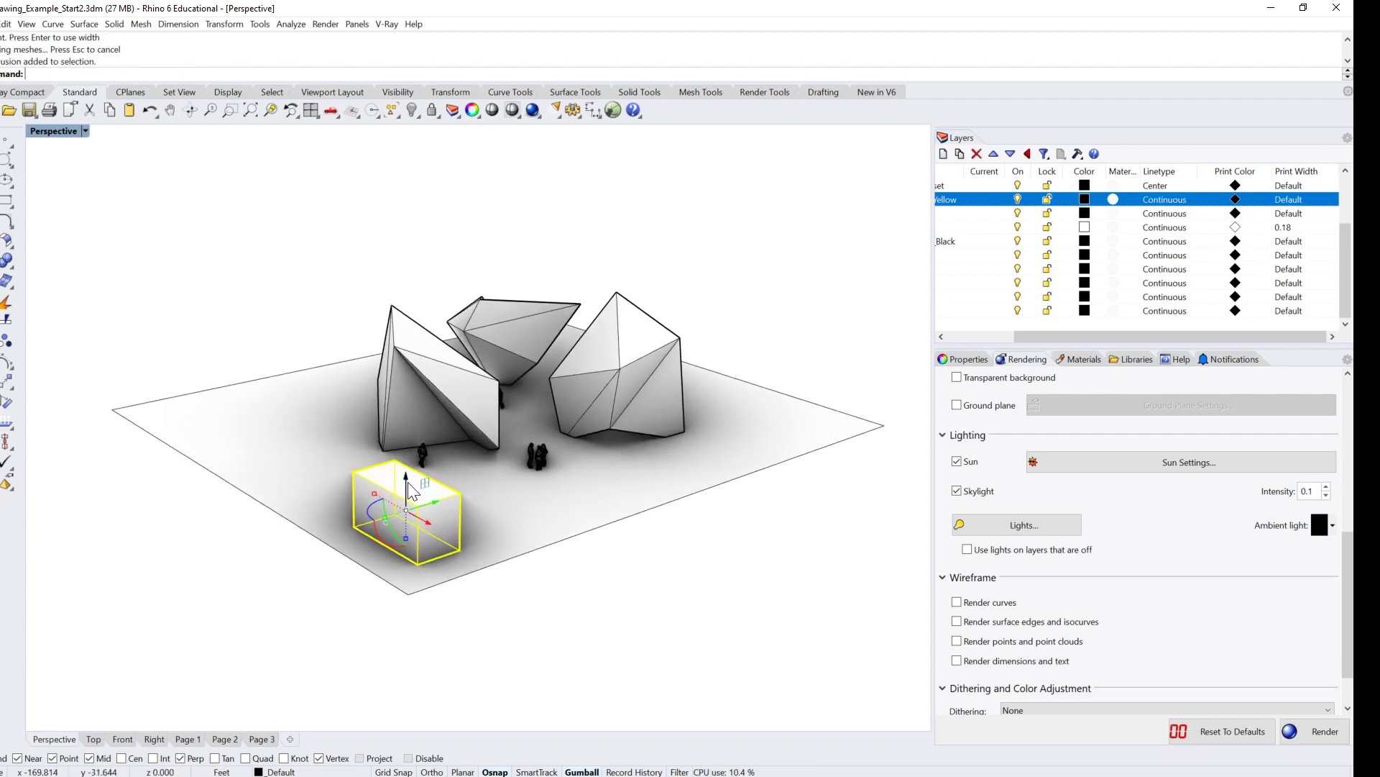
pyautogui.moveTo(406, 475); pyautogui.dragTo(416, 205)
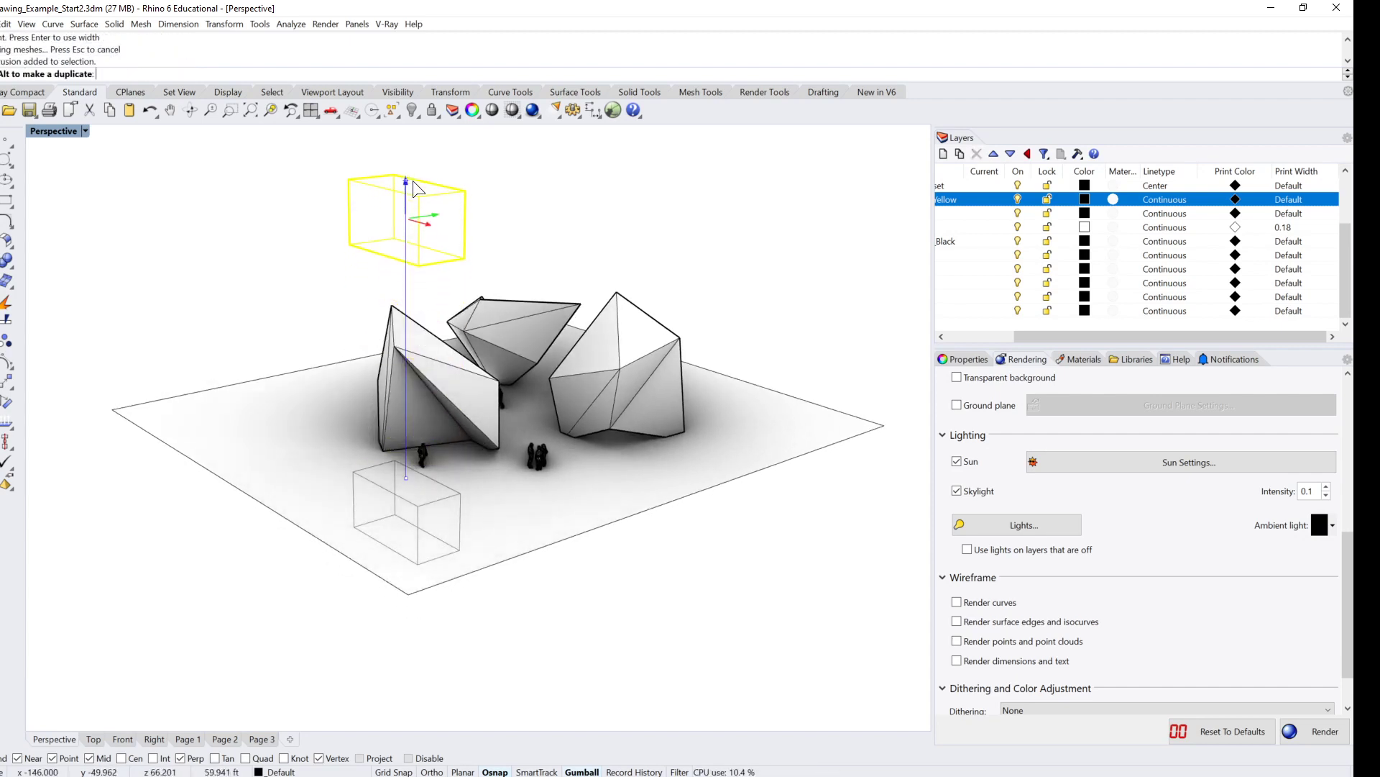
# Step: Lower the box back toward the ground and orbit to review it
pyautogui.click(543, 214)
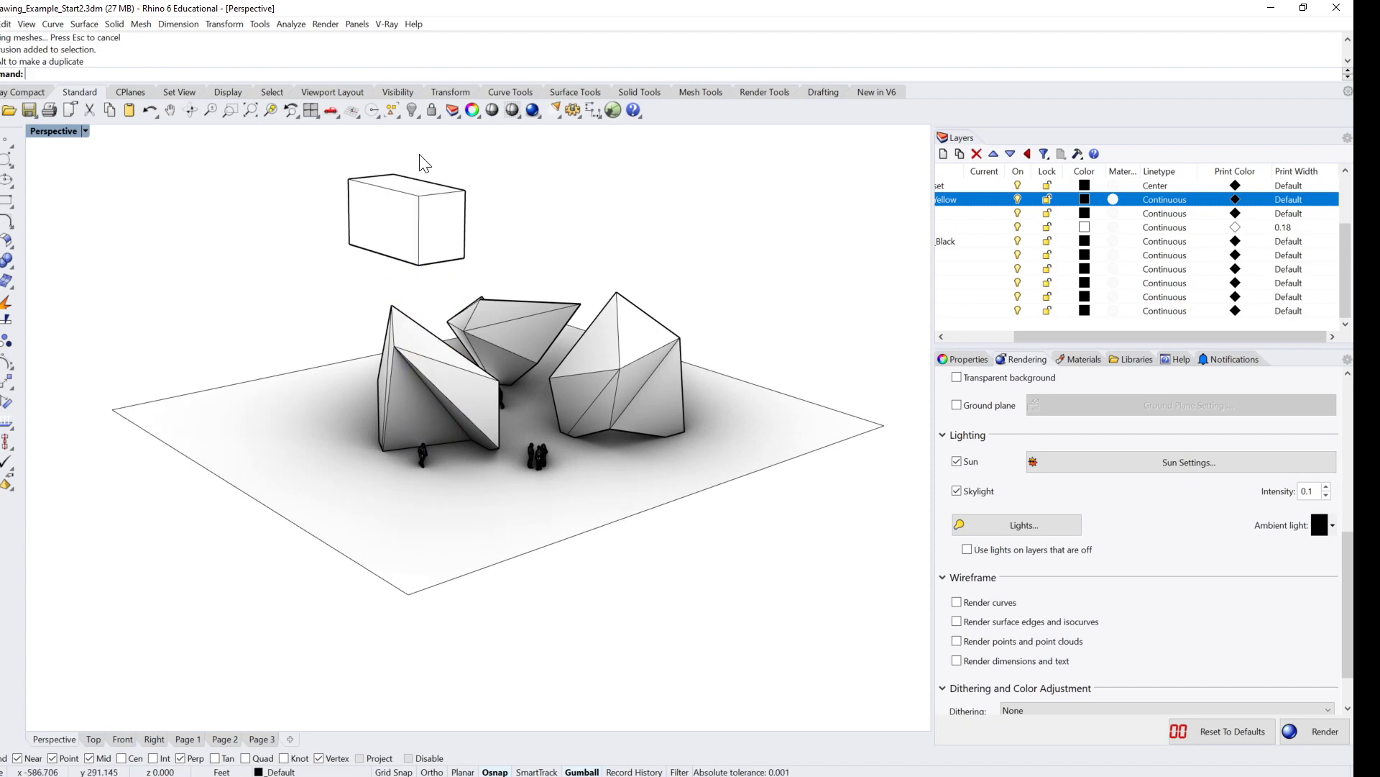
pyautogui.click(419, 207)
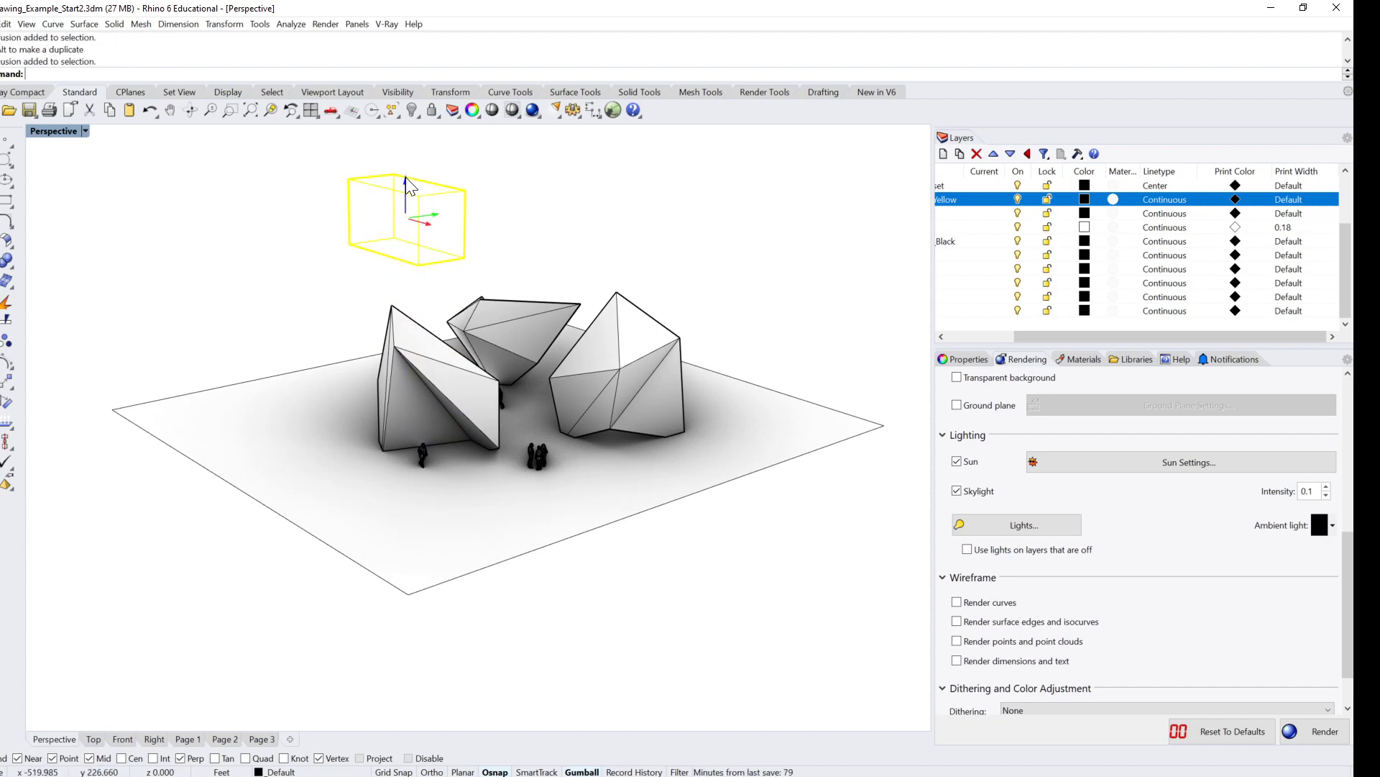
pyautogui.moveTo(406, 177); pyautogui.dragTo(468, 469)
pyautogui.click(513, 599)
pyautogui.moveTo(514, 598); pyautogui.dragTo(402, 560, button='right')
pyautogui.scroll(10, 302, 464)
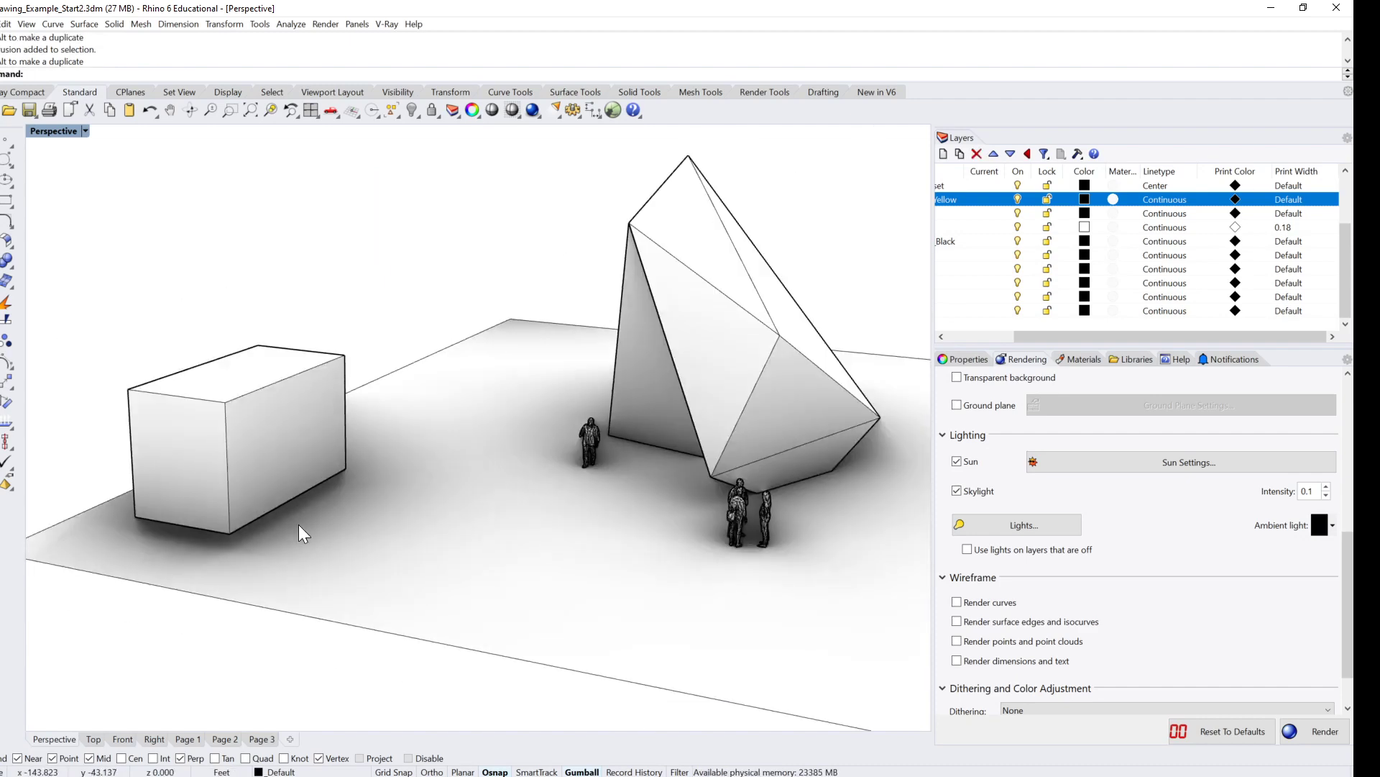
pyautogui.scroll(-4, 299, 533)
pyautogui.moveTo(455, 491); pyautogui.dragTo(584, 501, button='right')
# Step: Delete the box and orbit the Perspective view to review the faceted forms
pyautogui.click(512, 489)
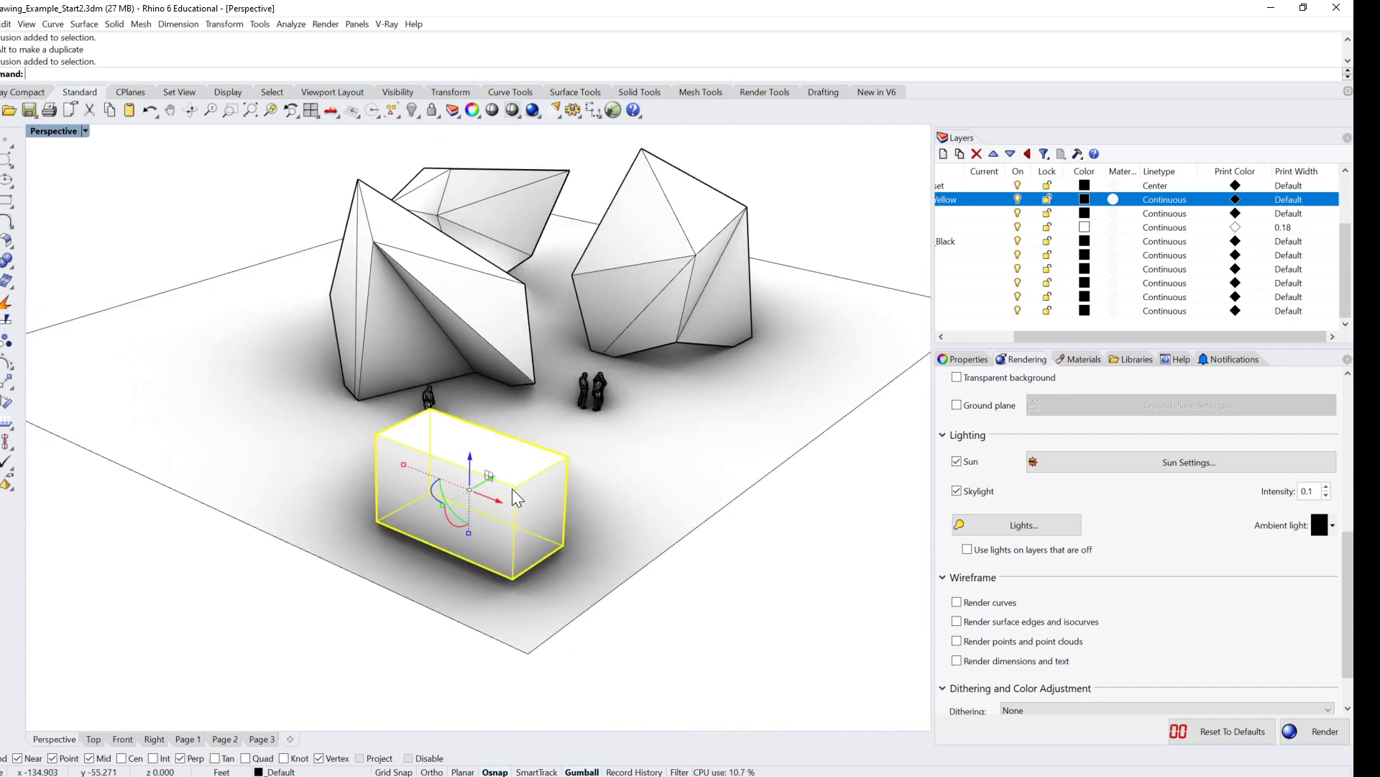
pyautogui.scroll(-3, 512, 489)
pyautogui.press('Delete')
pyautogui.moveTo(515, 469); pyautogui.dragTo(516, 498, button='right')
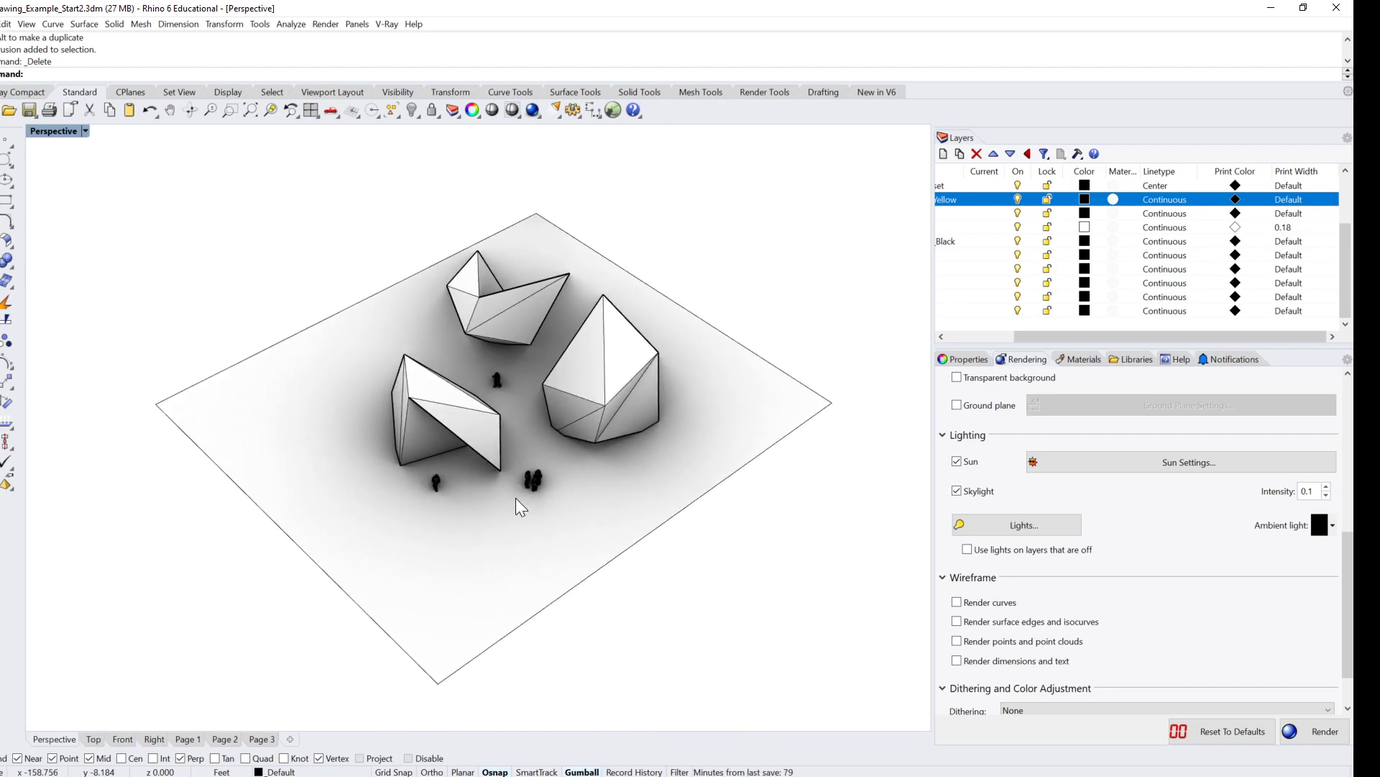
pyautogui.moveTo(559, 450); pyautogui.dragTo(531, 440, button='right')
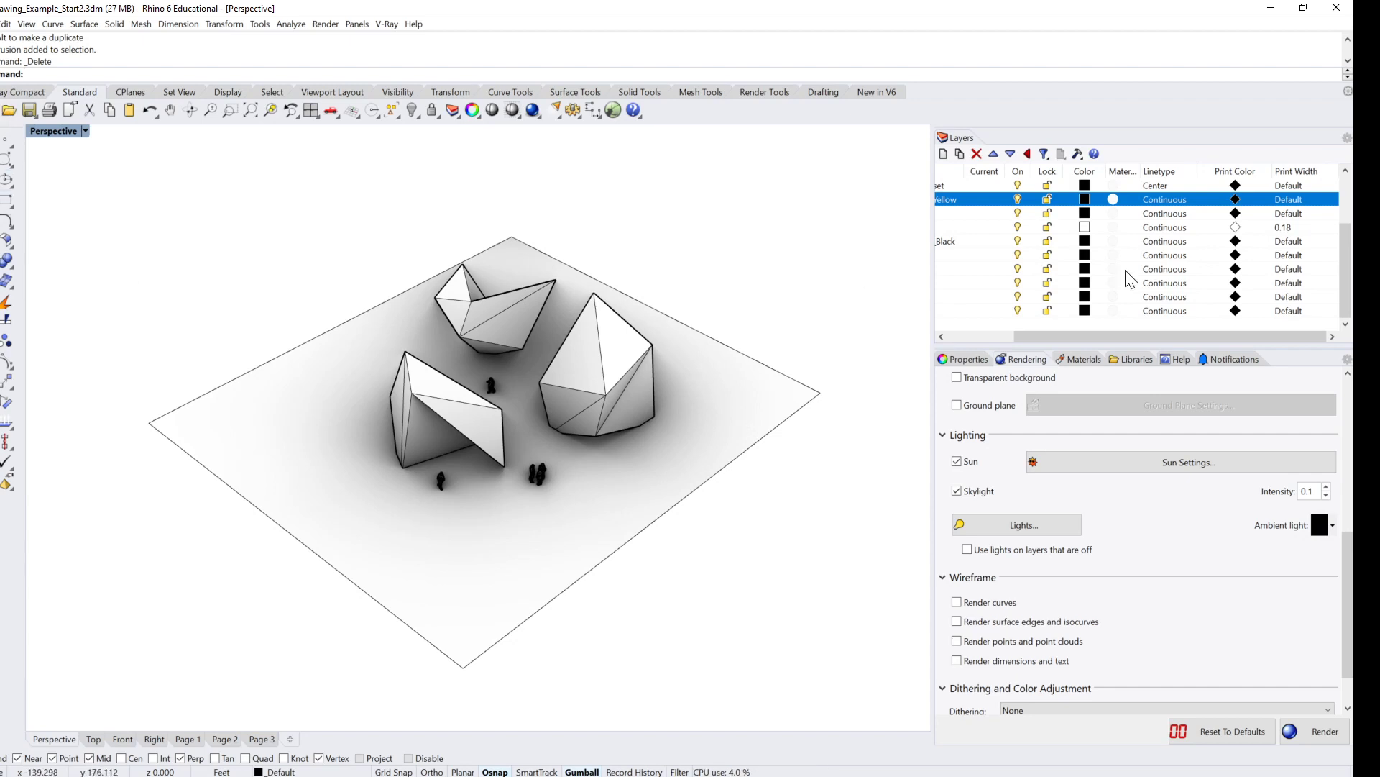
# Step: Make Scale_Figures current, draw a sphere on the left ground, and show its properties
pyautogui.moveTo(1111, 338); pyautogui.dragTo(1046, 338)
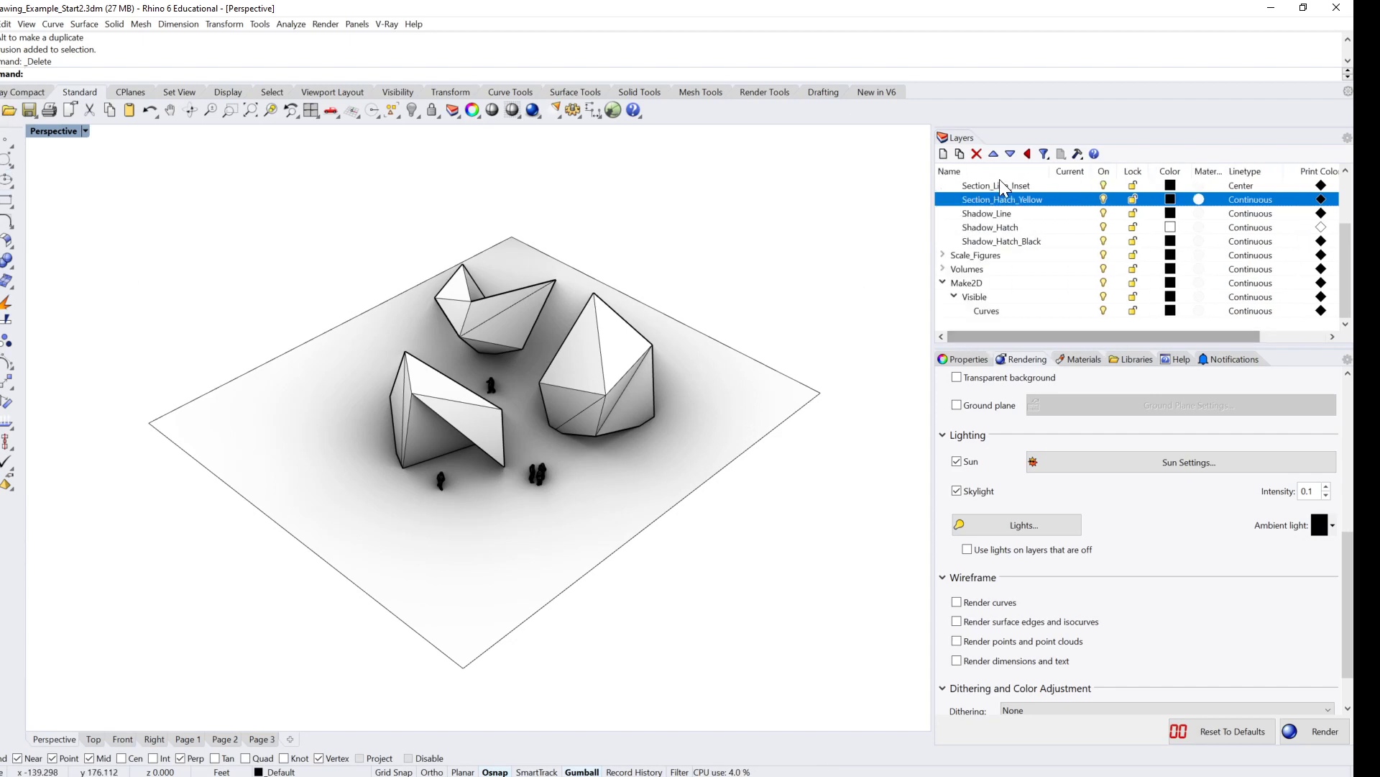
pyautogui.click(944, 285)
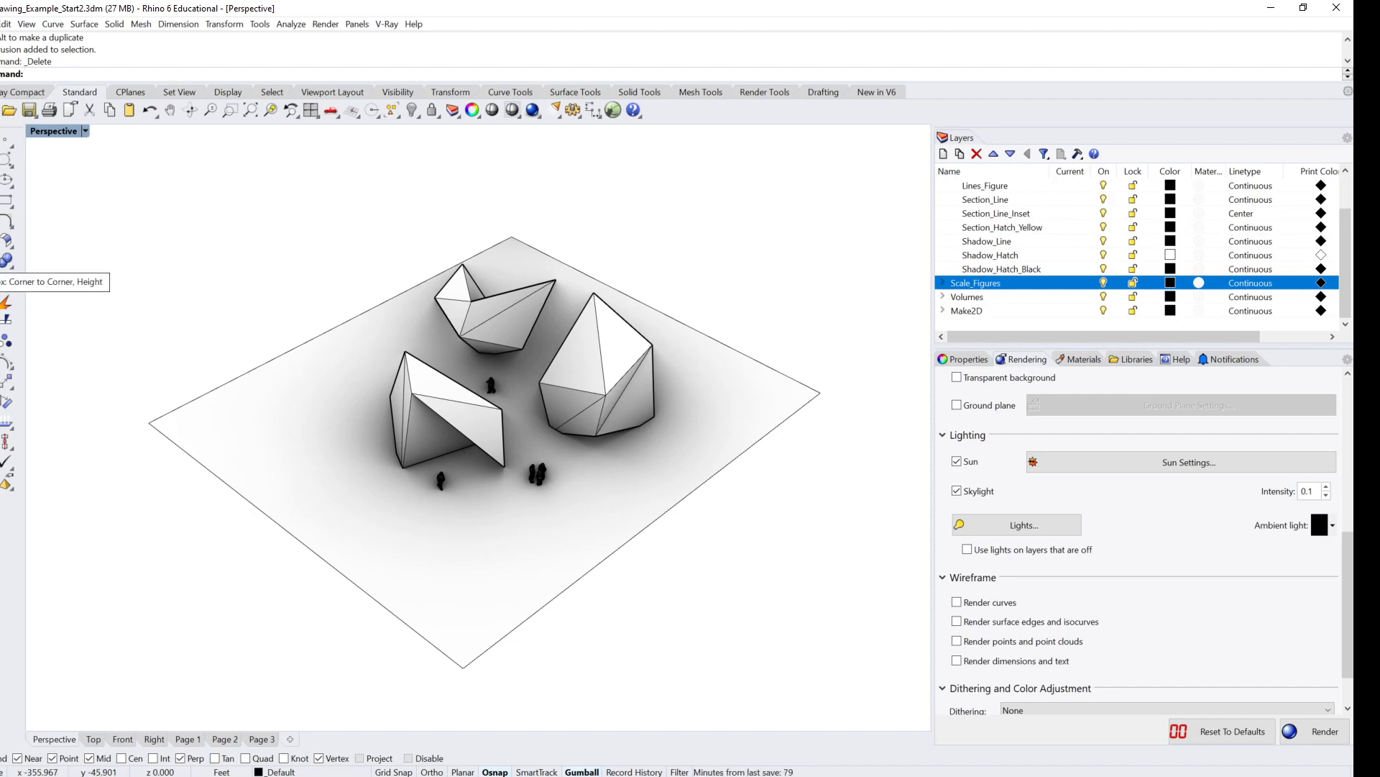
pyautogui.click(9, 270)
pyautogui.click(49, 273)
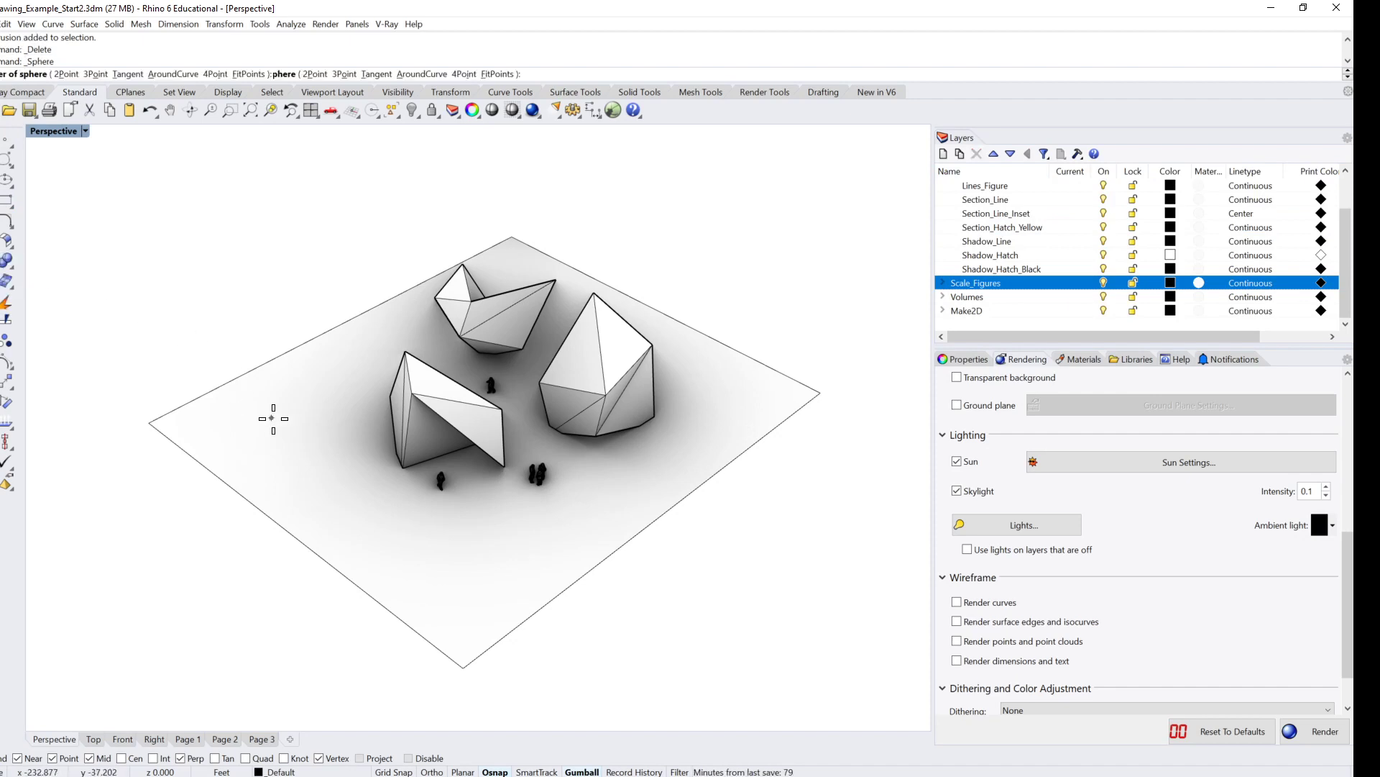
pyautogui.click(290, 431)
pyautogui.click(307, 448)
pyautogui.click(291, 422)
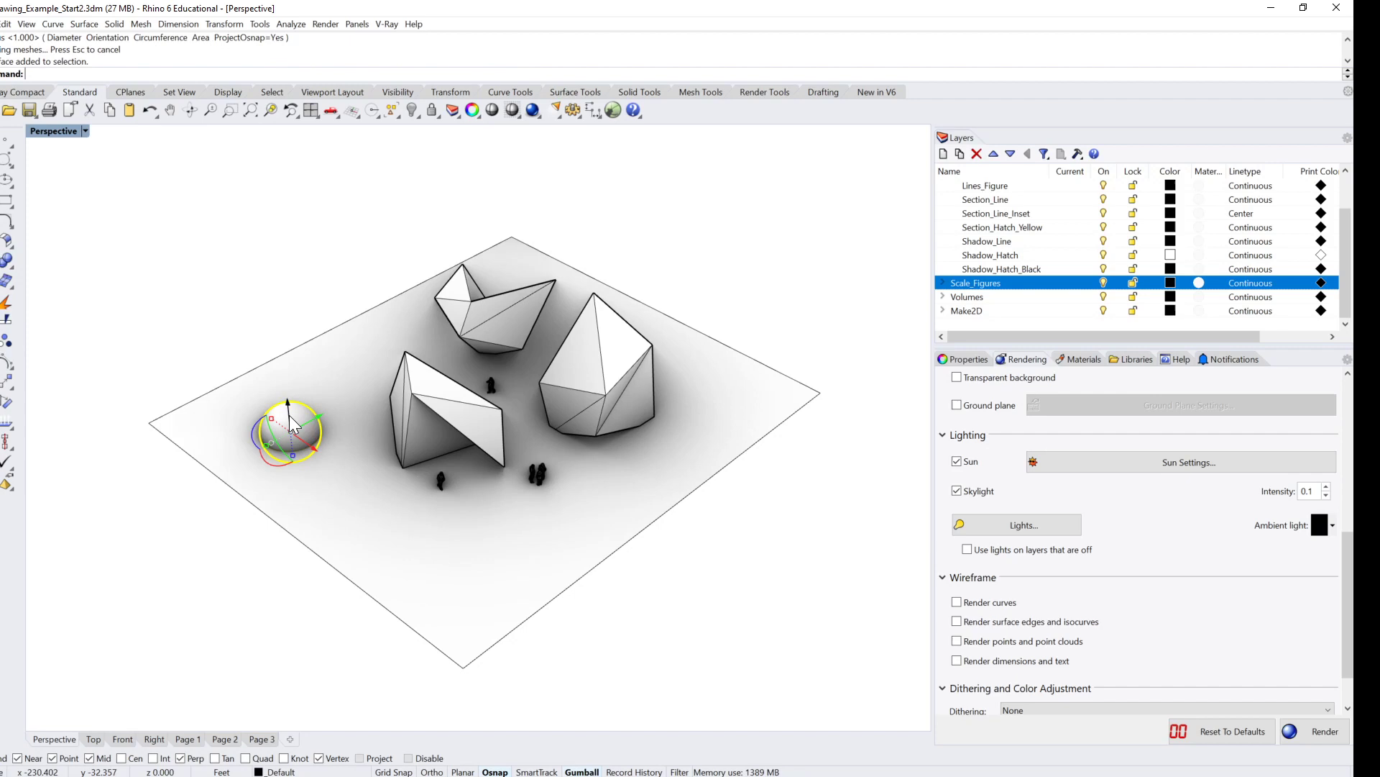
pyautogui.click(974, 359)
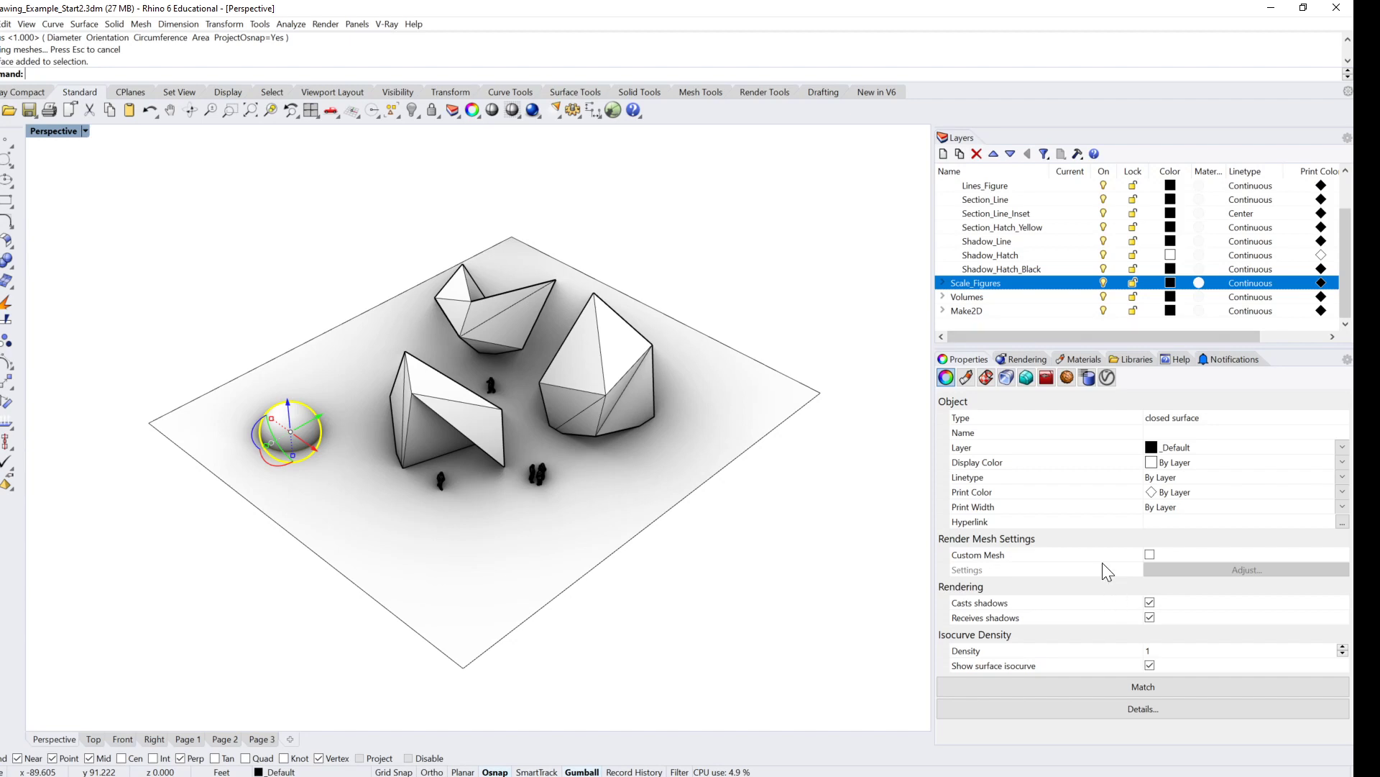
# Step: Assign the sphere a new Custom material in its Material properties
pyautogui.click(966, 377)
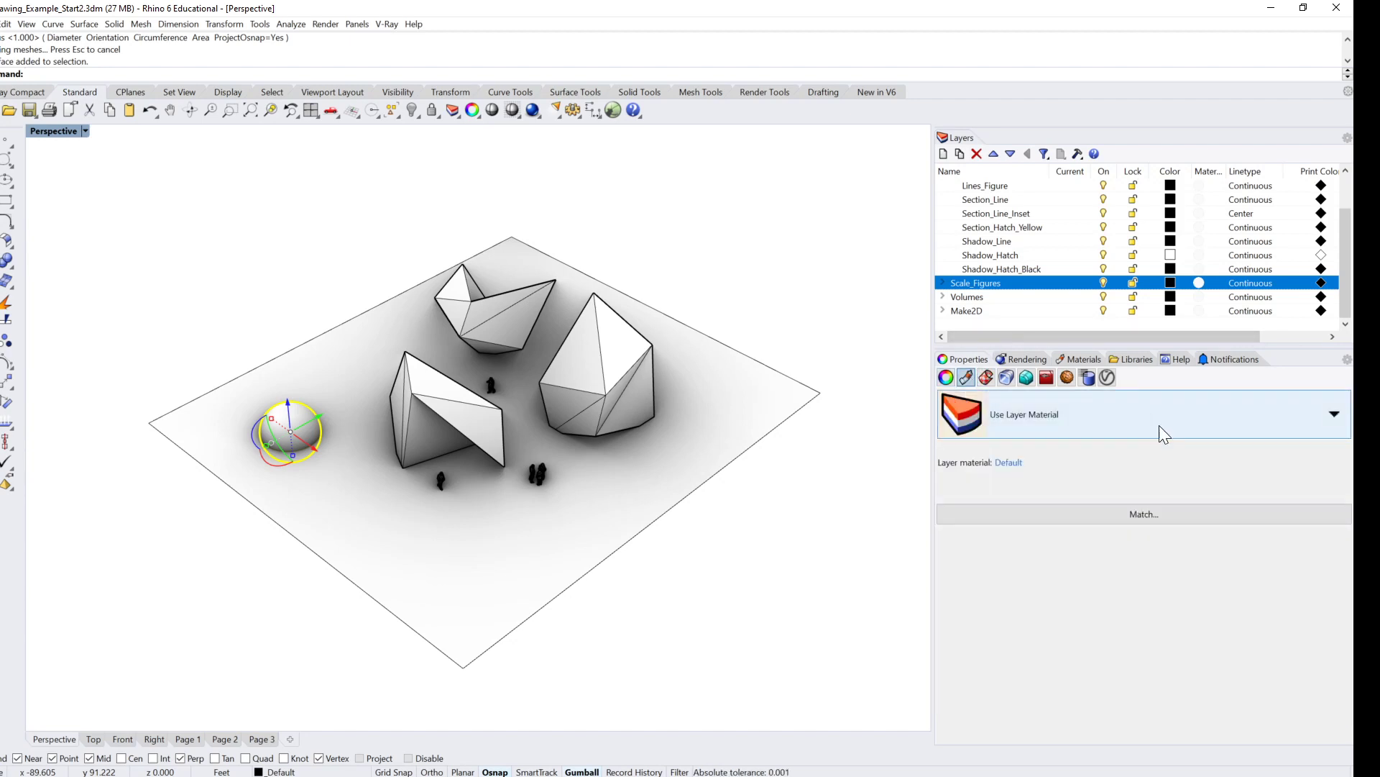
pyautogui.click(1333, 417)
pyautogui.click(1102, 453)
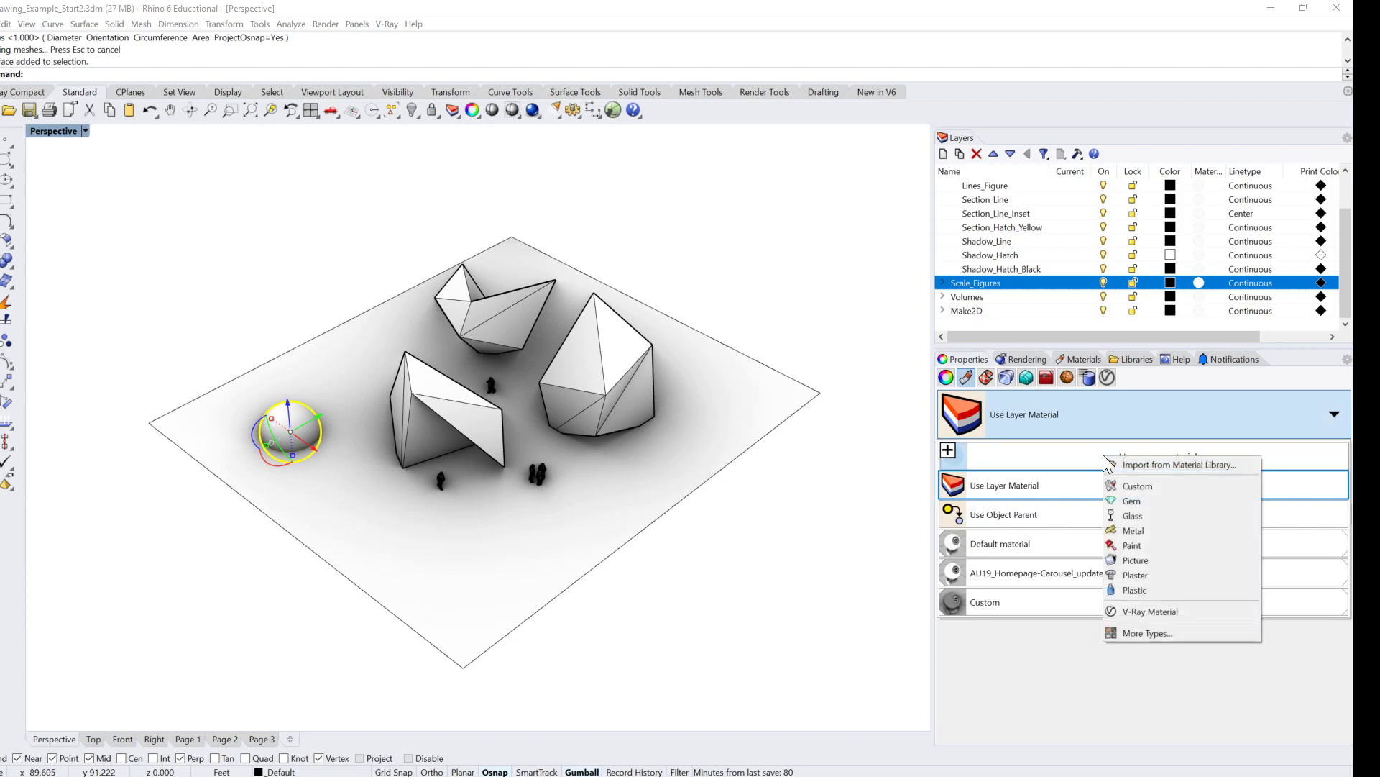
pyautogui.click(1134, 483)
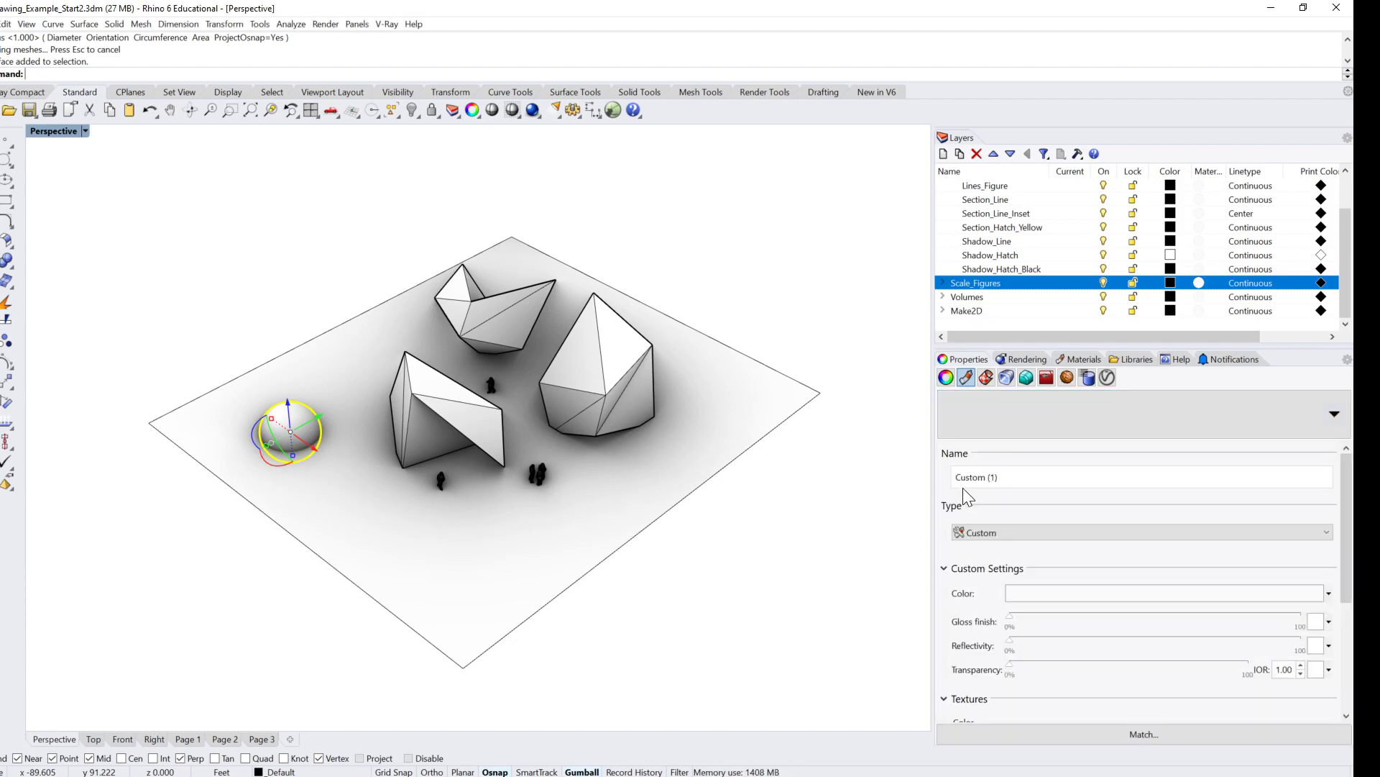
# Step: Set the custom material colour to bright green (R 30, G 225, B 66)
pyautogui.click(1137, 591)
pyautogui.click(546, 274)
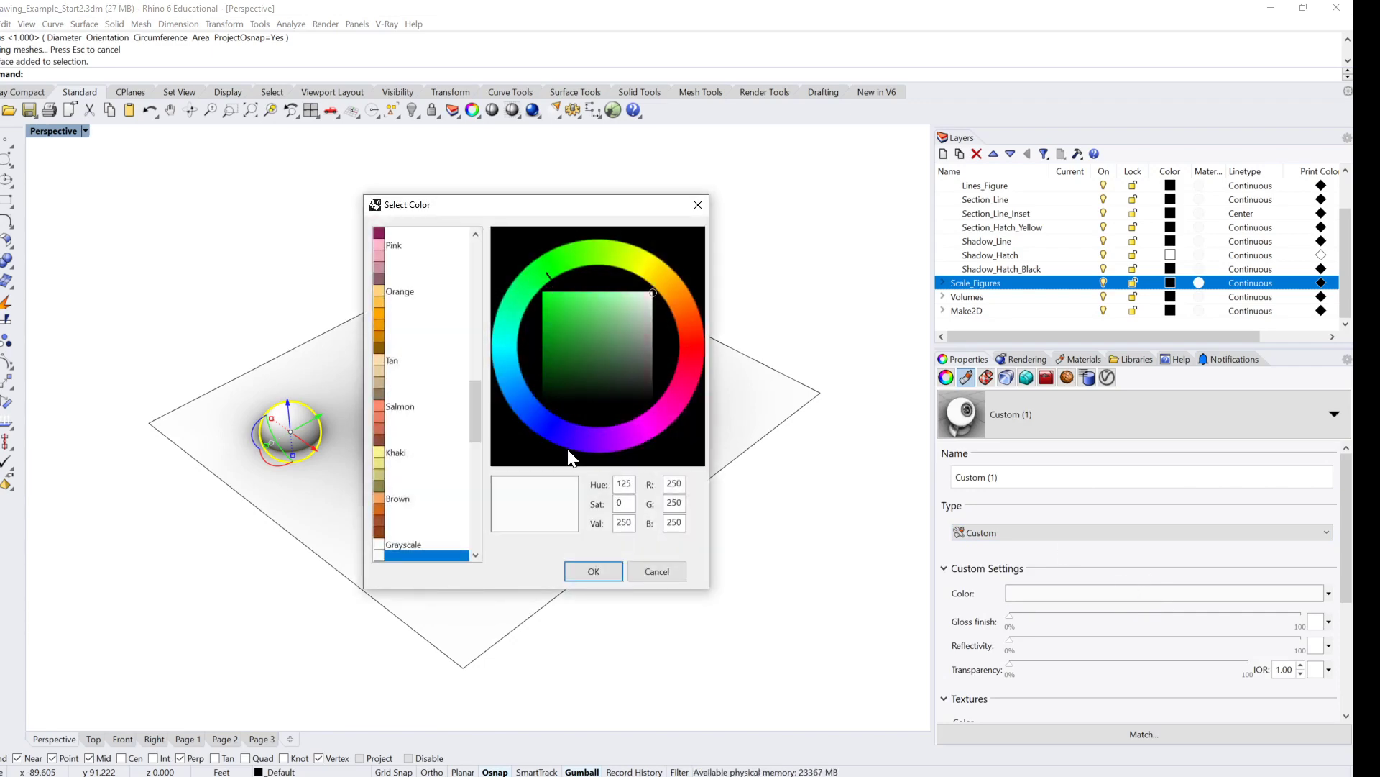
pyautogui.click(594, 571)
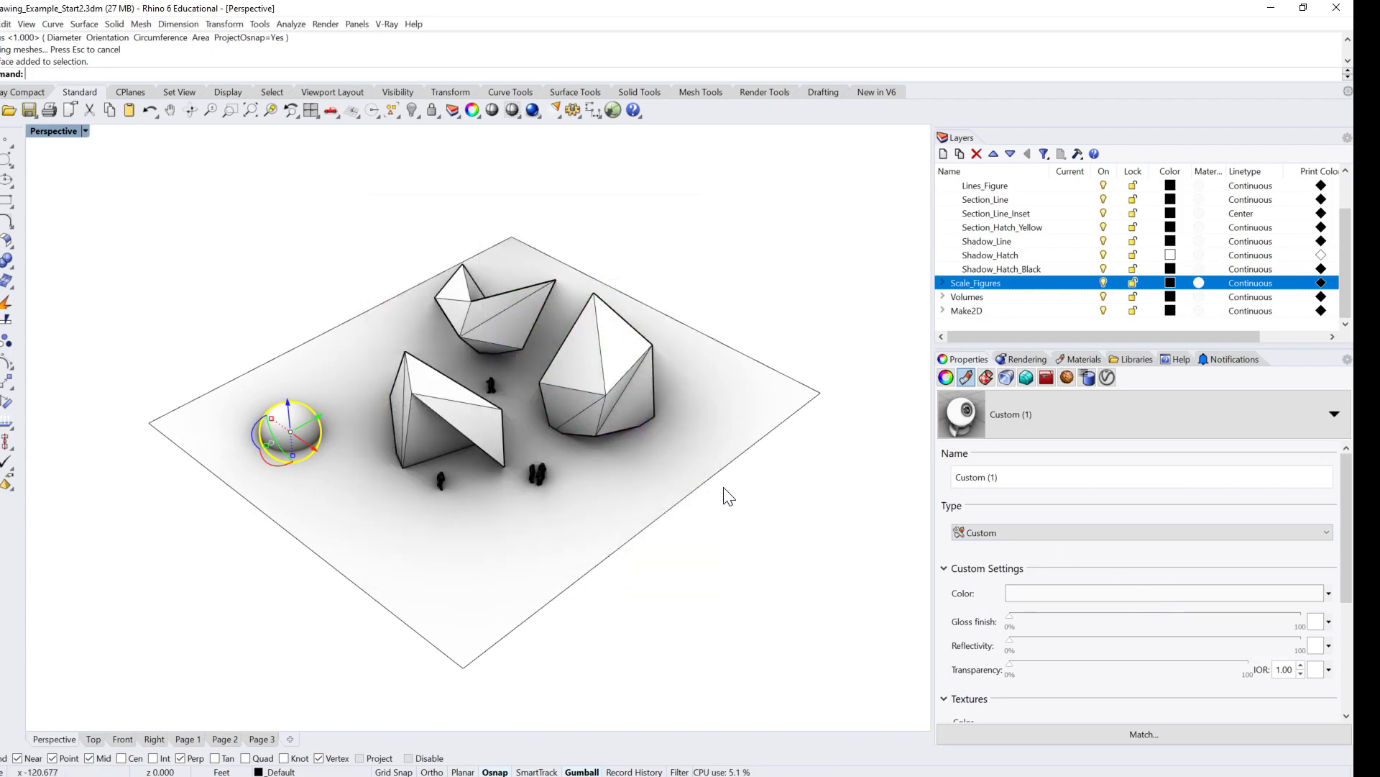
pyautogui.click(1145, 592)
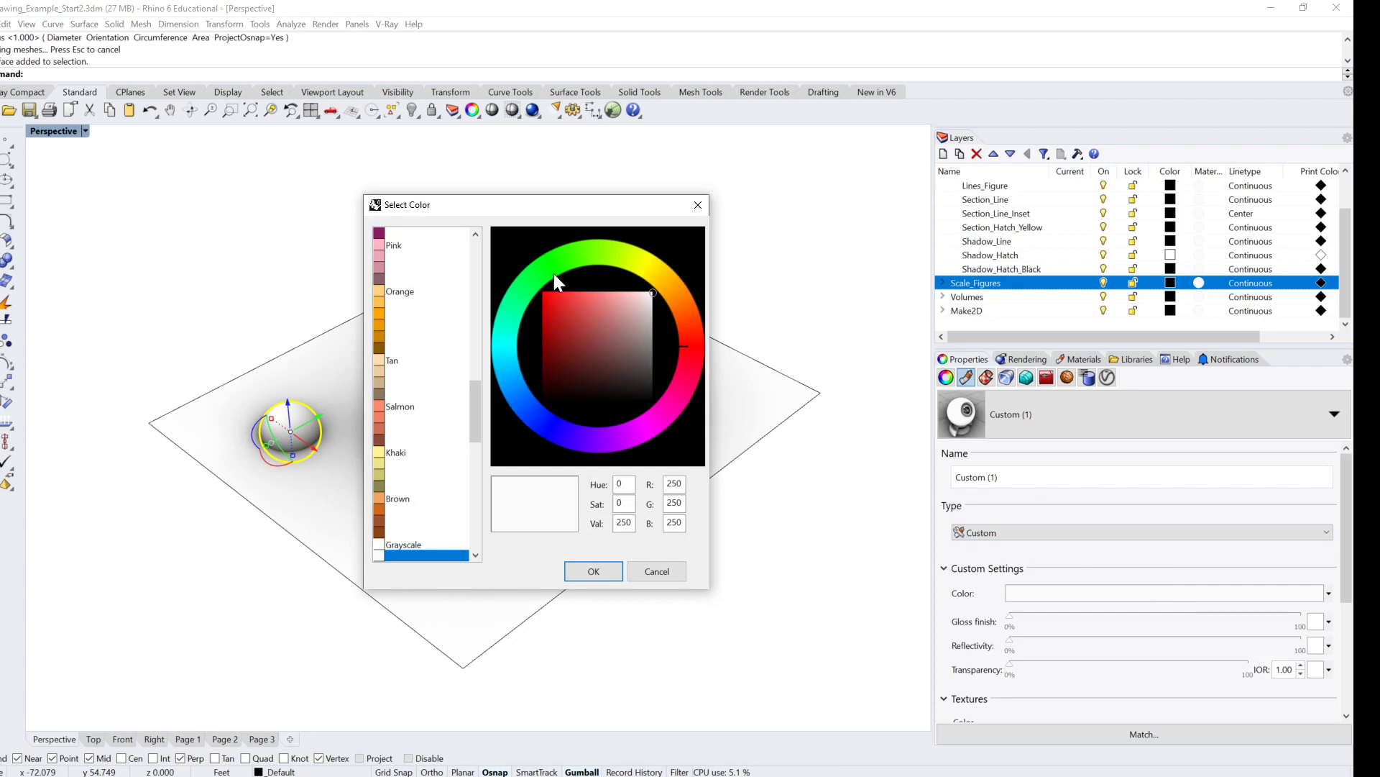
pyautogui.click(537, 274)
pyautogui.click(586, 312)
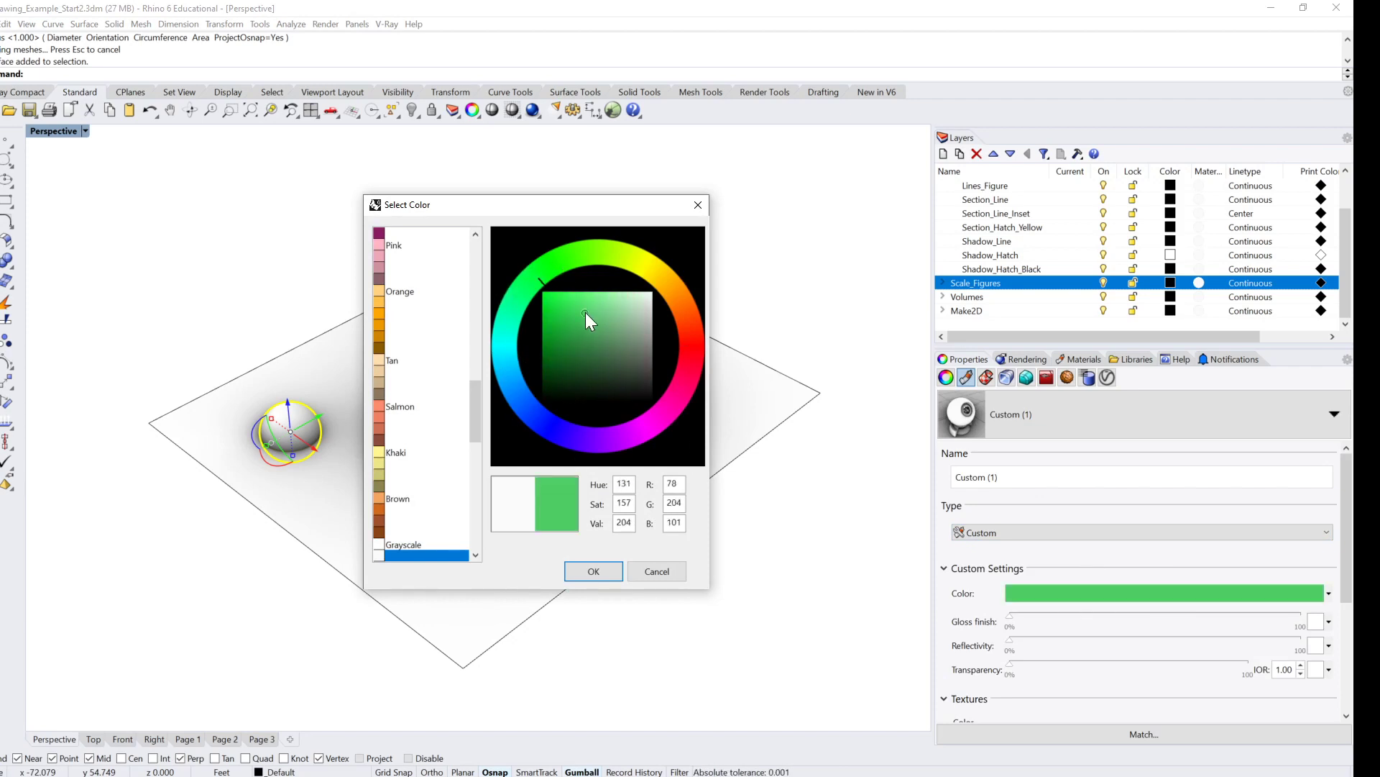
pyautogui.moveTo(585, 312)
pyautogui.mouseDown()
pyautogui.moveTo(545, 308)
pyautogui.moveTo(557, 304)
pyautogui.mouseUp()
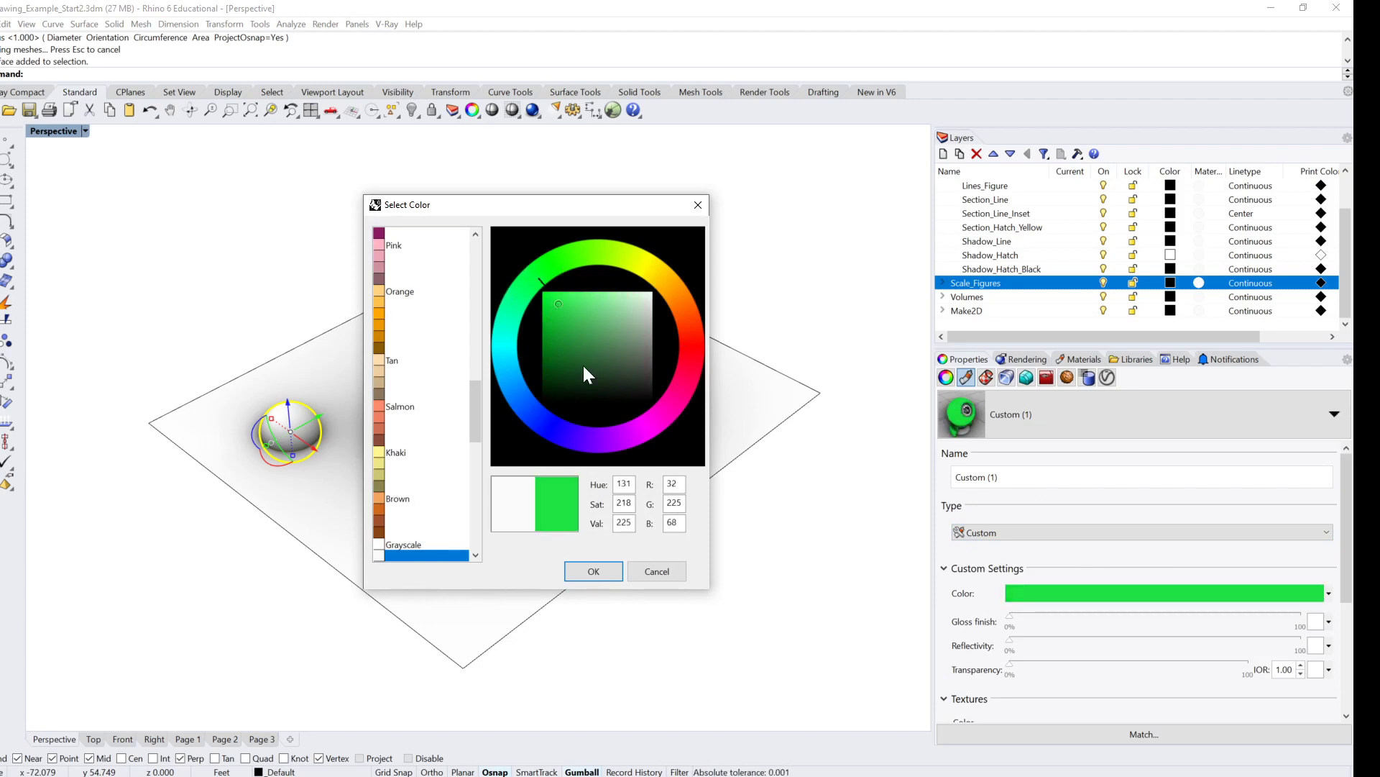
pyautogui.click(593, 571)
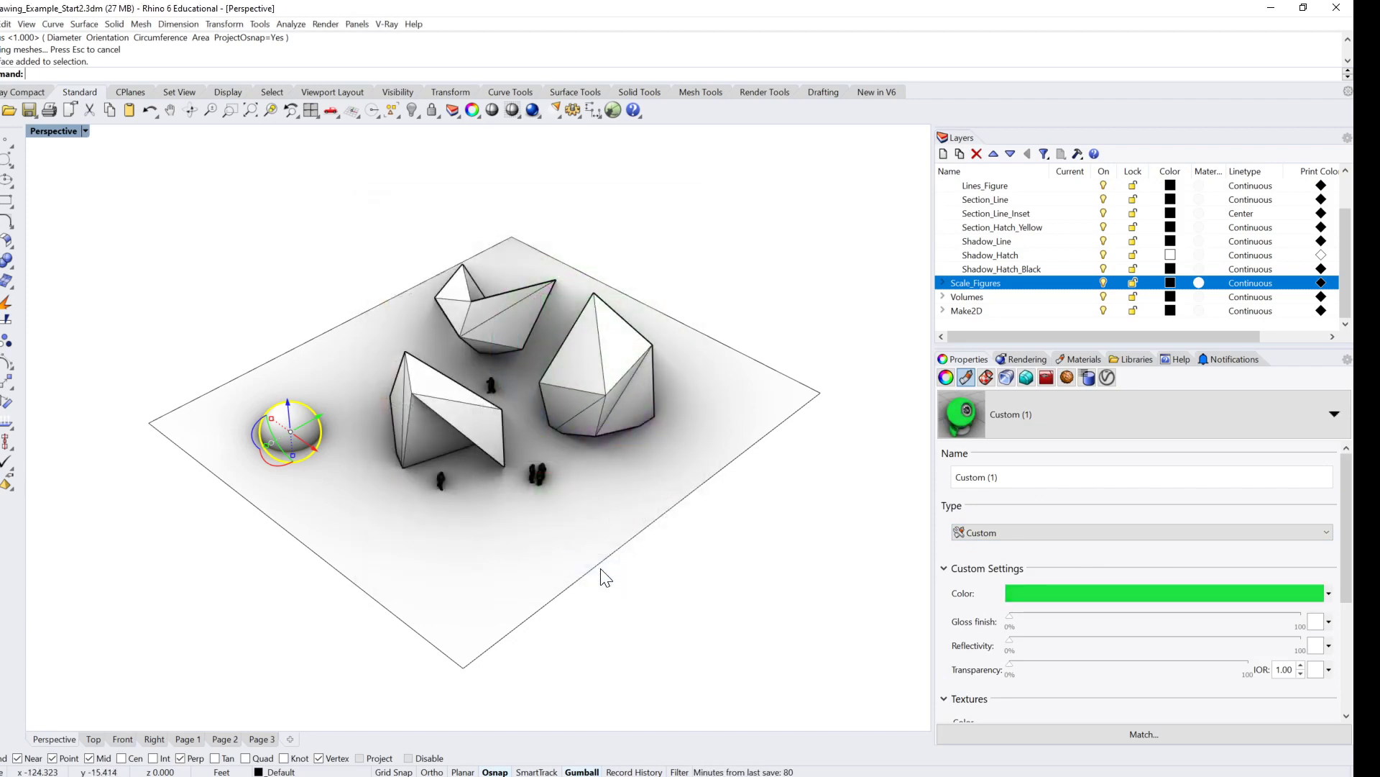
pyautogui.click(823, 590)
pyautogui.click(290, 433)
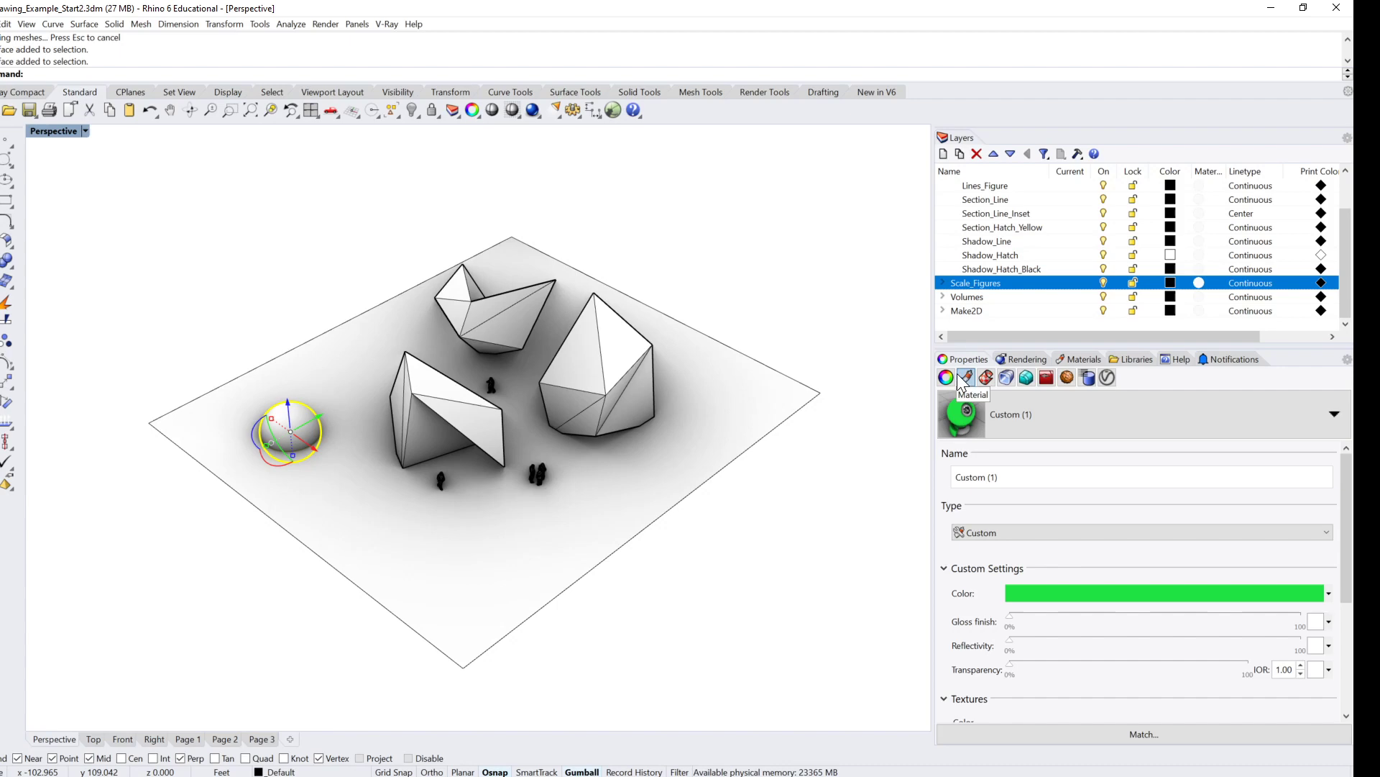
# Step: Enable Shade objects for the Technical display mode in Options, then check the sphere
pyautogui.click(423, 240)
pyautogui.write('O')
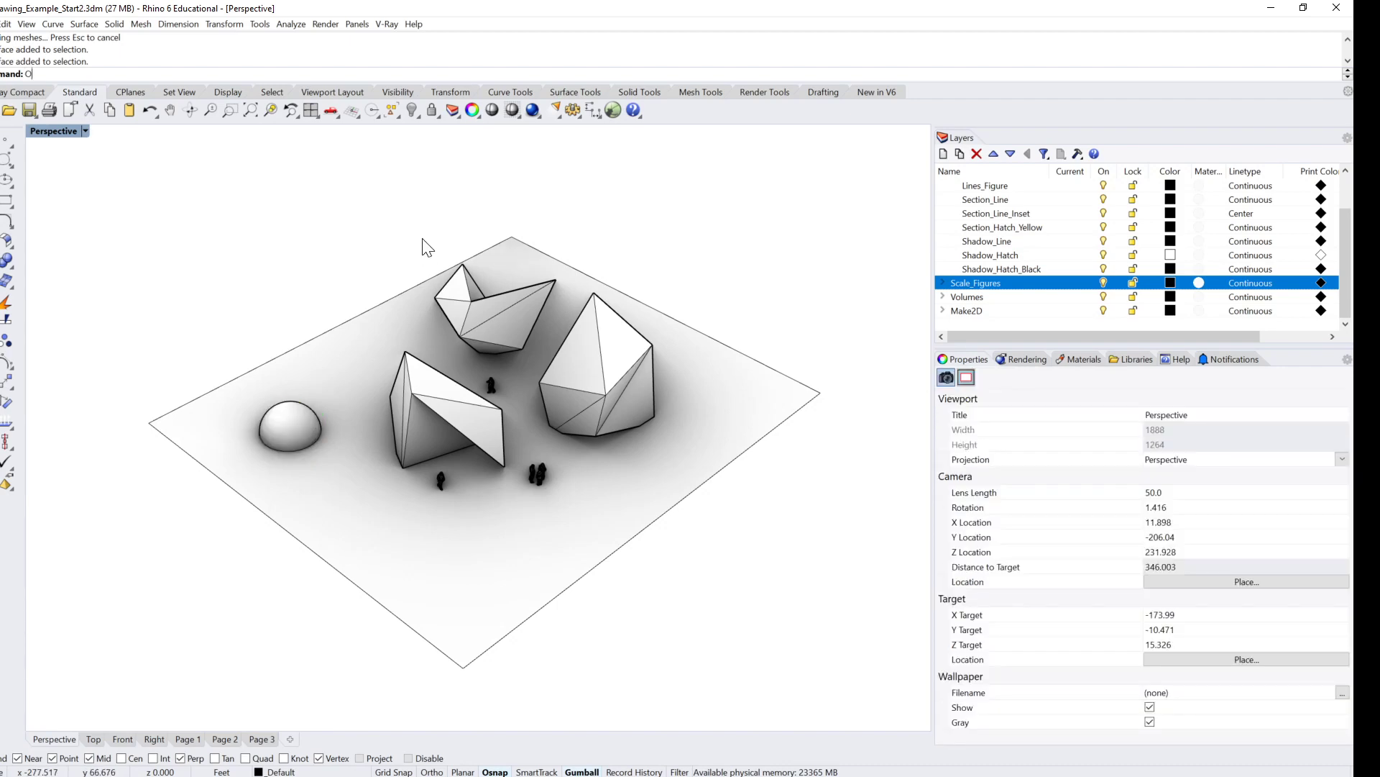
pyautogui.write('ptions')
pyautogui.press('Return')
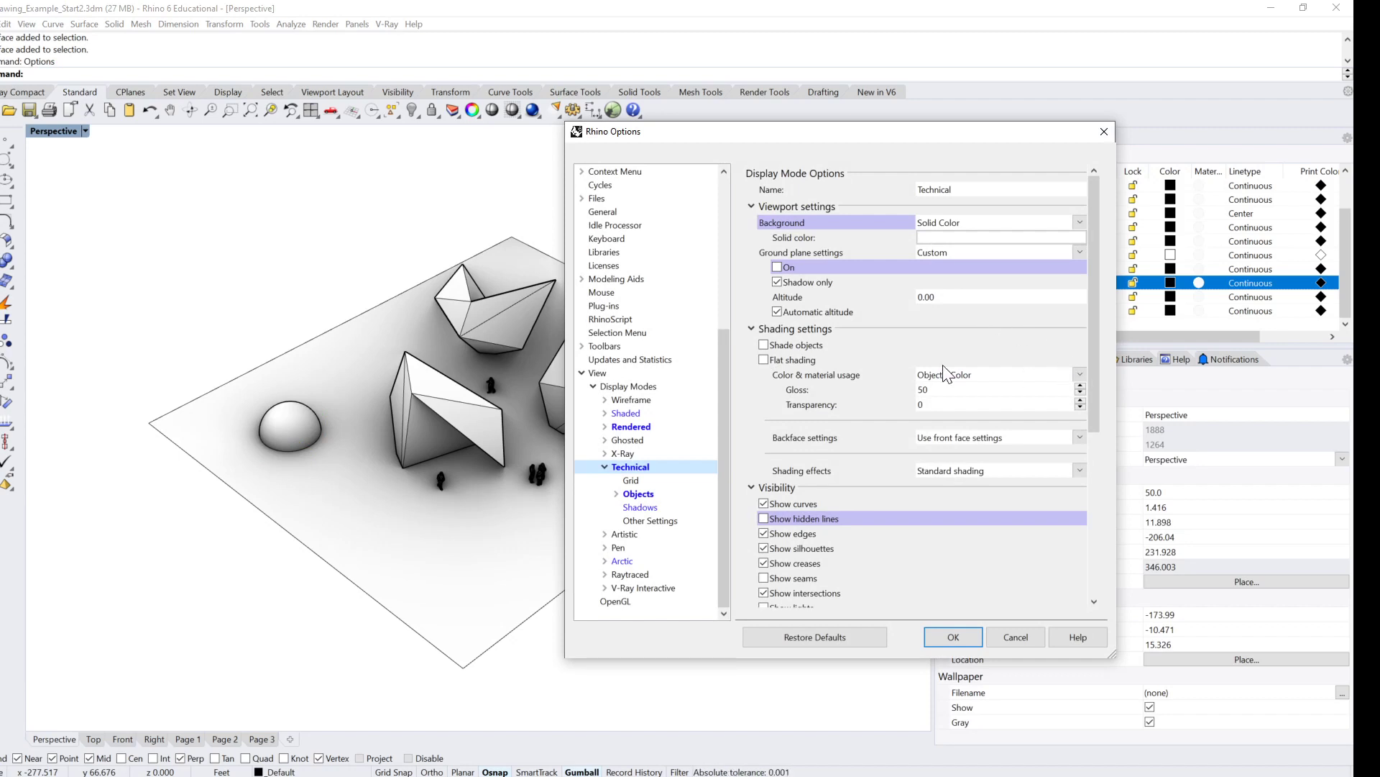
pyautogui.click(768, 345)
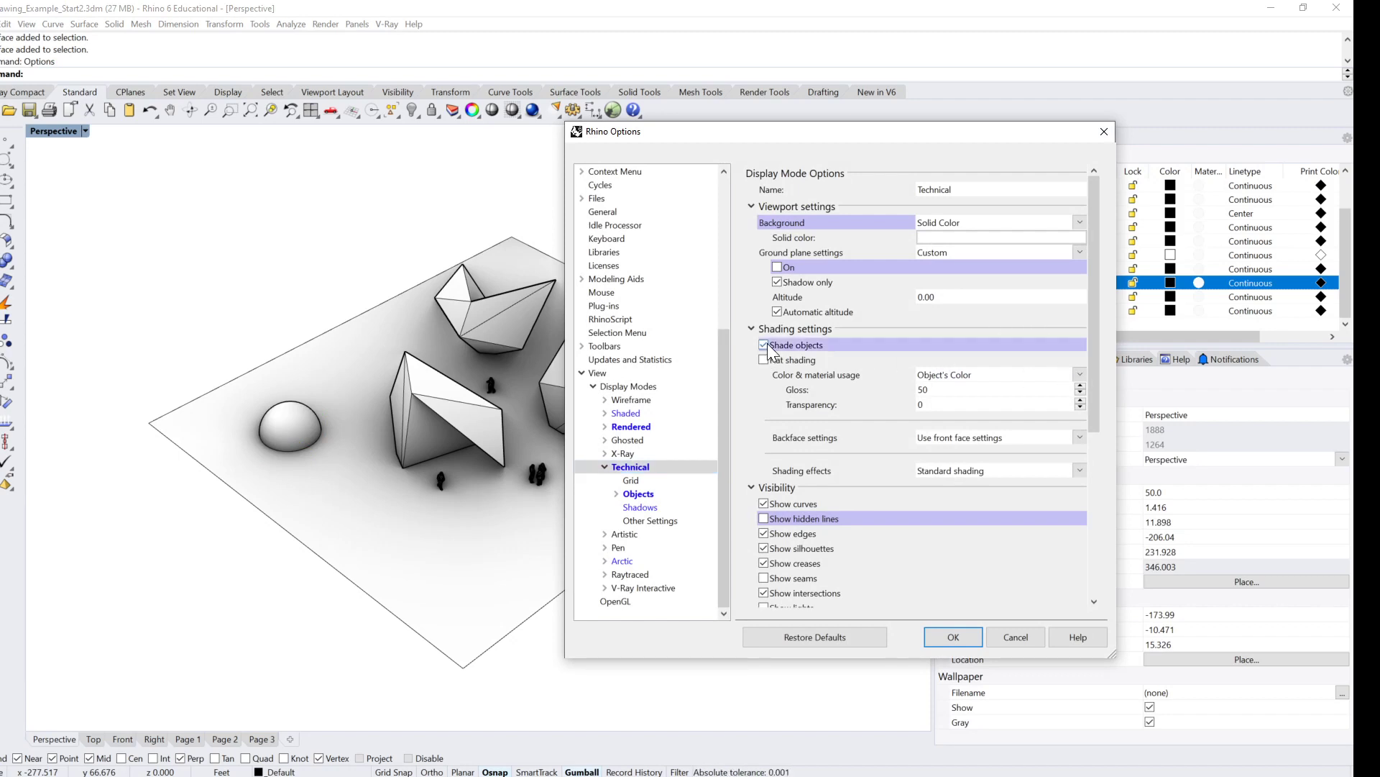
pyautogui.click(953, 637)
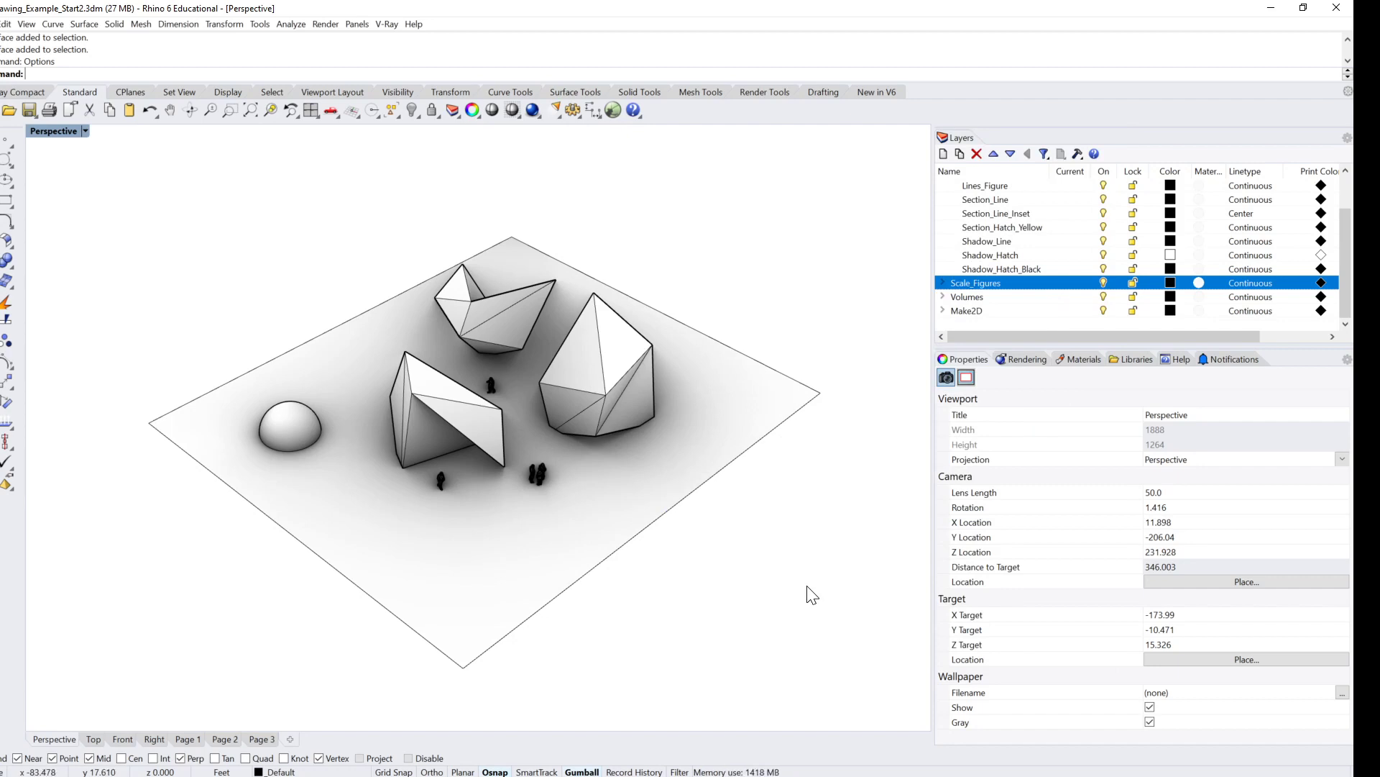
pyautogui.keyDown('ctrl'); pyautogui.keyDown('shift'); pyautogui.click(284, 428); pyautogui.keyUp('shift'); pyautogui.keyUp('ctrl')
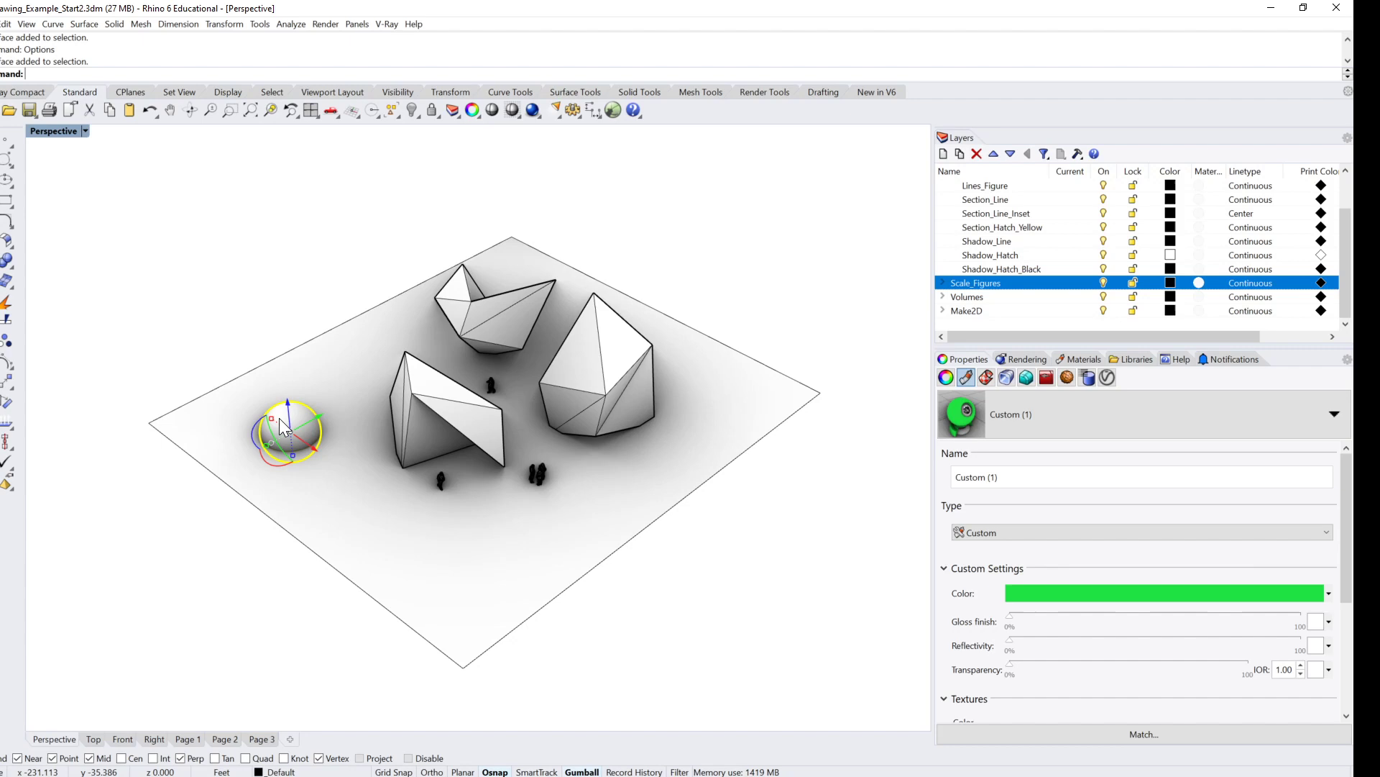
# Step: Reselect the white sphere in Technical display to inspect it, then cancel the stray command
pyautogui.click(747, 483)
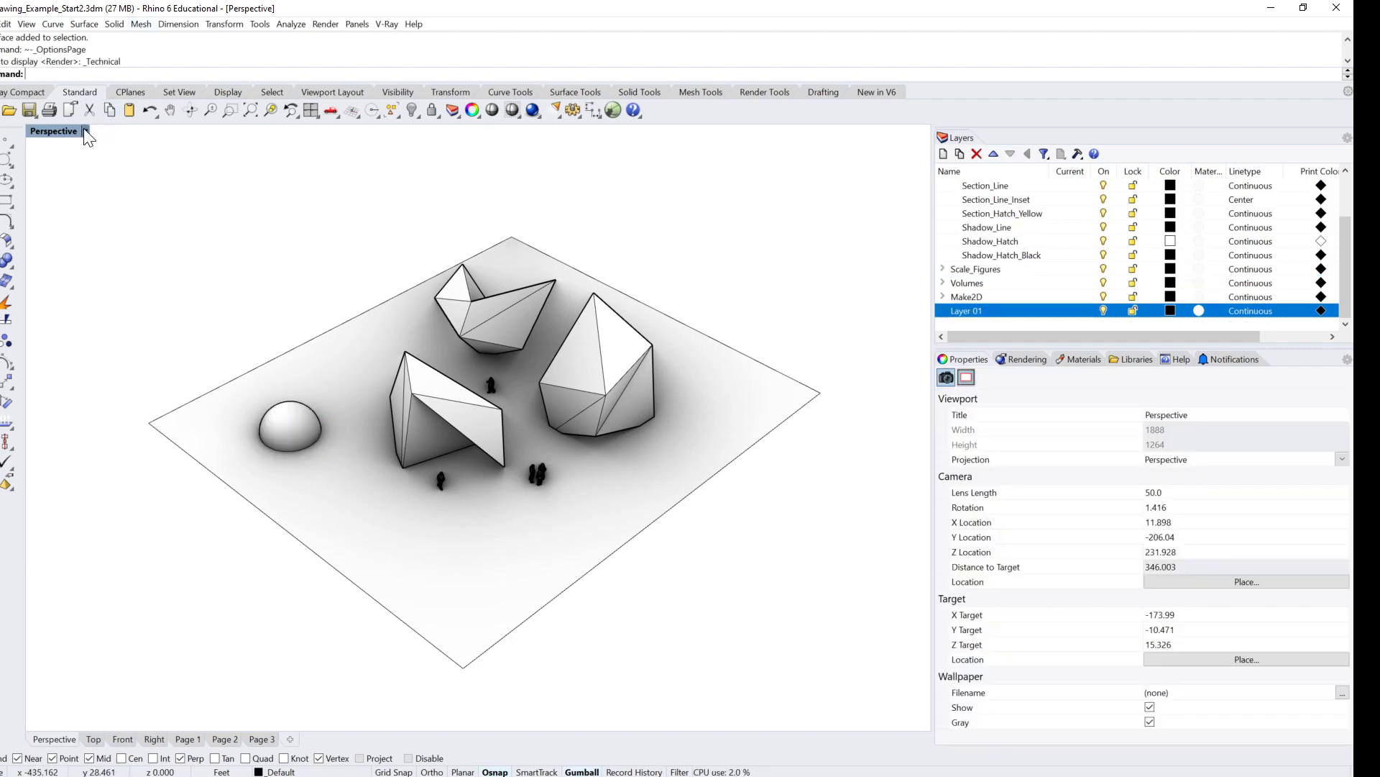
pyautogui.click(309, 425)
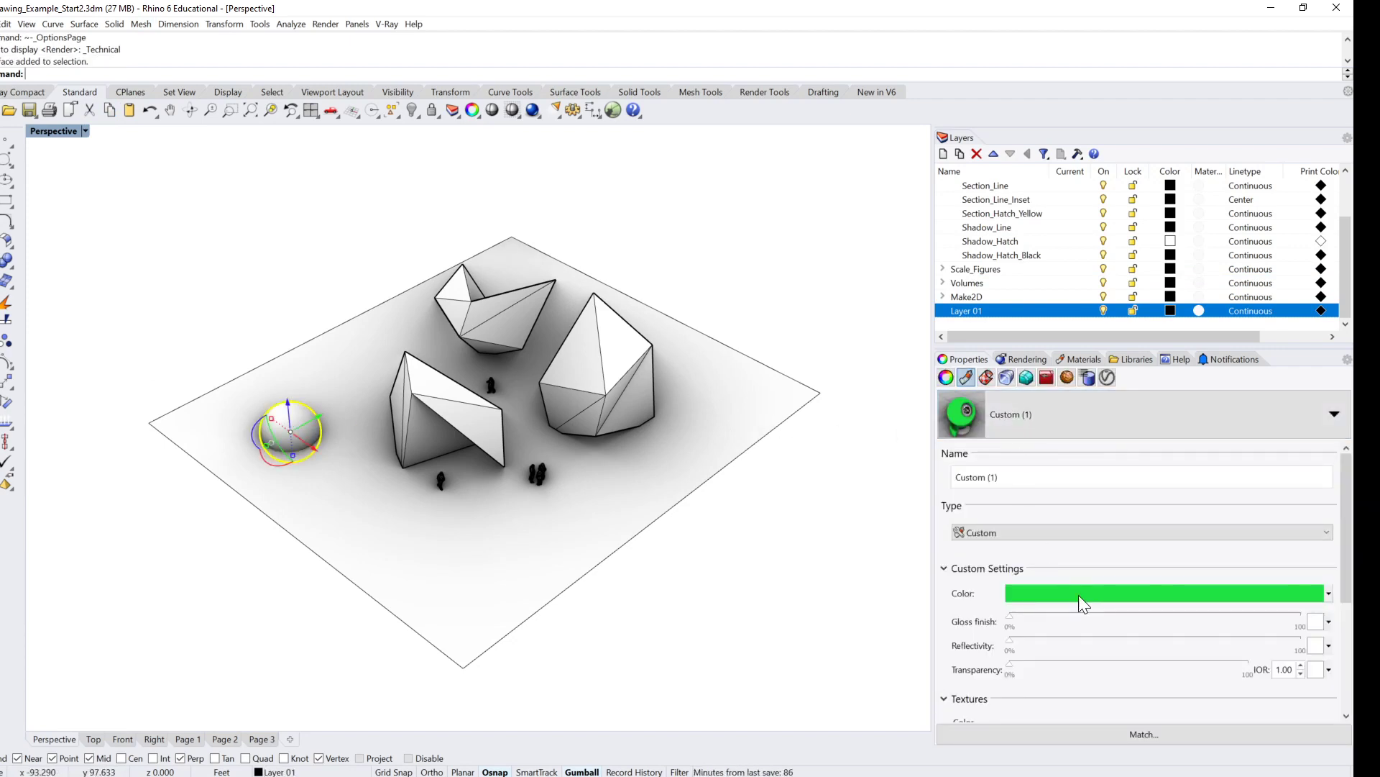
pyautogui.click(217, 271)
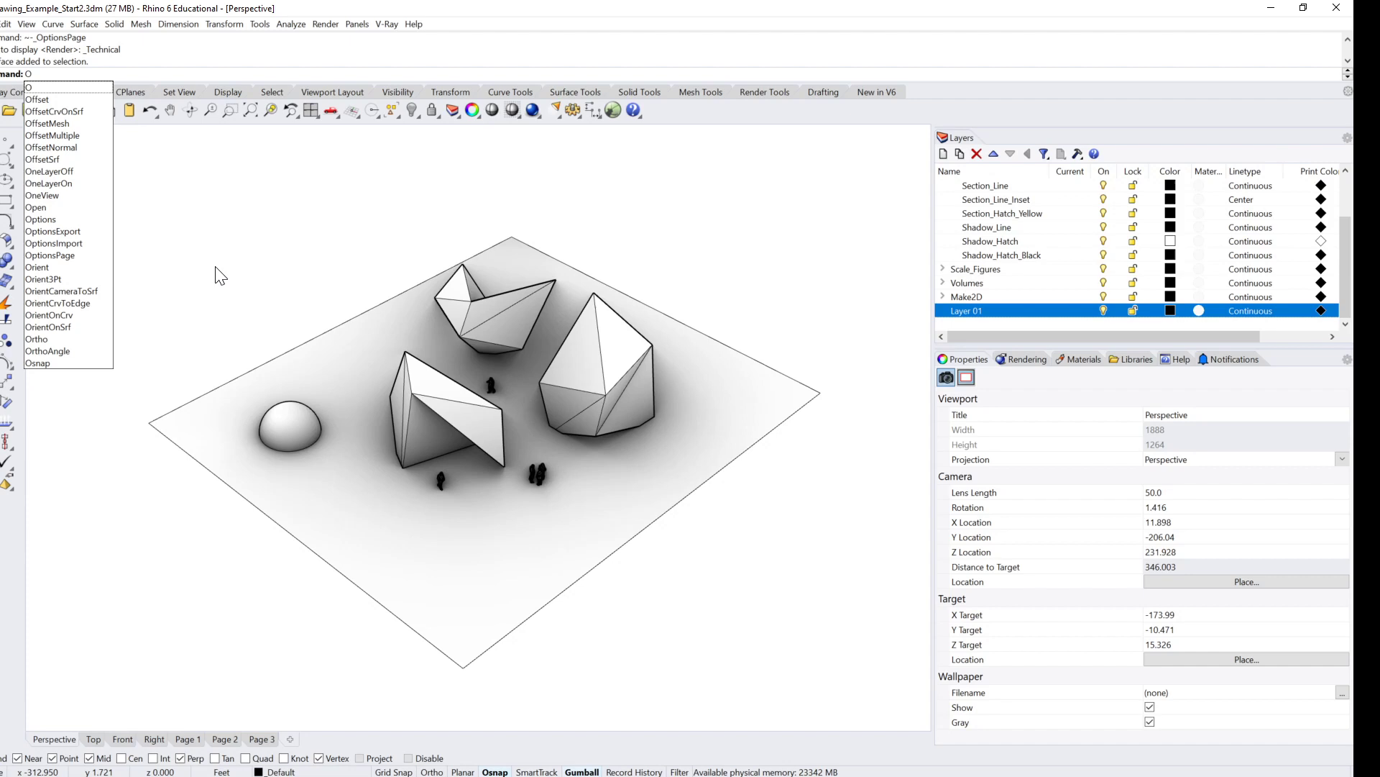
pyautogui.press('Escape')
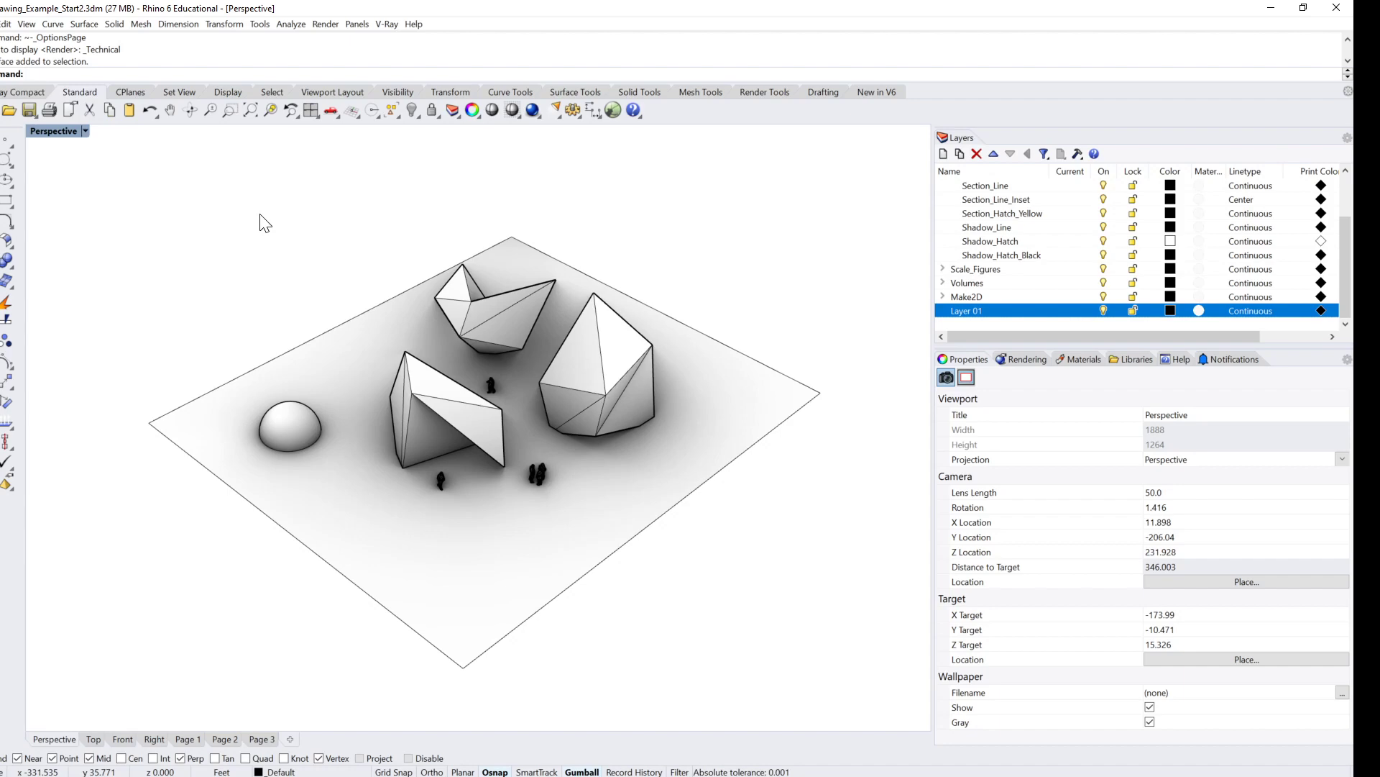
# Step: Set Technical mode to shade objects with Rendering Material colour, so the sphere shows green
pyautogui.press('Return')
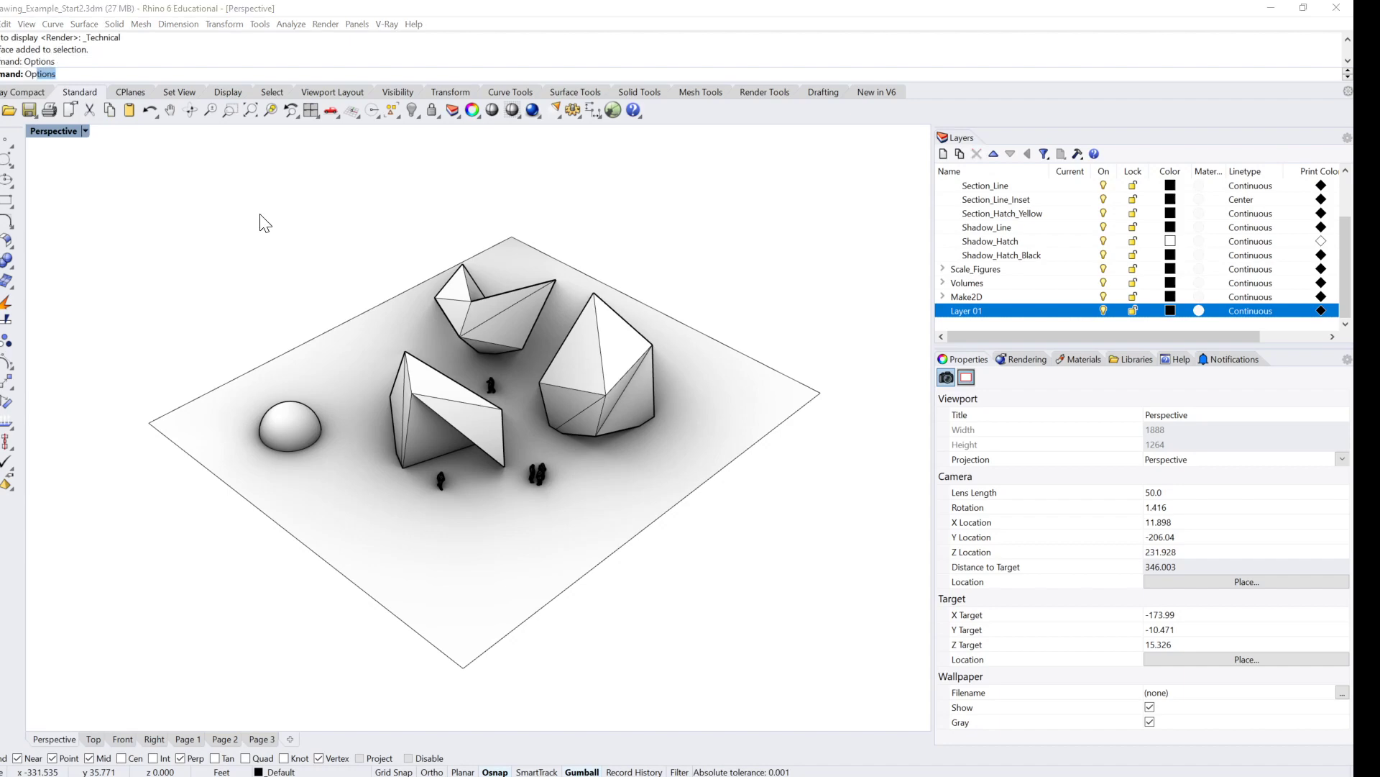
pyautogui.press('Return')
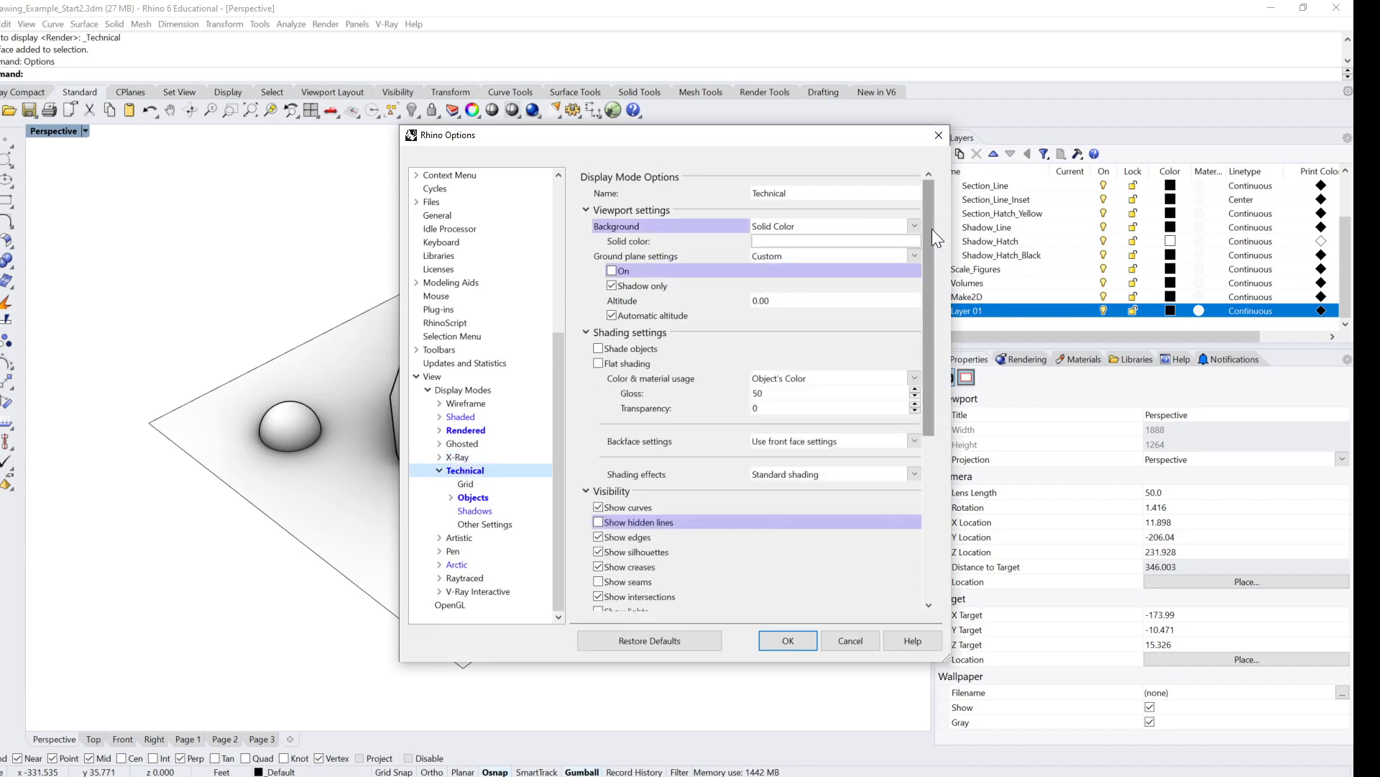
pyautogui.moveTo(932, 229); pyautogui.dragTo(929, 248)
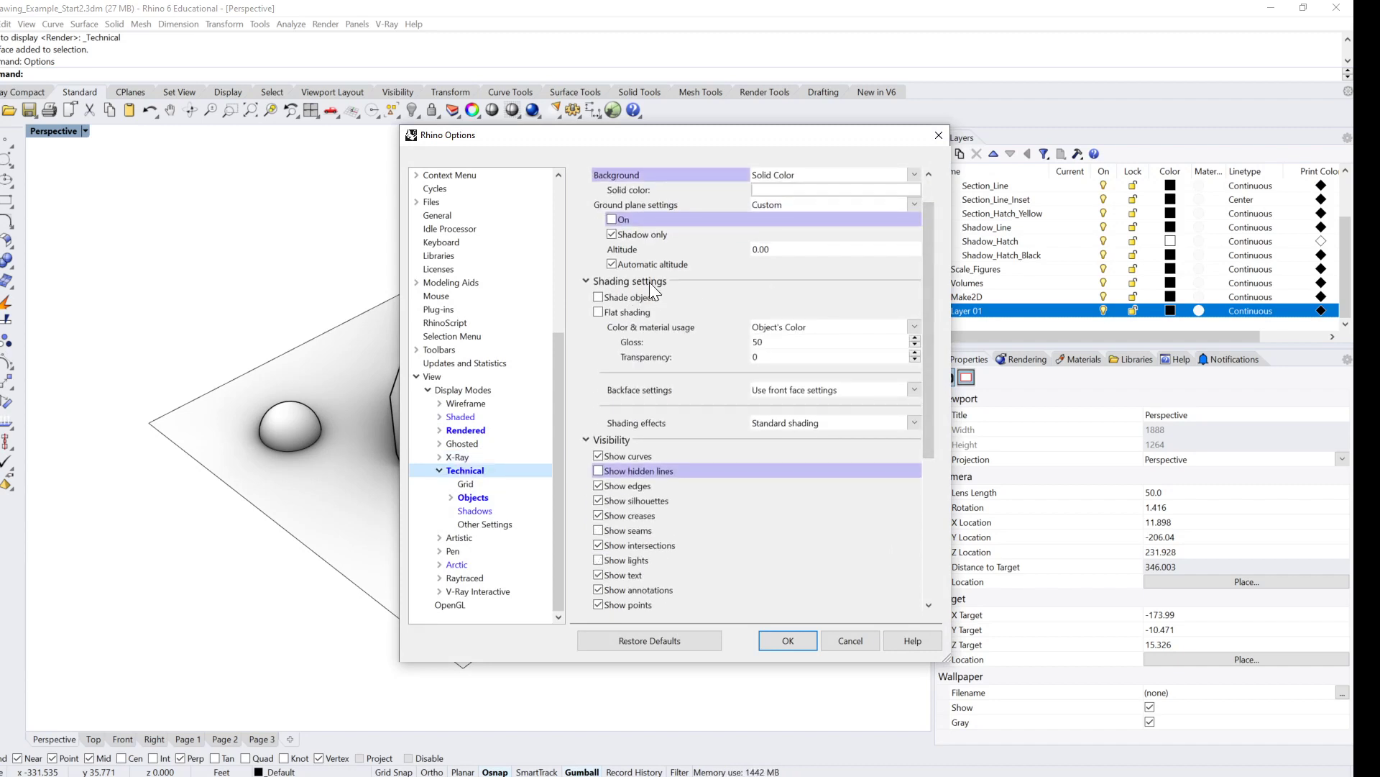
pyautogui.click(598, 297)
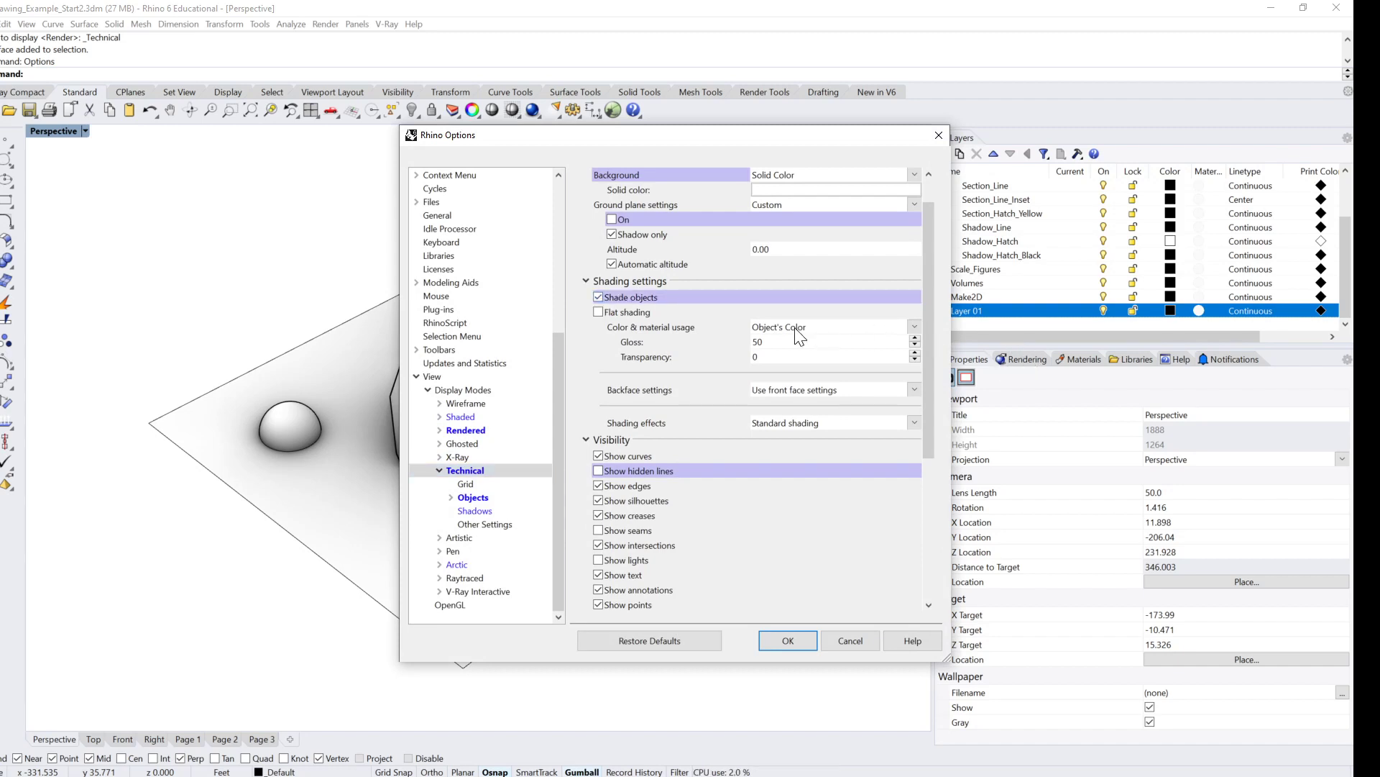
pyautogui.click(916, 327)
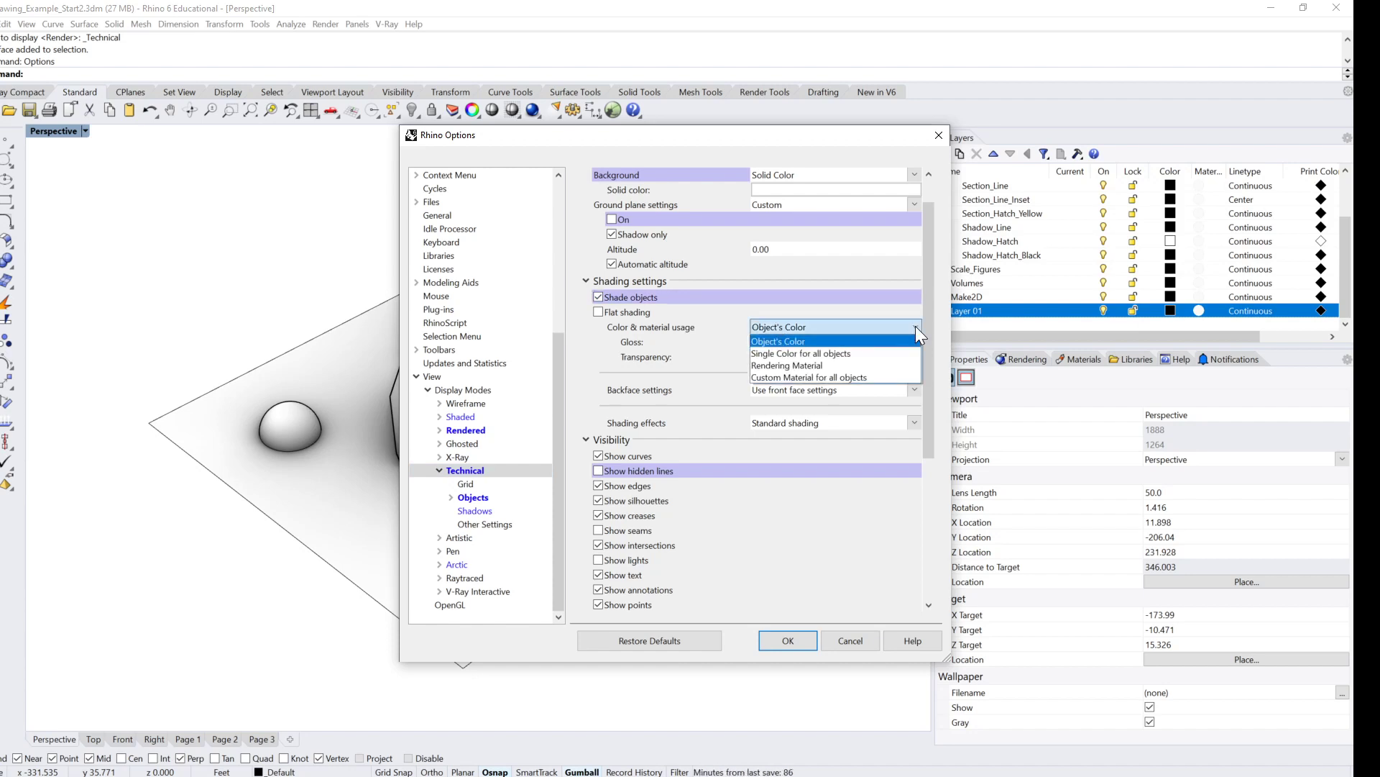
pyautogui.click(844, 365)
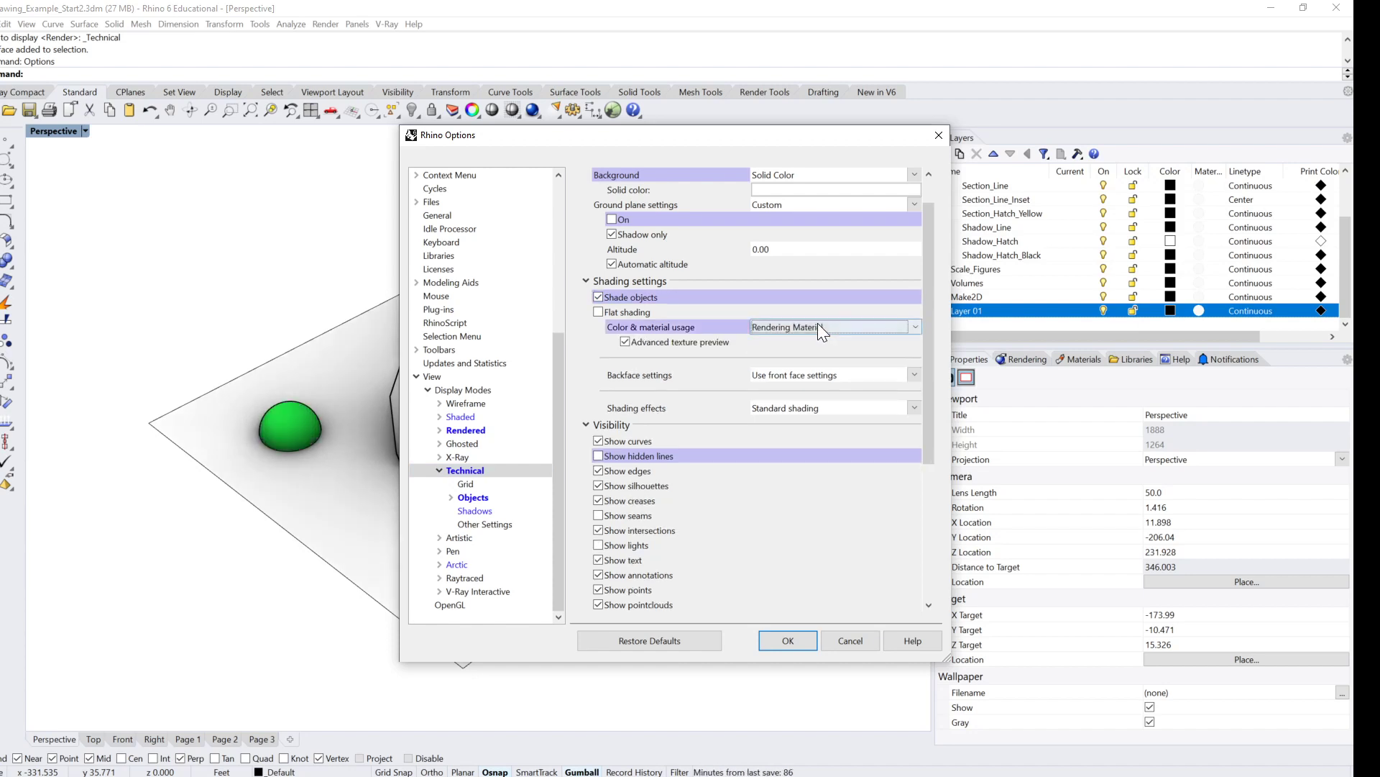
pyautogui.click(788, 640)
pyautogui.moveTo(347, 427); pyautogui.dragTo(213, 350, button='right')
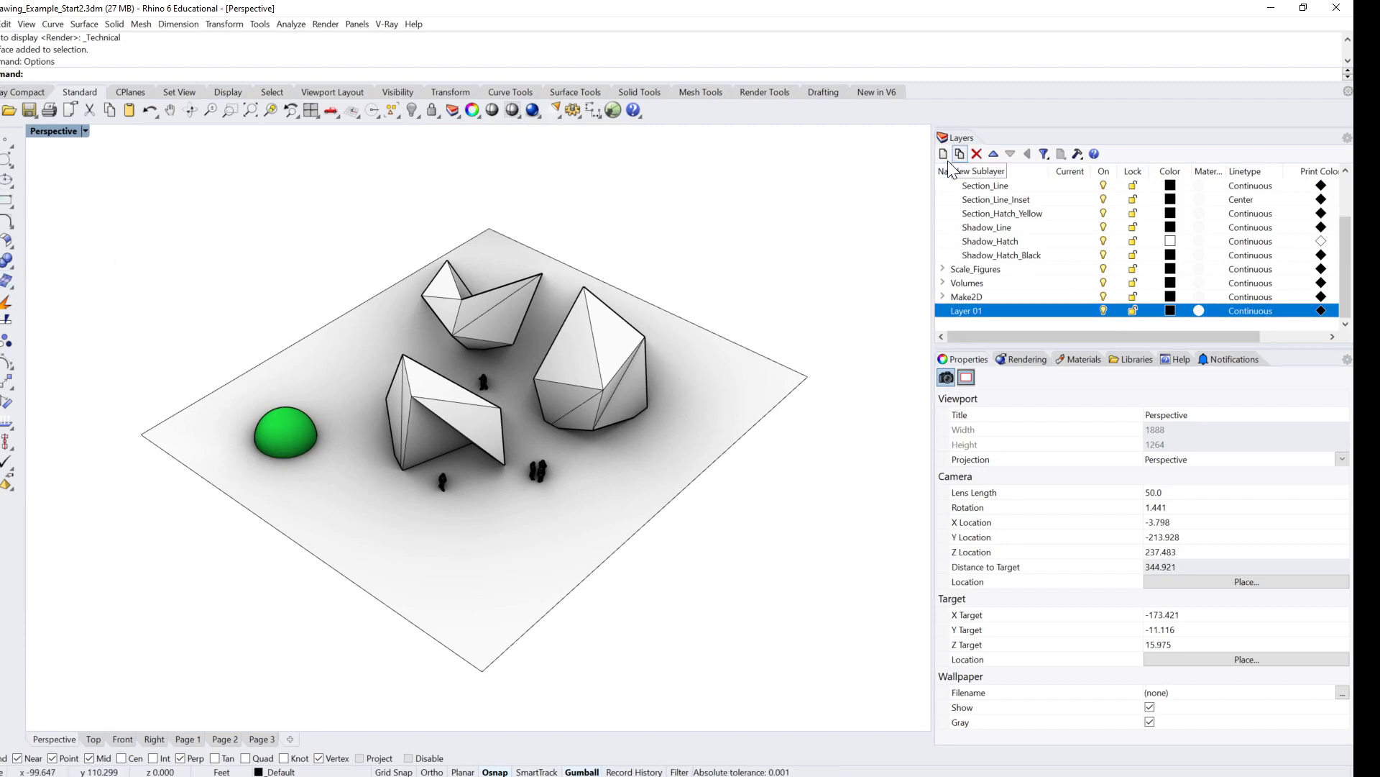
# Step: Lift the green sphere above the ground with the gumball
pyautogui.keyDown('ctrl'); pyautogui.keyDown('shift'); pyautogui.click(275, 425); pyautogui.keyUp('shift'); pyautogui.keyUp('ctrl')
pyautogui.moveTo(303, 422); pyautogui.dragTo(291, 339)
pyautogui.moveTo(290, 340); pyautogui.dragTo(381, 388, button='right')
pyautogui.keyDown('ctrl'); pyautogui.keyDown('shift'); pyautogui.click(546, 502); pyautogui.keyUp('shift'); pyautogui.keyUp('ctrl')
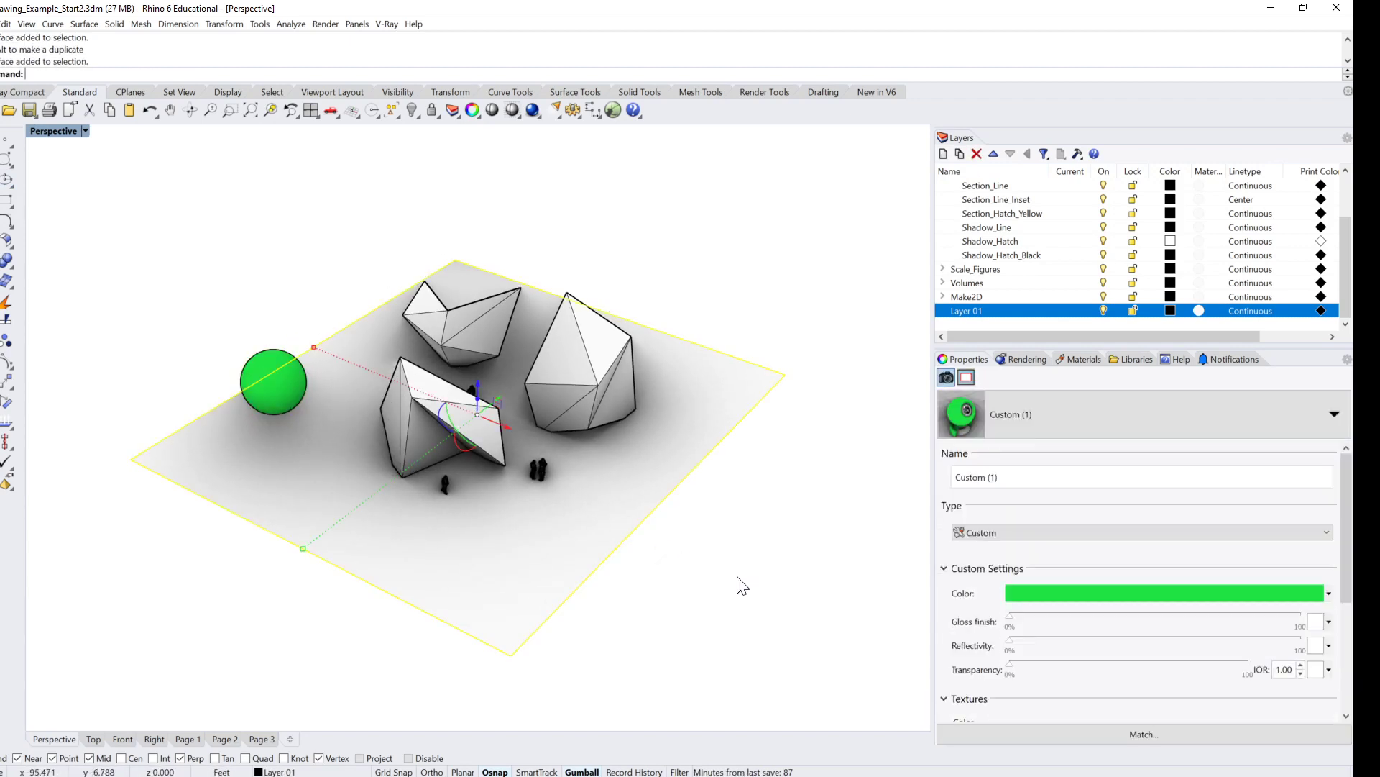
pyautogui.click(719, 549)
pyautogui.moveTo(718, 549); pyautogui.dragTo(615, 516, button='right')
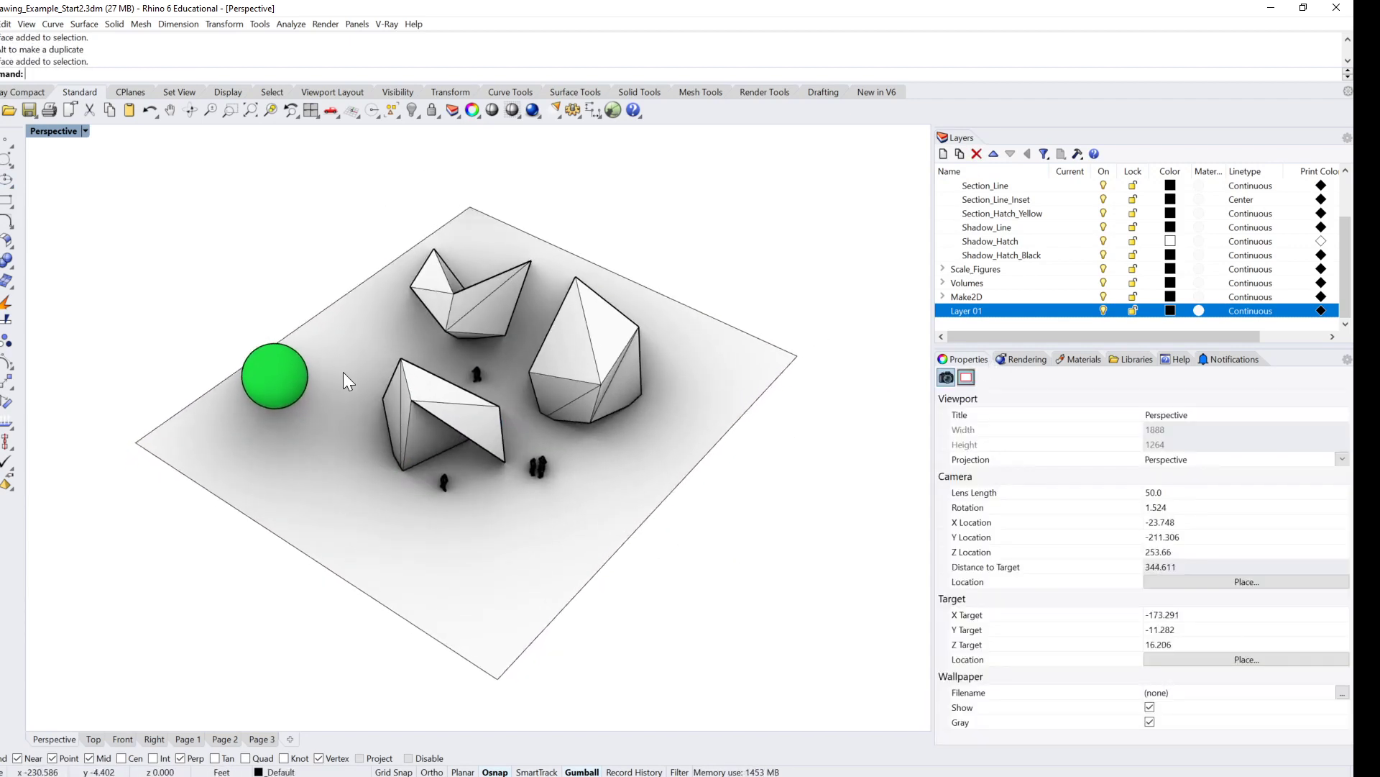
pyautogui.keyDown('shift'); pyautogui.moveTo(343, 373); pyautogui.dragTo(428, 380, button='right'); pyautogui.keyUp('shift')
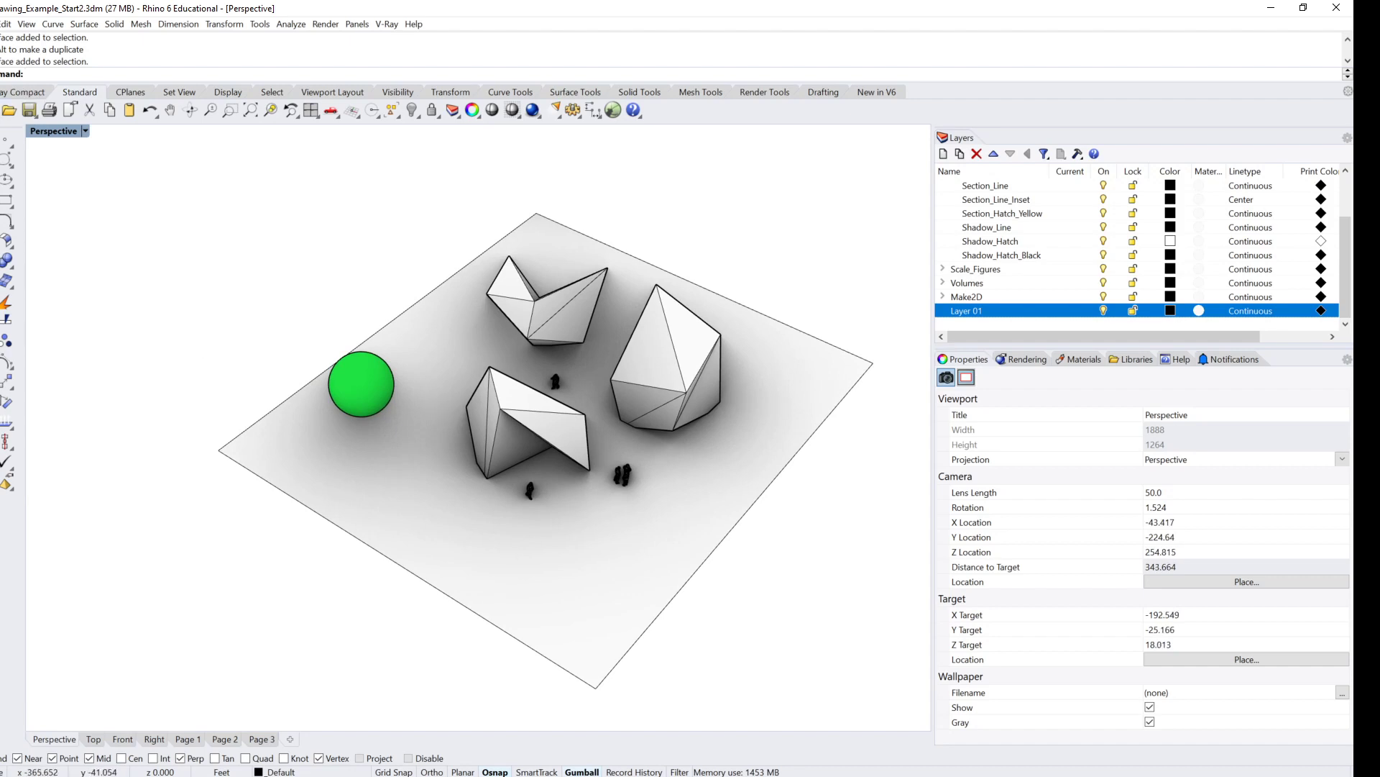
# Step: Draw a closed arrow-shaped polyline on the ground and turn it into a flat surface with PlanarSrf
pyautogui.click(7, 160)
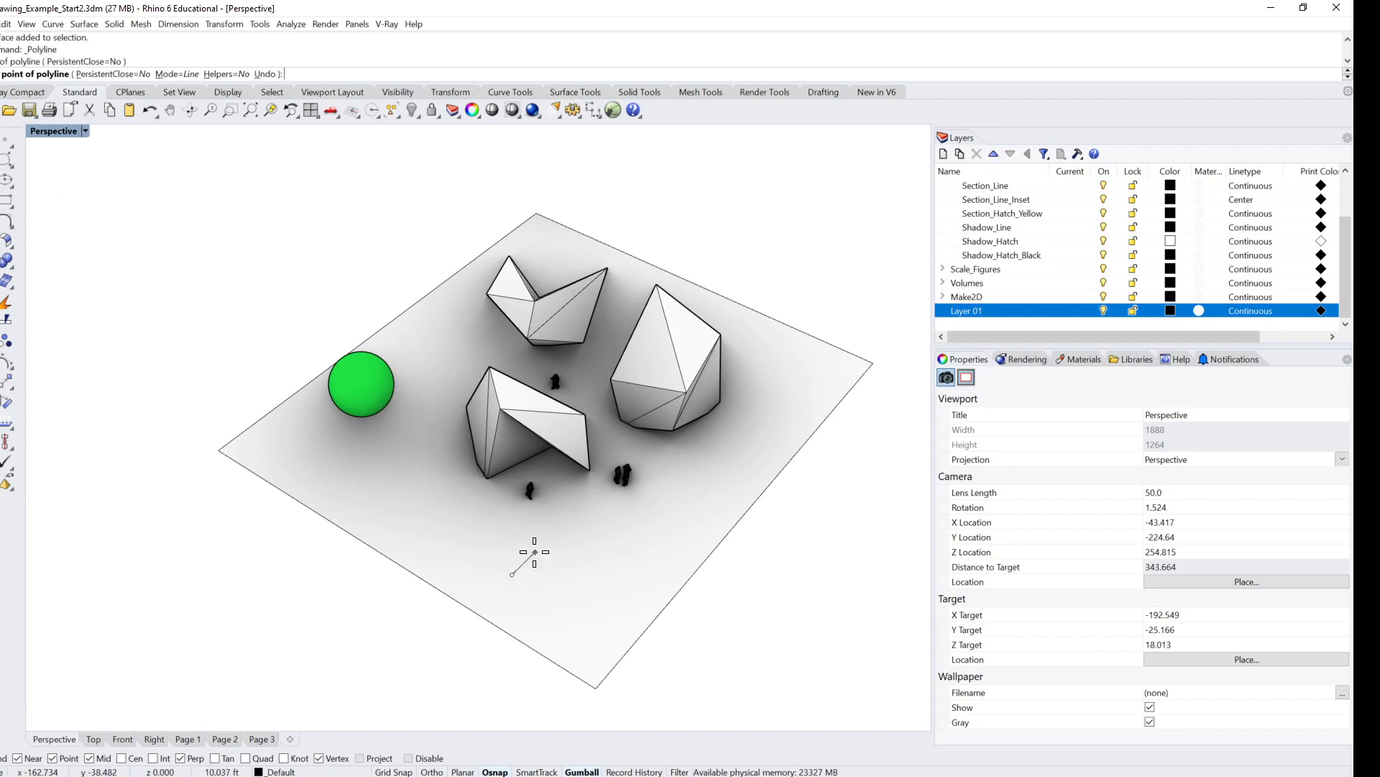
pyautogui.click(533, 554)
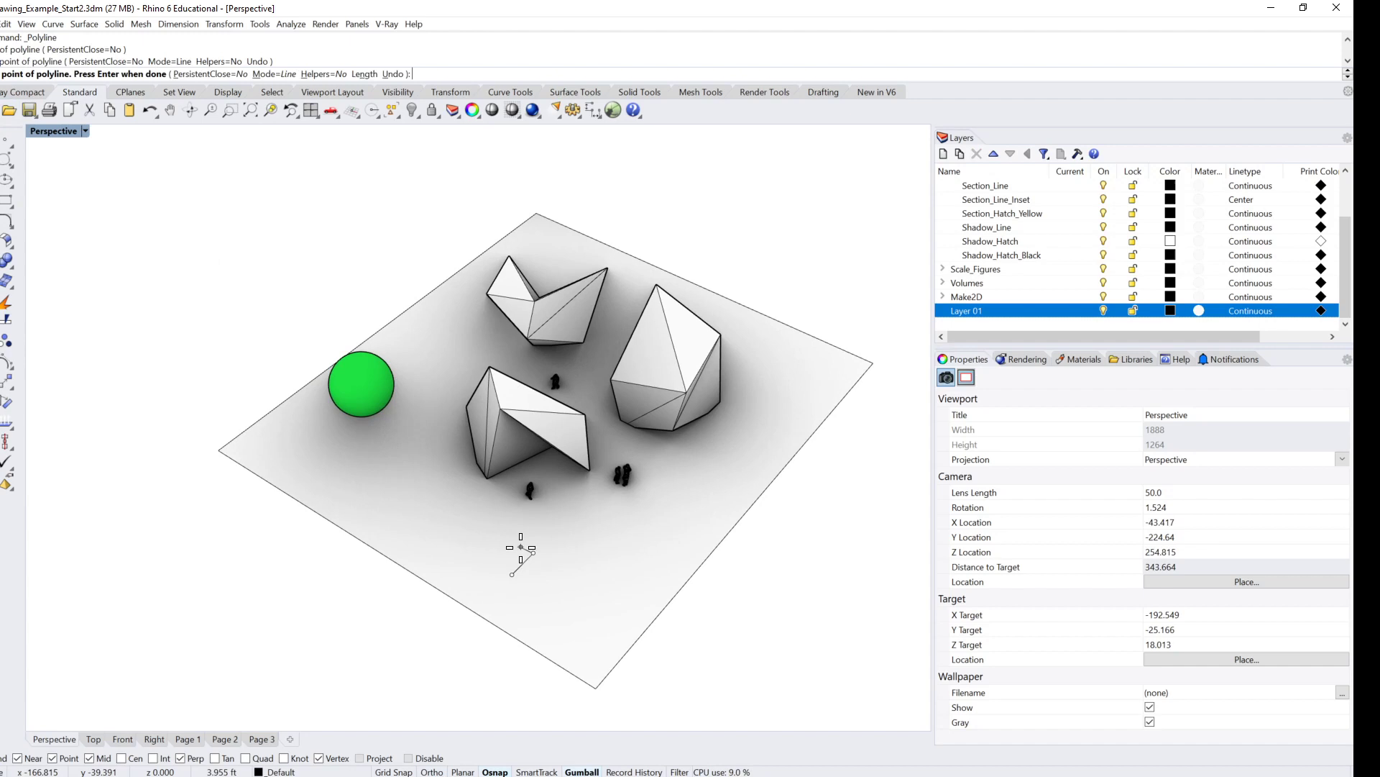
pyautogui.click(521, 547)
pyautogui.click(557, 536)
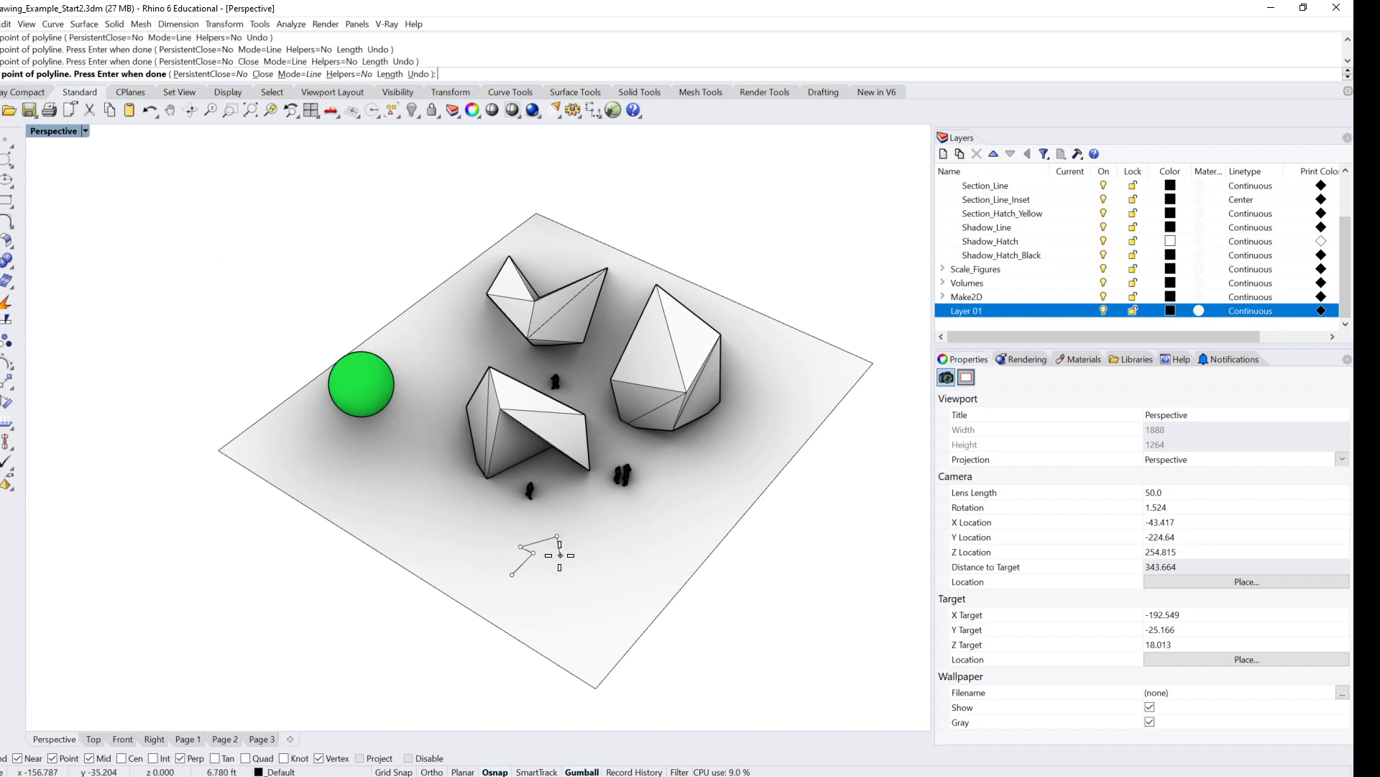
pyautogui.click(559, 558)
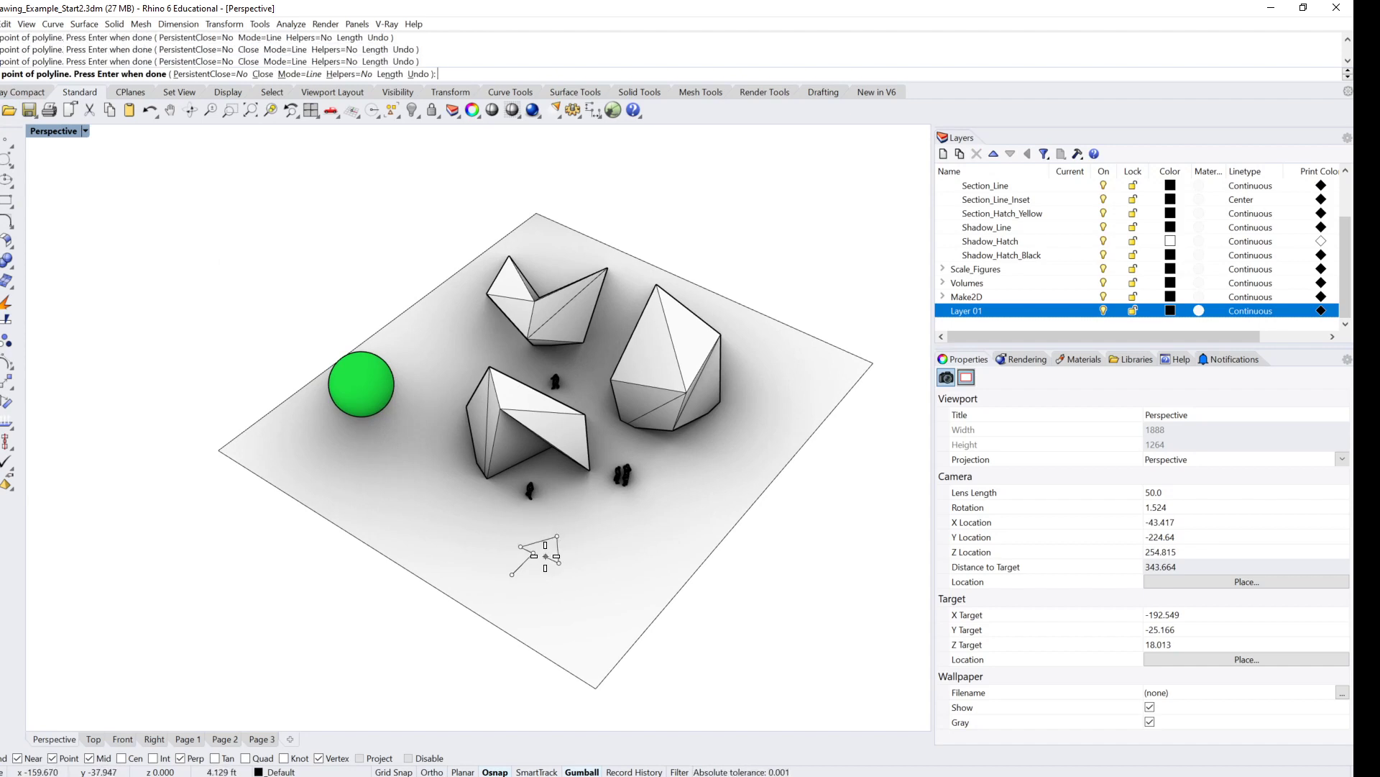
pyautogui.click(546, 556)
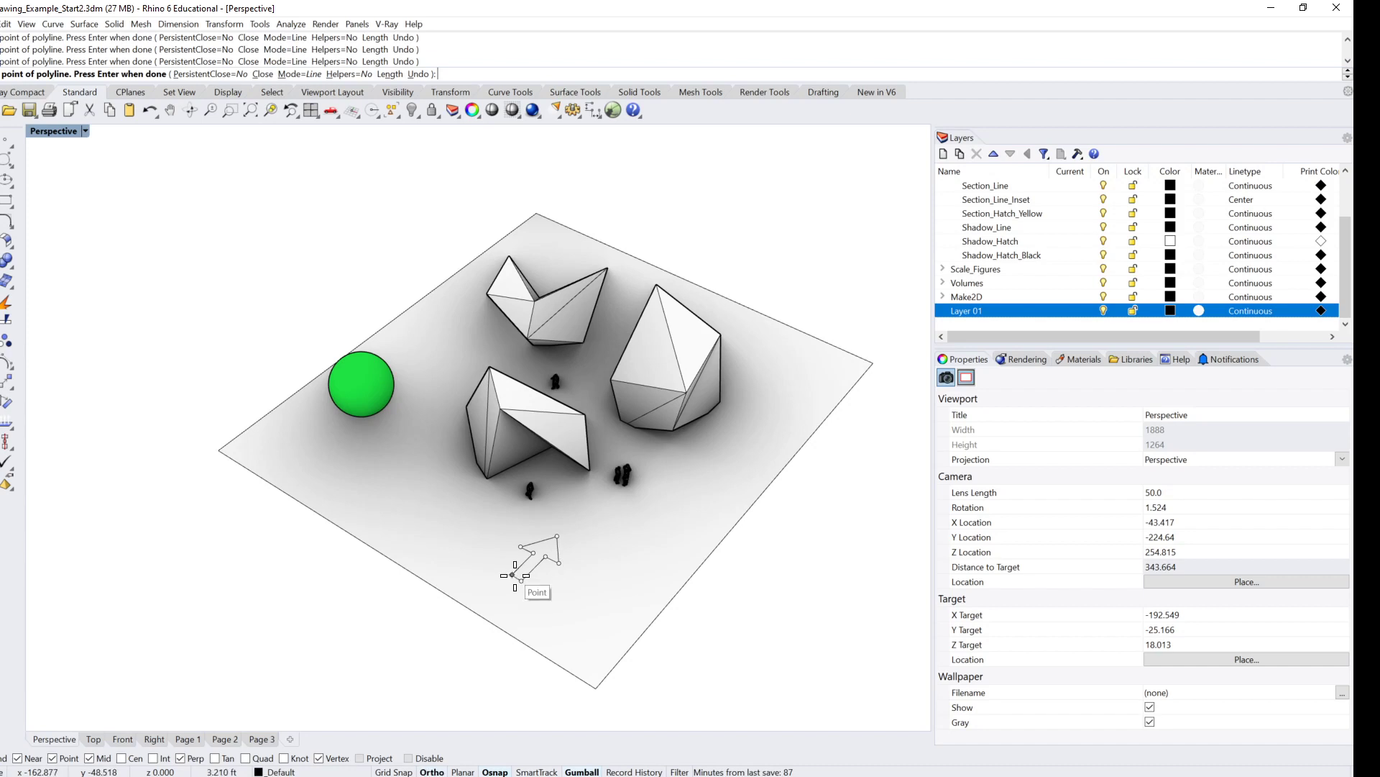
pyautogui.click(512, 575)
pyautogui.click(534, 576)
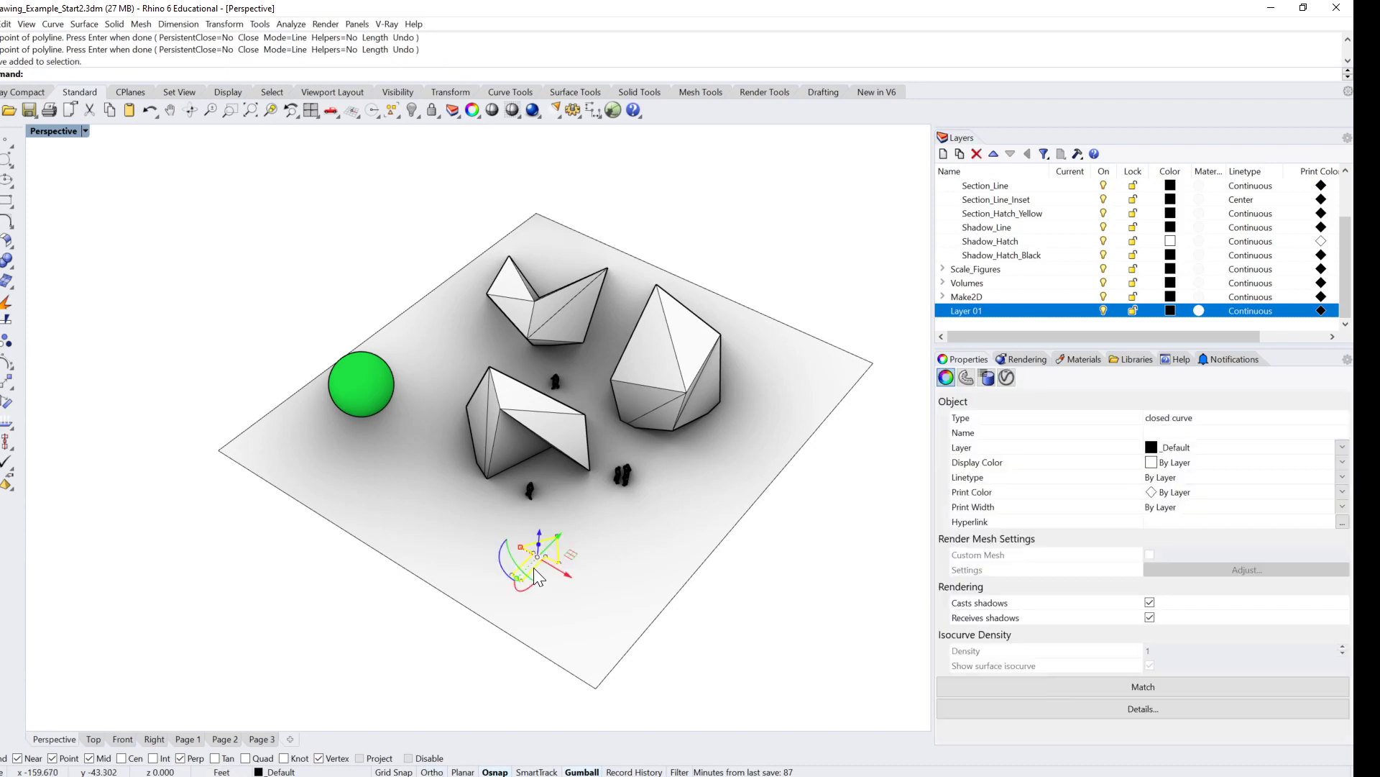
pyautogui.write('PlanarSrf')
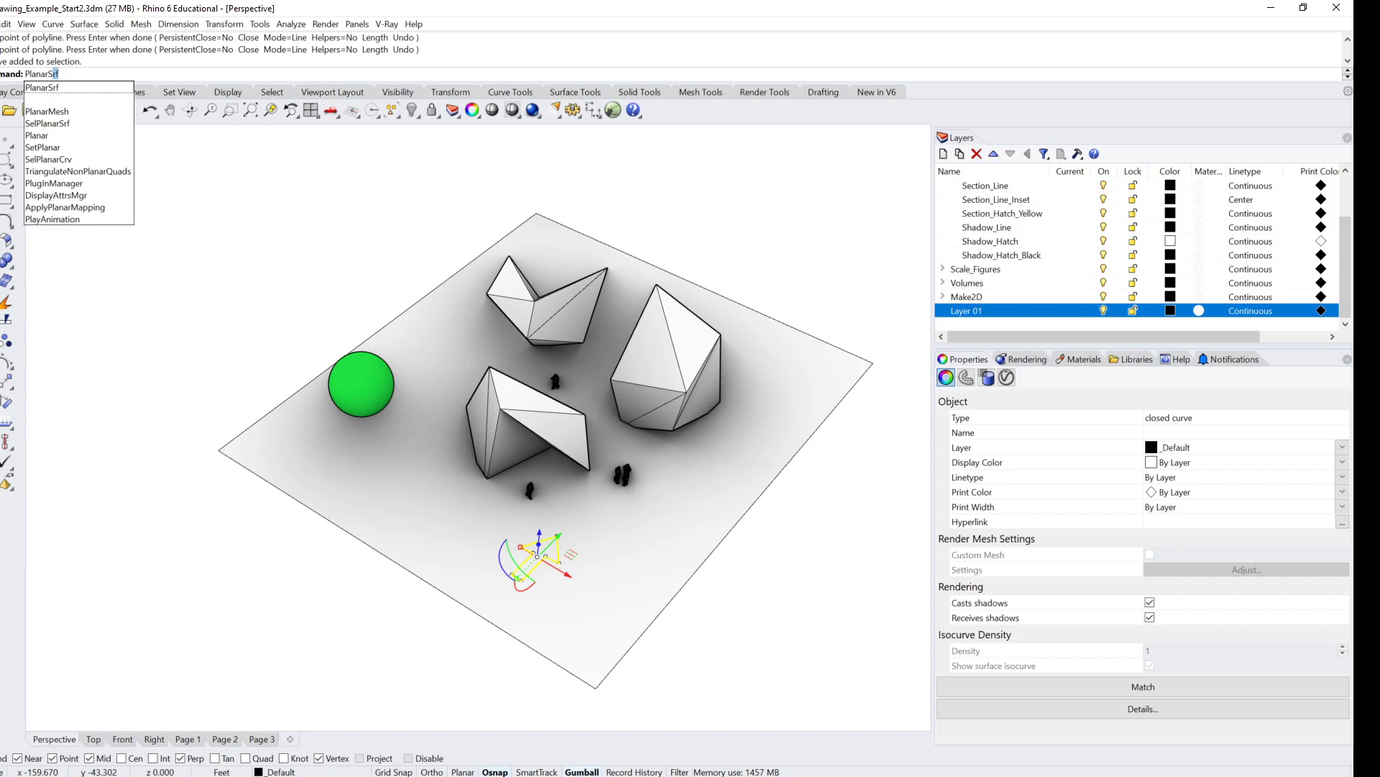
pyautogui.press('Return')
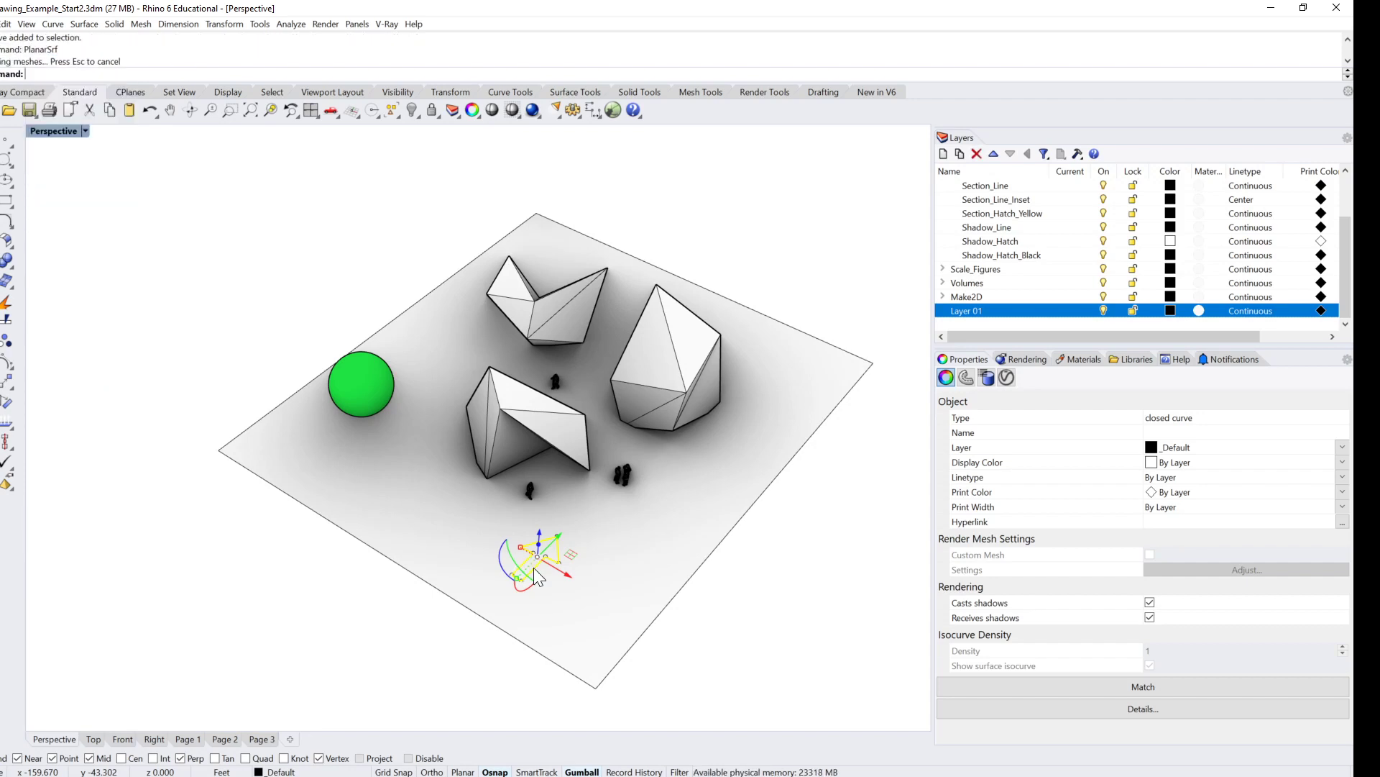
# Step: Raise the arrow surface slightly off the ground and assign it the green Custom material
pyautogui.scroll(3, 532, 564)
pyautogui.moveTo(375, 689); pyautogui.dragTo(637, 491)
pyautogui.moveTo(537, 529); pyautogui.dragTo(545, 516)
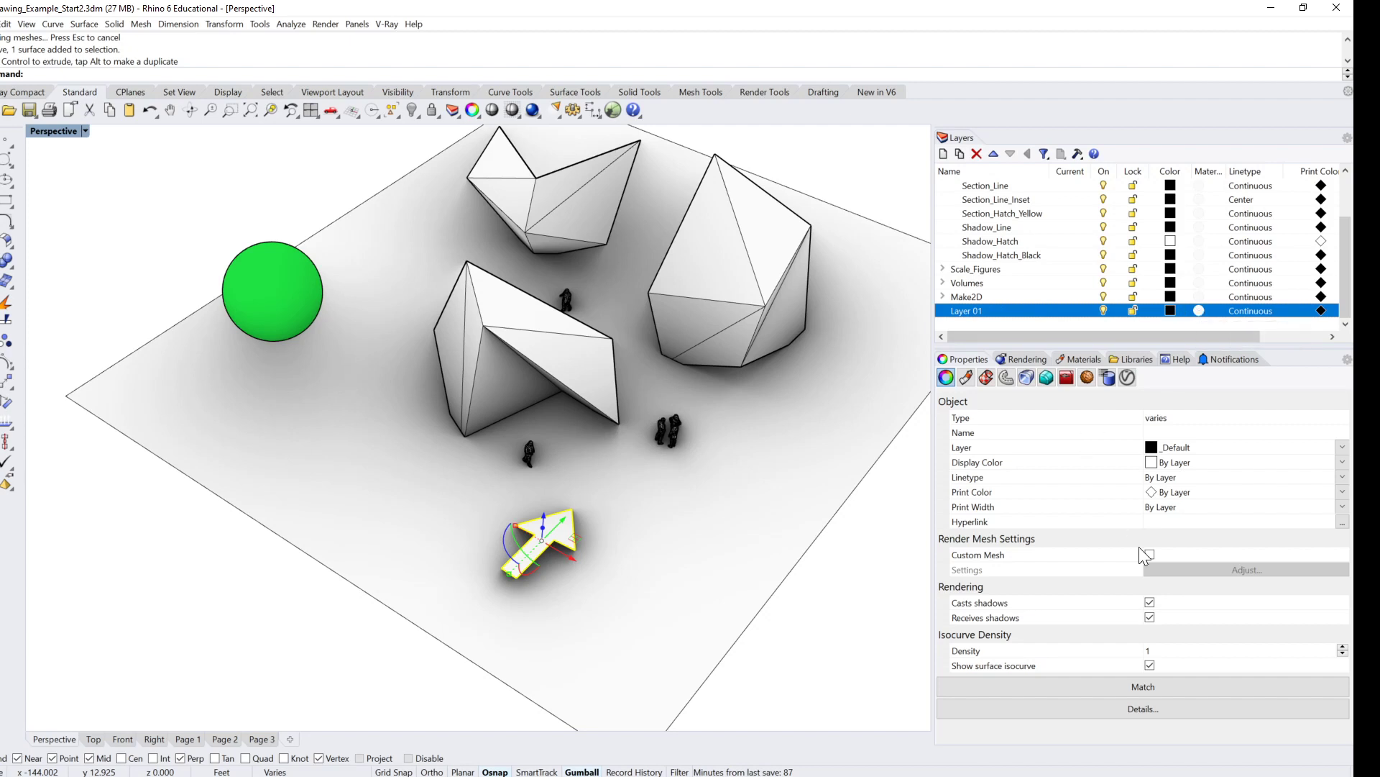
pyautogui.click(966, 376)
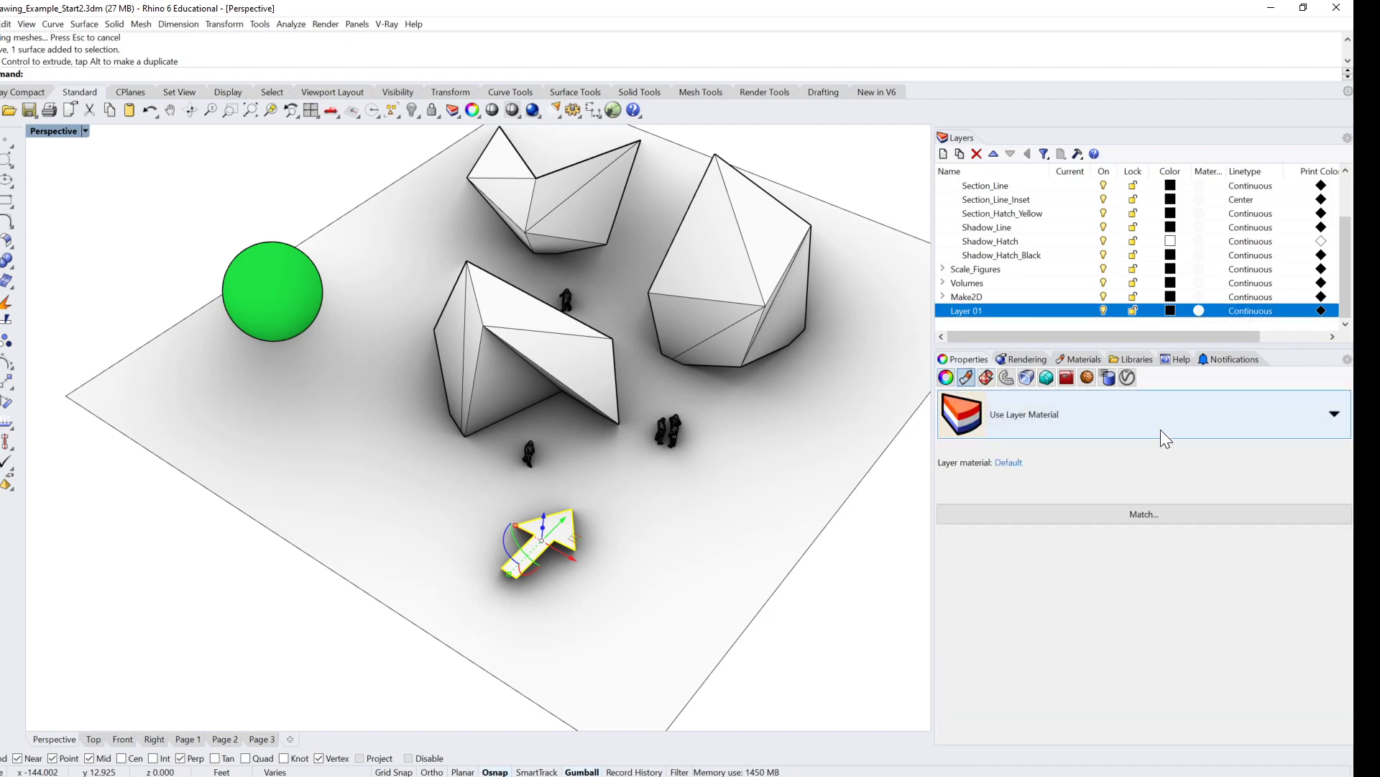
pyautogui.click(1214, 420)
pyautogui.click(1012, 632)
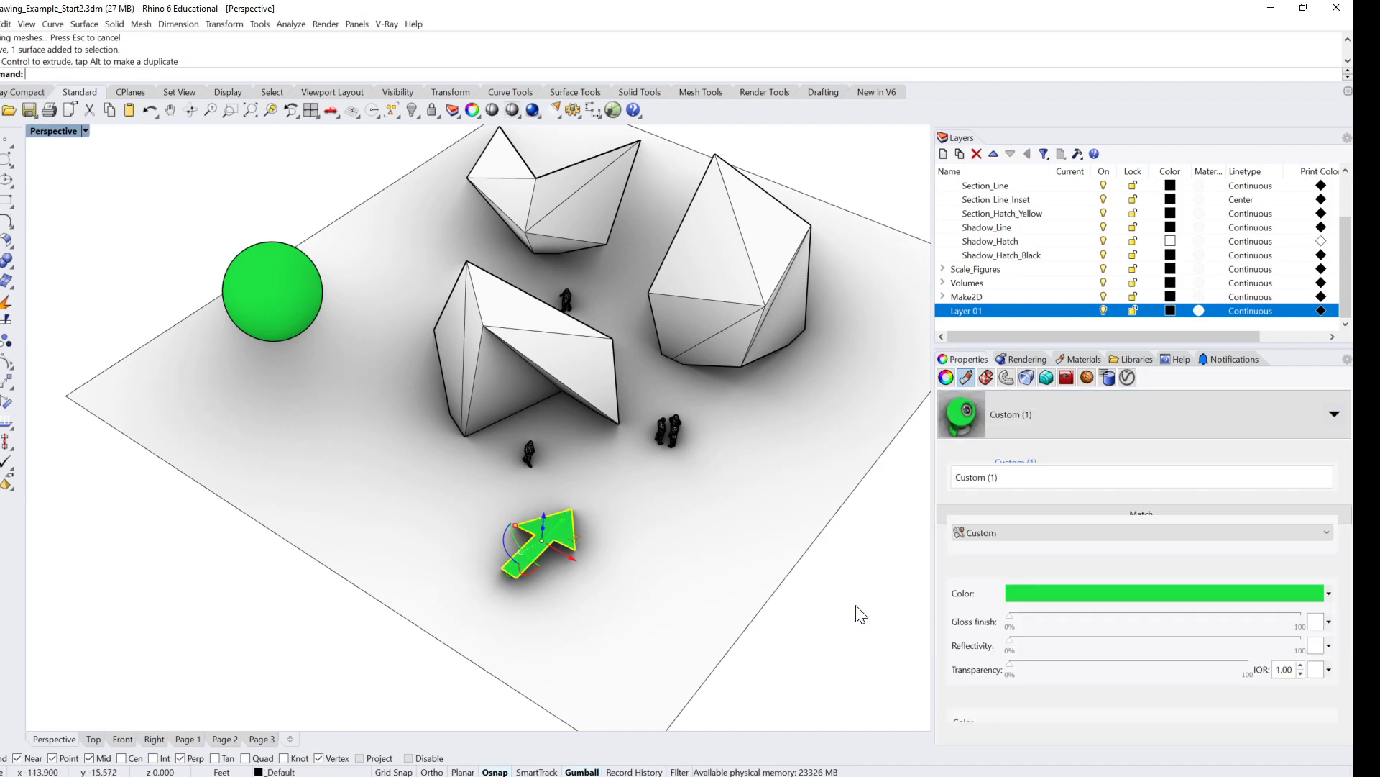
pyautogui.click(855, 611)
pyautogui.moveTo(845, 606); pyautogui.dragTo(629, 503, button='right')
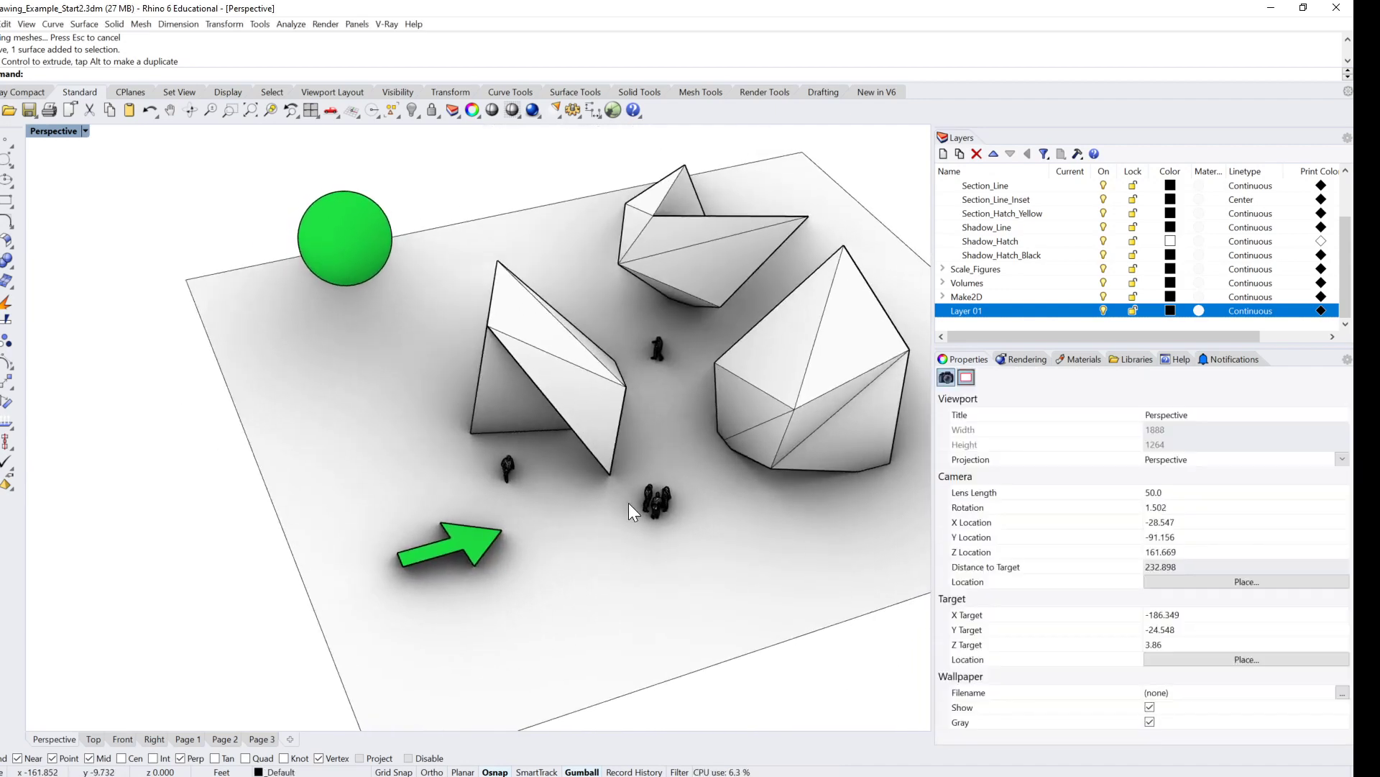
# Step: Select the green arrow and try ExtrudeCrv, then cancel the prompt
pyautogui.scroll(-10, 628, 503)
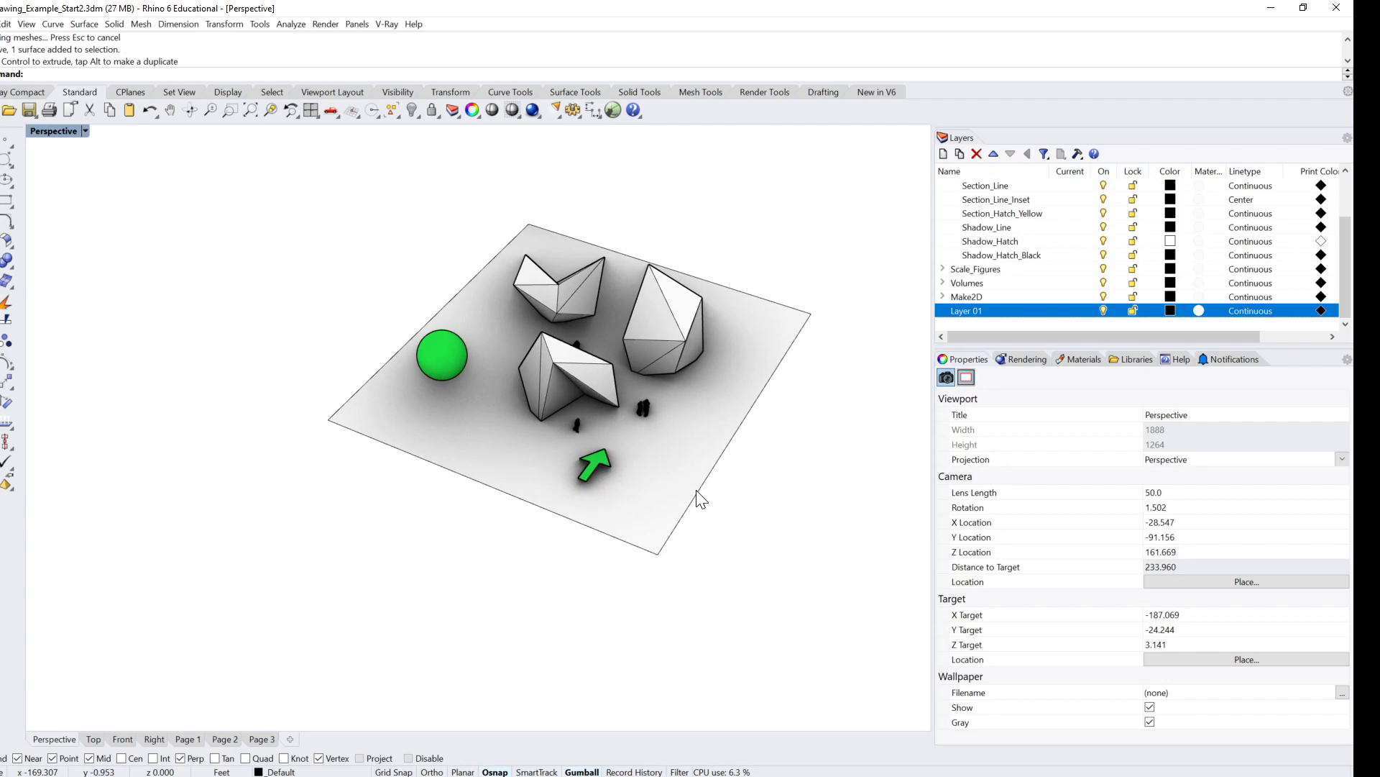
pyautogui.scroll(5, 667, 464)
pyautogui.keyDown('shift'); pyautogui.moveTo(649, 441); pyautogui.dragTo(635, 478, button='right'); pyautogui.keyUp('shift')
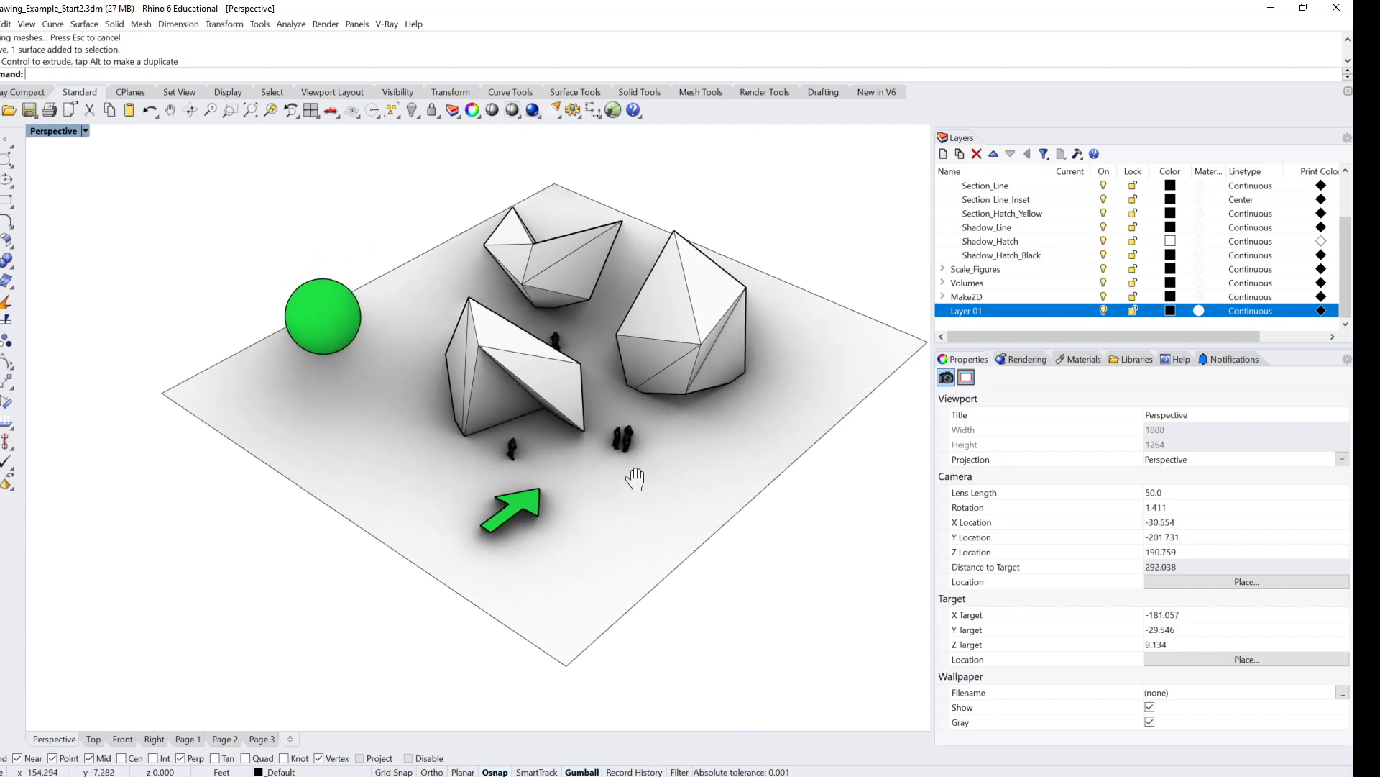
pyautogui.scroll(5, 590, 458)
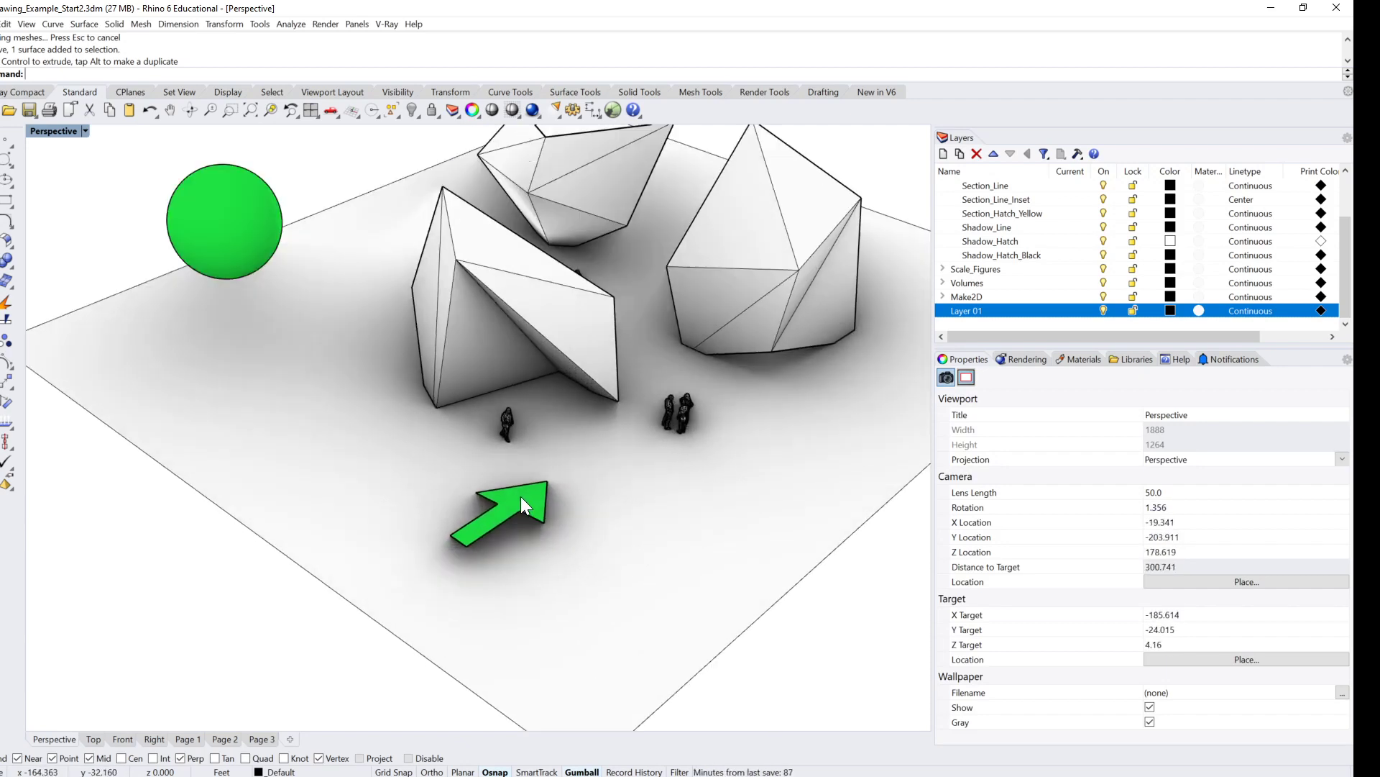
pyautogui.click(528, 498)
pyautogui.write('E')
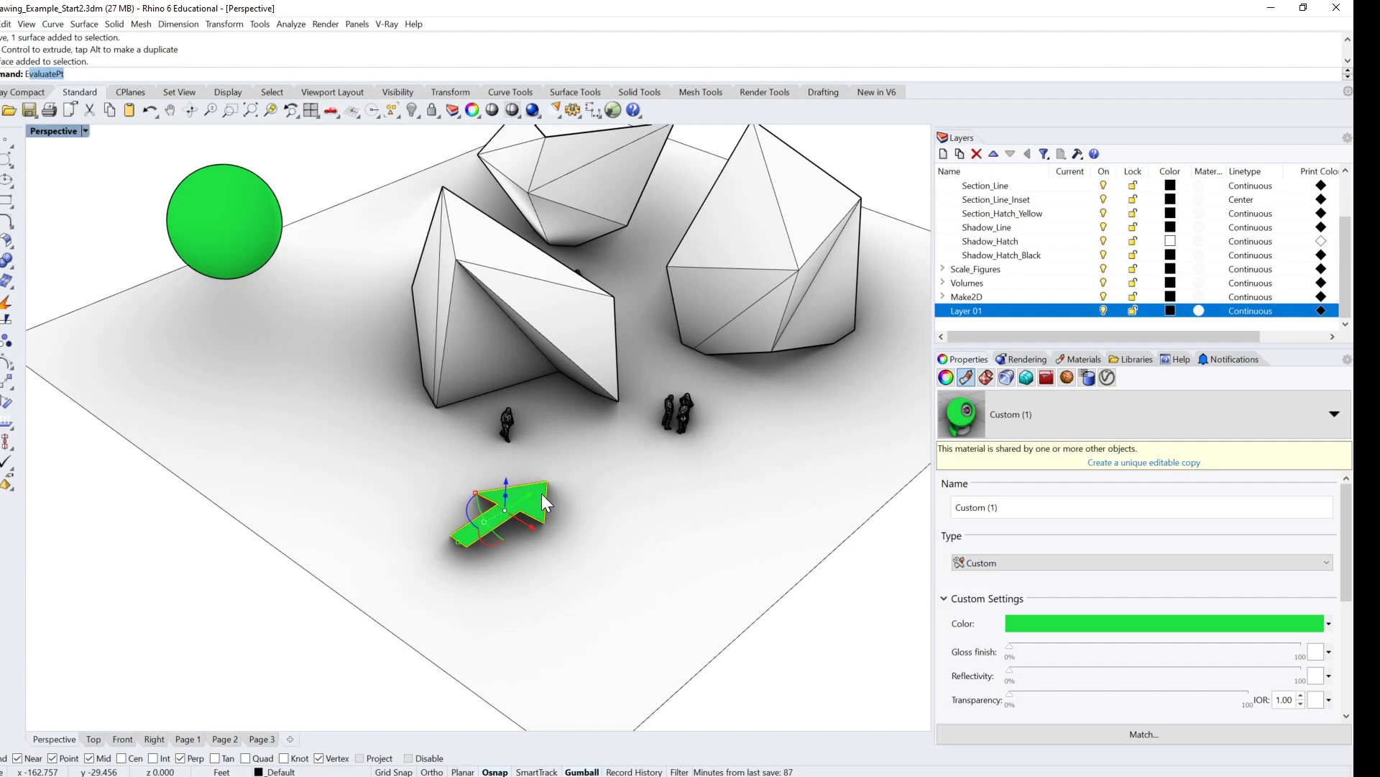
pyautogui.write('xtruds')
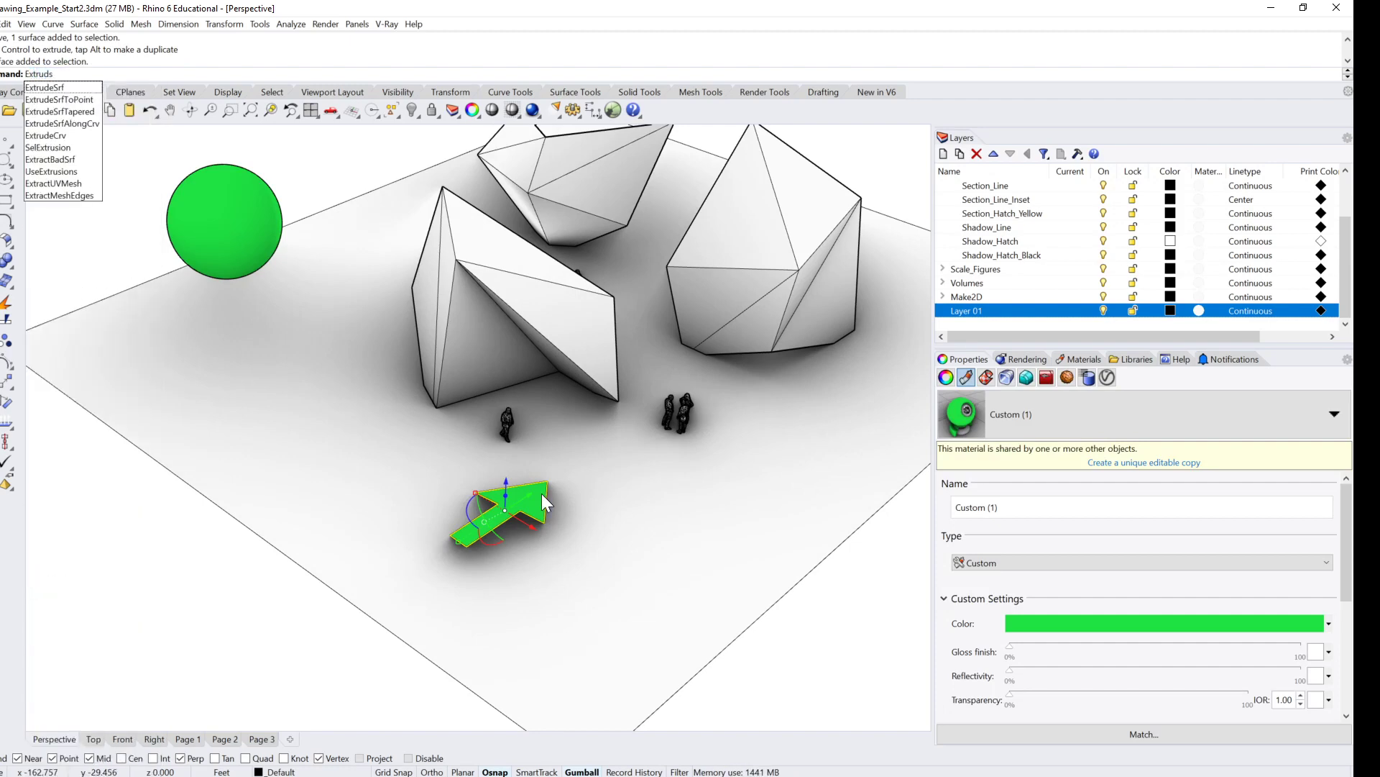
pyautogui.press('BackSpace')
pyautogui.write('eCrv')
pyautogui.press('Return')
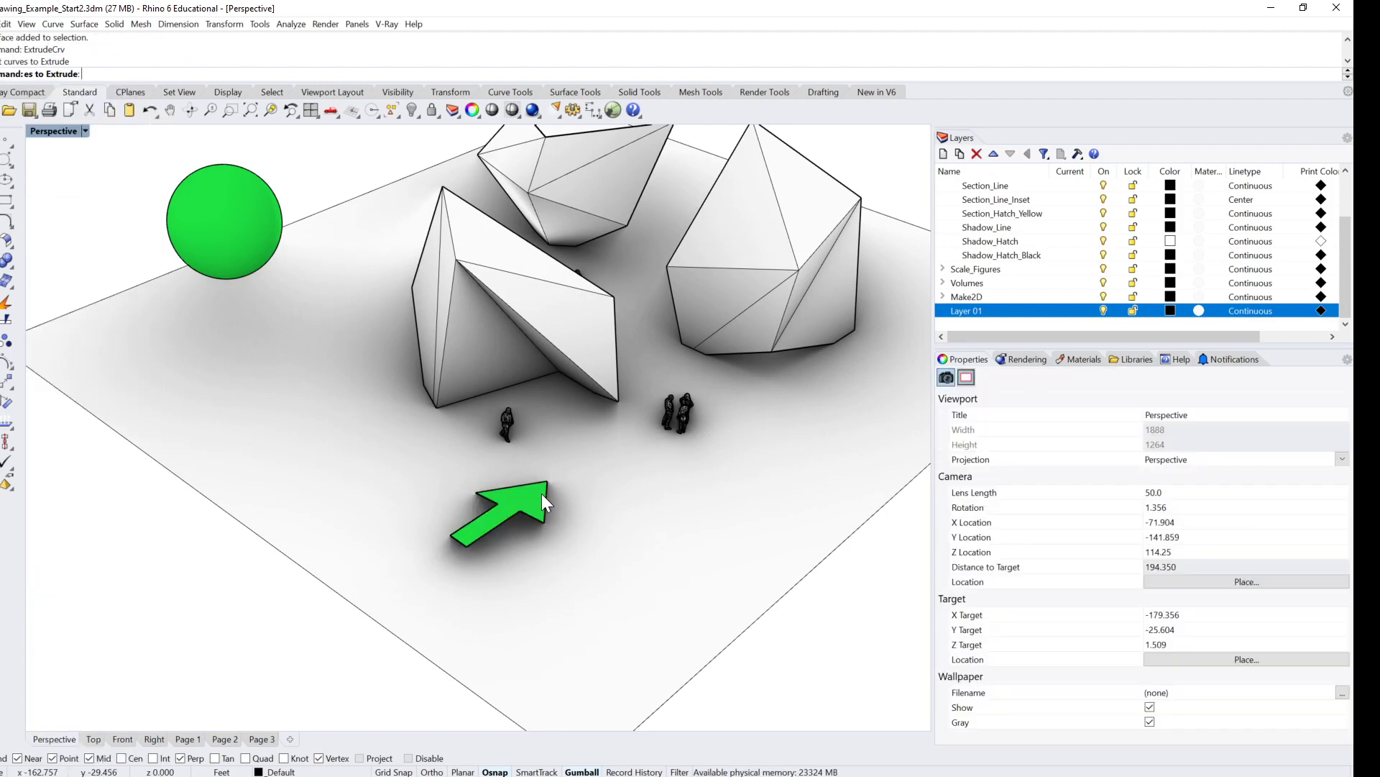
pyautogui.press('Escape')
# Step: Extrude the arrow surface with ExtrudeSrf to a thin slab thickness
pyautogui.keyDown('ctrl'); pyautogui.keyDown('shift'); pyautogui.click(516, 493); pyautogui.keyUp('shift'); pyautogui.keyUp('ctrl')
pyautogui.click(558, 538)
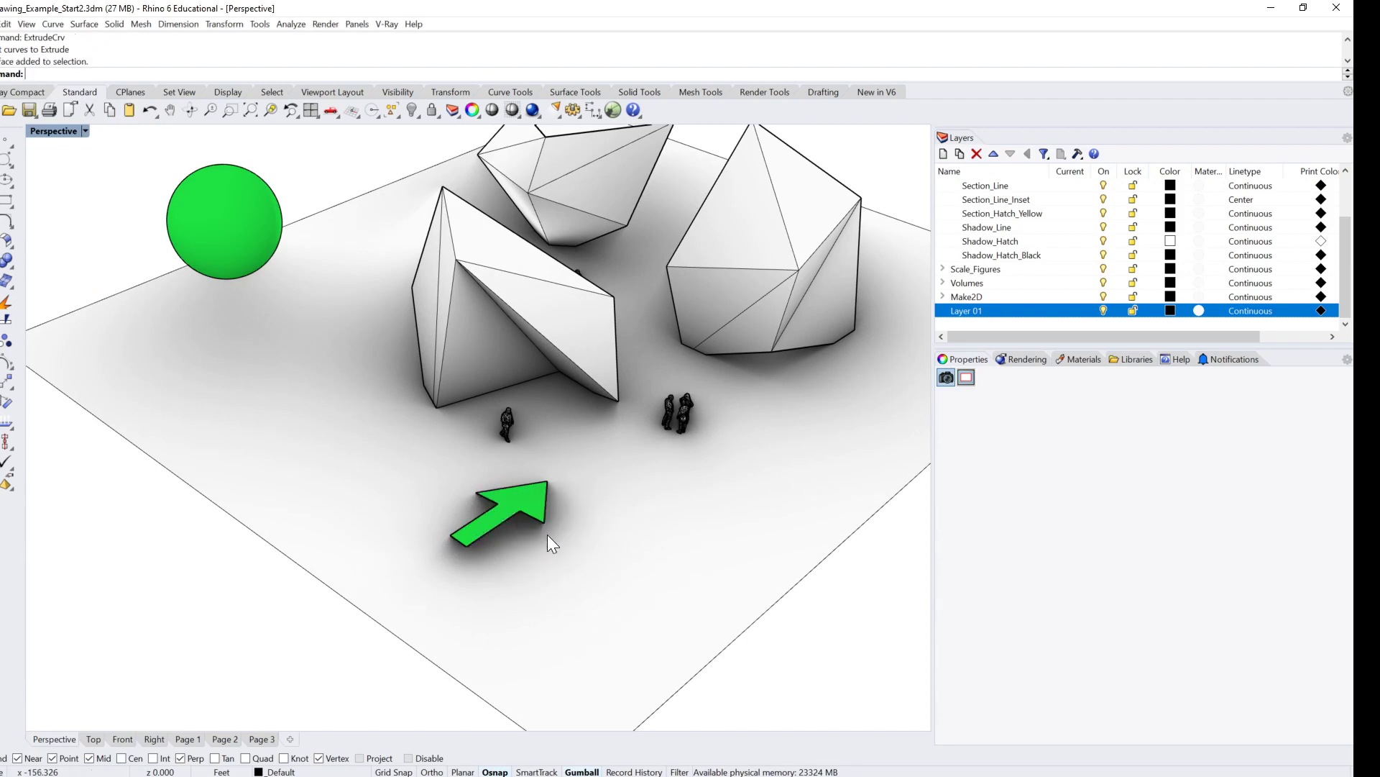
pyautogui.write('ExtrudeSrf')
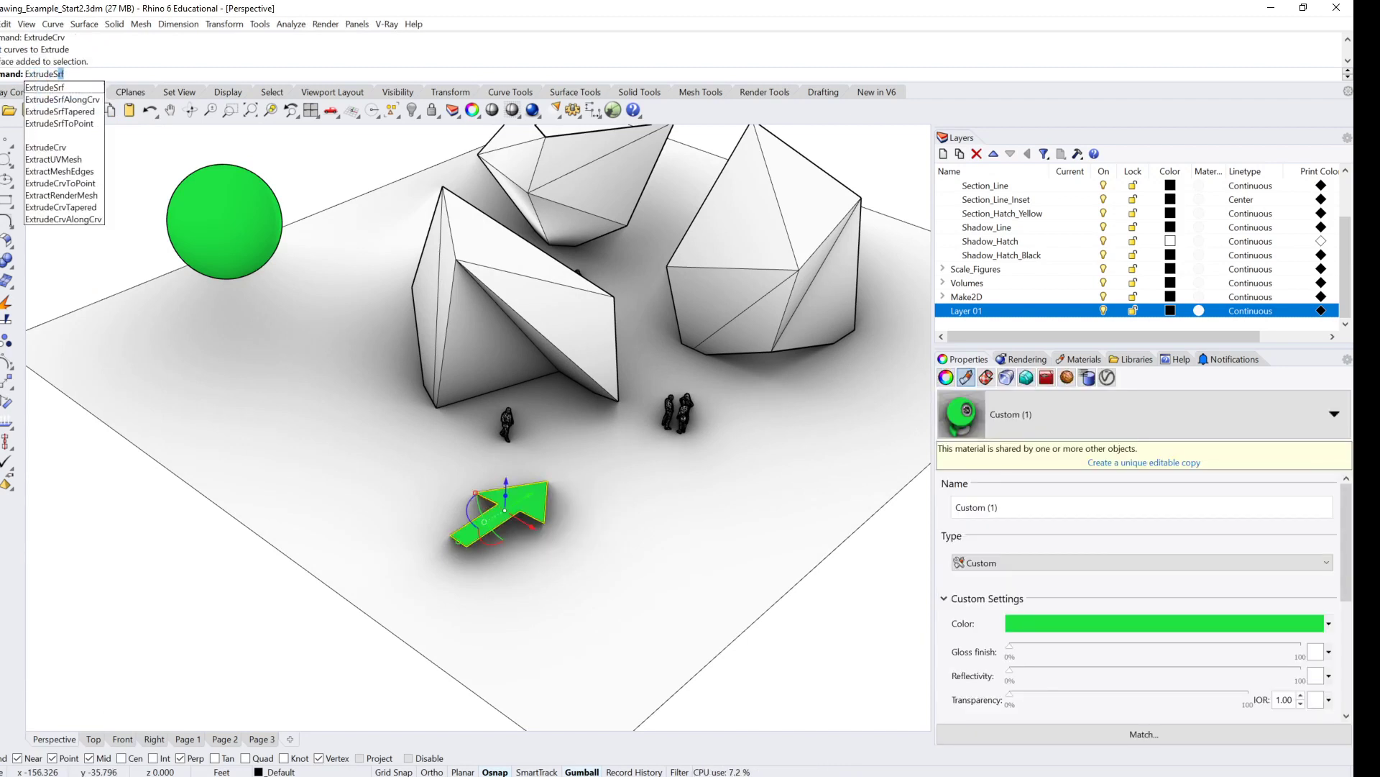
pyautogui.press('Return')
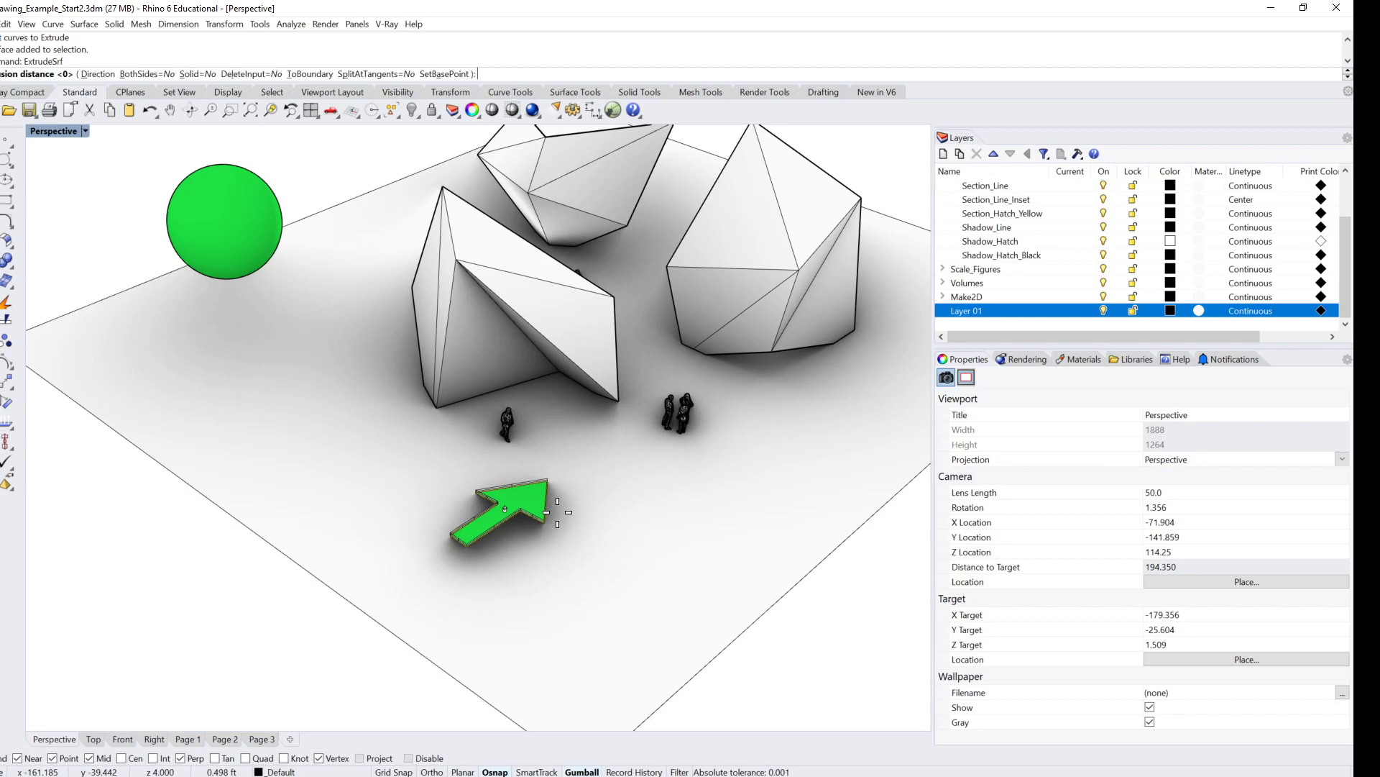
pyautogui.click(558, 520)
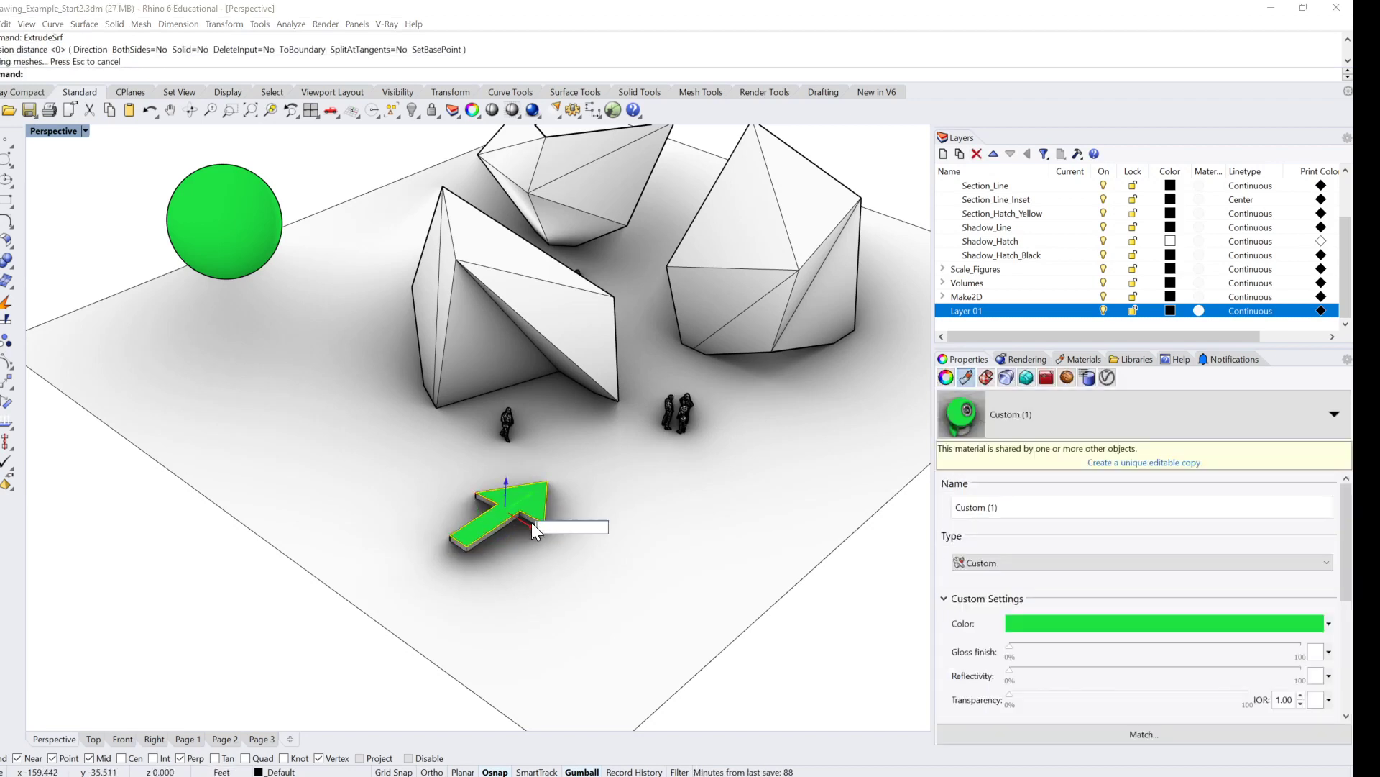
pyautogui.click(534, 520)
pyautogui.scroll(3, 534, 520)
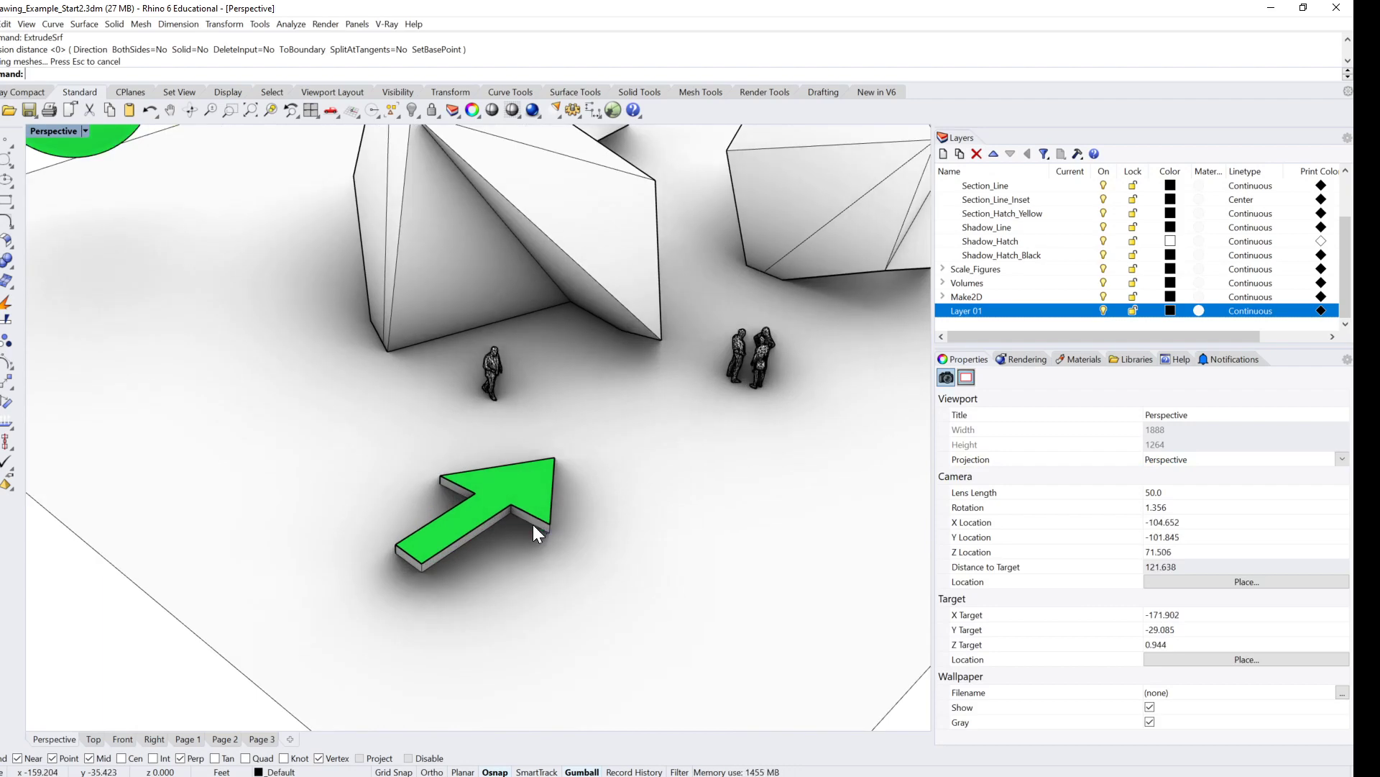
pyautogui.click(533, 523)
pyautogui.press('Escape')
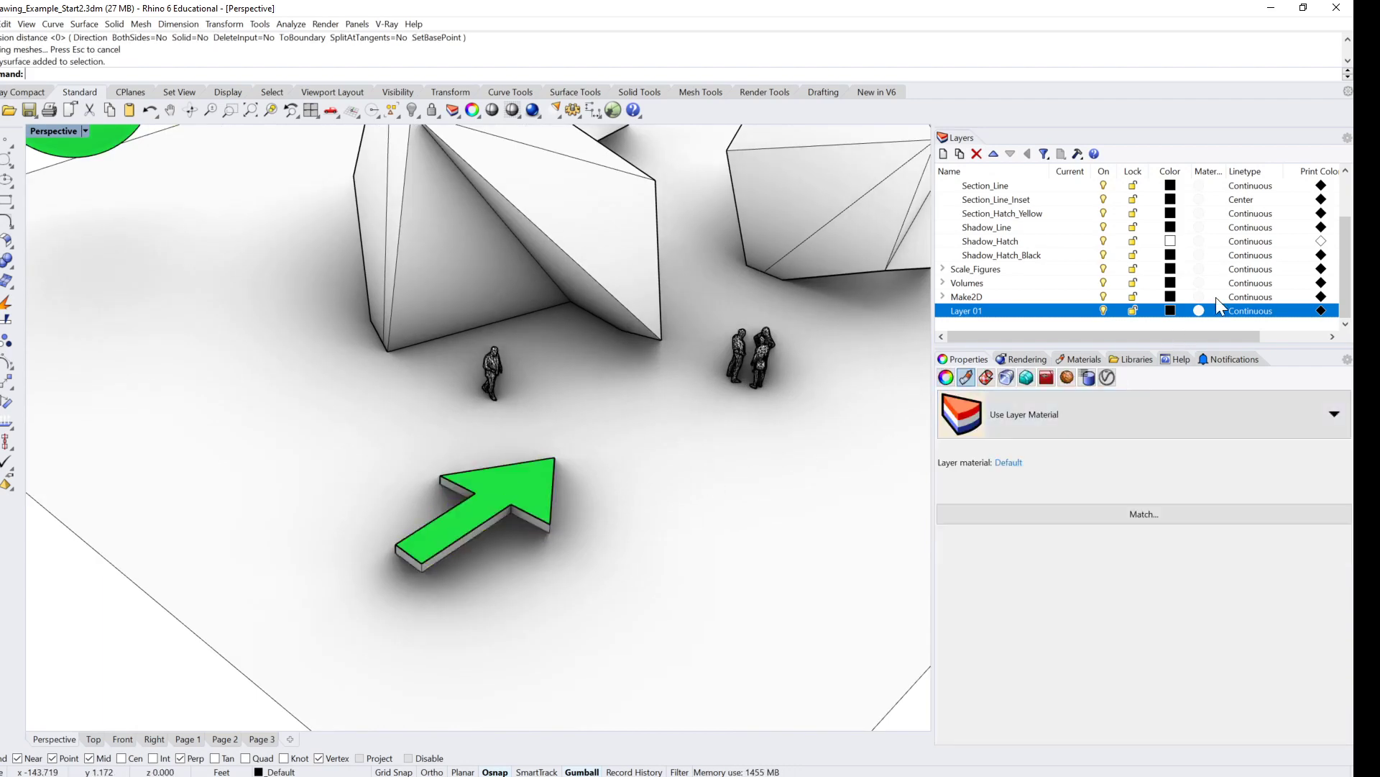
# Step: Move the arrow surface and solid onto Layer 01
pyautogui.scroll(-5, 376, 662)
pyautogui.moveTo(333, 665); pyautogui.dragTo(542, 515)
pyautogui.rightClick(955, 316)
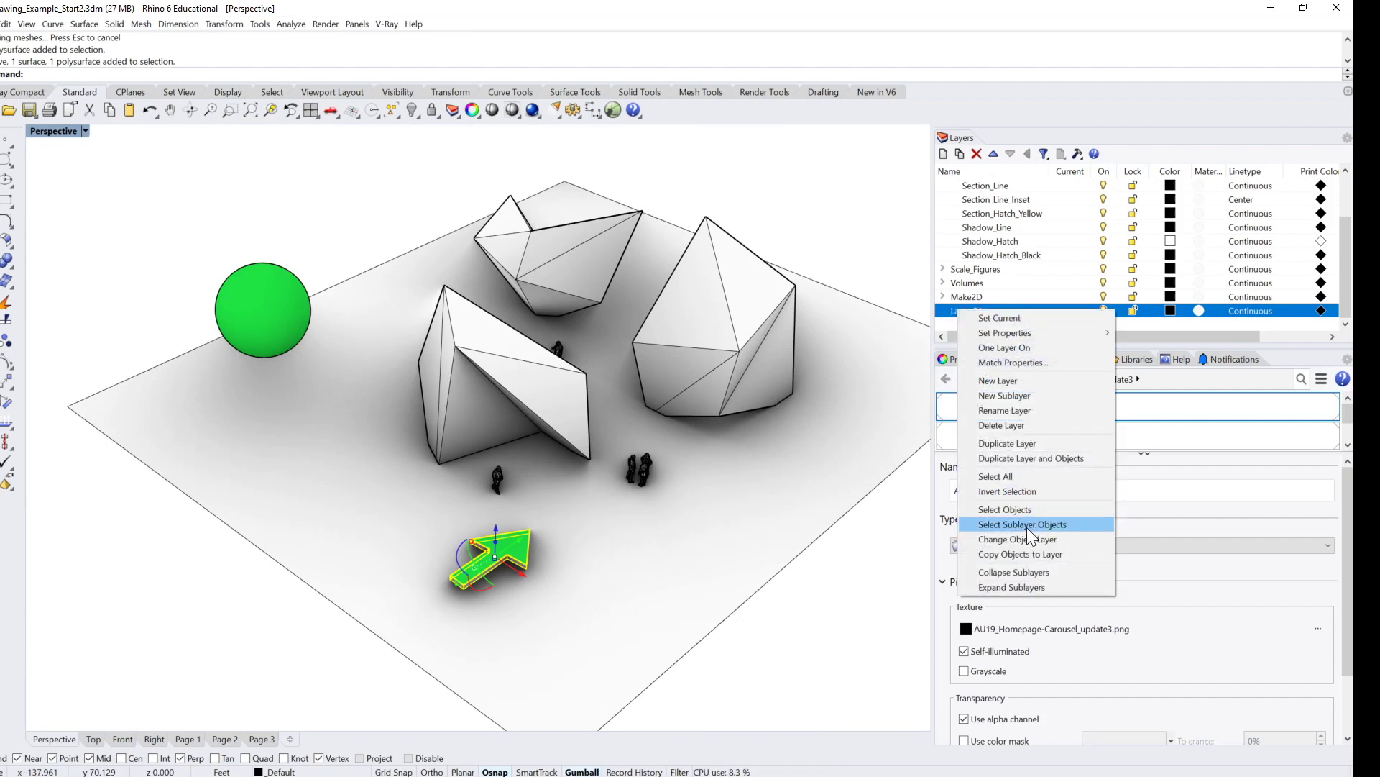
pyautogui.click(1021, 539)
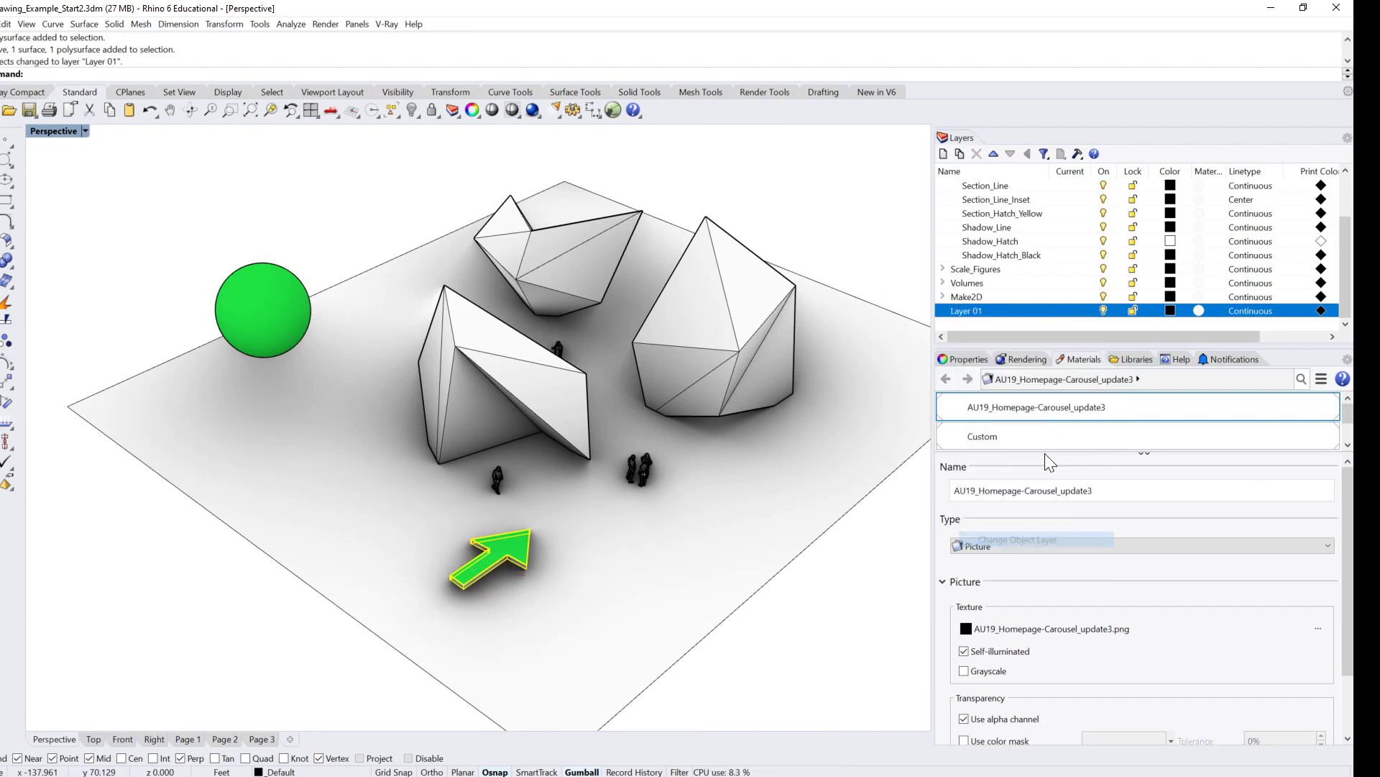
# Step: Give Layer 01 the green Custom (1) material
pyautogui.click(1198, 311)
pyautogui.click(768, 172)
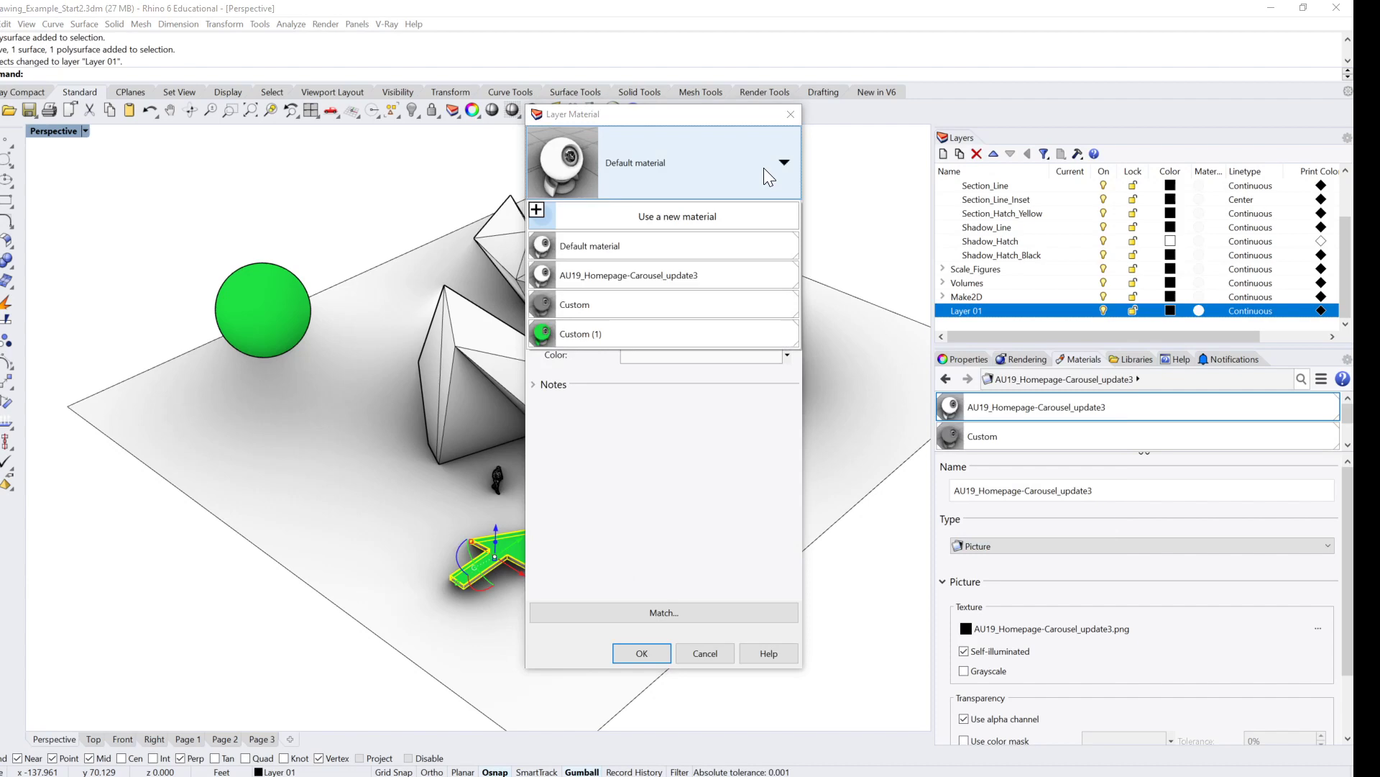
pyautogui.click(614, 333)
pyautogui.click(652, 651)
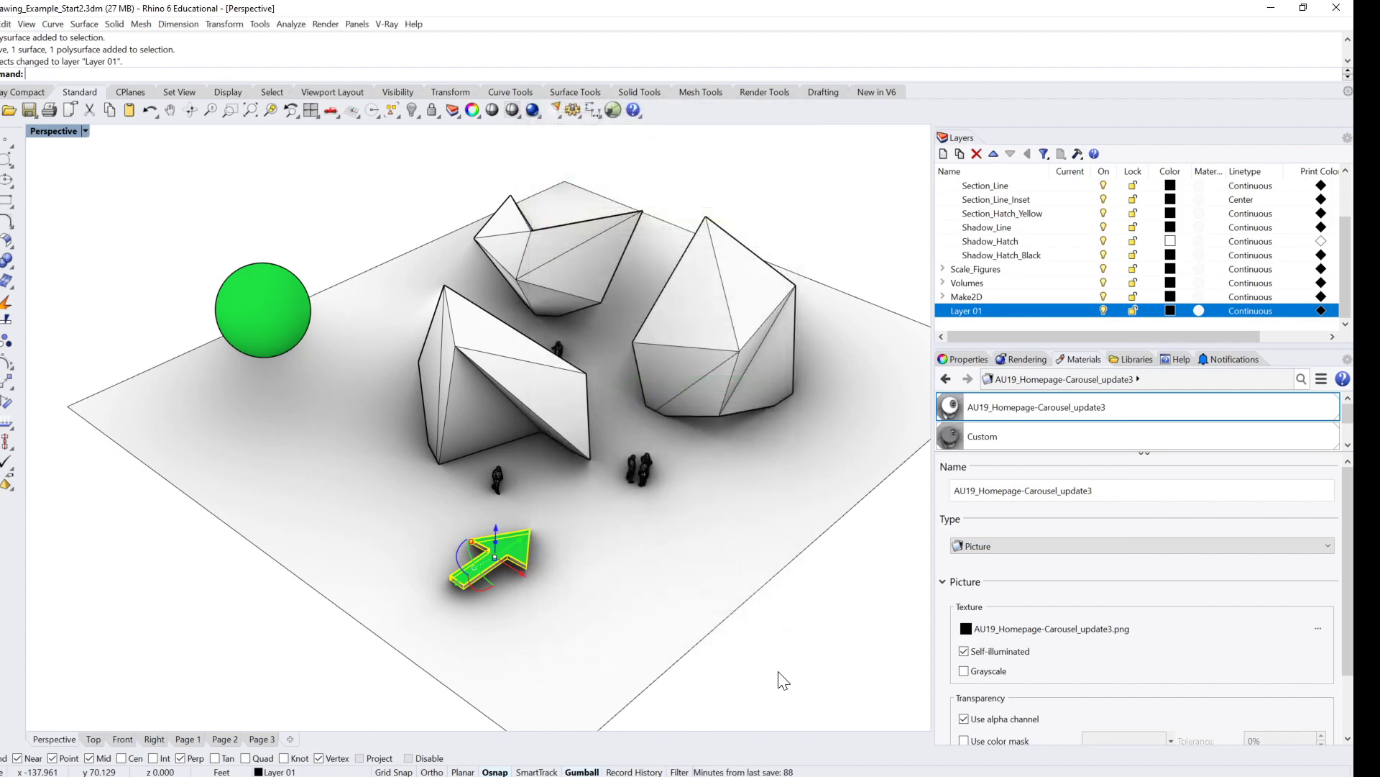
# Step: Delete the leftover flat arrow surface and restore the oblique site view
pyautogui.press('Escape')
pyautogui.scroll(4, 641, 573)
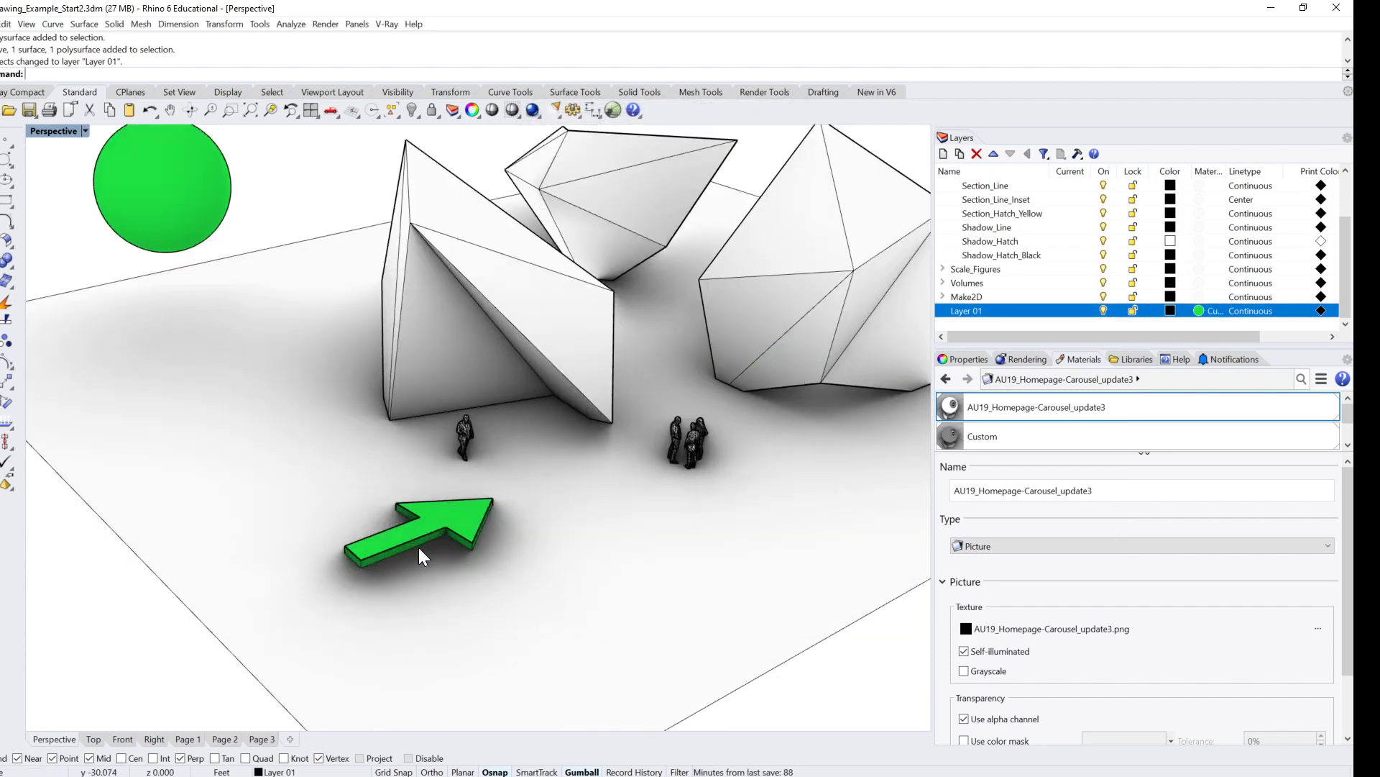
pyautogui.scroll(2, 418, 546)
pyautogui.click(436, 520)
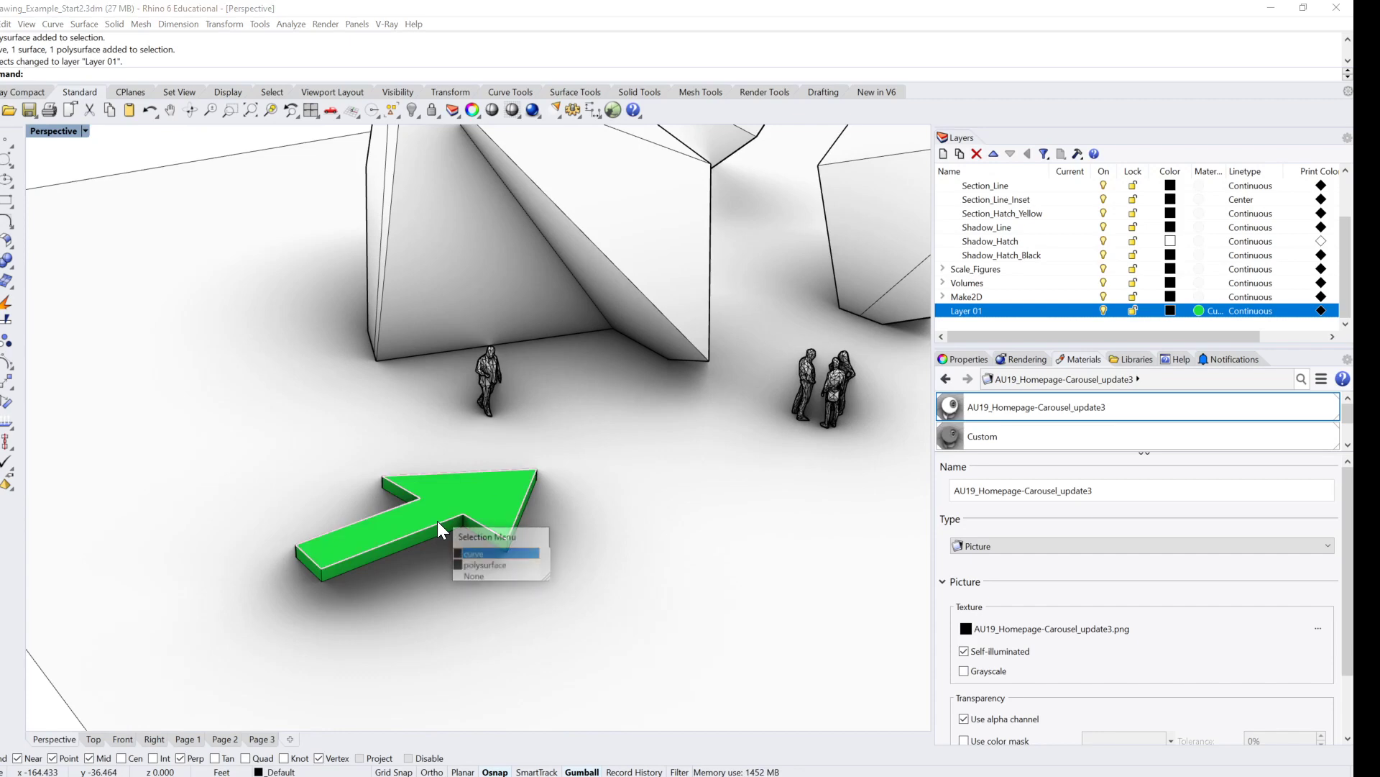
pyautogui.click(481, 551)
pyautogui.press('Delete')
pyautogui.moveTo(480, 550); pyautogui.dragTo(482, 458, button='right')
pyautogui.press('Home')
pyautogui.press('Home')
pyautogui.press('Home')
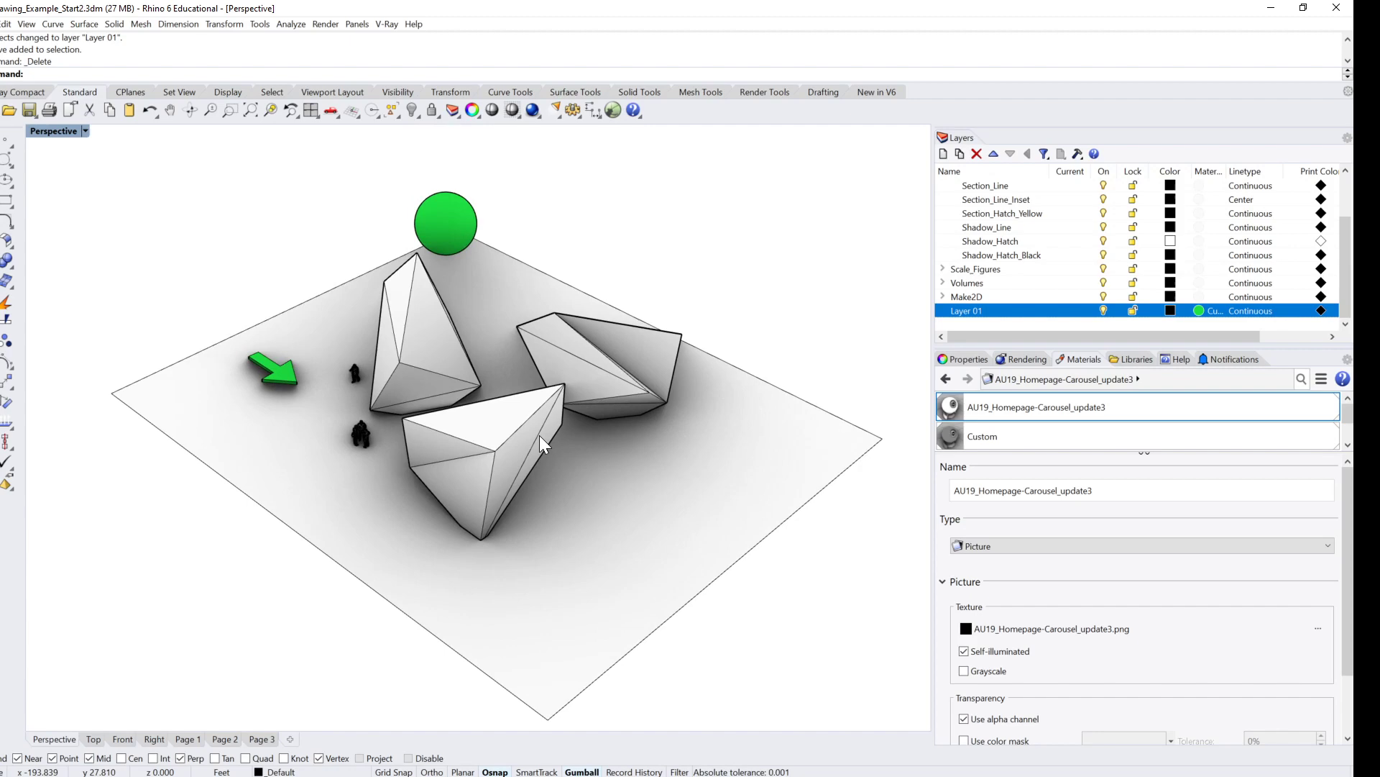
pyautogui.moveTo(541, 430); pyautogui.dragTo(568, 475, button='right')
pyautogui.click(85, 131)
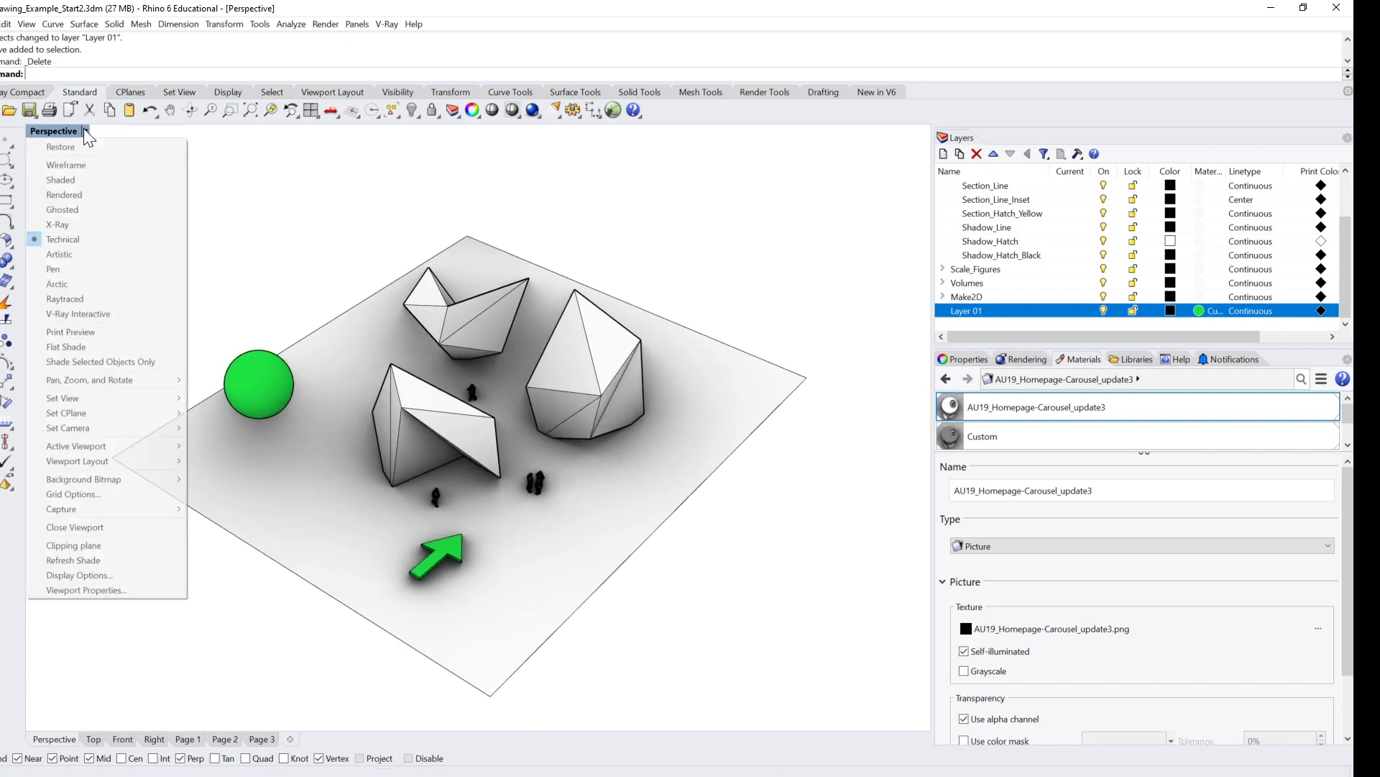
pyautogui.click(106, 575)
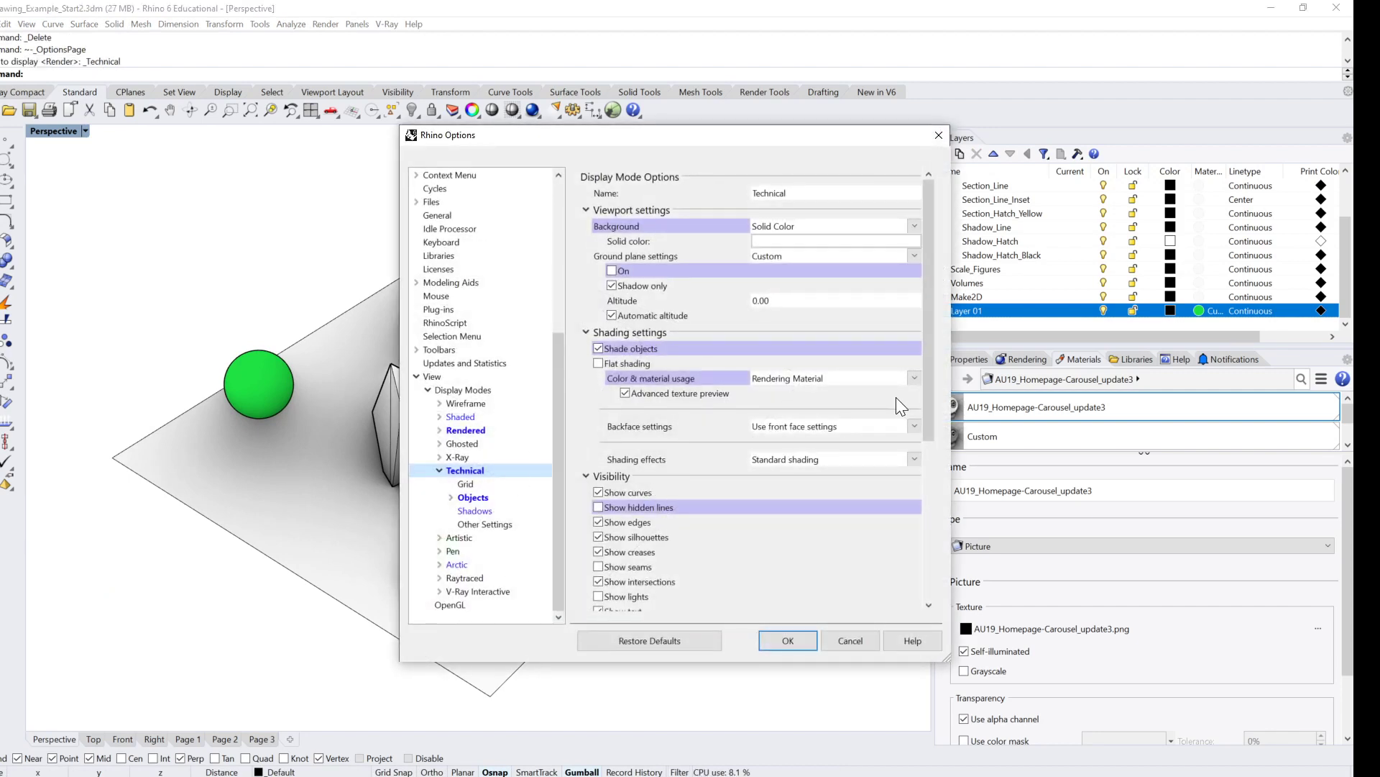
pyautogui.scroll(-5, 877, 445)
pyautogui.click(891, 471)
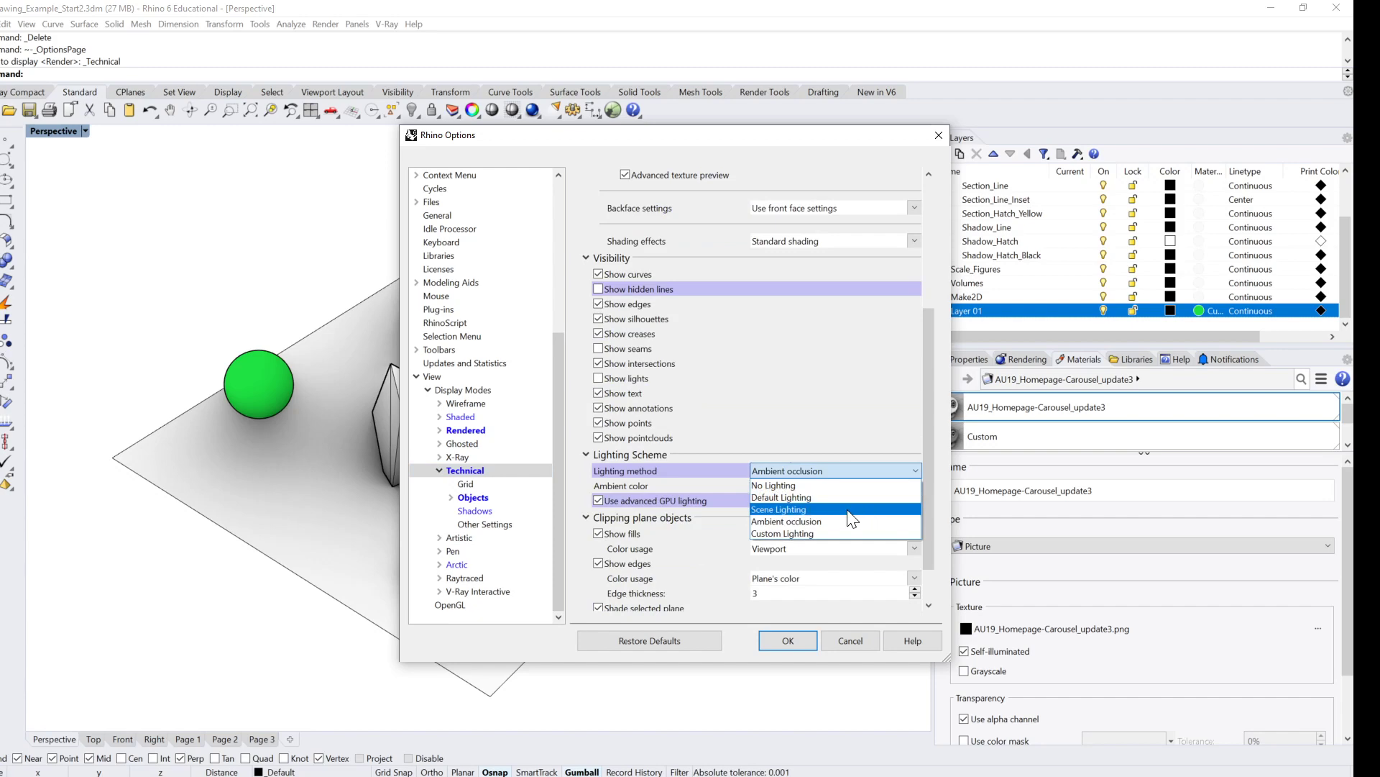
pyautogui.click(848, 509)
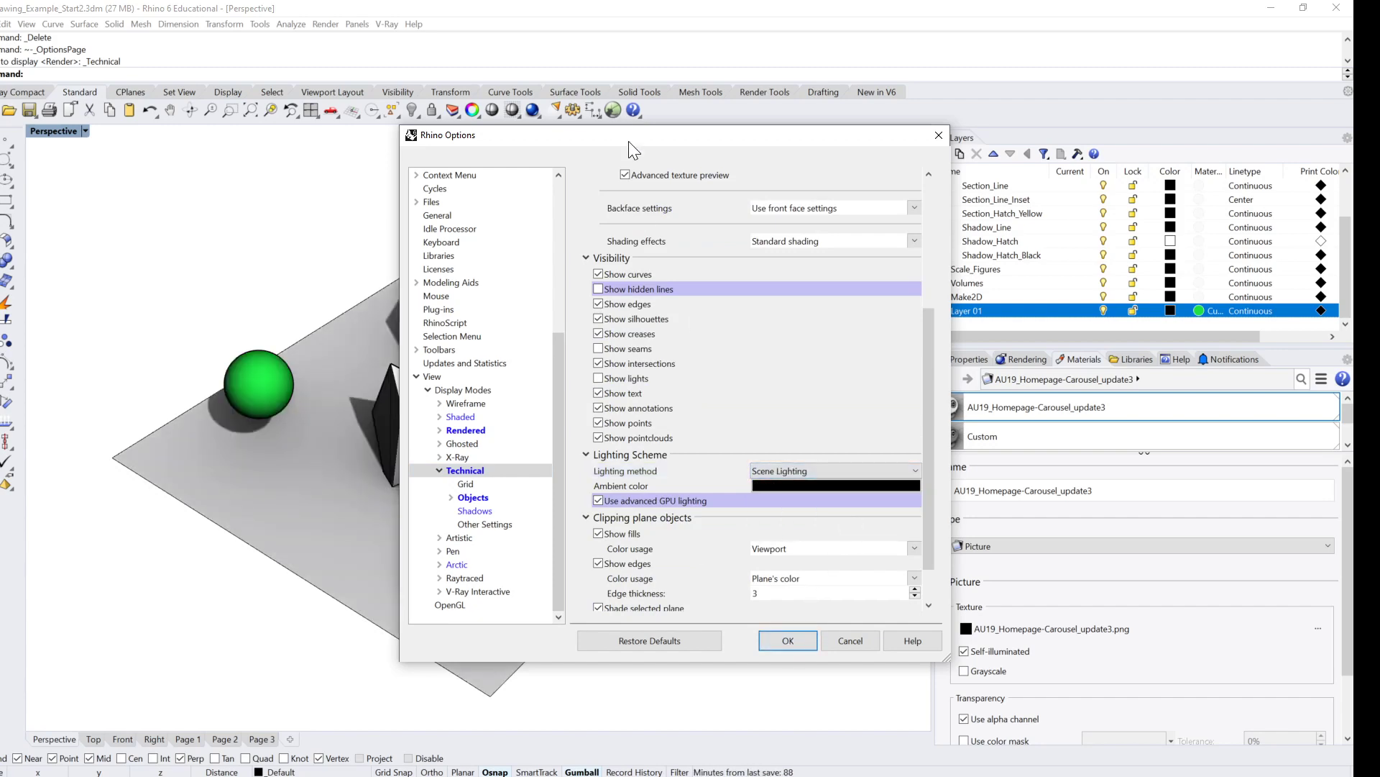
pyautogui.moveTo(629, 149); pyautogui.dragTo(864, 121)
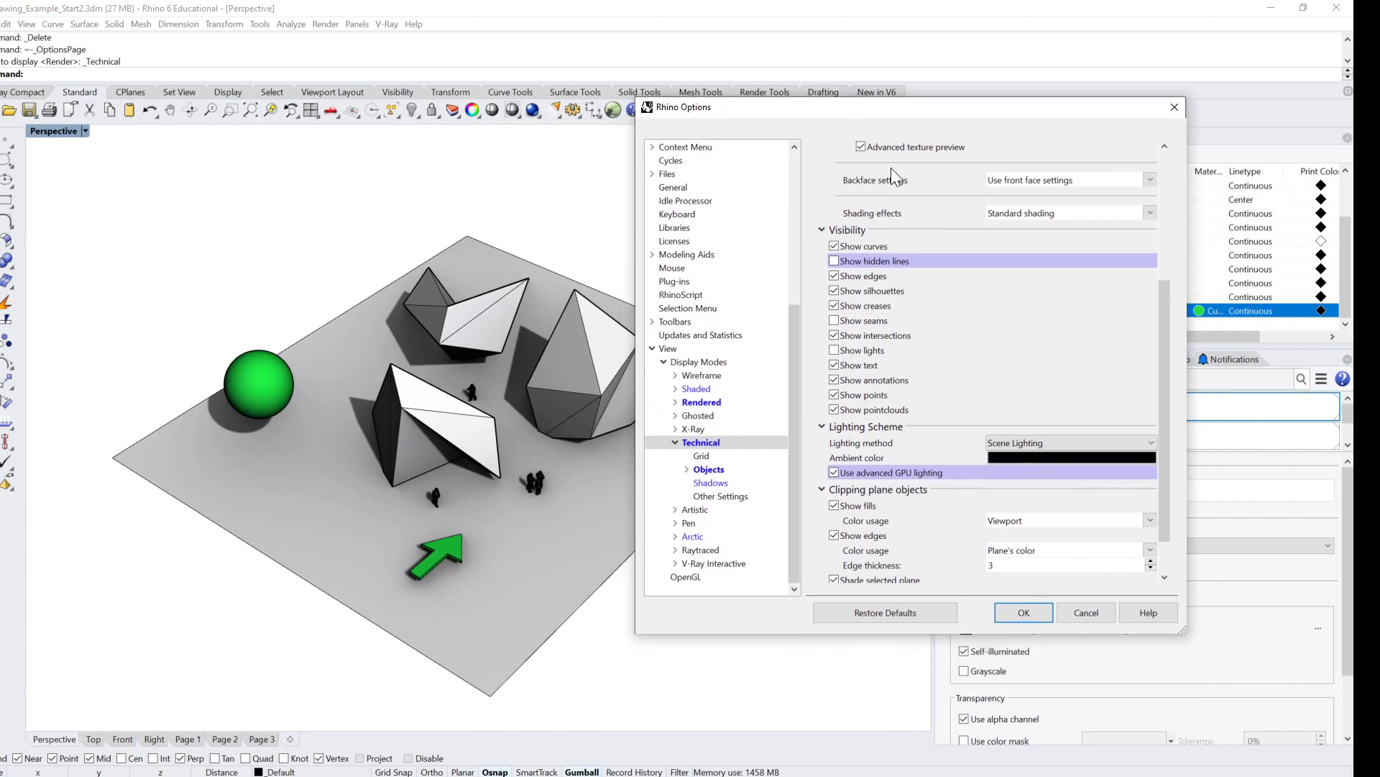
pyautogui.click(1152, 442)
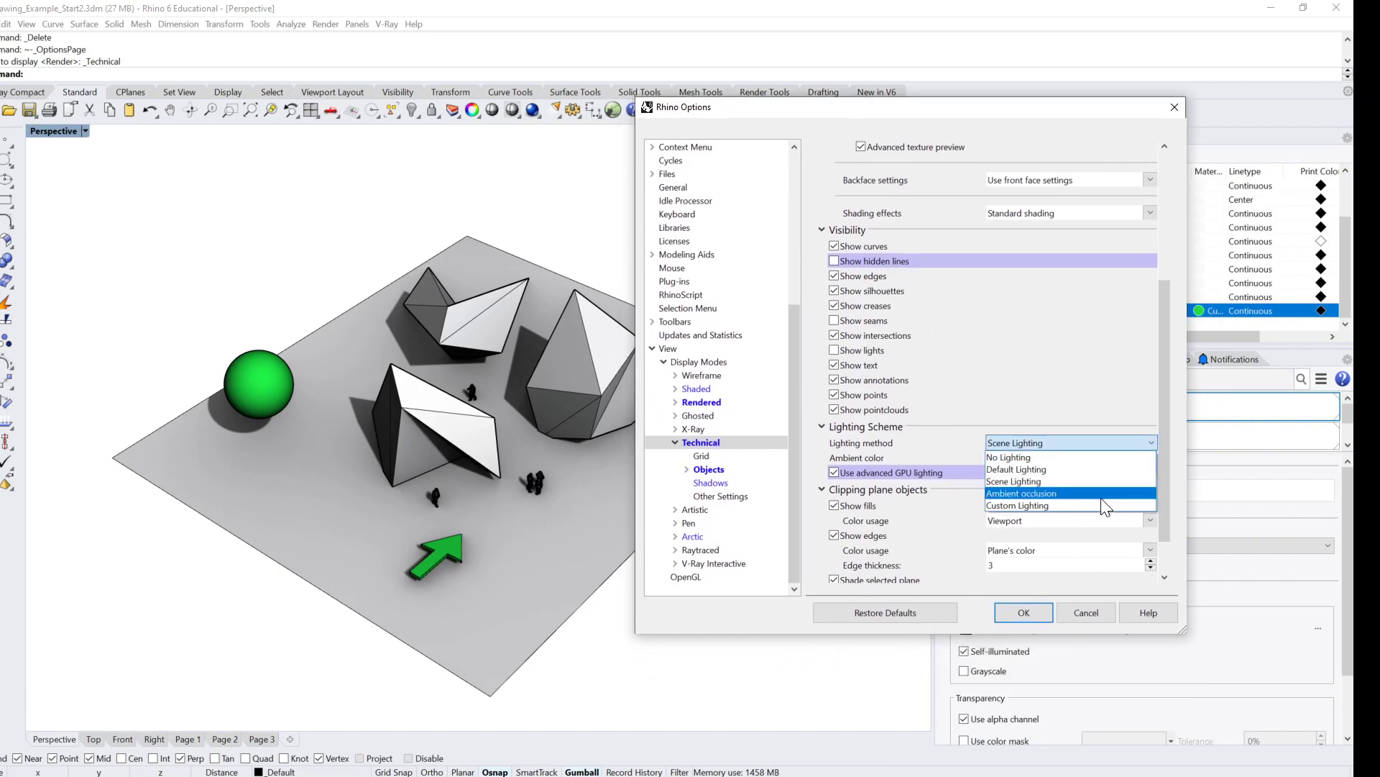
pyautogui.click(1100, 496)
pyautogui.click(1024, 611)
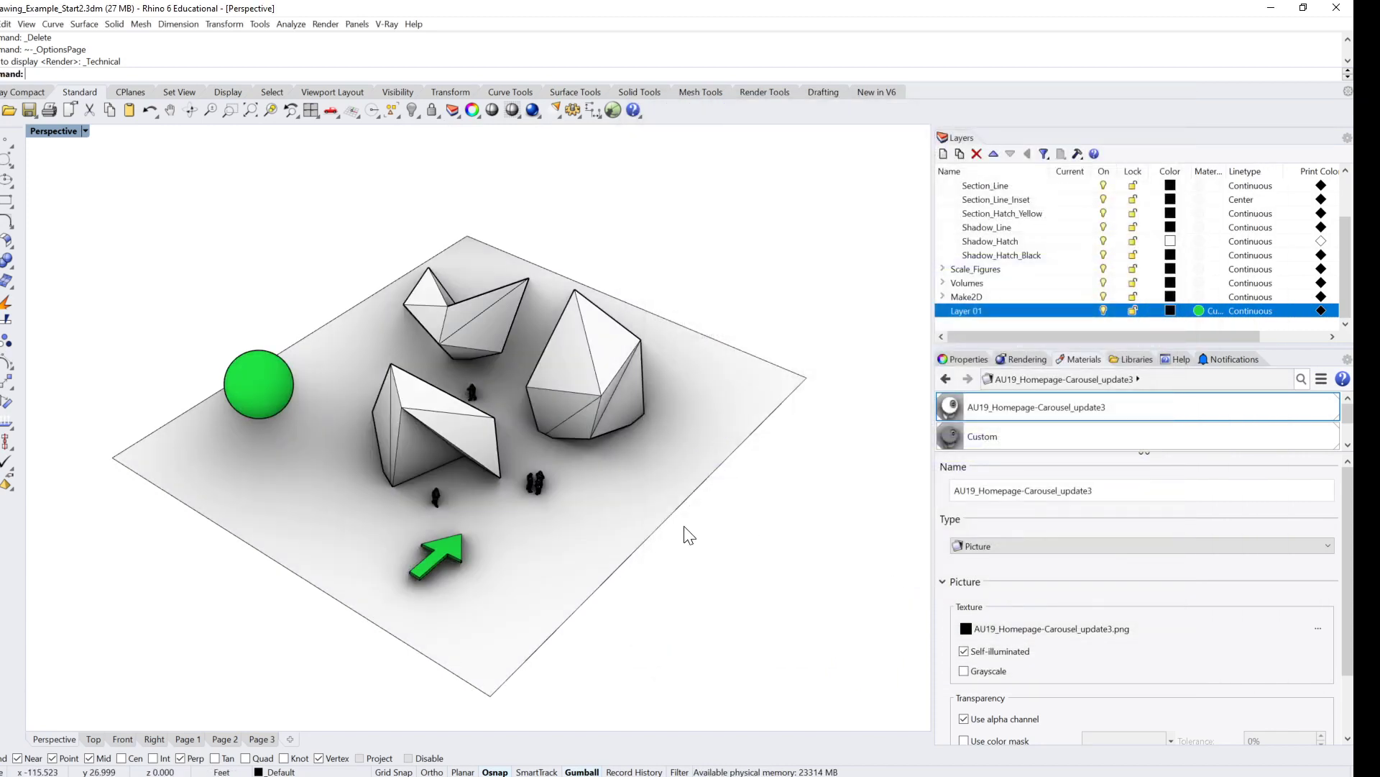
pyautogui.moveTo(687, 530); pyautogui.dragTo(730, 494, button='right')
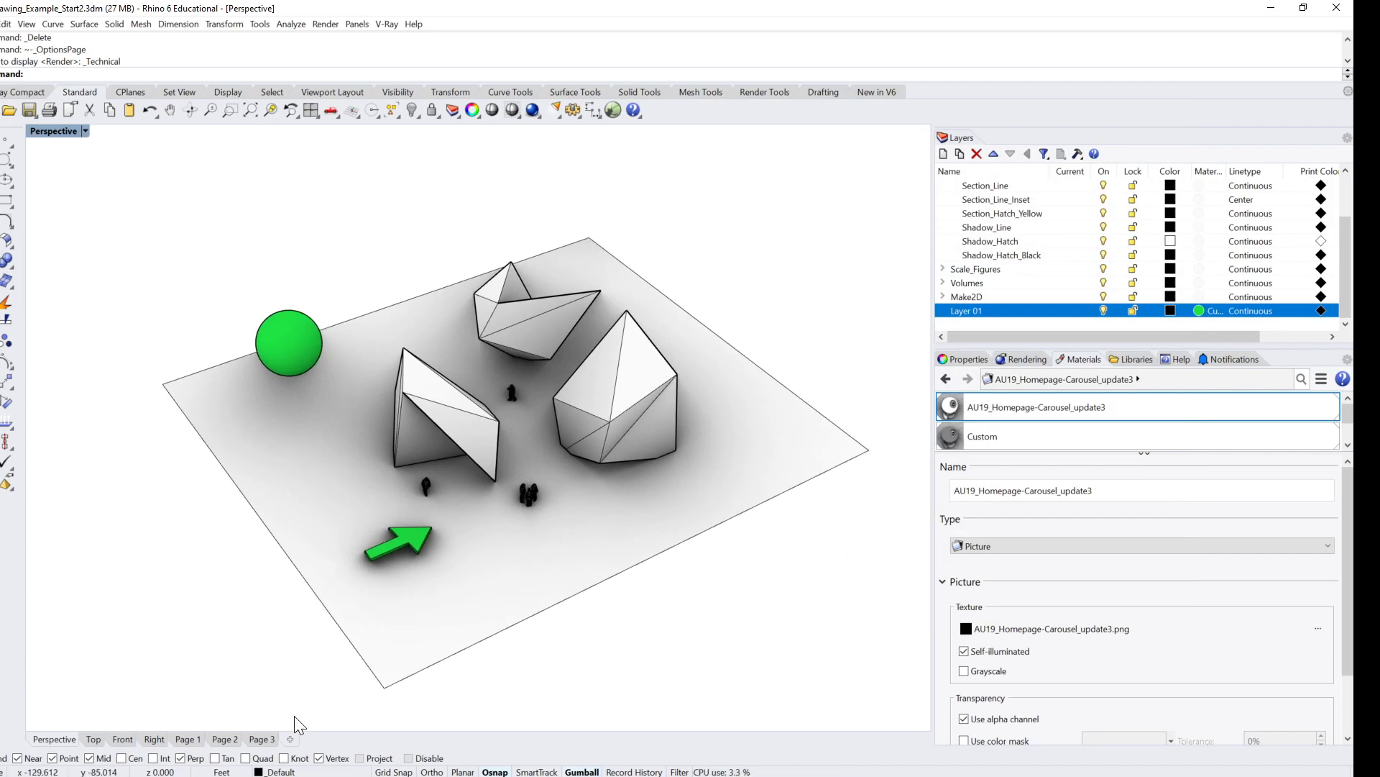
pyautogui.moveTo(509, 489); pyautogui.dragTo(538, 493, button='right')
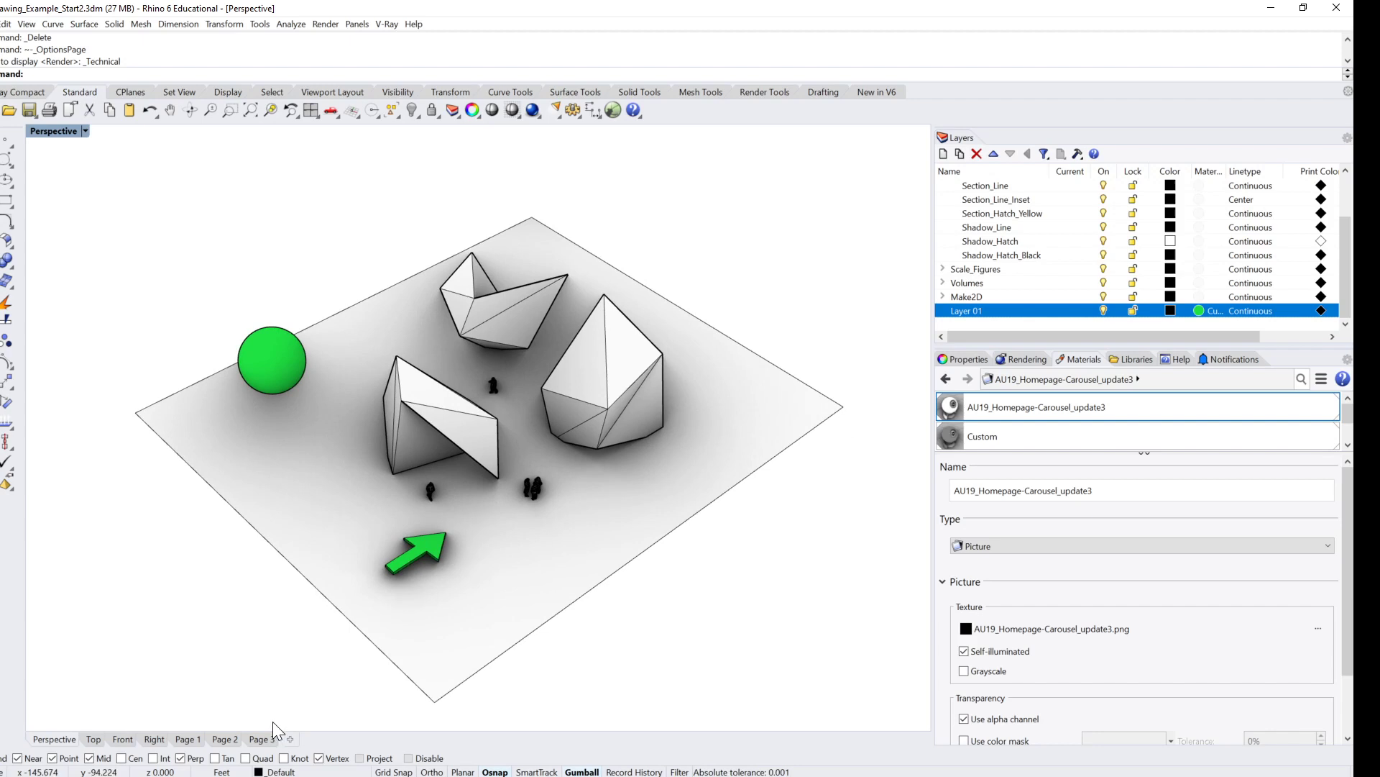
# Step: On the Page 3 layout, set the detail's view to Perspective
pyautogui.click(262, 739)
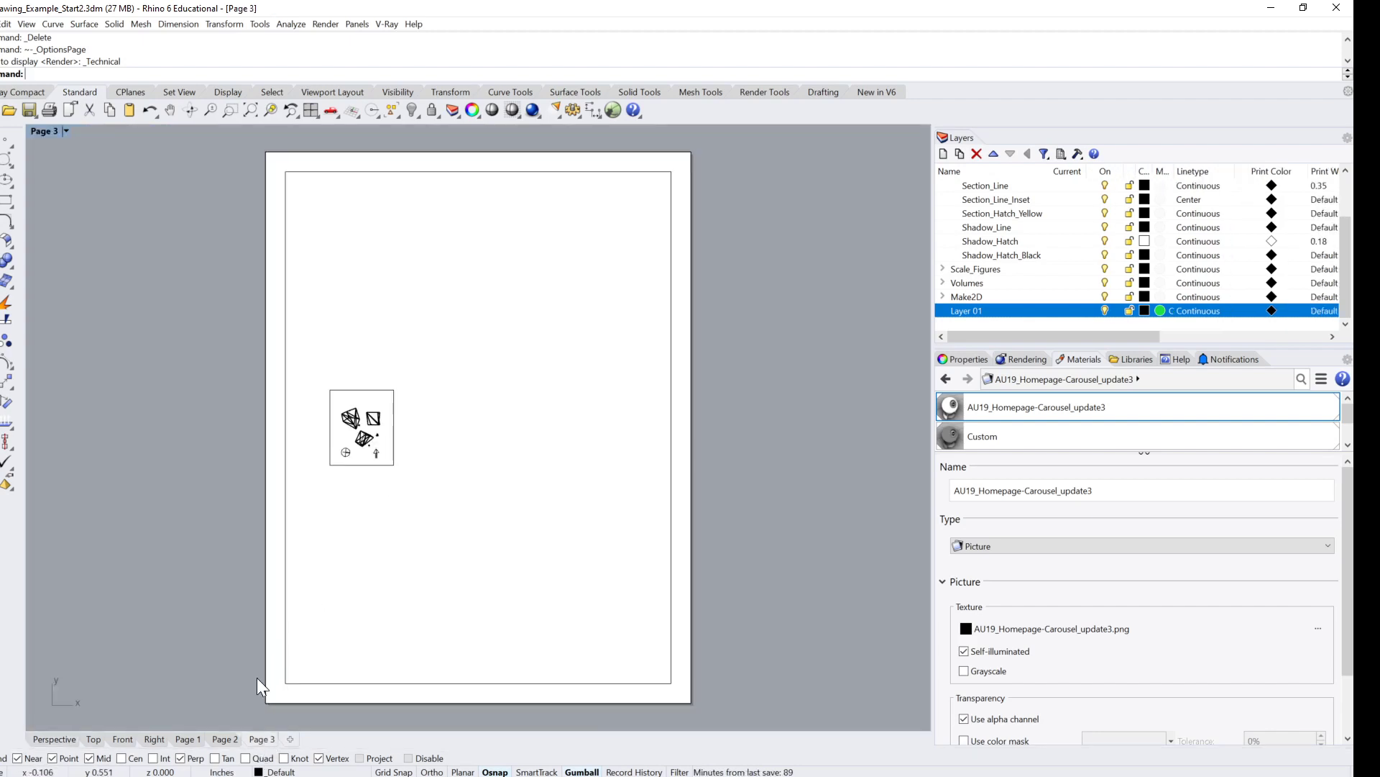
pyautogui.click(556, 183)
pyautogui.press('Escape')
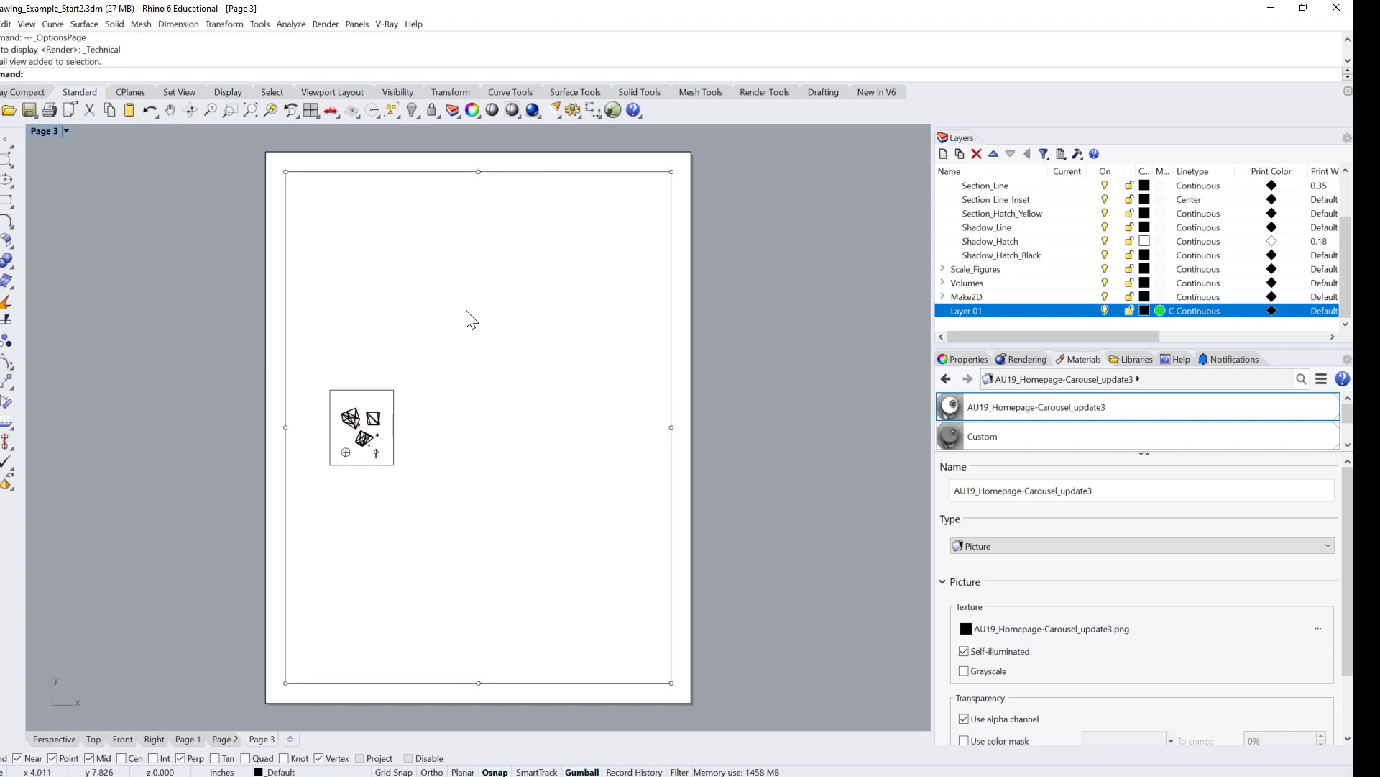
pyautogui.doubleClick(442, 269)
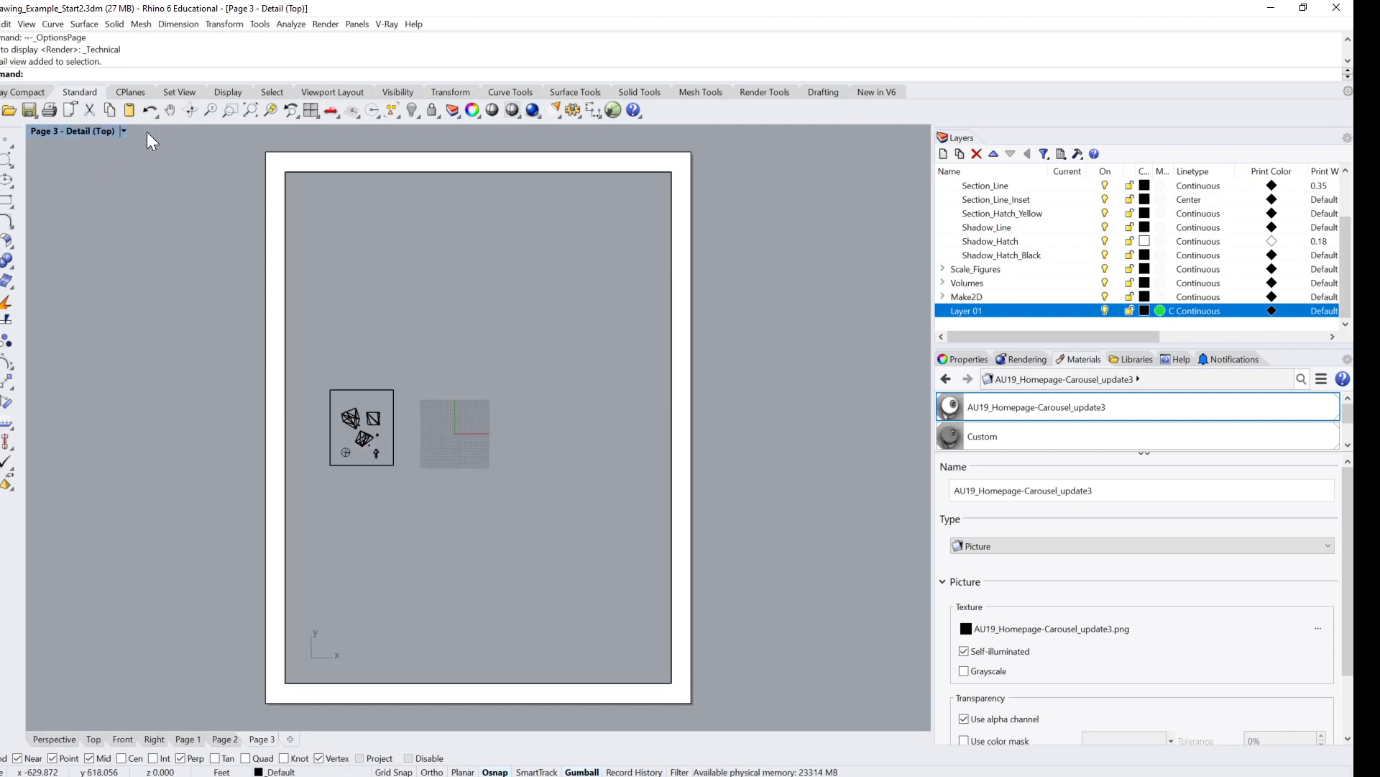
pyautogui.click(123, 133)
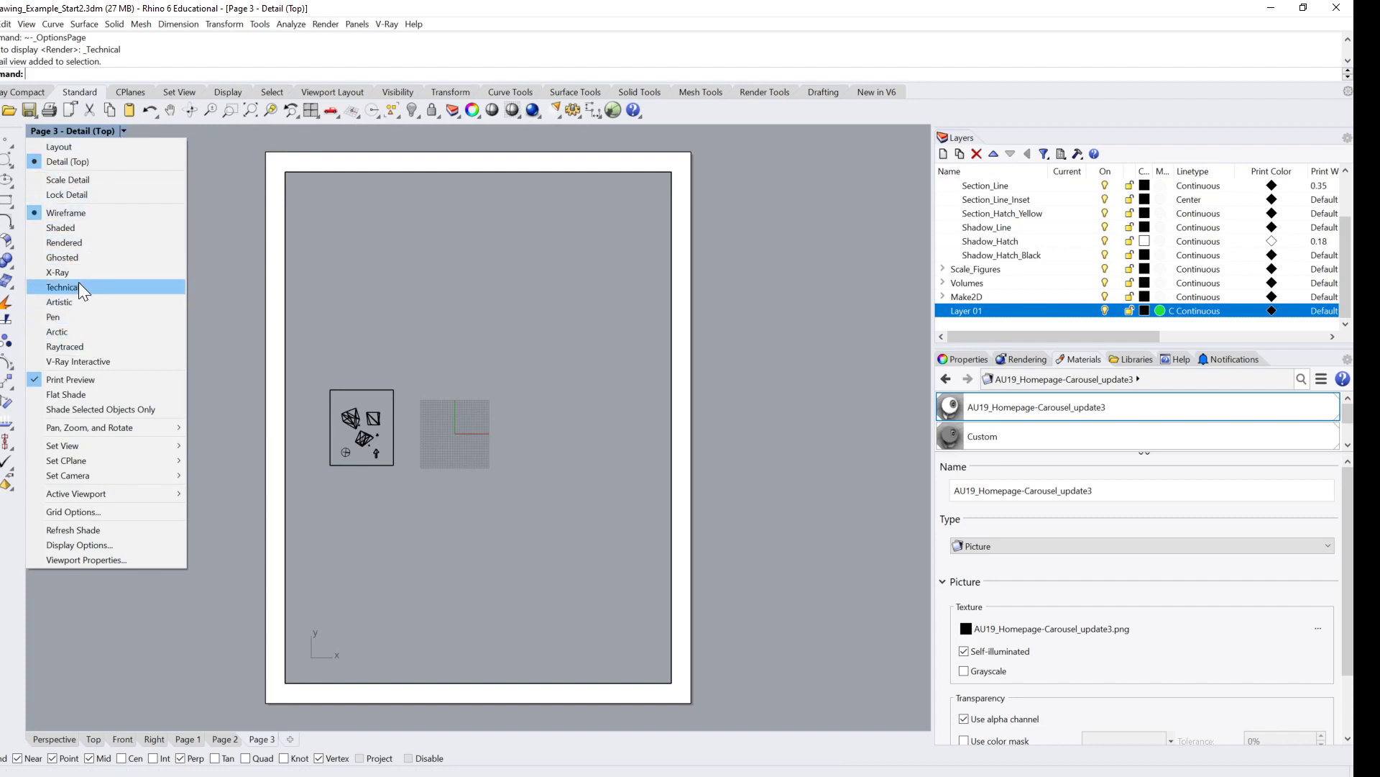
pyautogui.moveTo(98, 445)
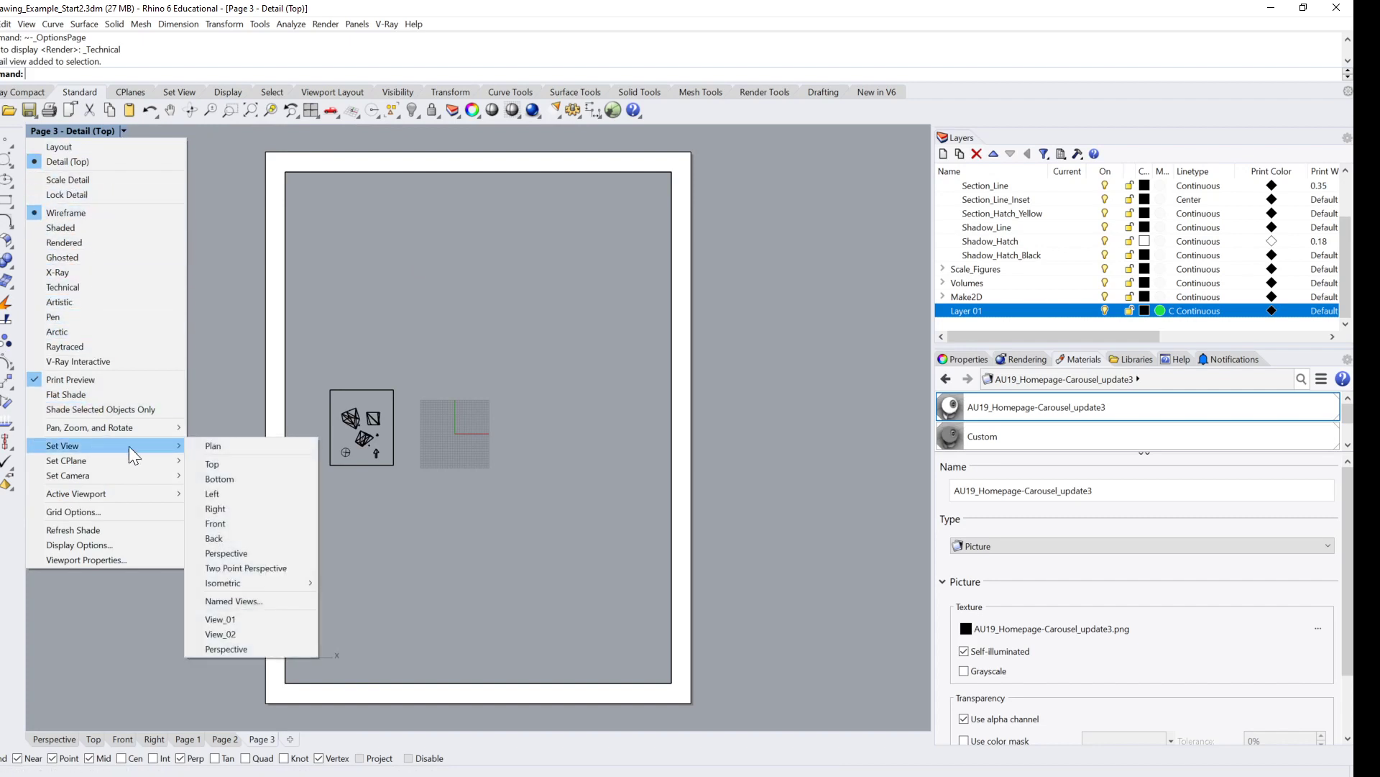
pyautogui.click(235, 553)
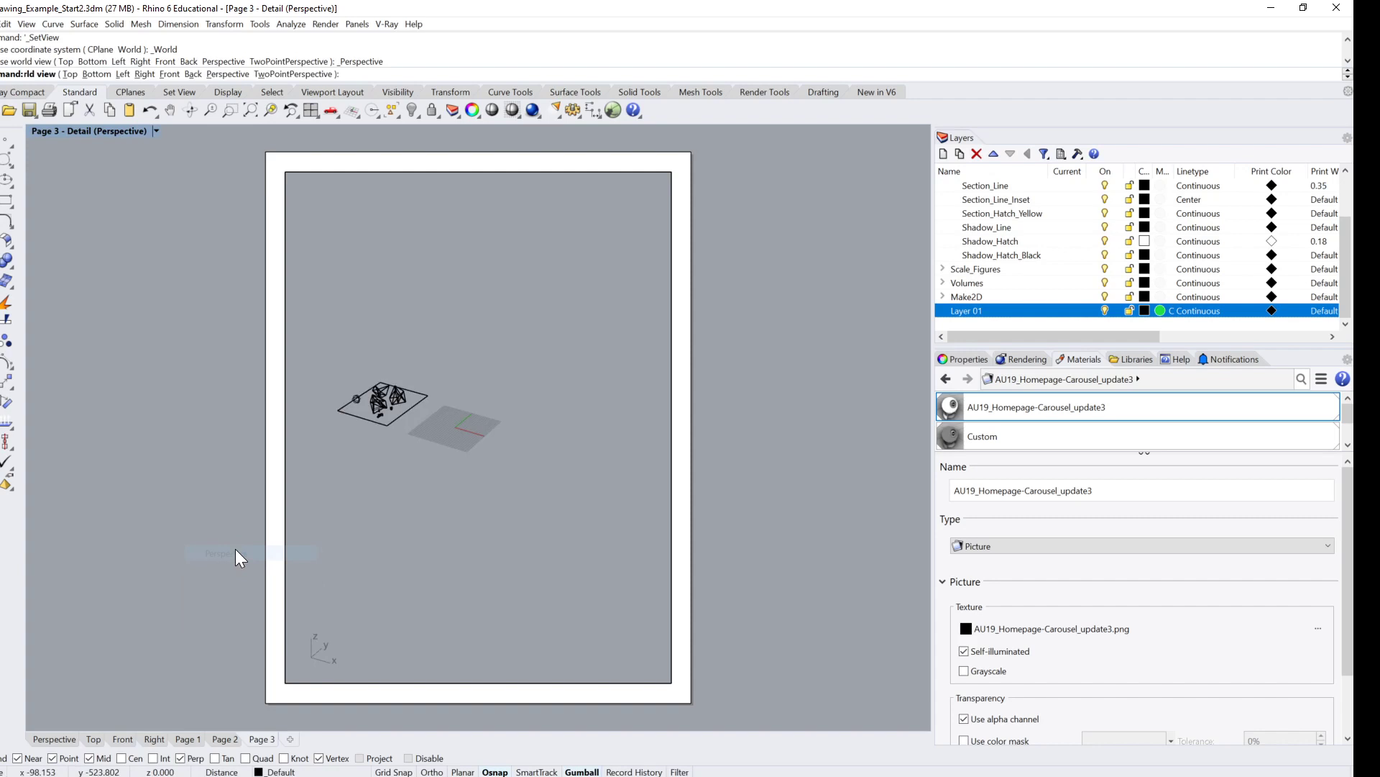
# Step: Switch the detail to Technical display and orbit and zoom to frame the site
pyautogui.click(154, 130)
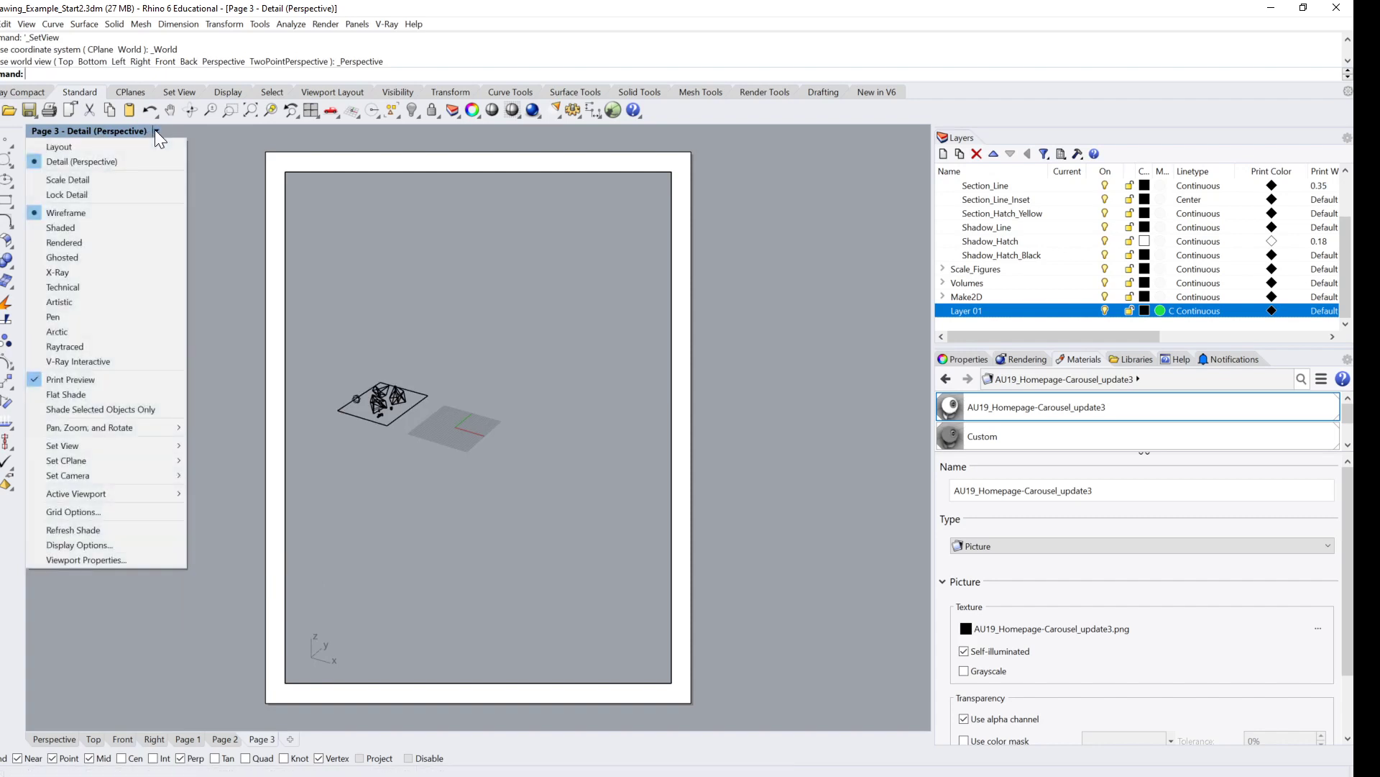
pyautogui.click(91, 289)
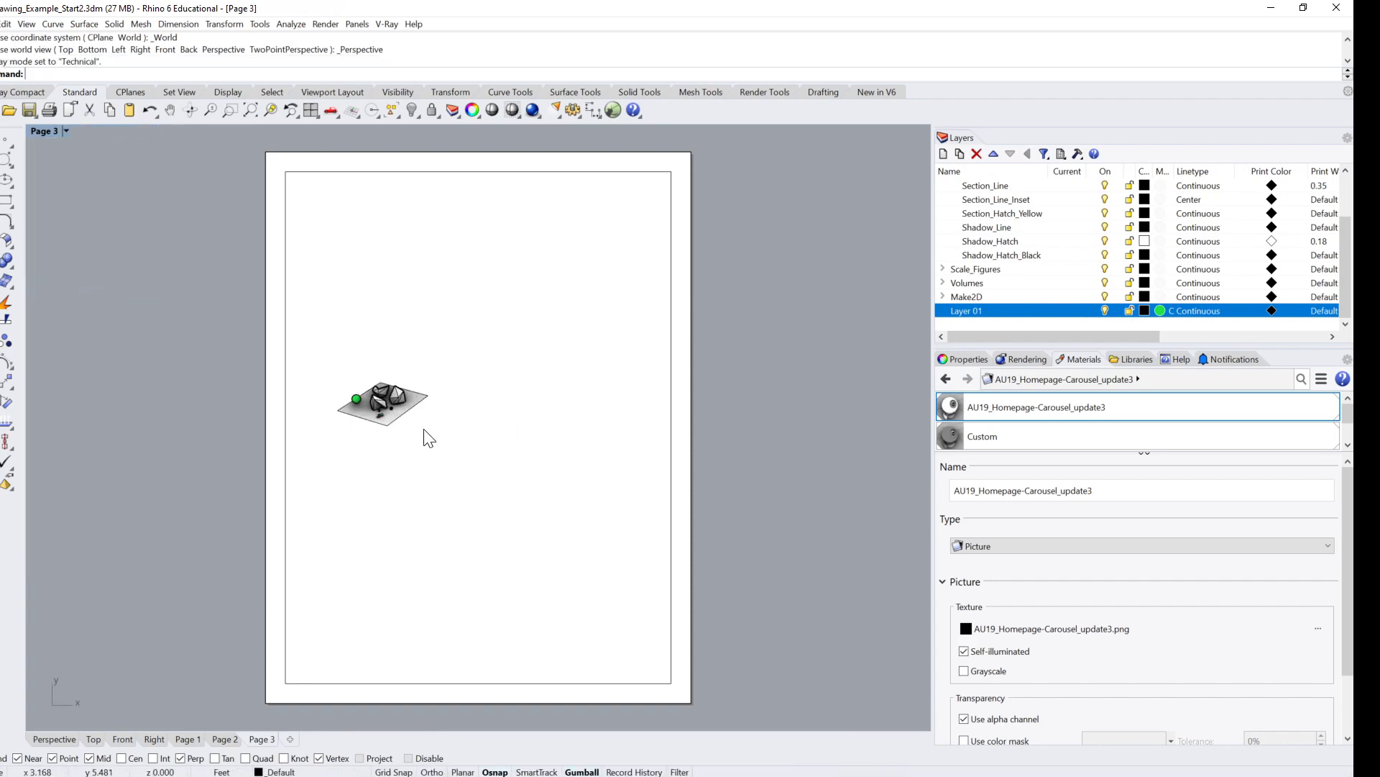
pyautogui.scroll(5, 406, 429)
pyautogui.moveTo(404, 402); pyautogui.dragTo(474, 370, button='right')
pyautogui.scroll(5, 474, 370)
pyautogui.scroll(-3, 483, 382)
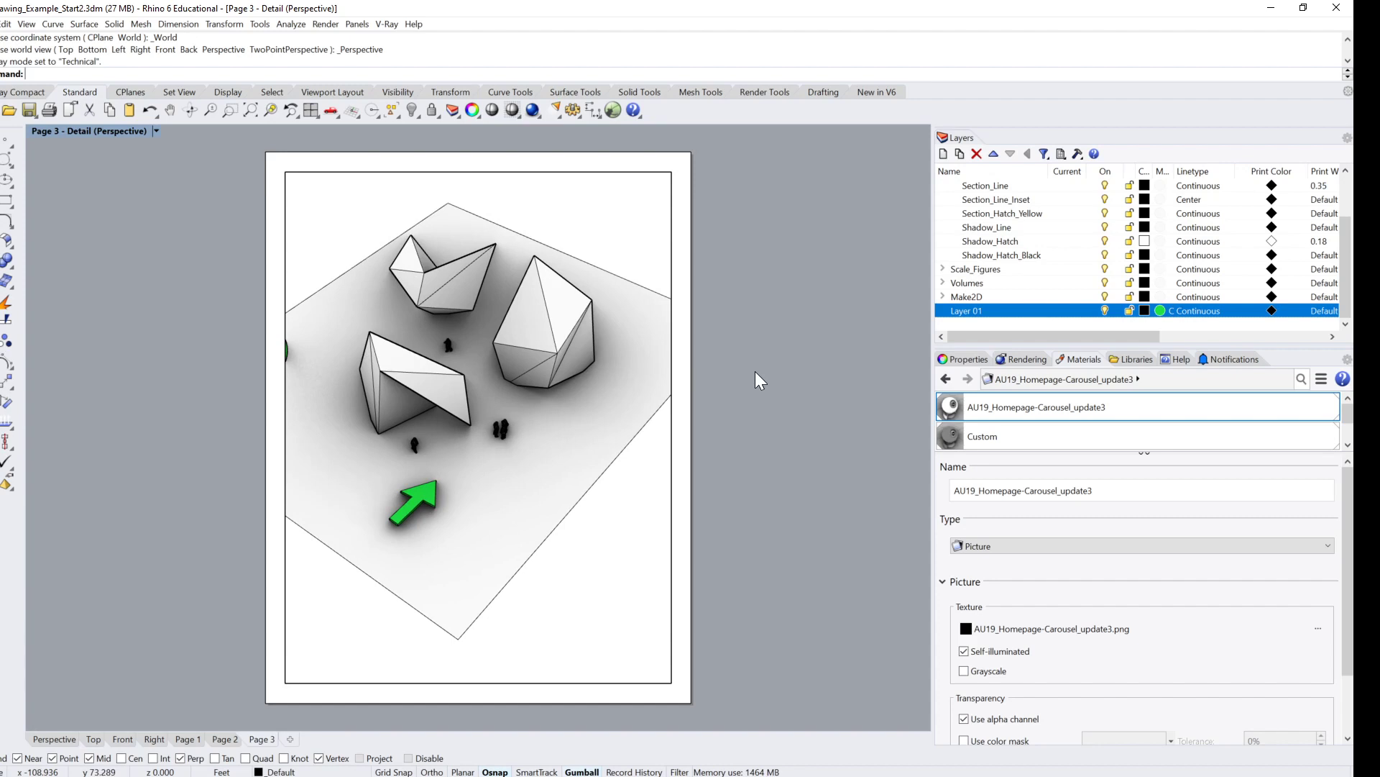
# Step: Pan the perspective detail, then pull its bottom edge up to mid-page
pyautogui.keyDown('shift'); pyautogui.moveTo(653, 364); pyautogui.dragTo(679, 383, button='right'); pyautogui.keyUp('shift')
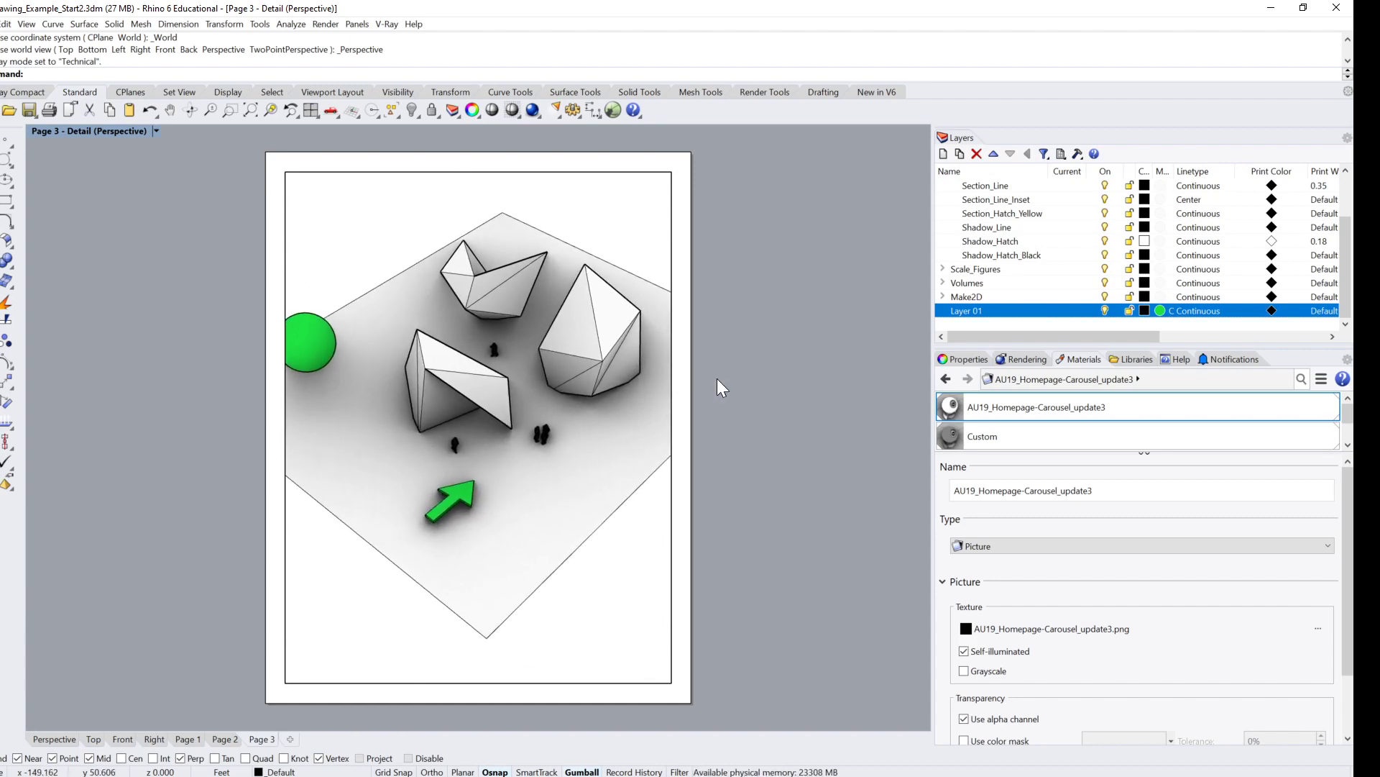
pyautogui.doubleClick(745, 377)
pyautogui.click(676, 481)
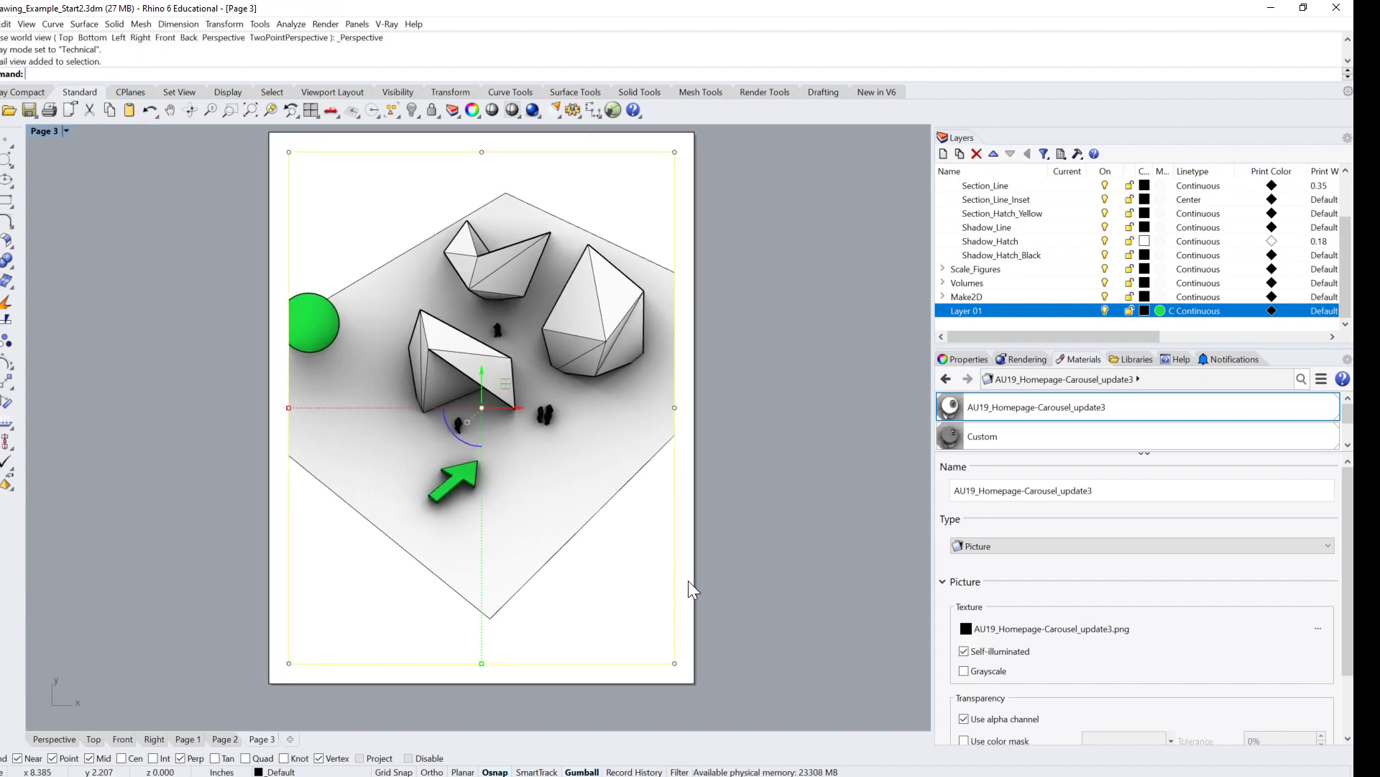
pyautogui.moveTo(270, 685); pyautogui.dragTo(689, 574)
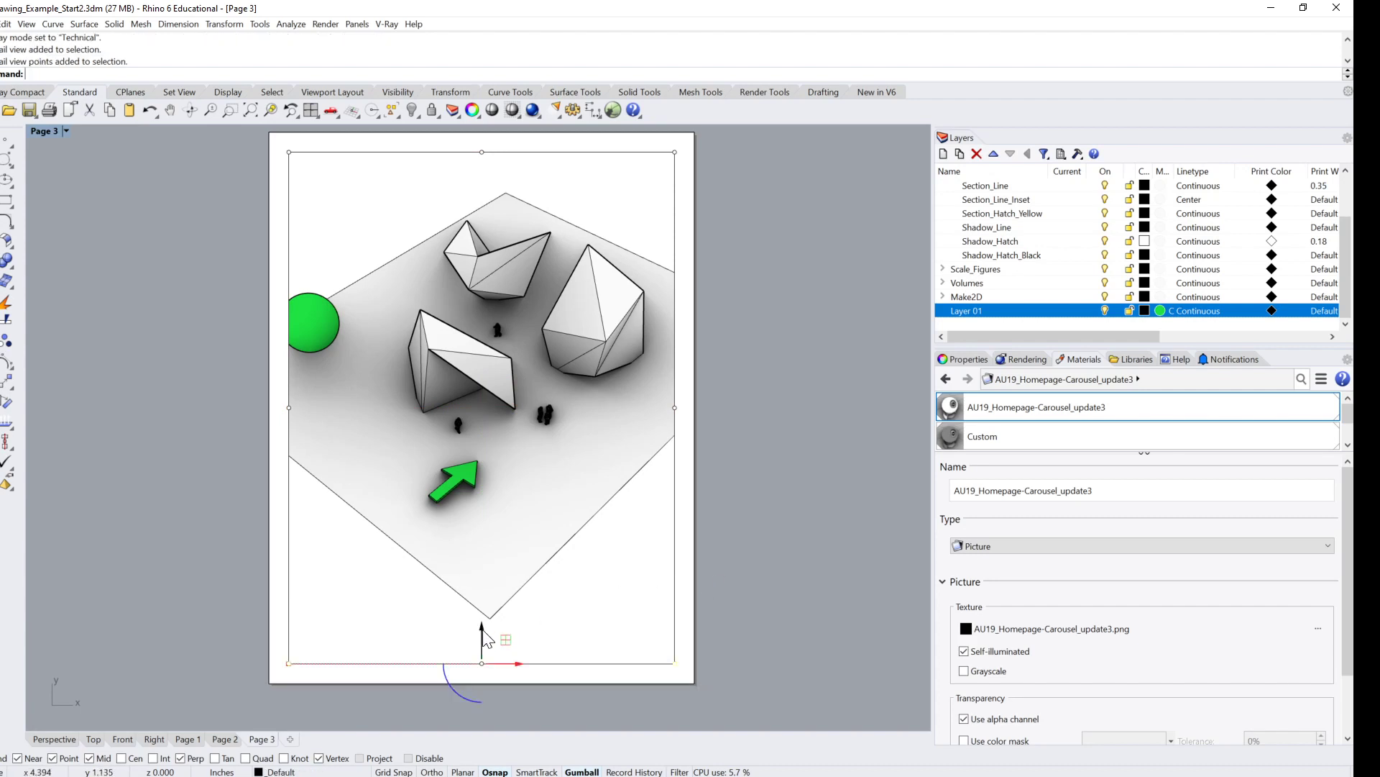
pyautogui.moveTo(483, 633); pyautogui.dragTo(492, 344)
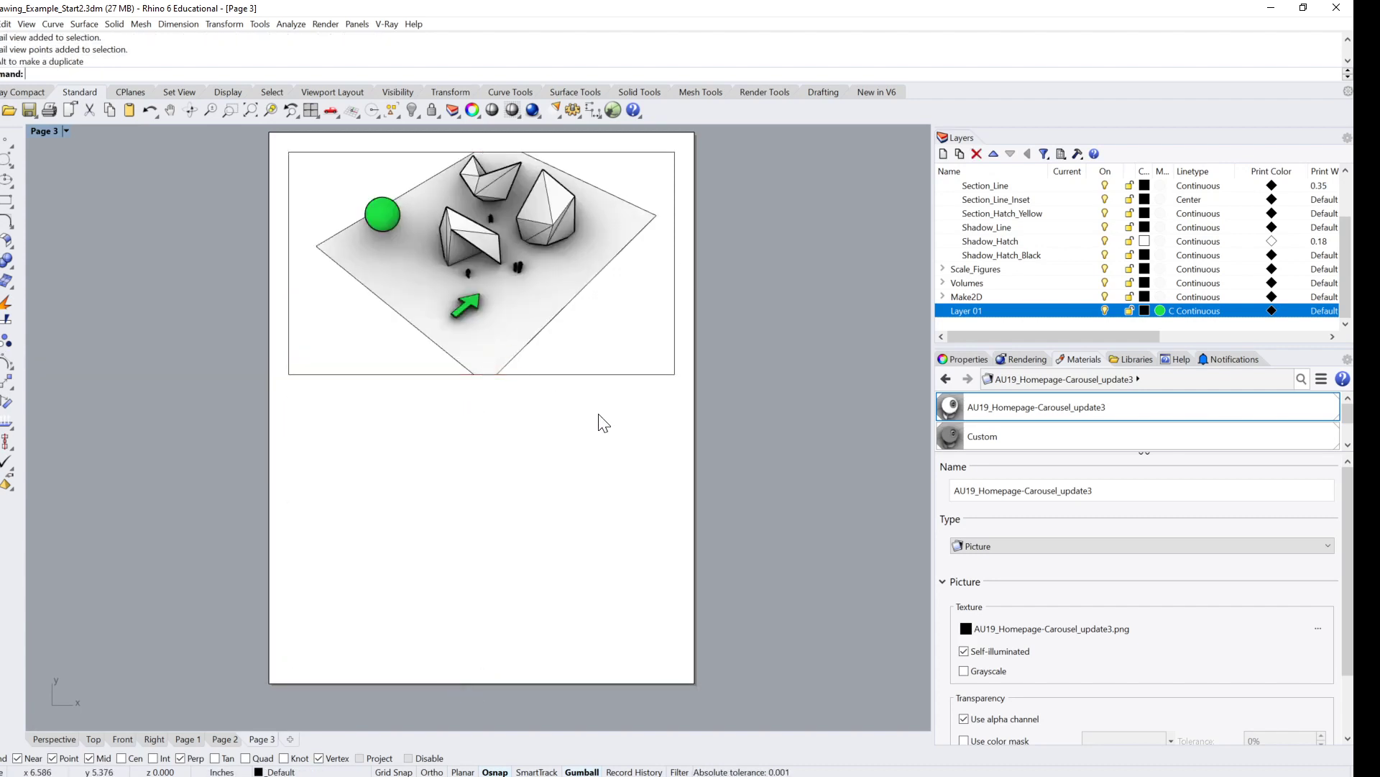
pyautogui.click(568, 373)
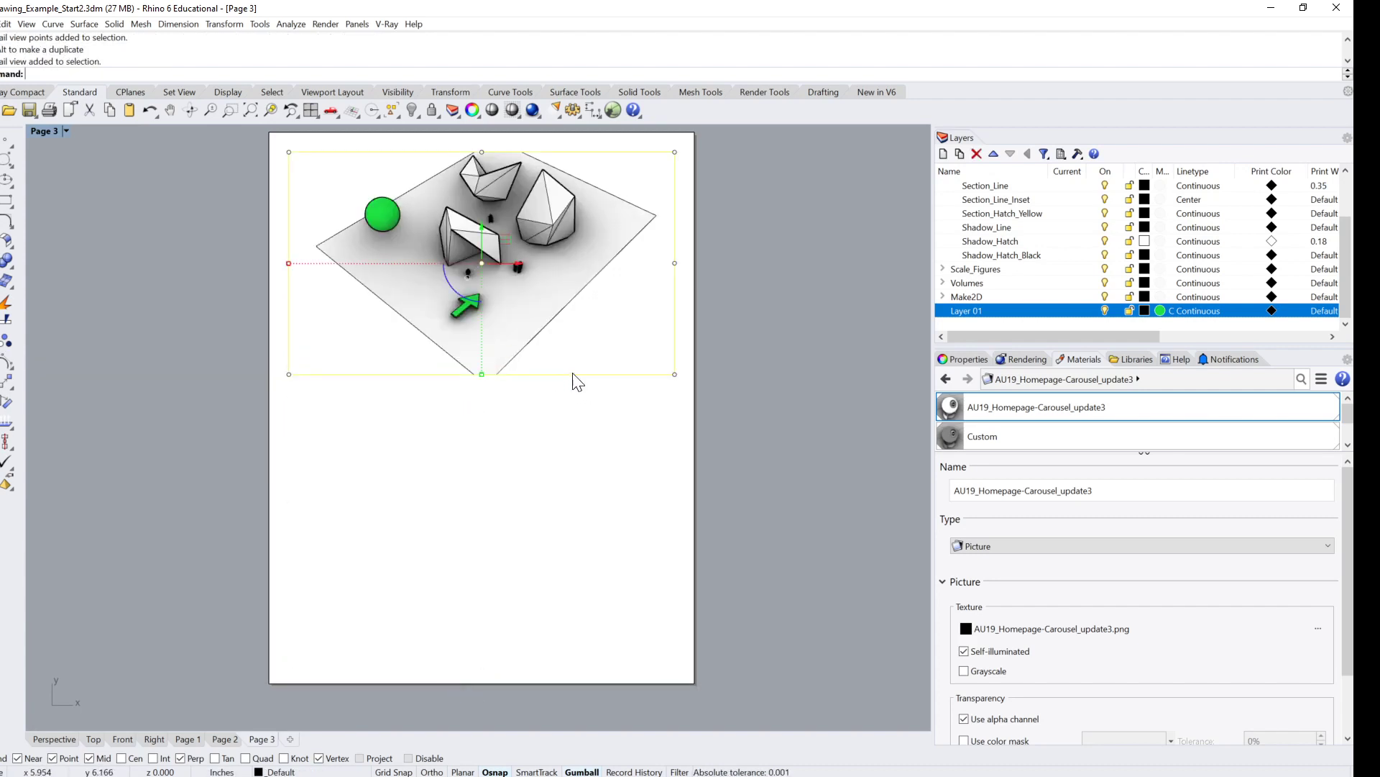
pyautogui.click(494, 418)
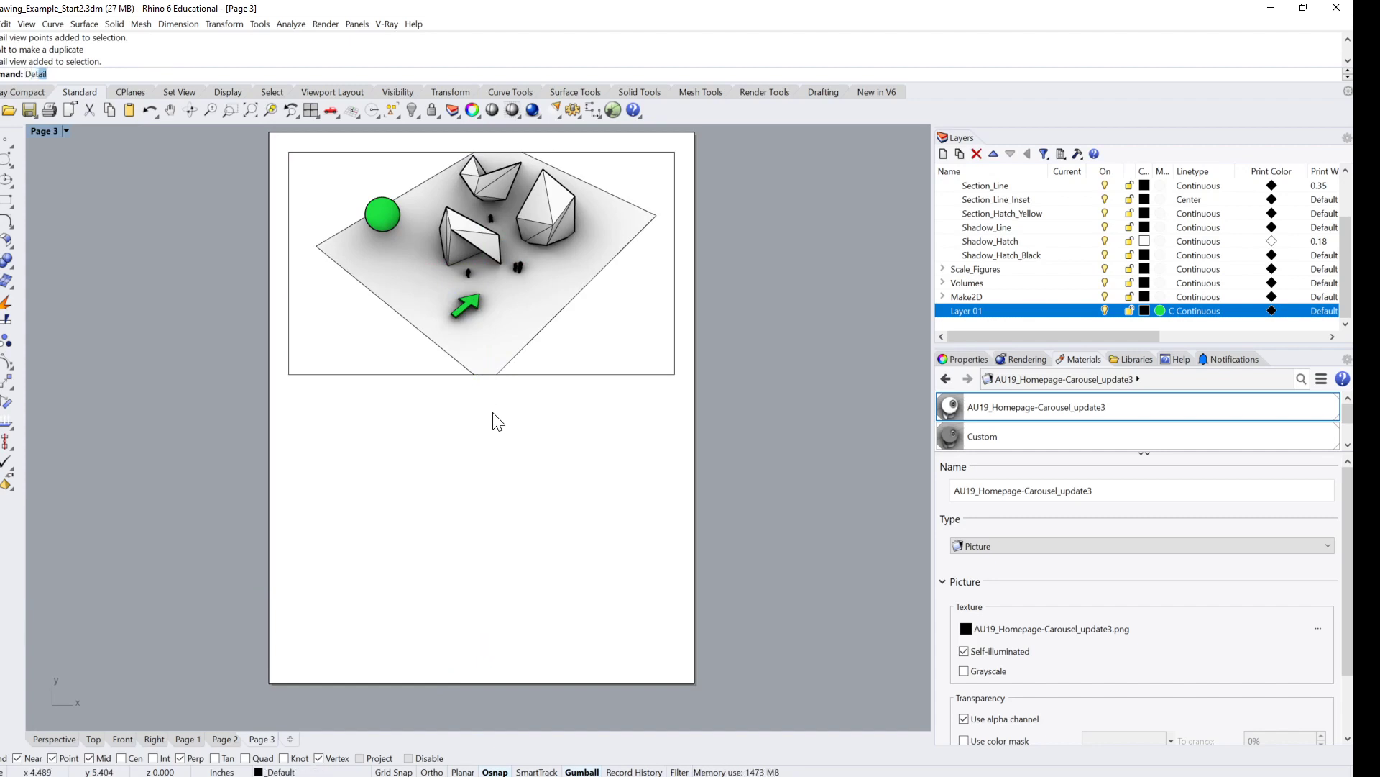
# Step: Add a new detail with the Detail command spanning the lower half of the page
pyautogui.write('Det')
pyautogui.press('Return')
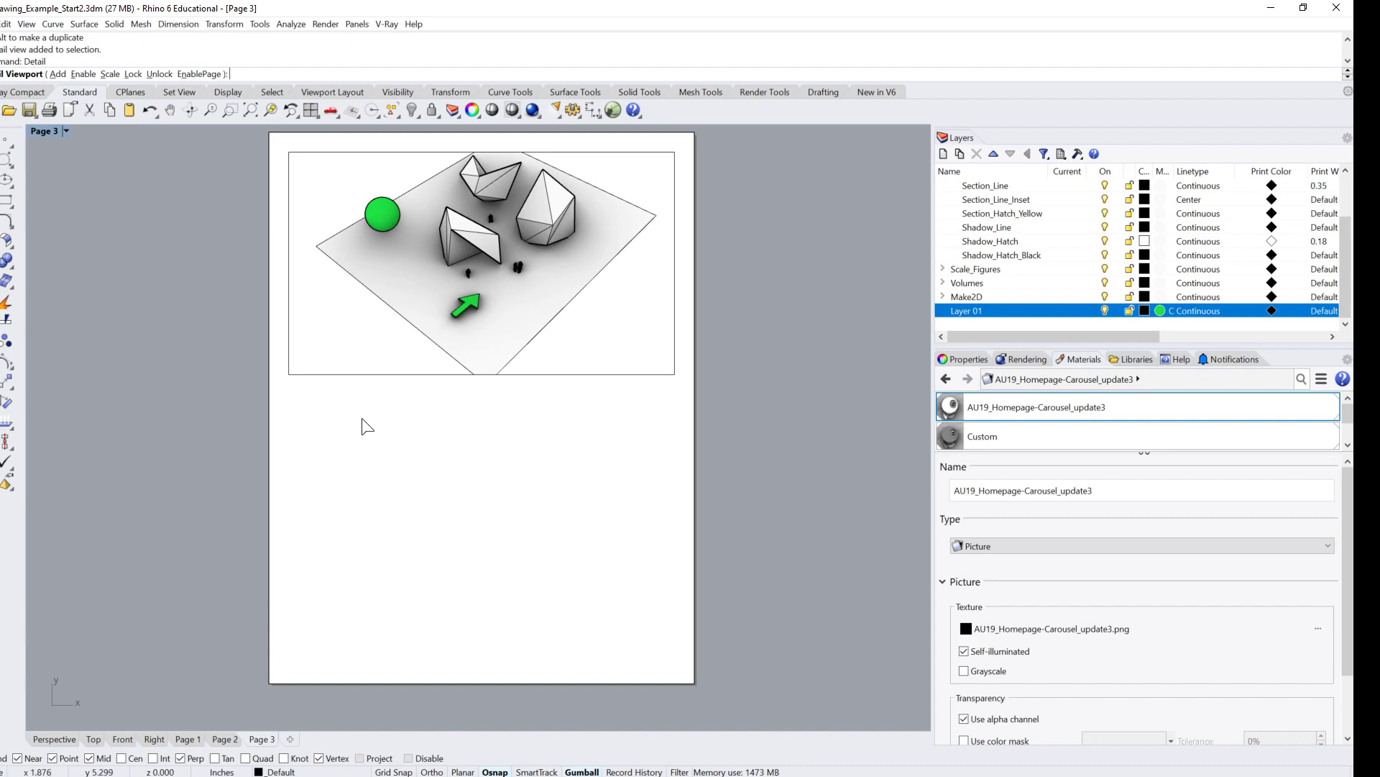
pyautogui.click(57, 74)
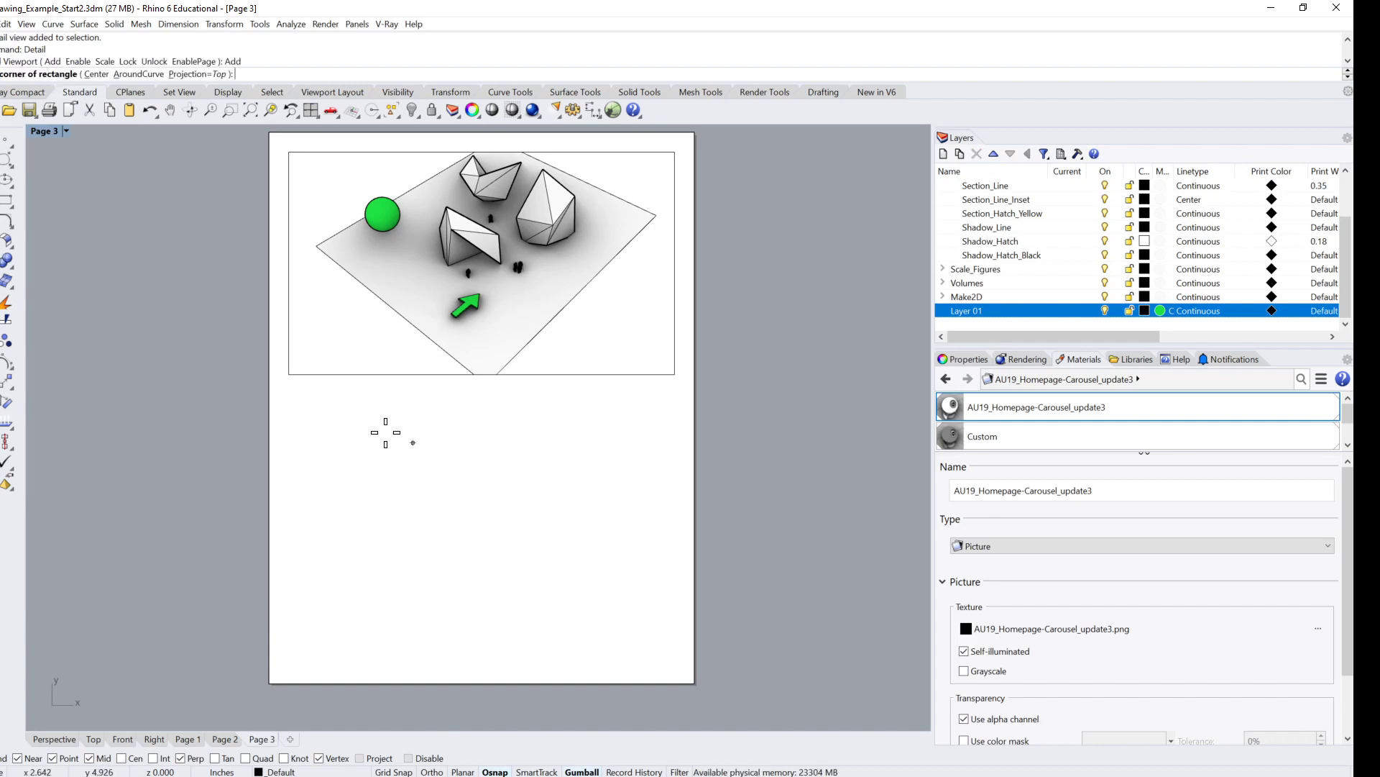
pyautogui.click(287, 374)
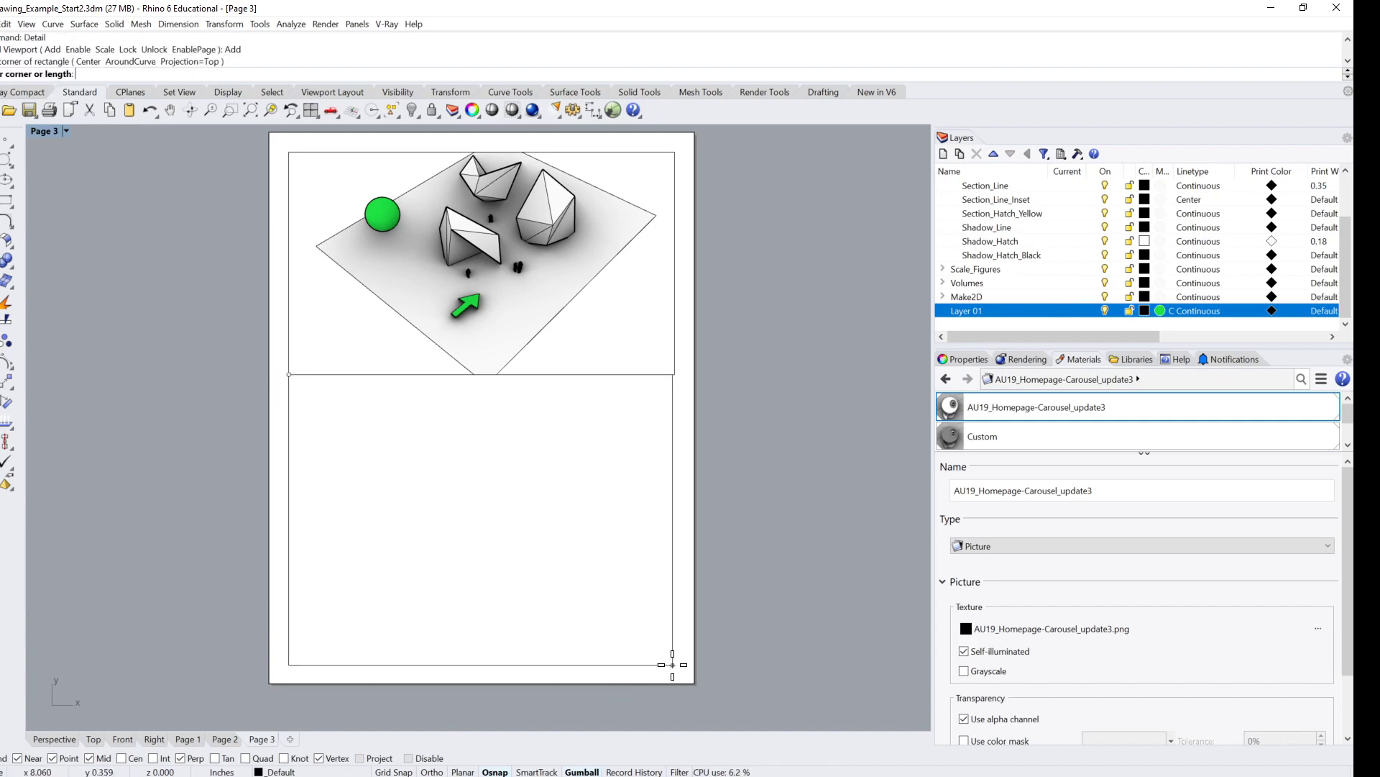
pyautogui.click(673, 665)
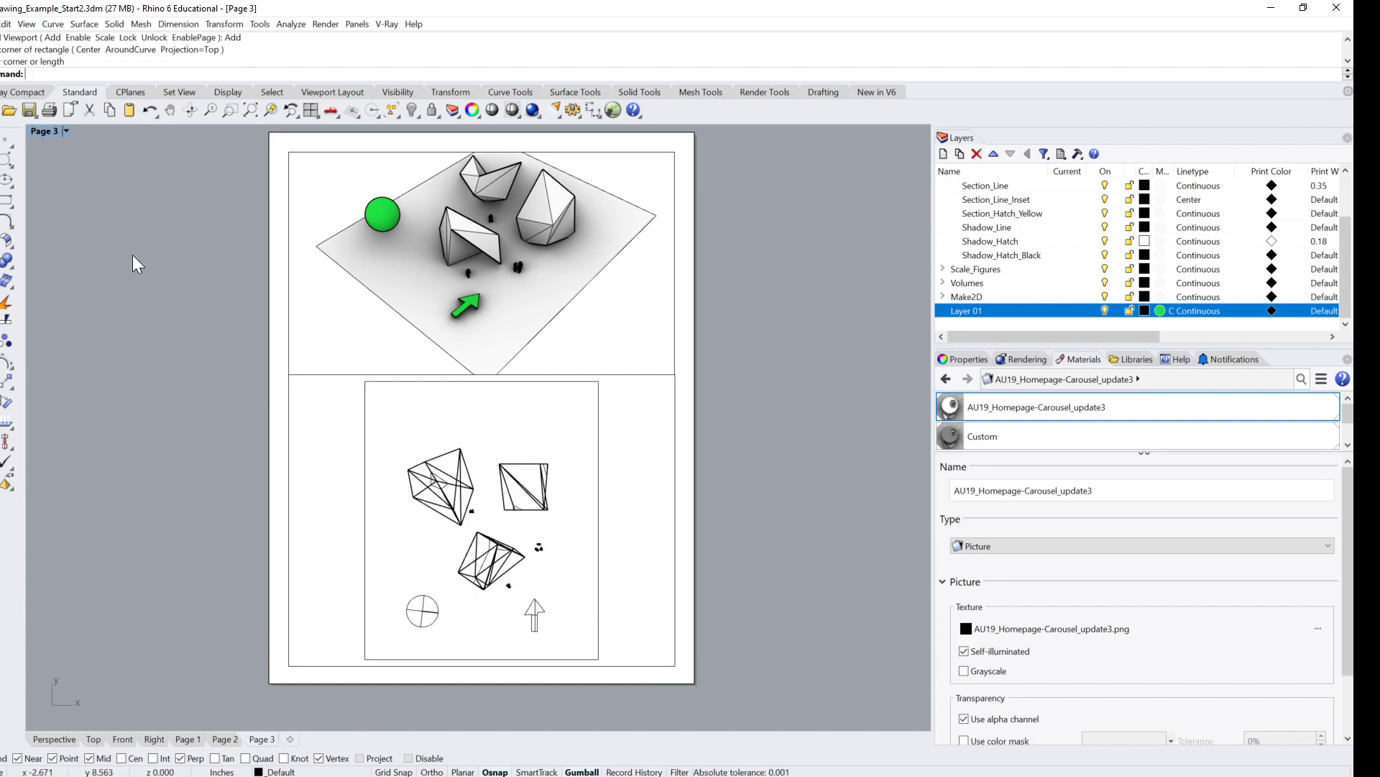
# Step: Set the lower detail to Technical display mode
pyautogui.doubleClick(320, 424)
pyautogui.click(124, 132)
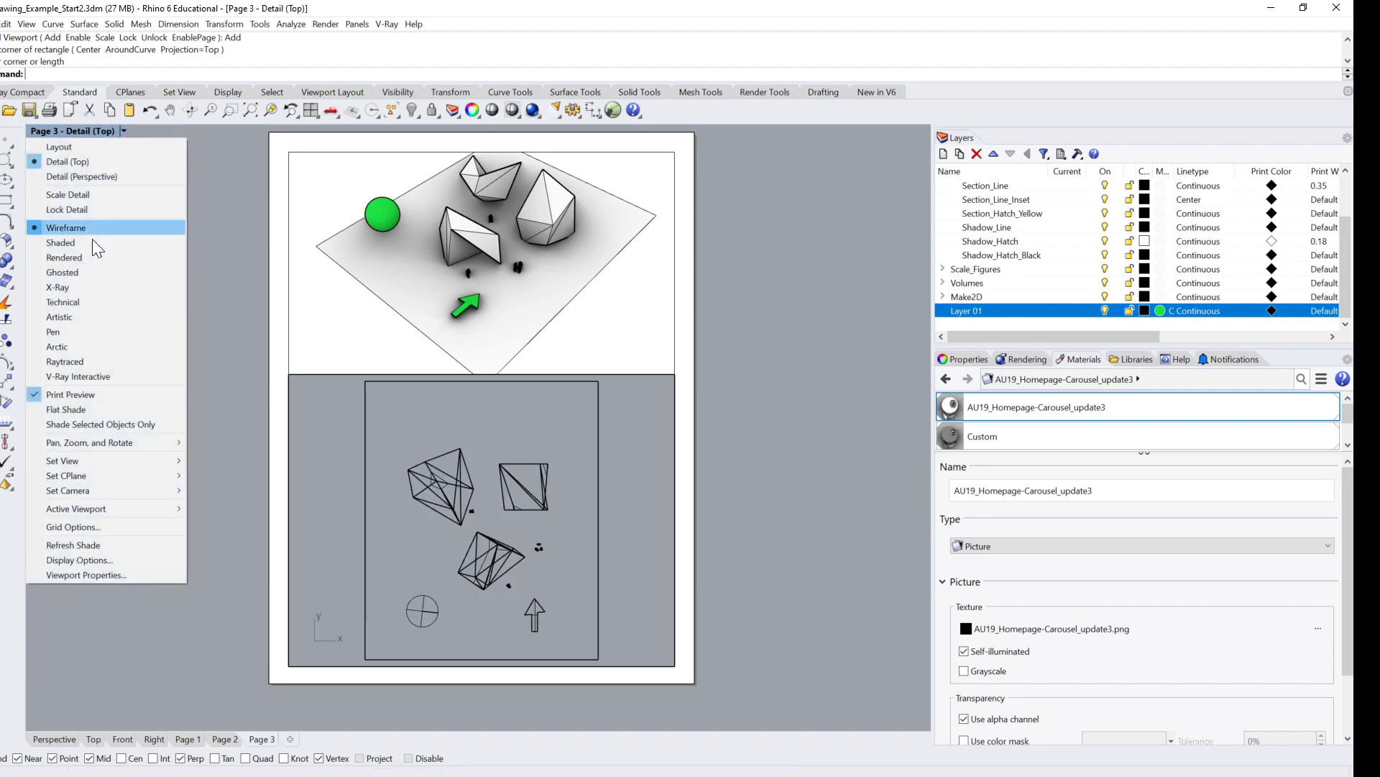
pyautogui.click(71, 299)
pyautogui.doubleClick(704, 435)
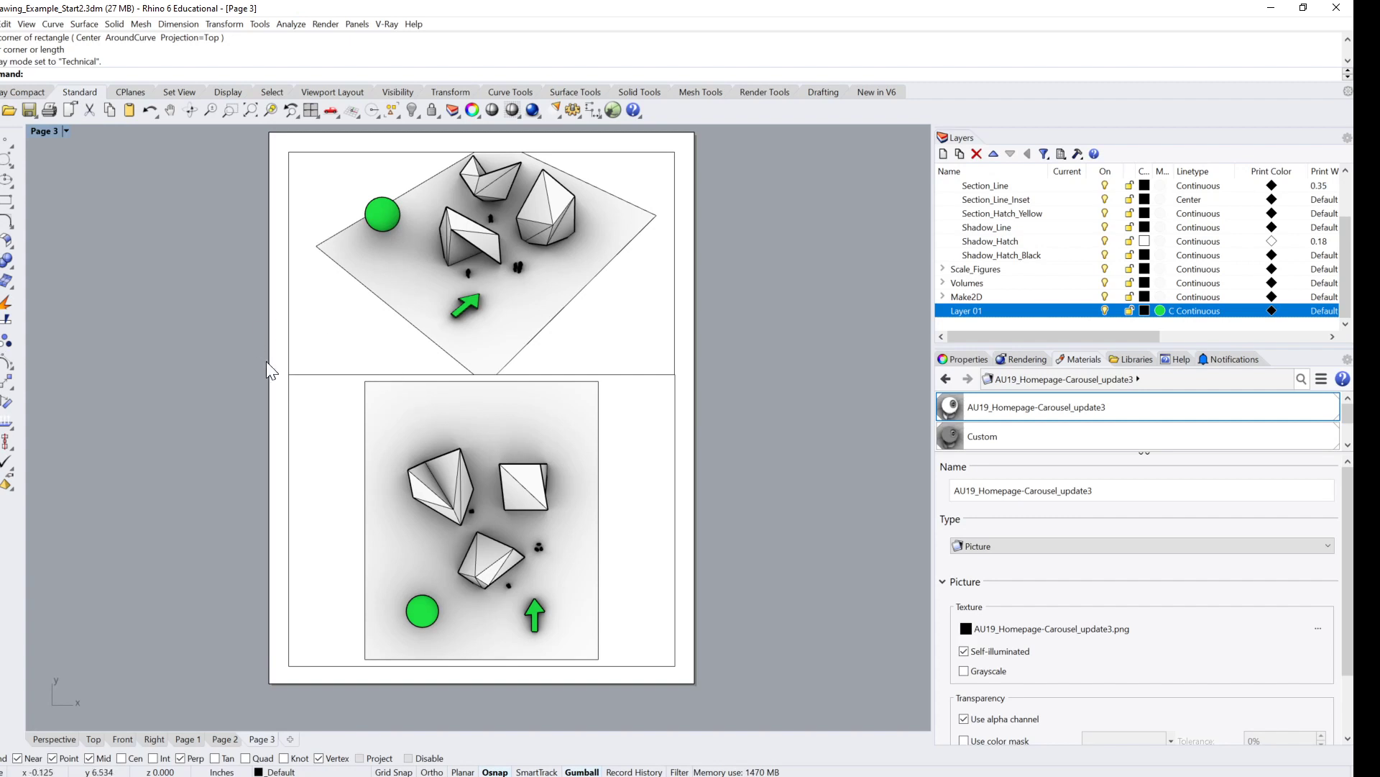
# Step: In the Top view, run Show to reveal the hidden hatched plan drawings
pyautogui.doubleClick(333, 404)
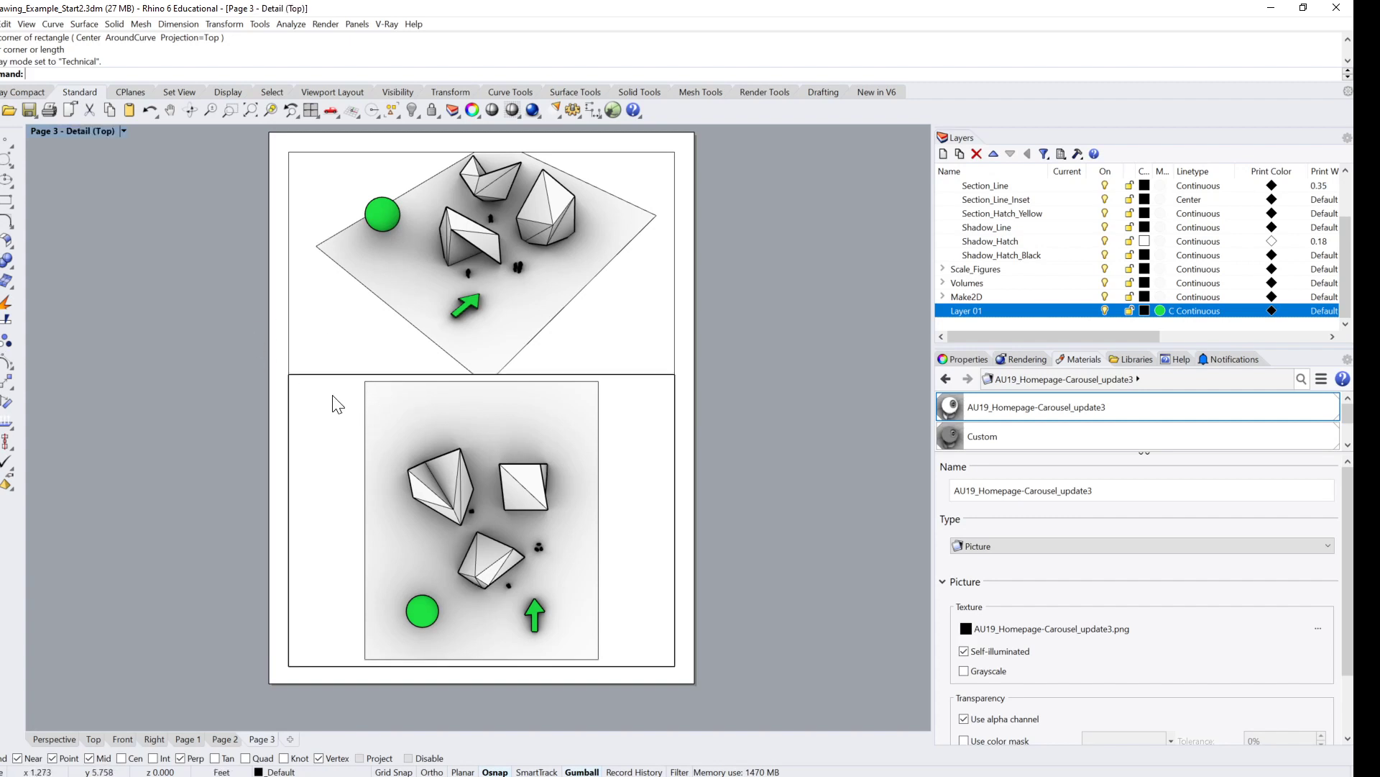
pyautogui.doubleClick(154, 647)
pyautogui.click(93, 739)
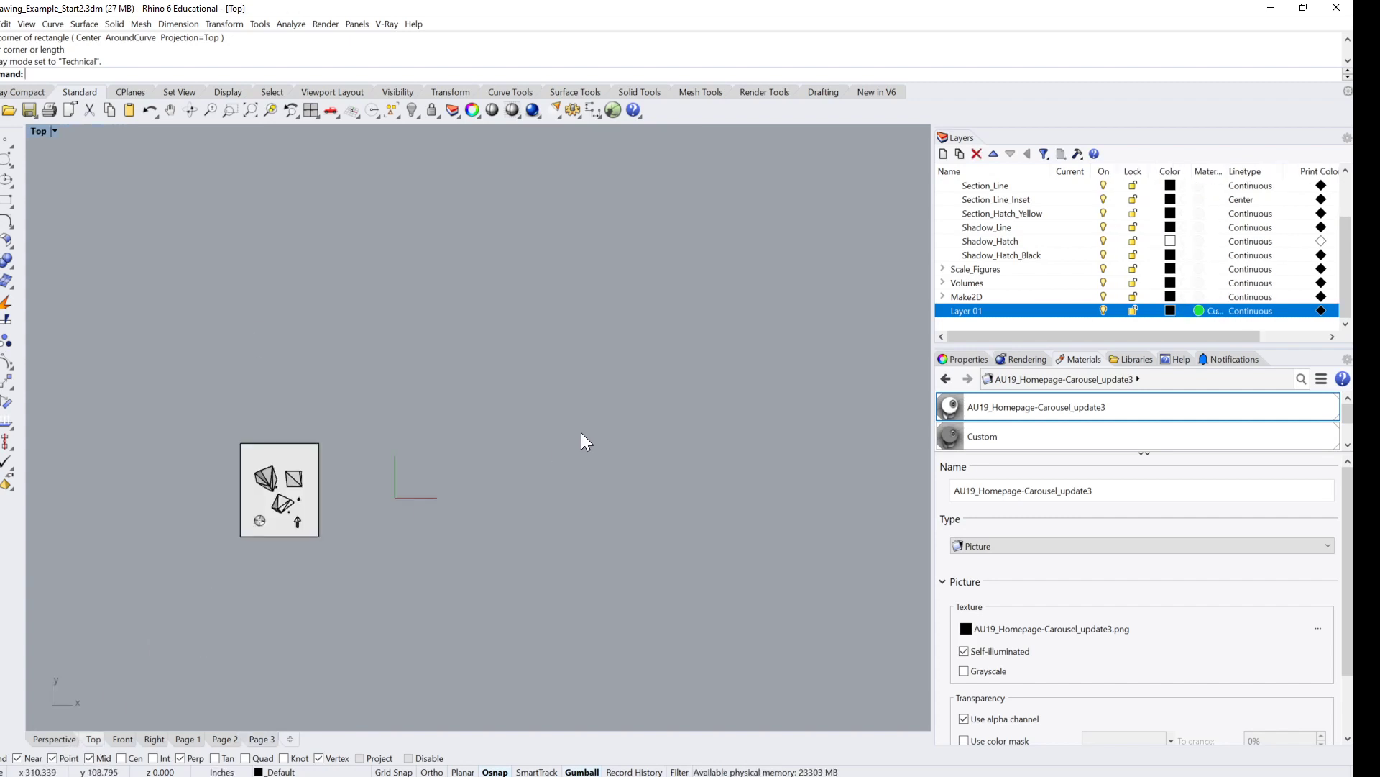
pyautogui.write('Show')
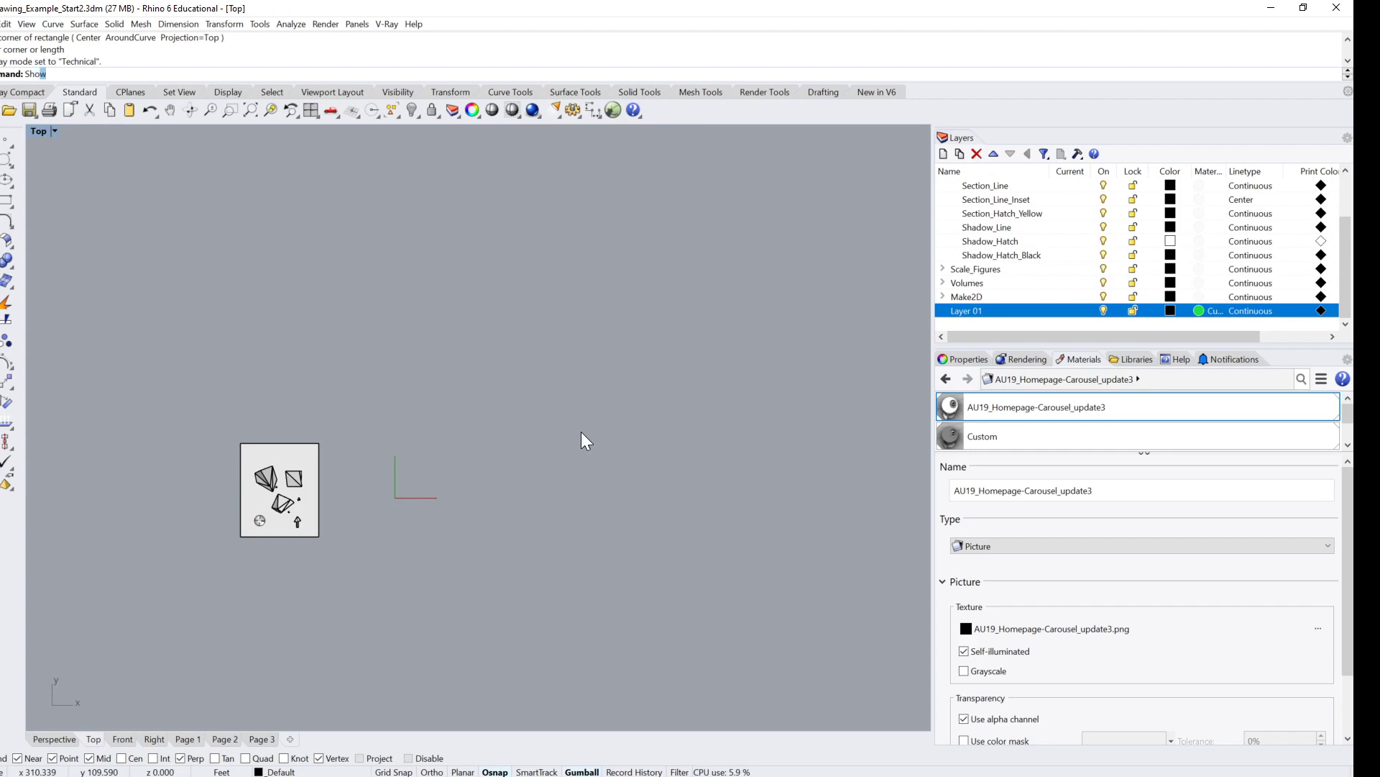
pyautogui.press('Return')
pyautogui.scroll(5, 598, 493)
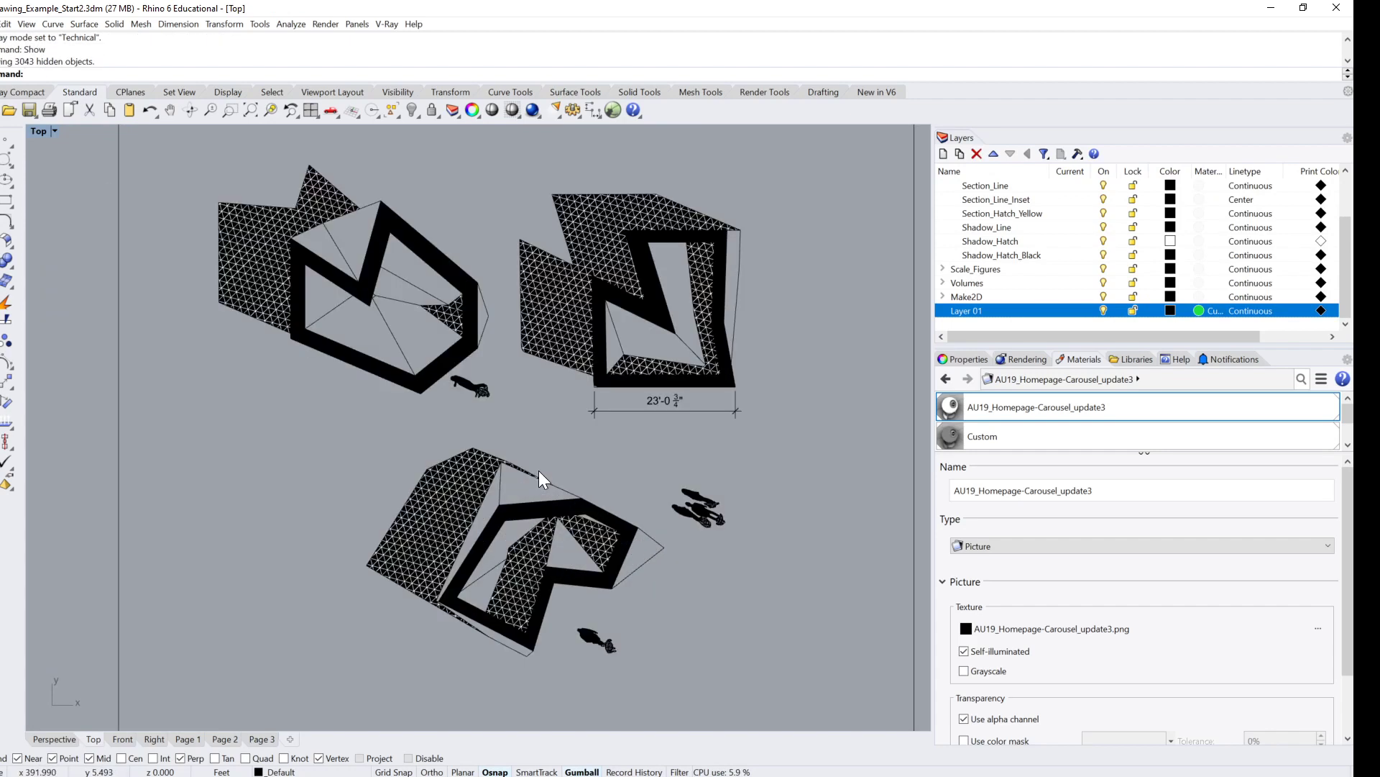
pyautogui.scroll(-4, 538, 470)
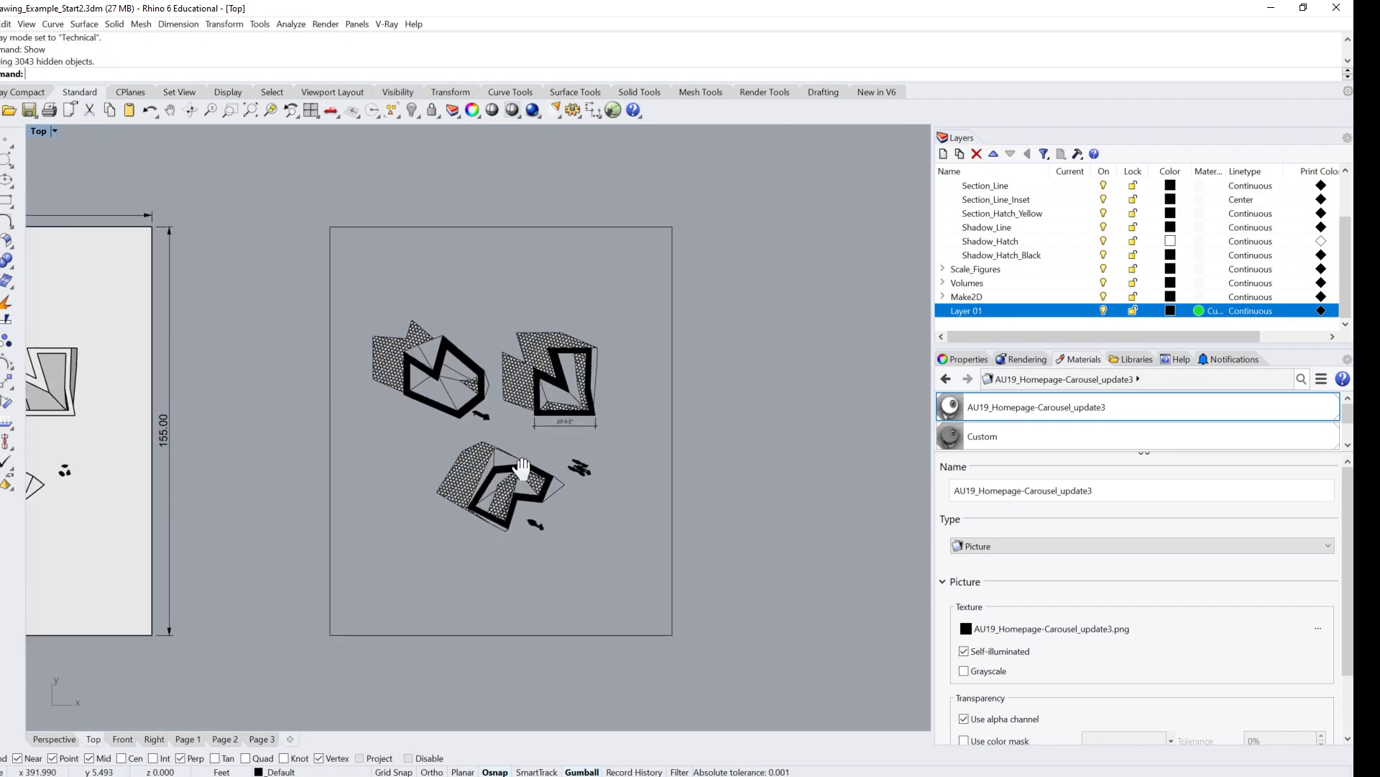
# Step: Back on Page 3, pan and zoom the lower detail to frame the hatched drawings
pyautogui.click(183, 741)
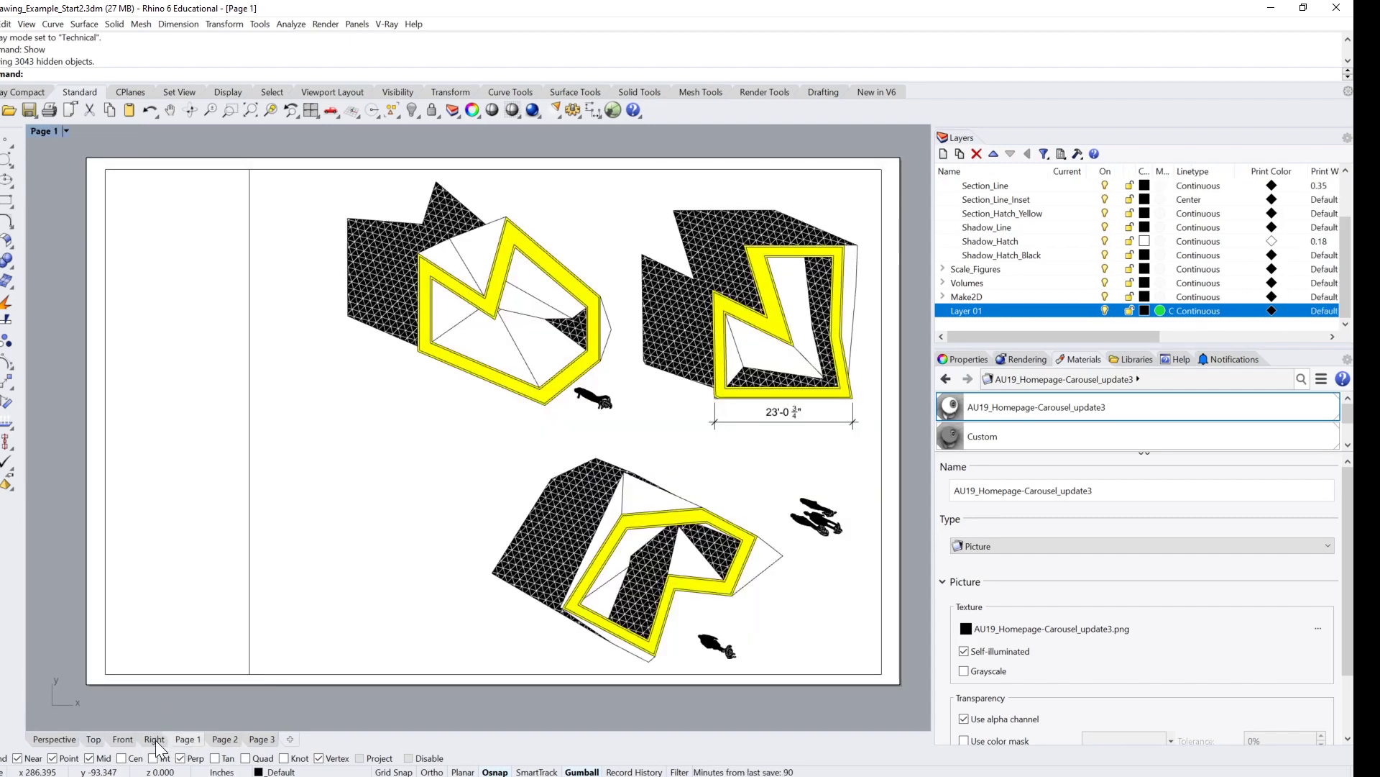
pyautogui.click(263, 740)
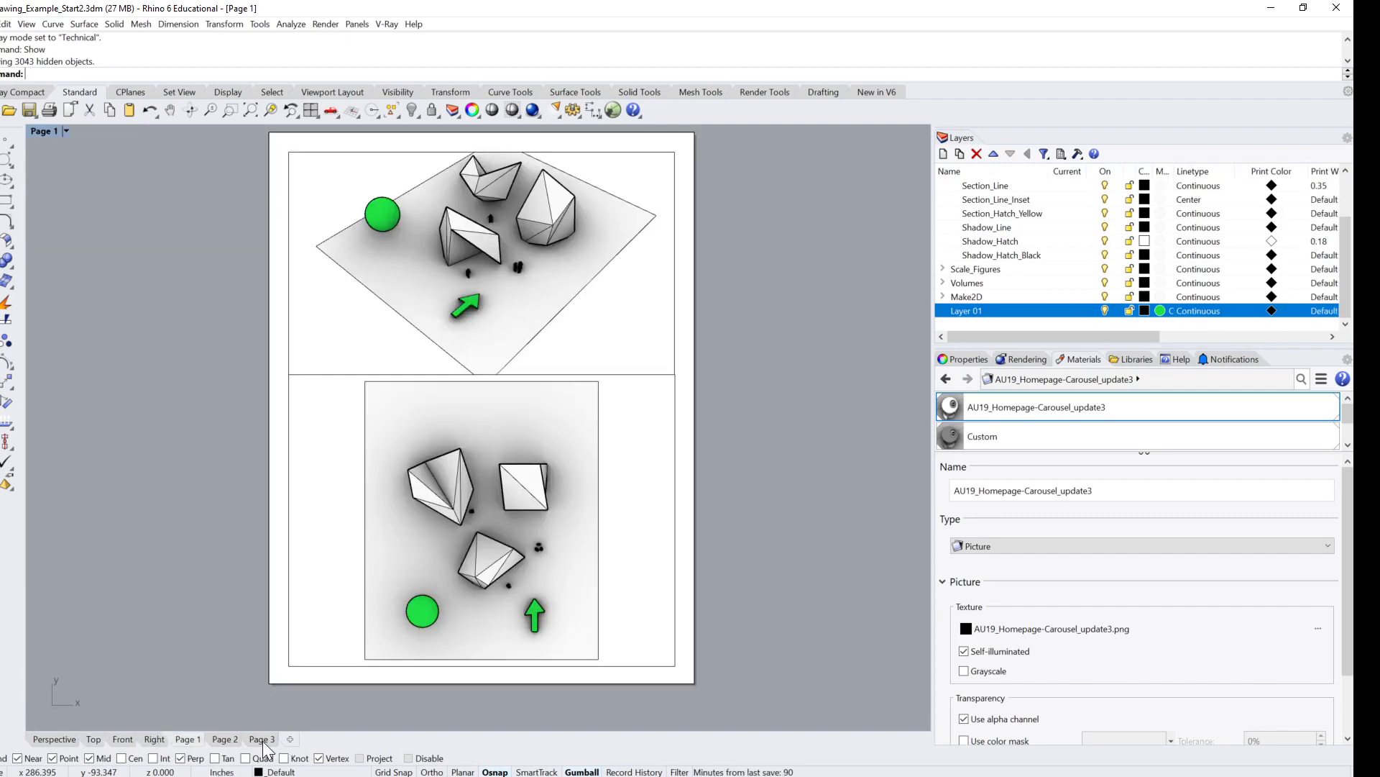
pyautogui.doubleClick(581, 528)
pyautogui.scroll(-3, 581, 529)
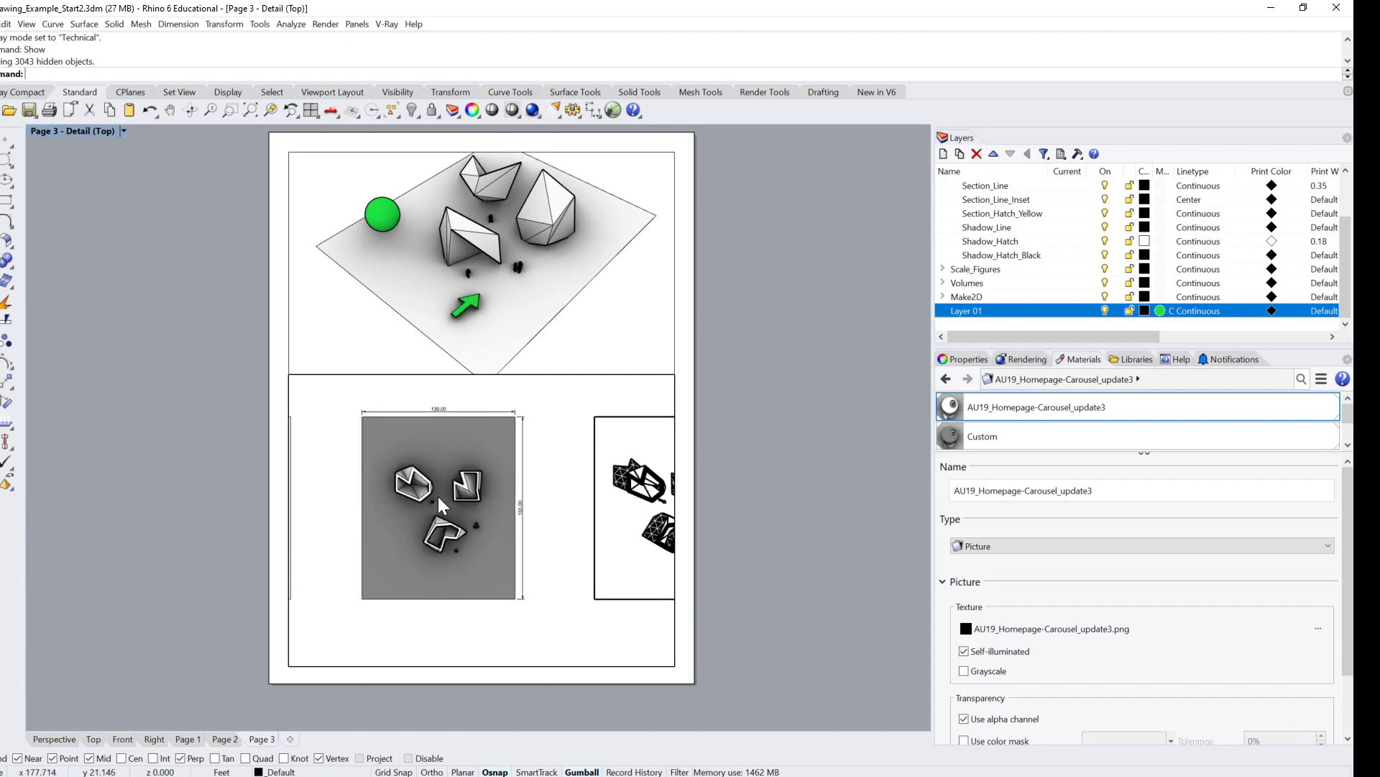
pyautogui.moveTo(438, 496); pyautogui.dragTo(316, 496, button='right')
pyautogui.scroll(5, 610, 512)
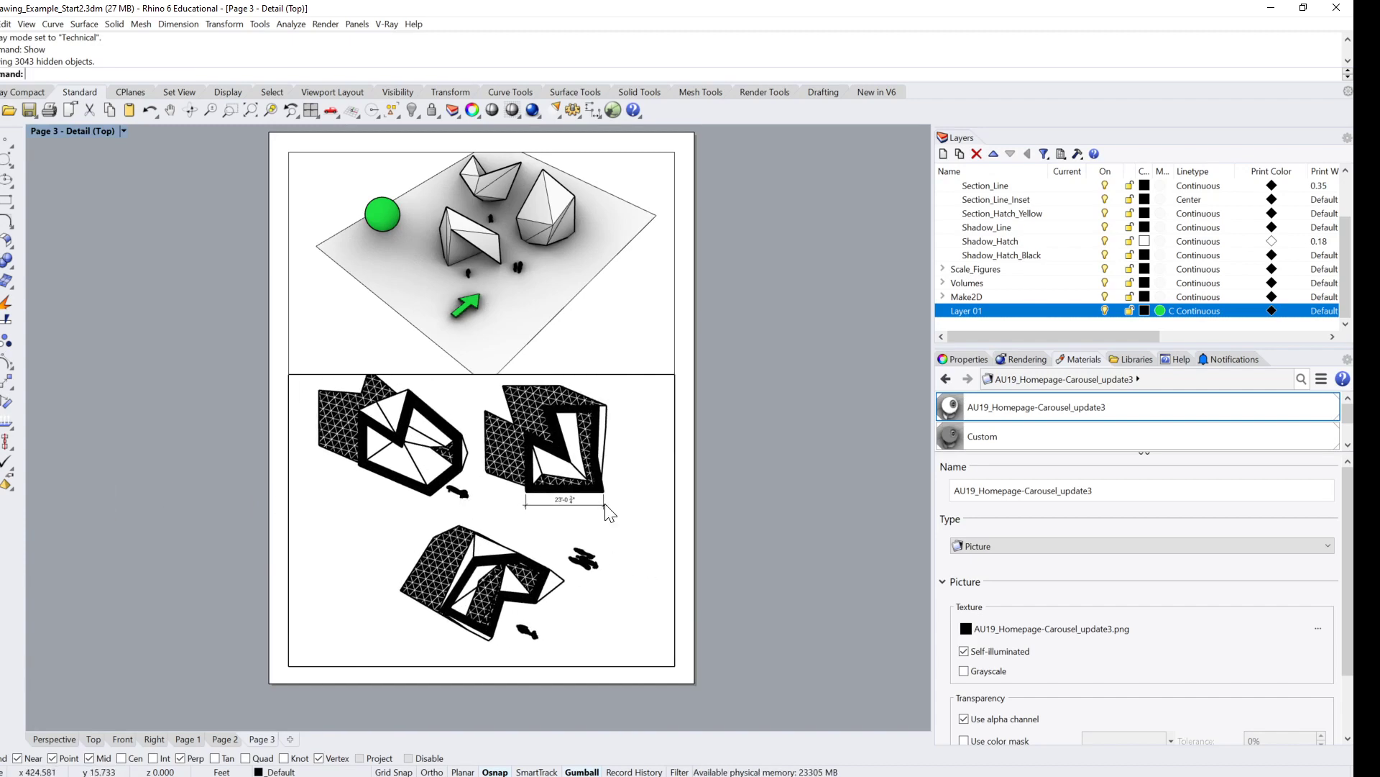
pyautogui.scroll(3, 610, 512)
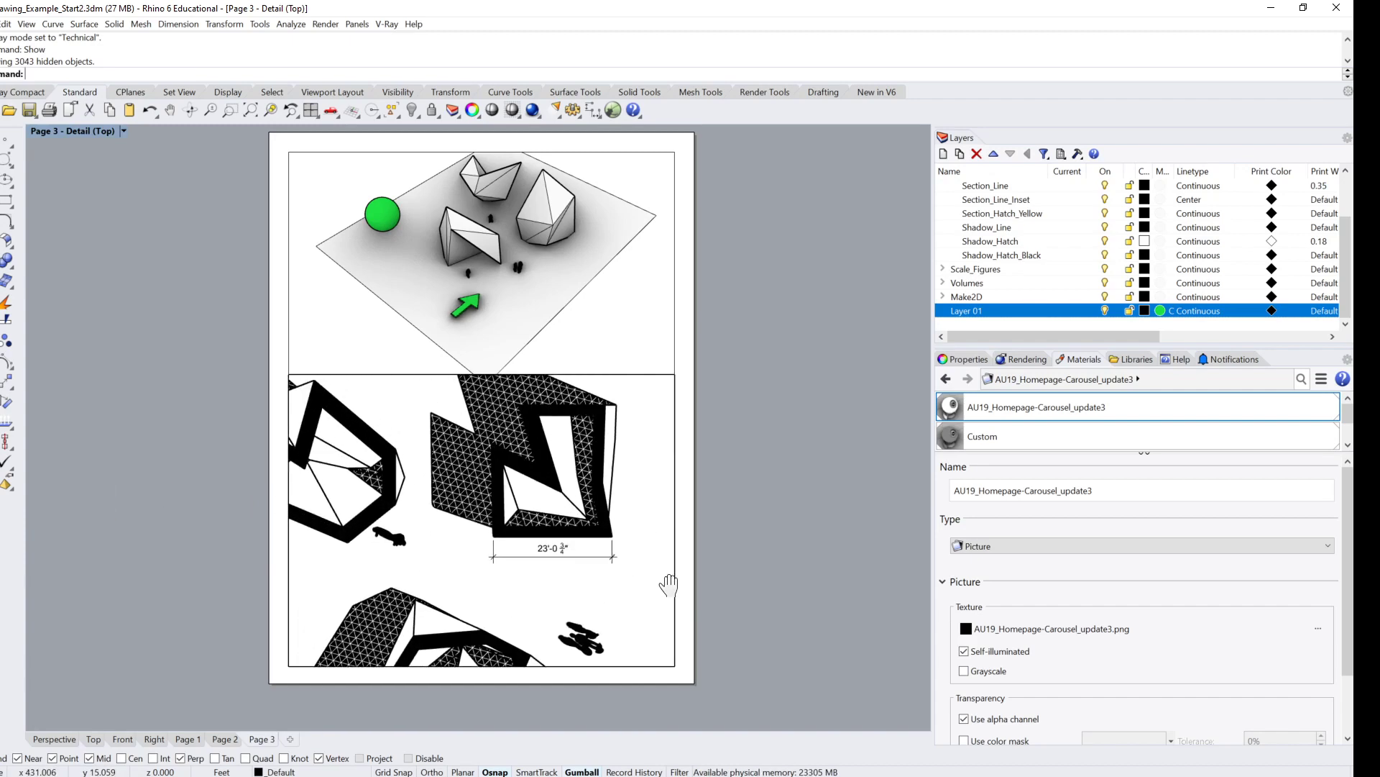
pyautogui.scroll(-4, 683, 525)
# Step: Turn off the Section_Hatch_Yellow layer's light bulb in the Layers panel
pyautogui.doubleClick(664, 516)
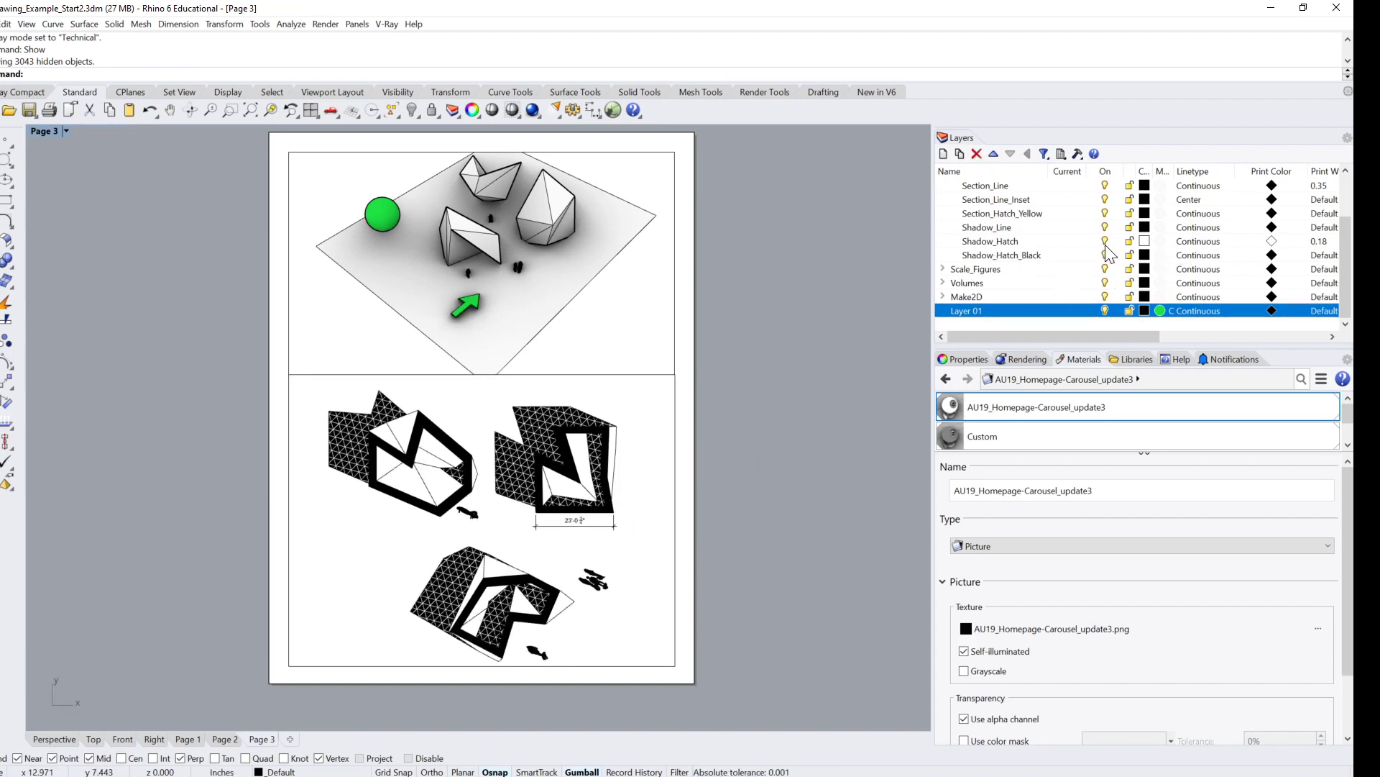
pyautogui.click(1014, 229)
pyautogui.click(1015, 216)
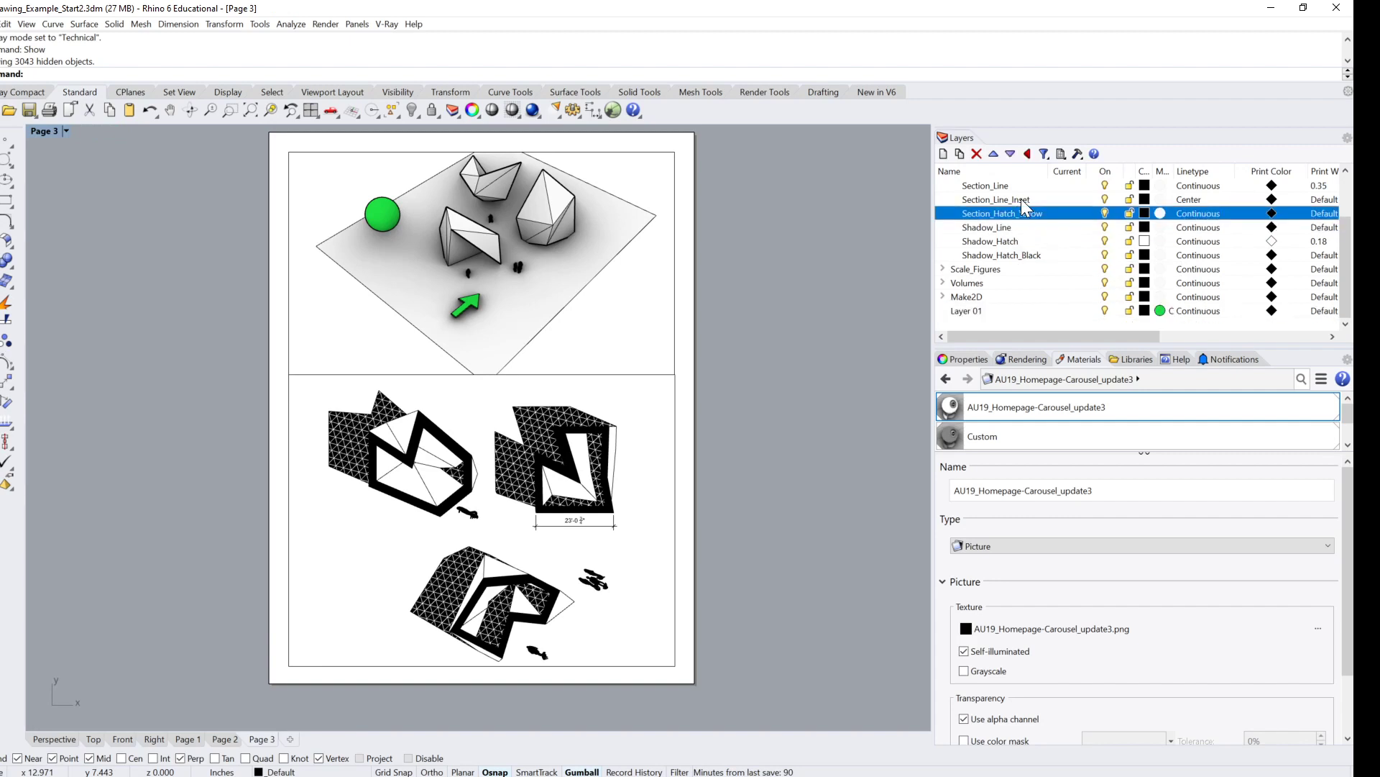
pyautogui.click(1105, 213)
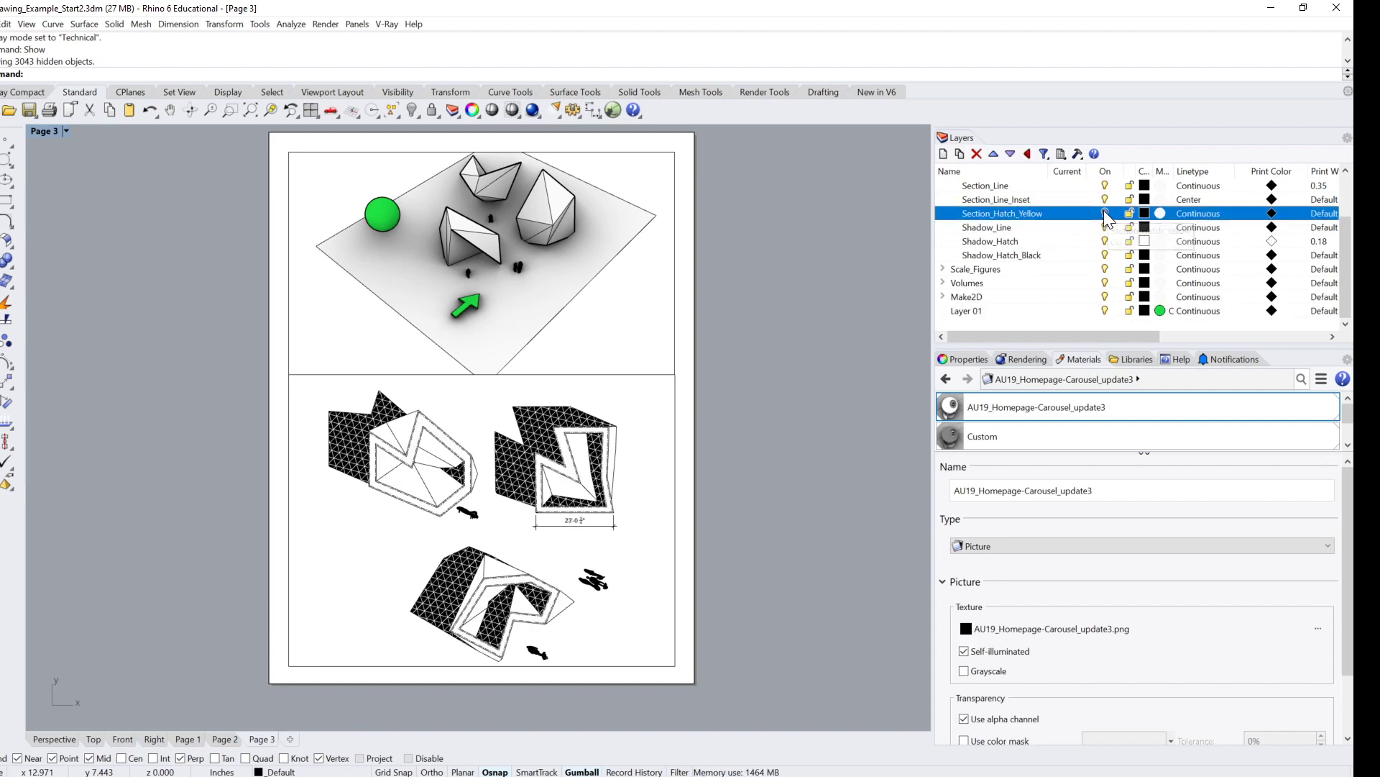
# Step: In the upper detail, window-select the buildings and ground and Zoom Selected onto them
pyautogui.doubleClick(606, 323)
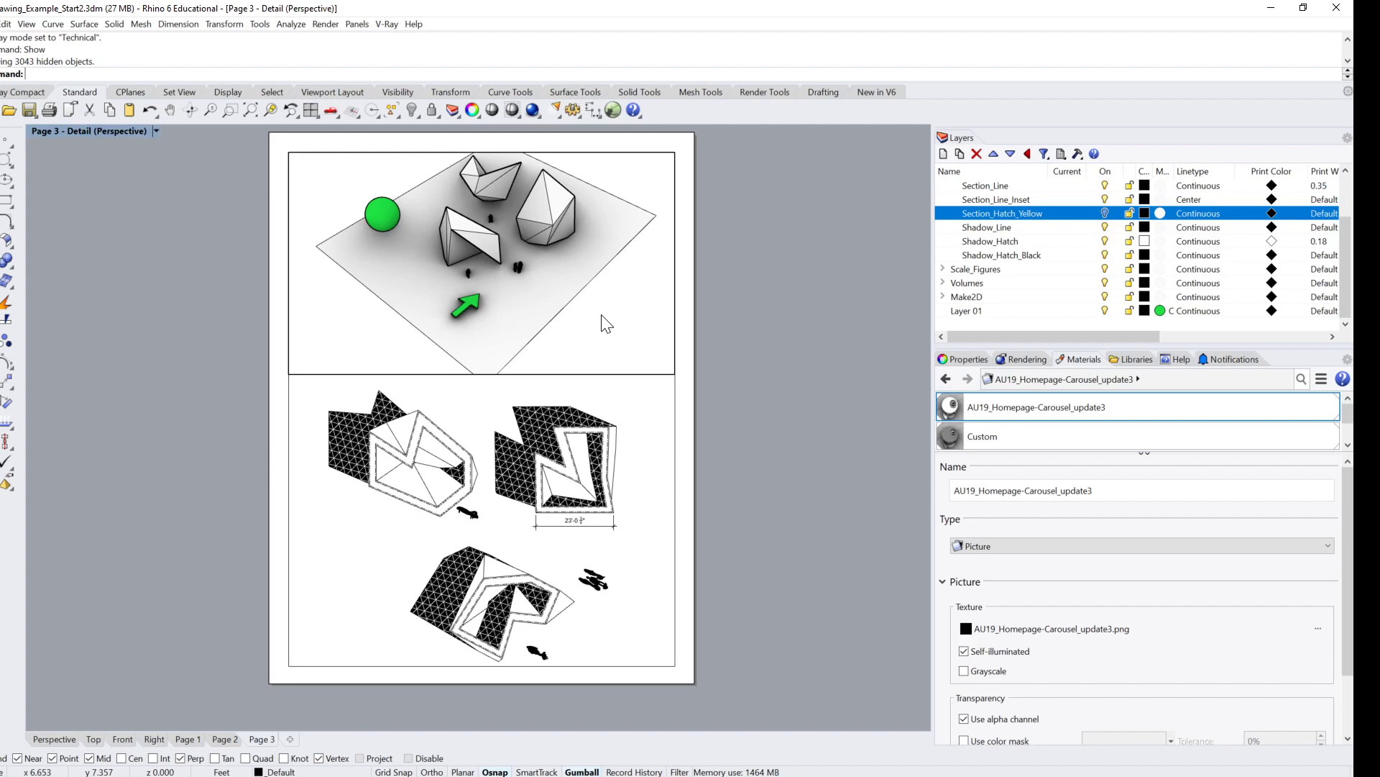
pyautogui.moveTo(606, 321); pyautogui.dragTo(583, 234, button='right')
pyautogui.moveTo(582, 234); pyautogui.dragTo(471, 300)
pyautogui.write('z')
pyautogui.press('Return')
pyautogui.write('s')
pyautogui.press('Return')
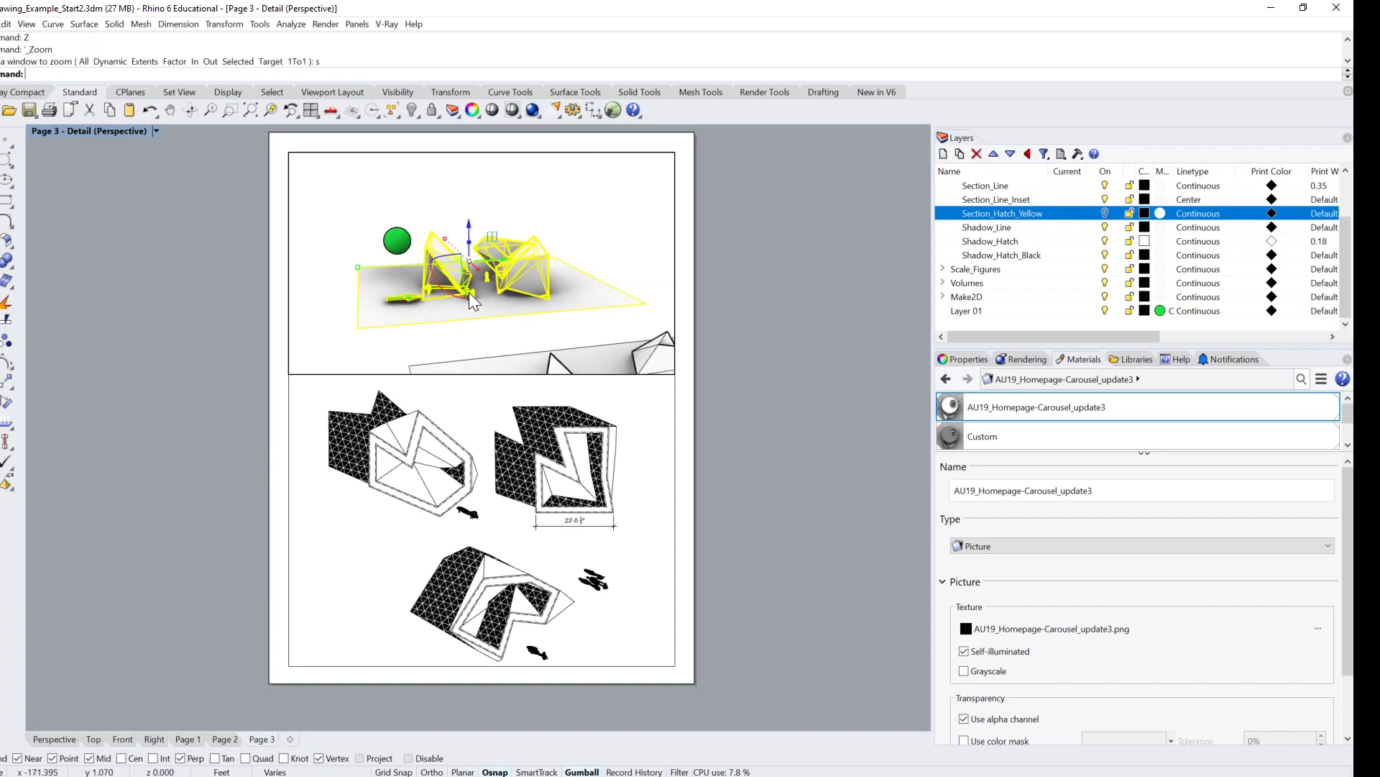
pyautogui.press('Escape')
# Step: Orbit to a low eye-level view of the figures among the buildings and exit the detail
pyautogui.moveTo(496, 278); pyautogui.dragTo(473, 319, button='right')
pyautogui.press('Home')
pyautogui.press('Home')
pyautogui.press('Home')
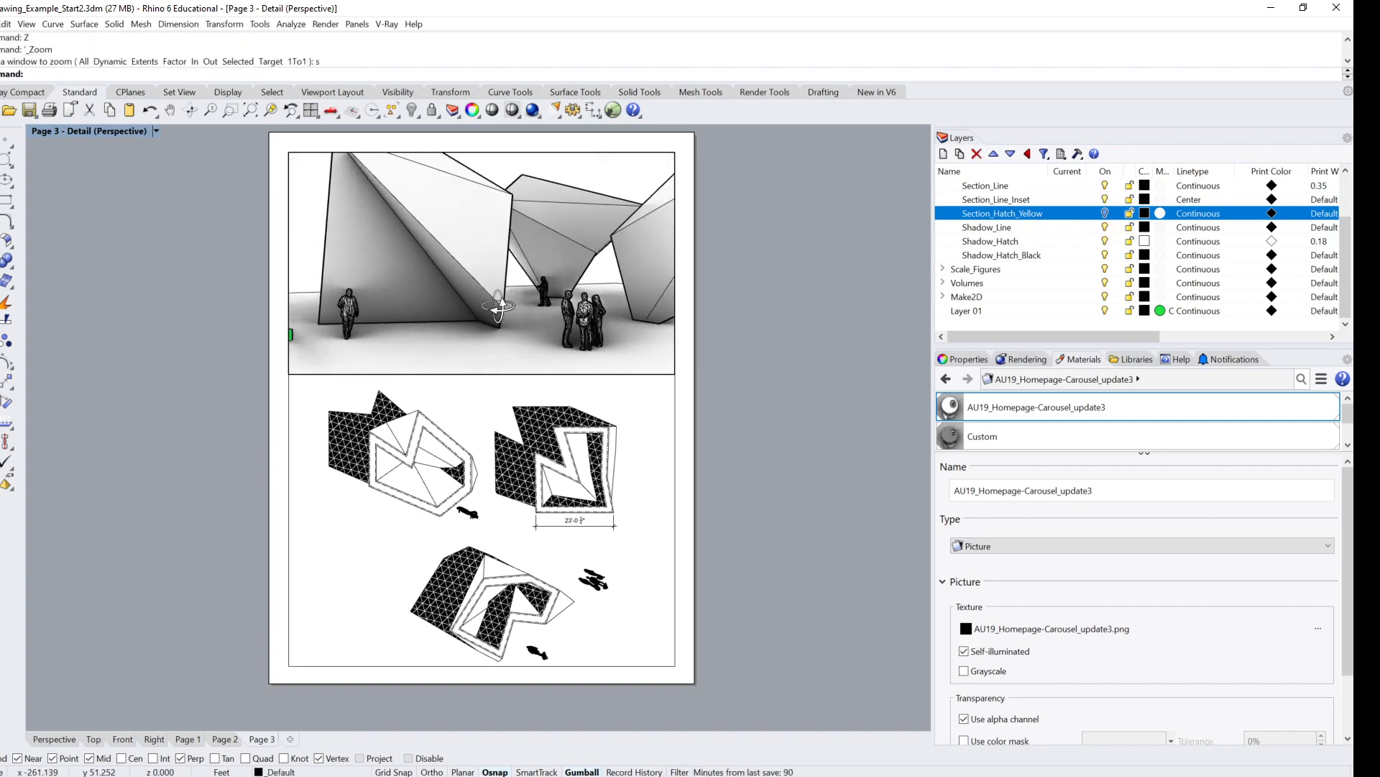
pyautogui.doubleClick(693, 378)
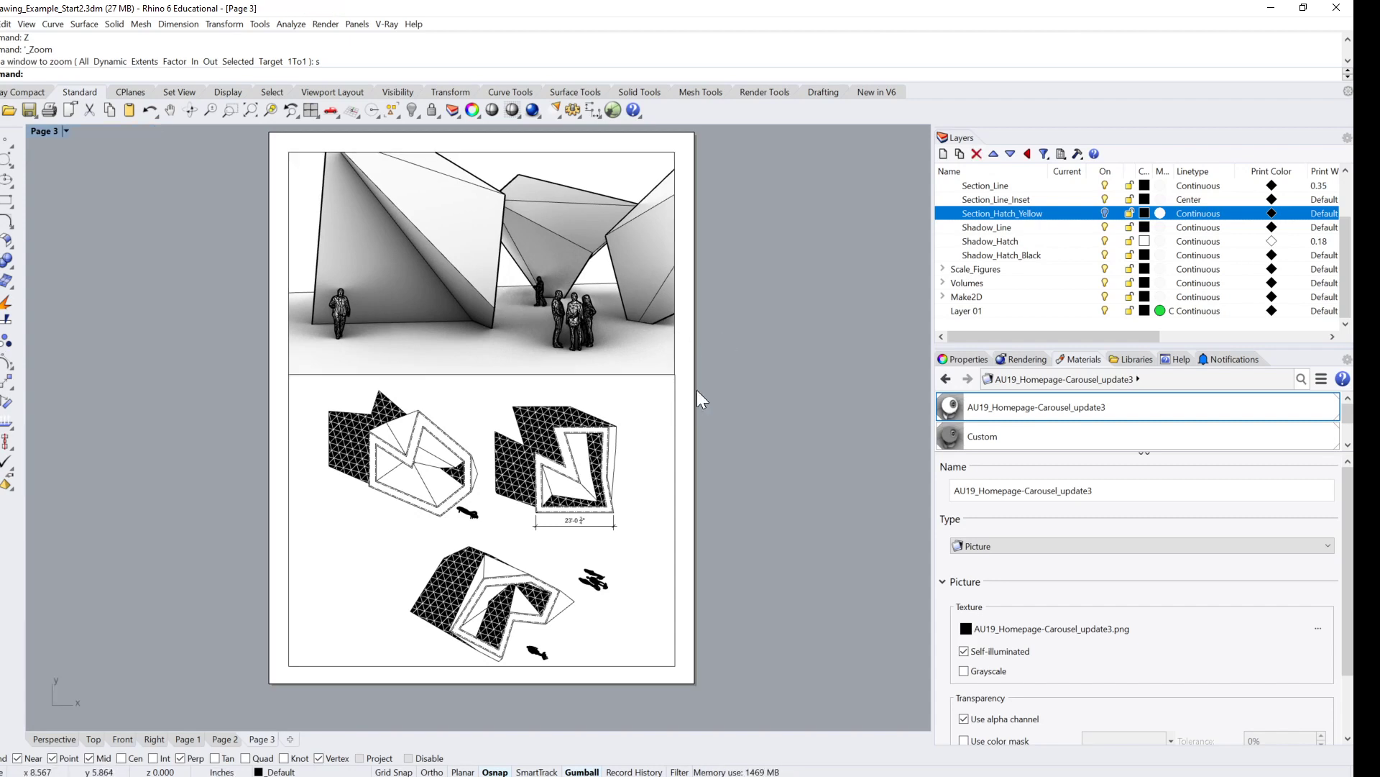
pyautogui.click(676, 401)
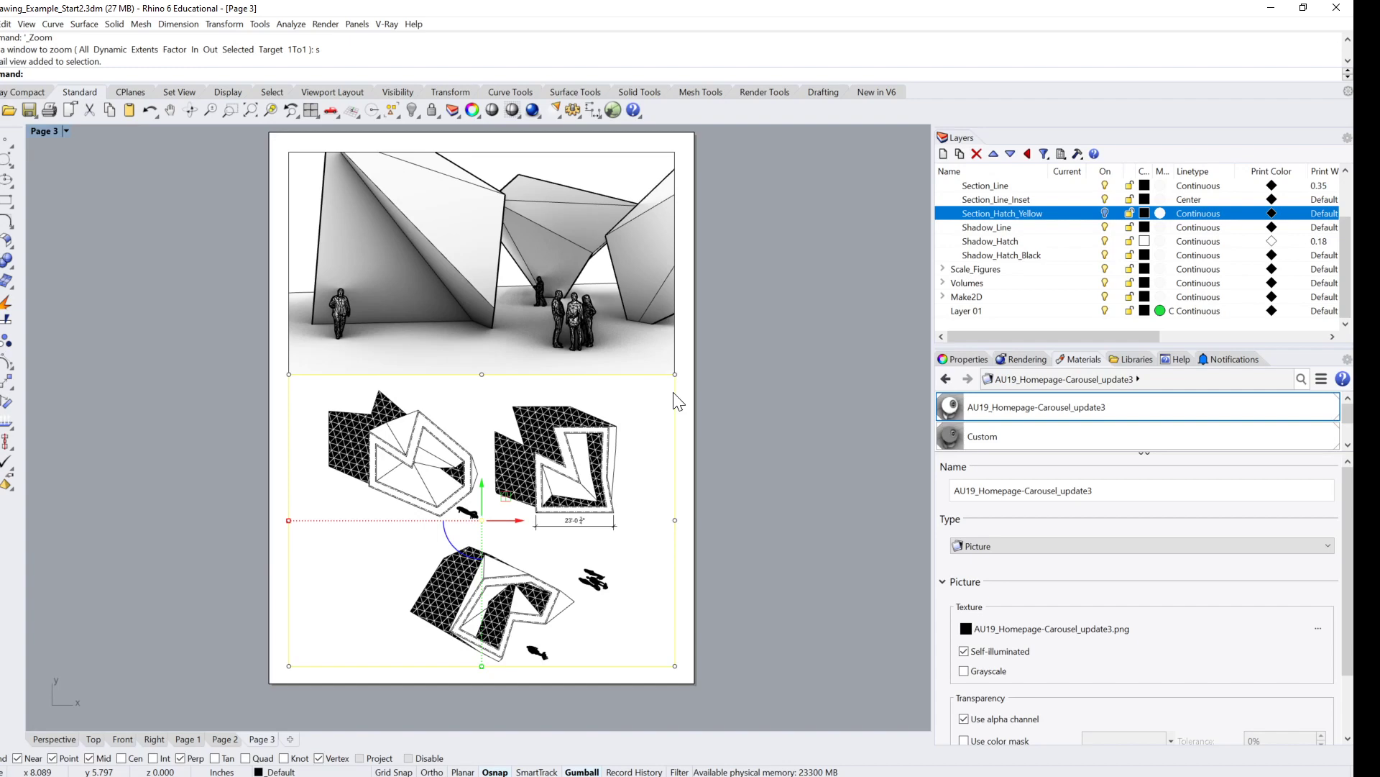
# Step: Set Print Setup to Letter, Portrait, with Layout output, then close it
pyautogui.hotkey('ctrl', 'p')
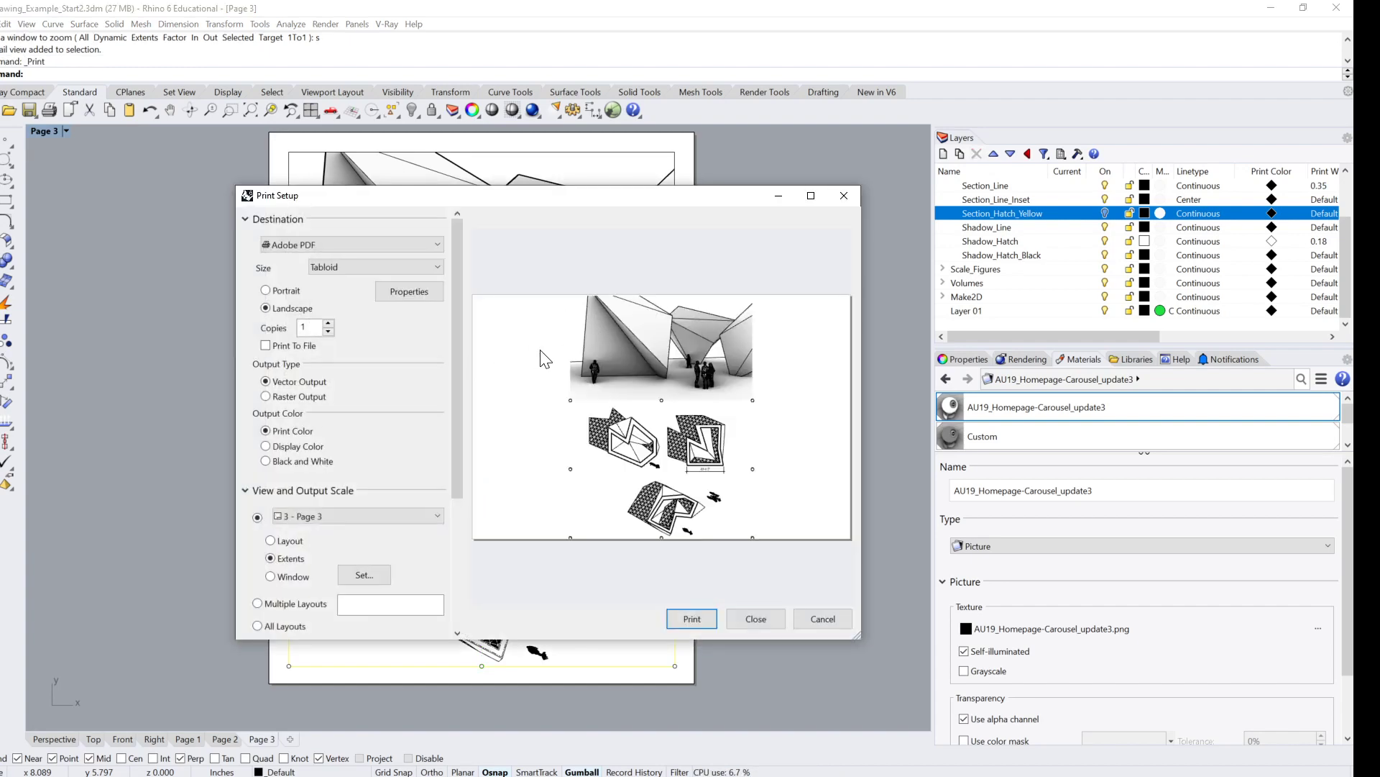
pyautogui.click(755, 620)
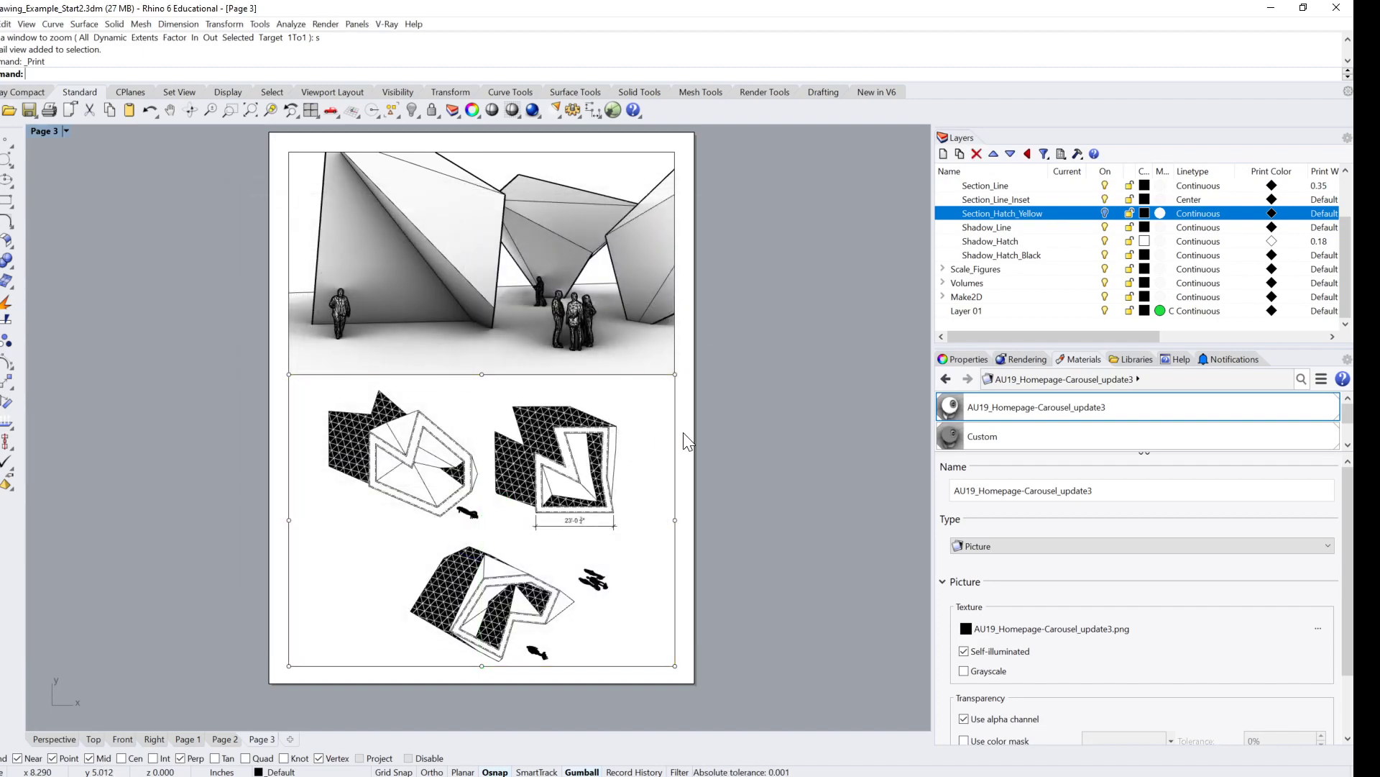
pyautogui.press('Return')
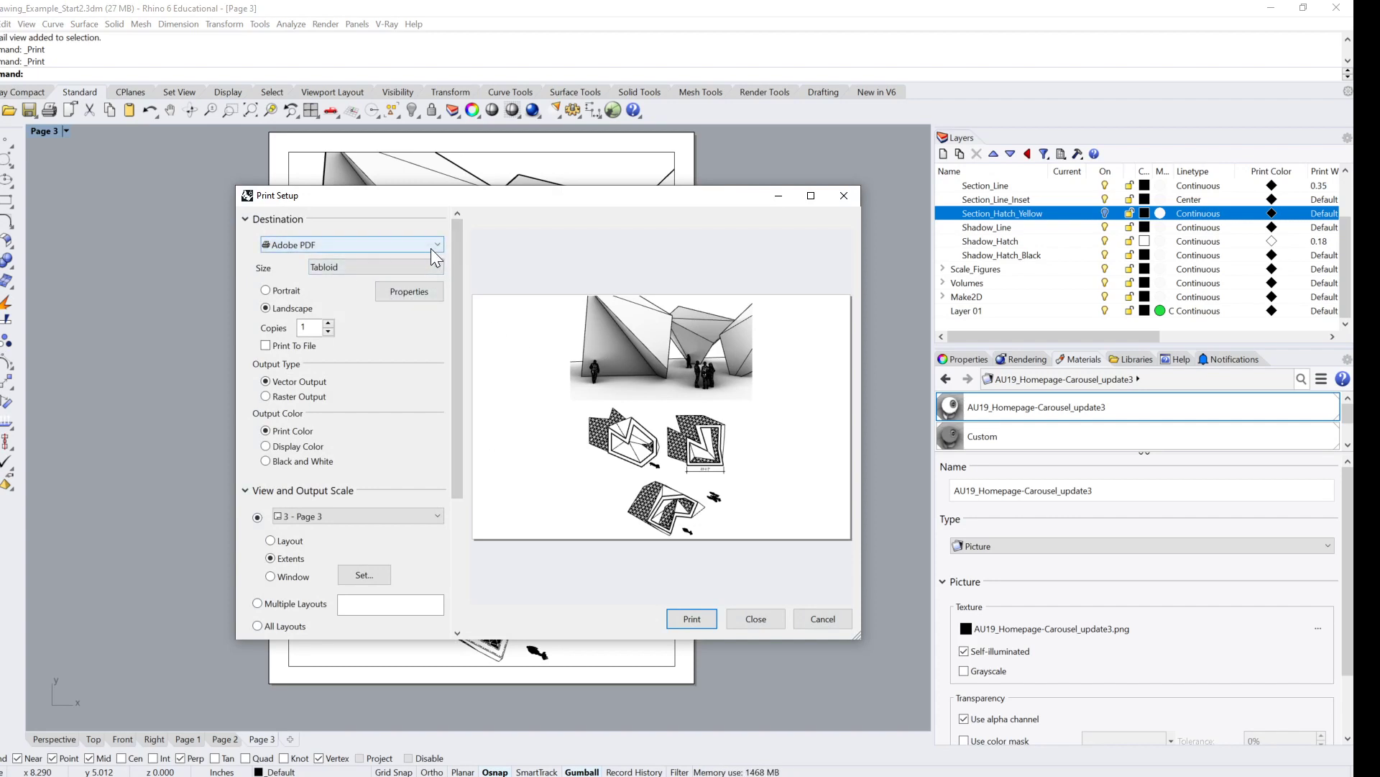
pyautogui.click(435, 266)
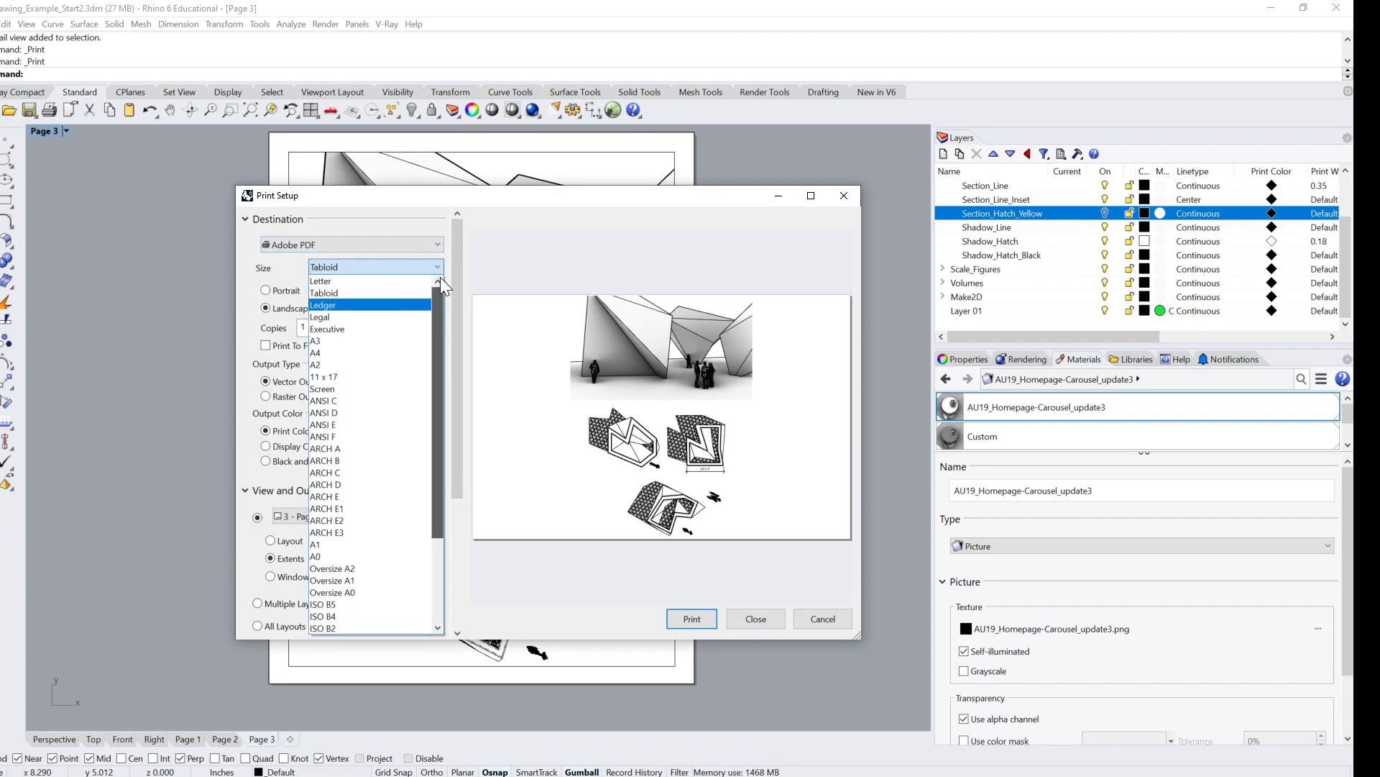
pyautogui.click(321, 280)
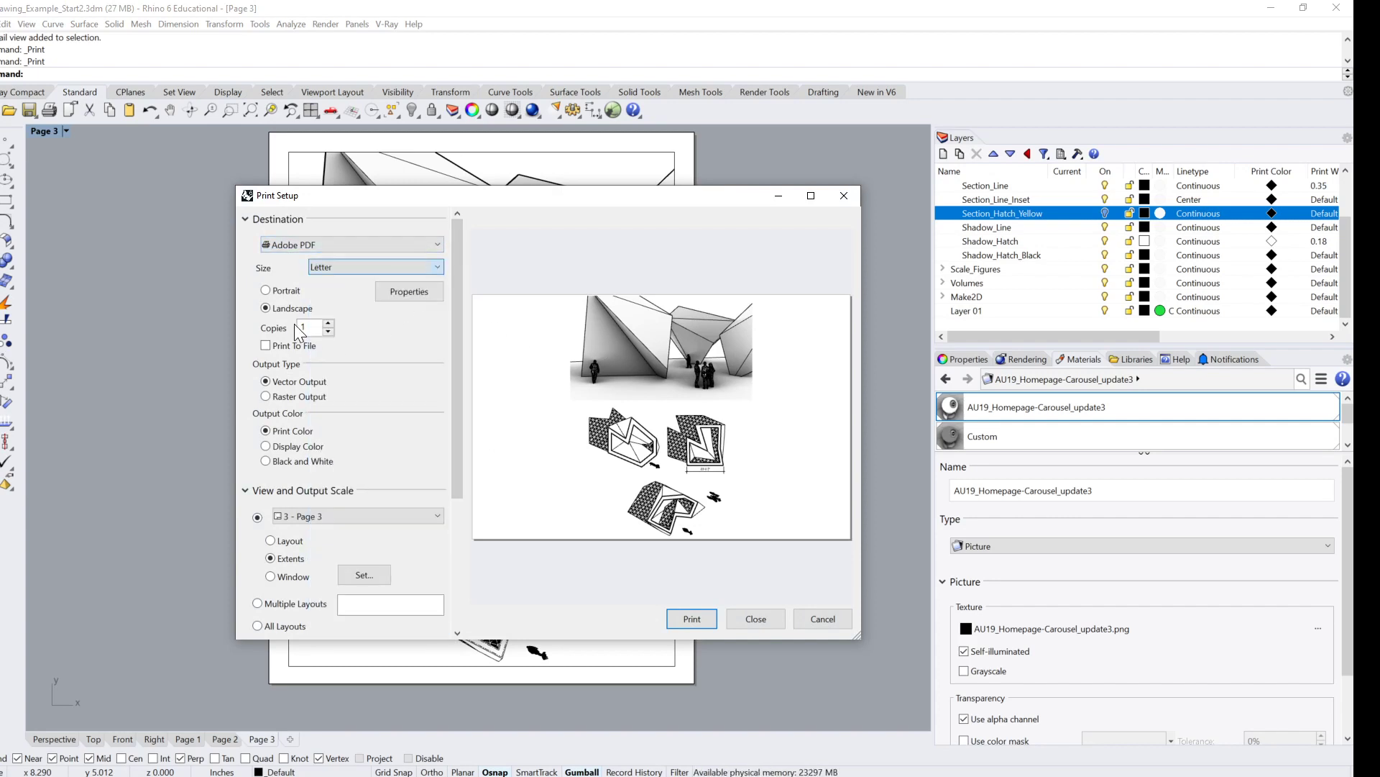
pyautogui.click(266, 292)
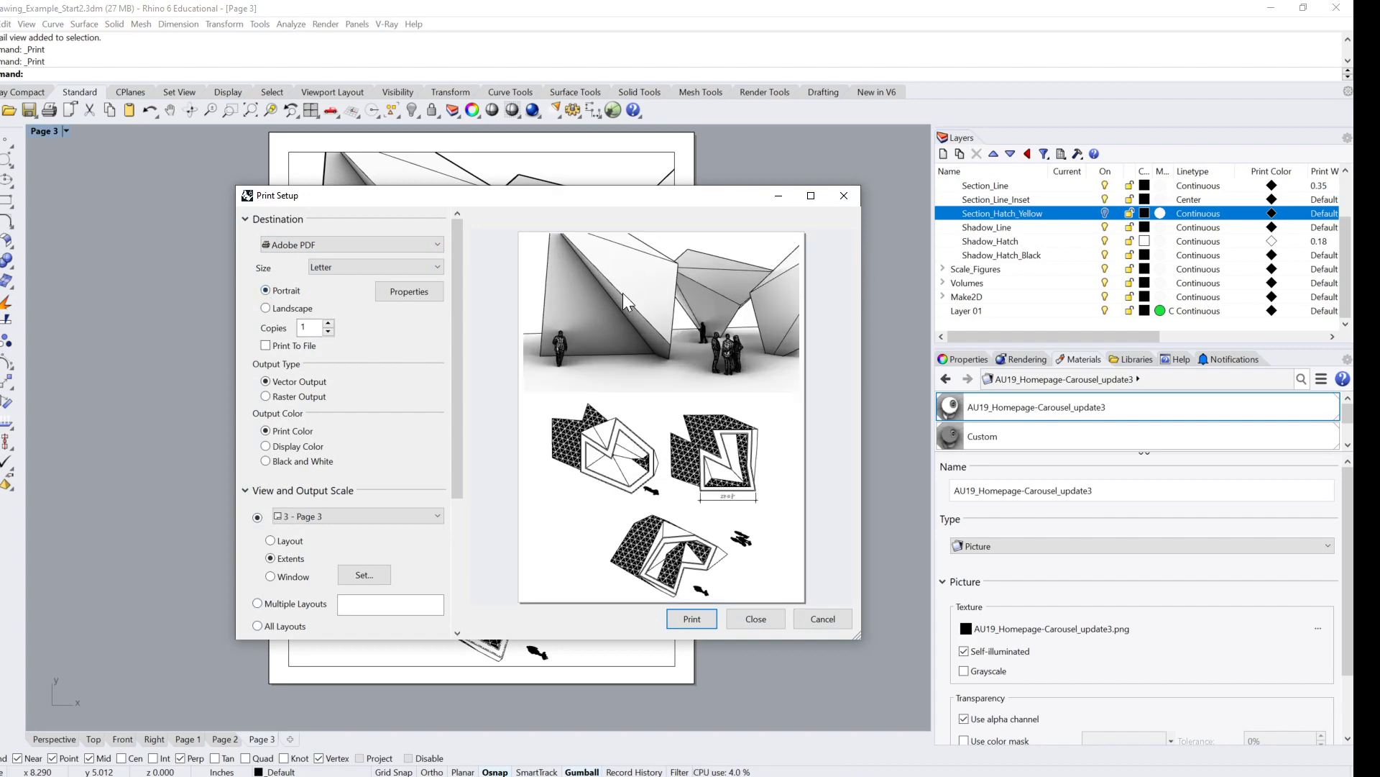
pyautogui.click(271, 541)
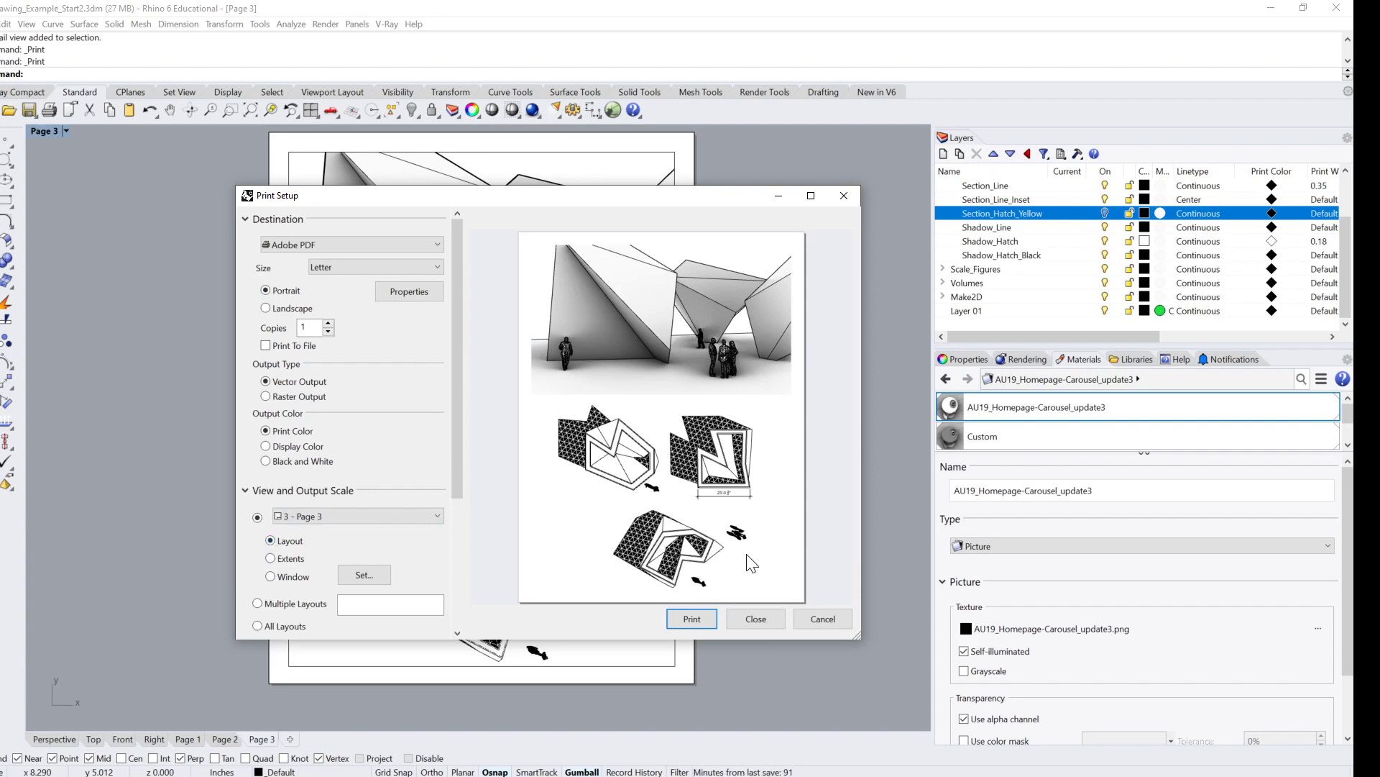
pyautogui.click(754, 617)
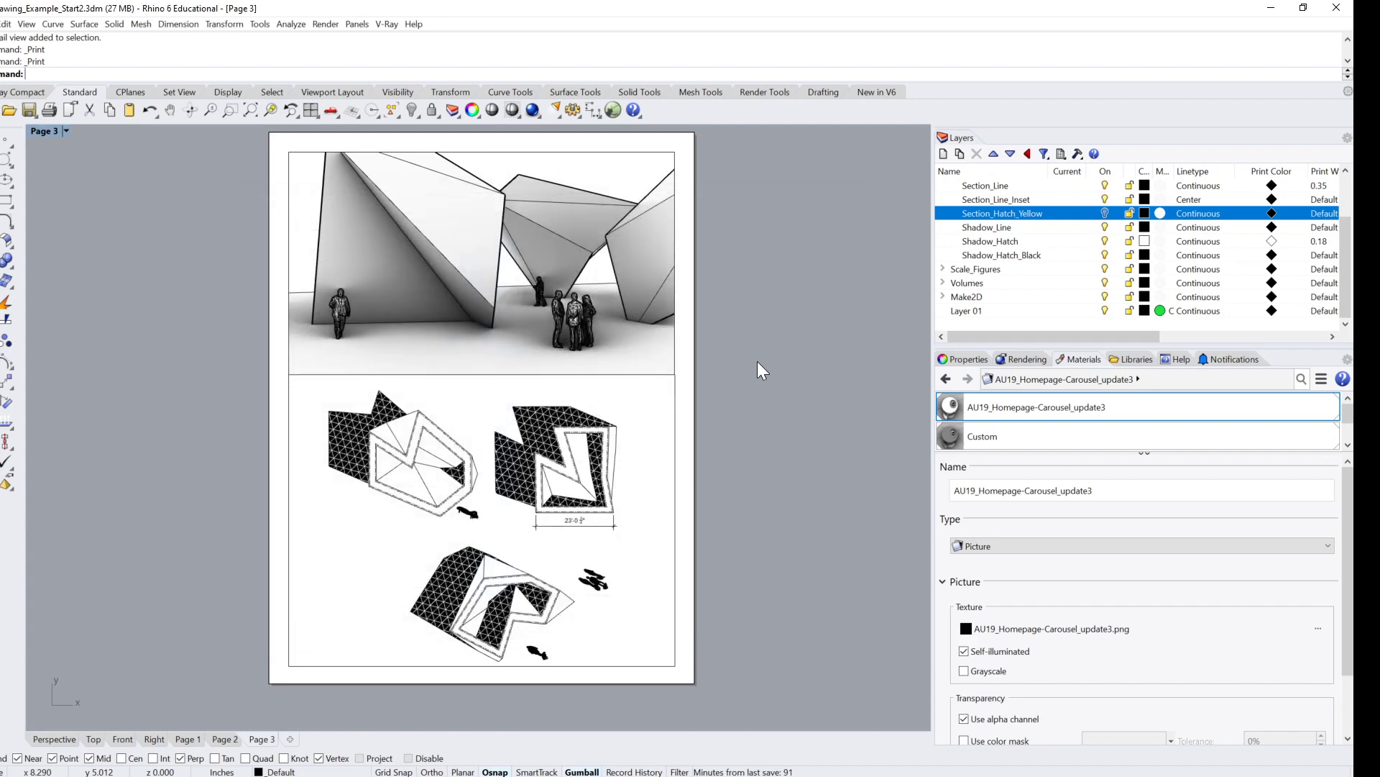
pyautogui.click(676, 387)
# Step: Make 2D the current layer in the Layers panel
pyautogui.click(675, 361)
pyautogui.click(706, 320)
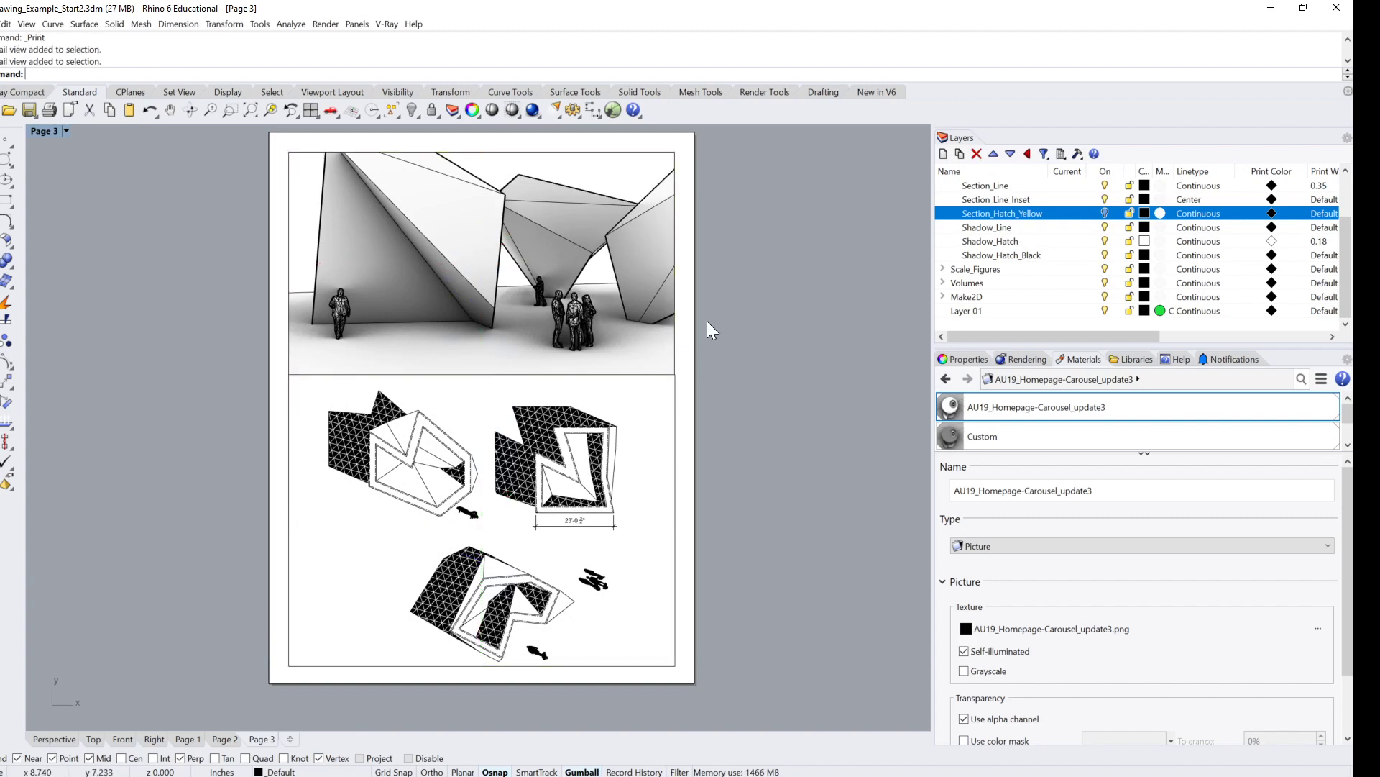
pyautogui.click(674, 295)
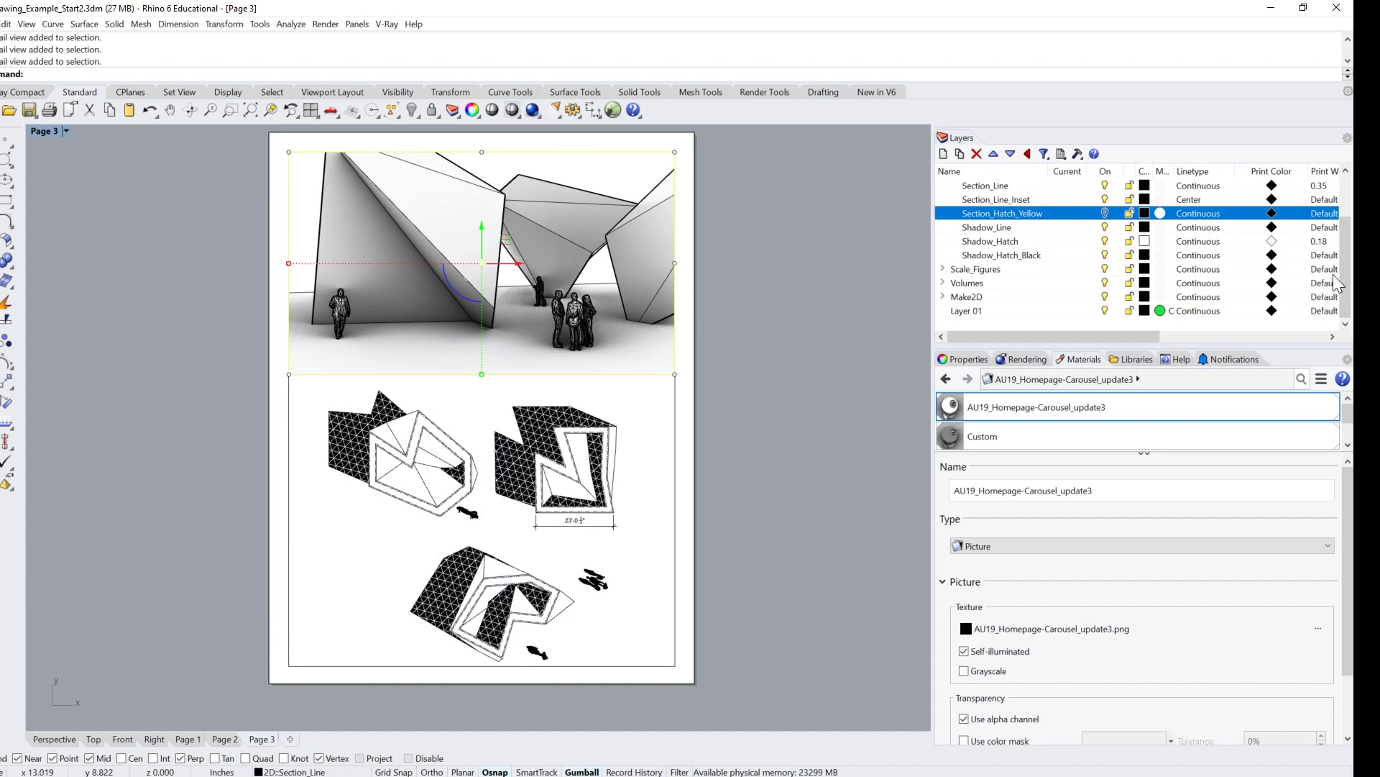
pyautogui.scroll(2, 1336, 282)
pyautogui.click(975, 188)
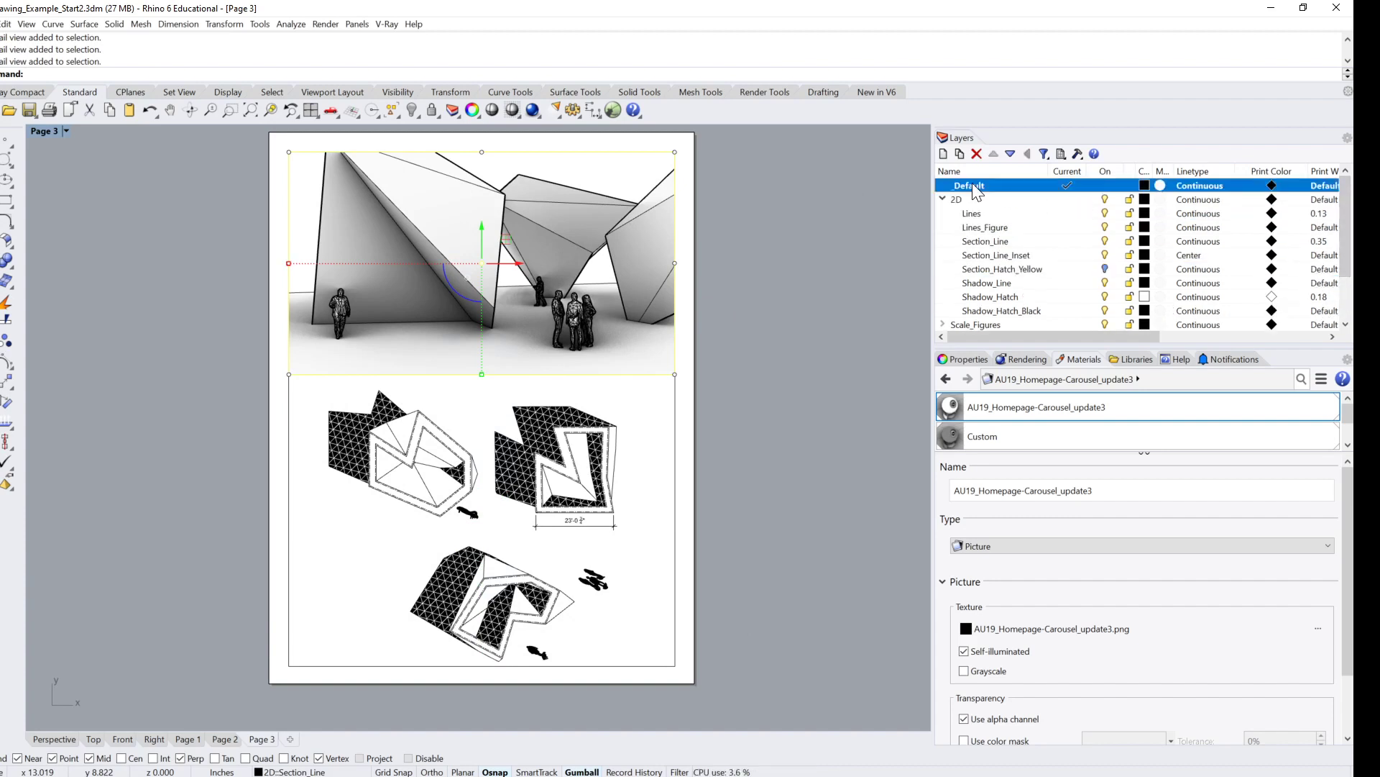
pyautogui.click(944, 200)
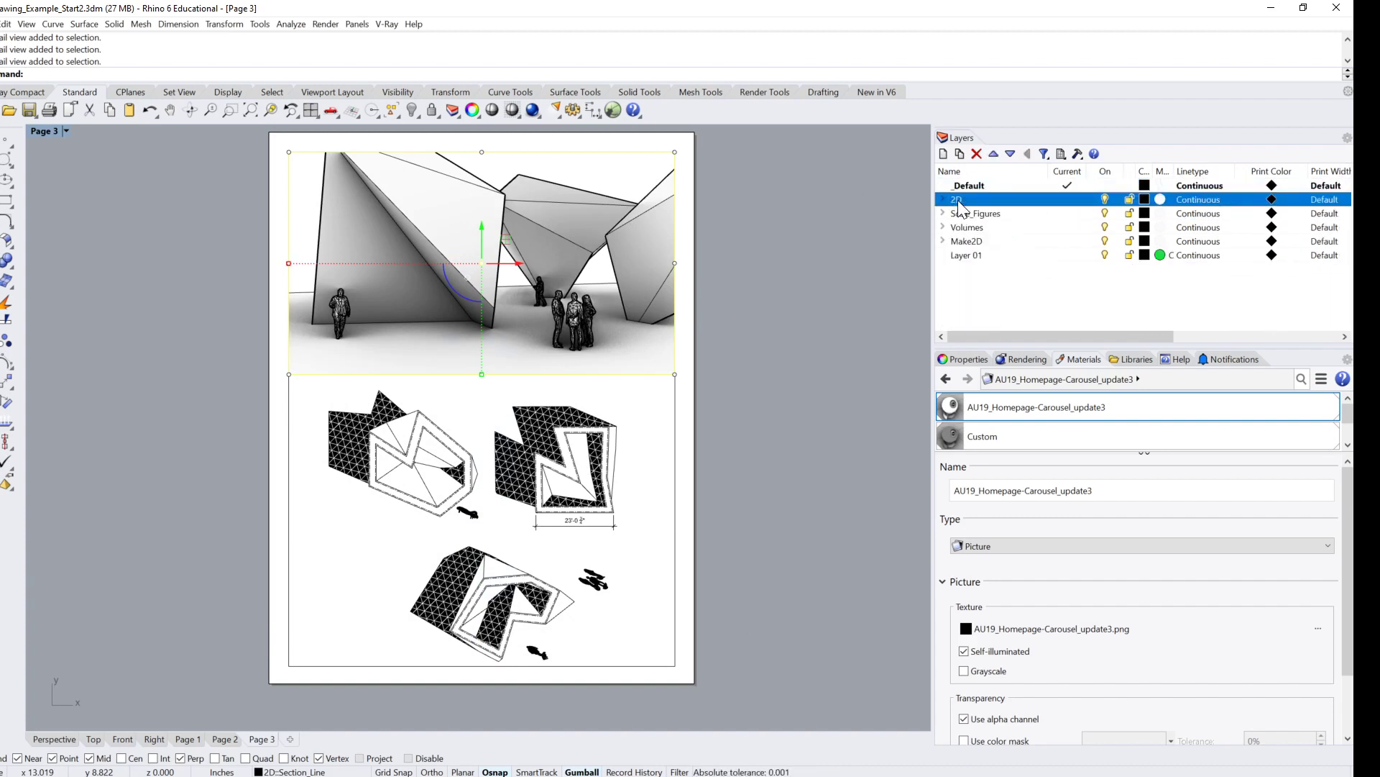
pyautogui.click(1065, 196)
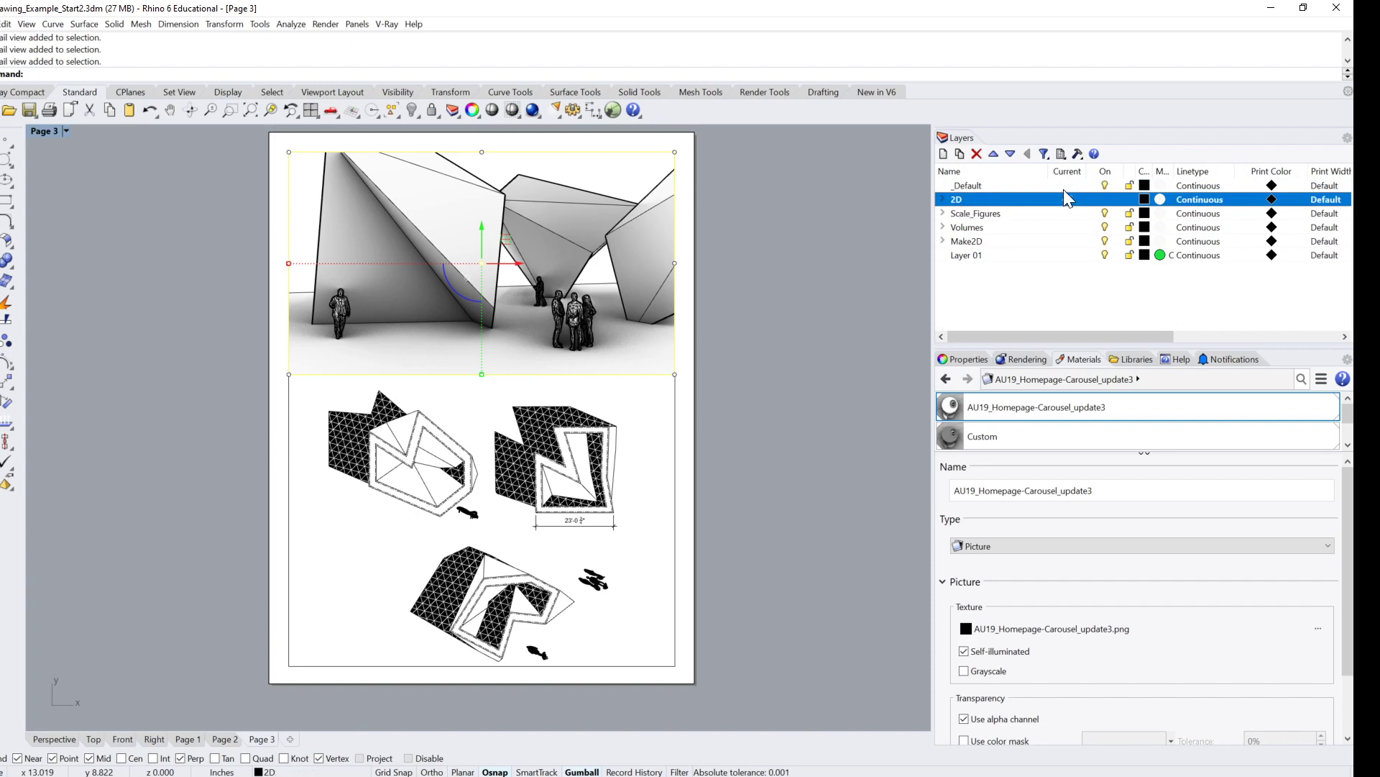
pyautogui.click(1105, 186)
pyautogui.click(1105, 186)
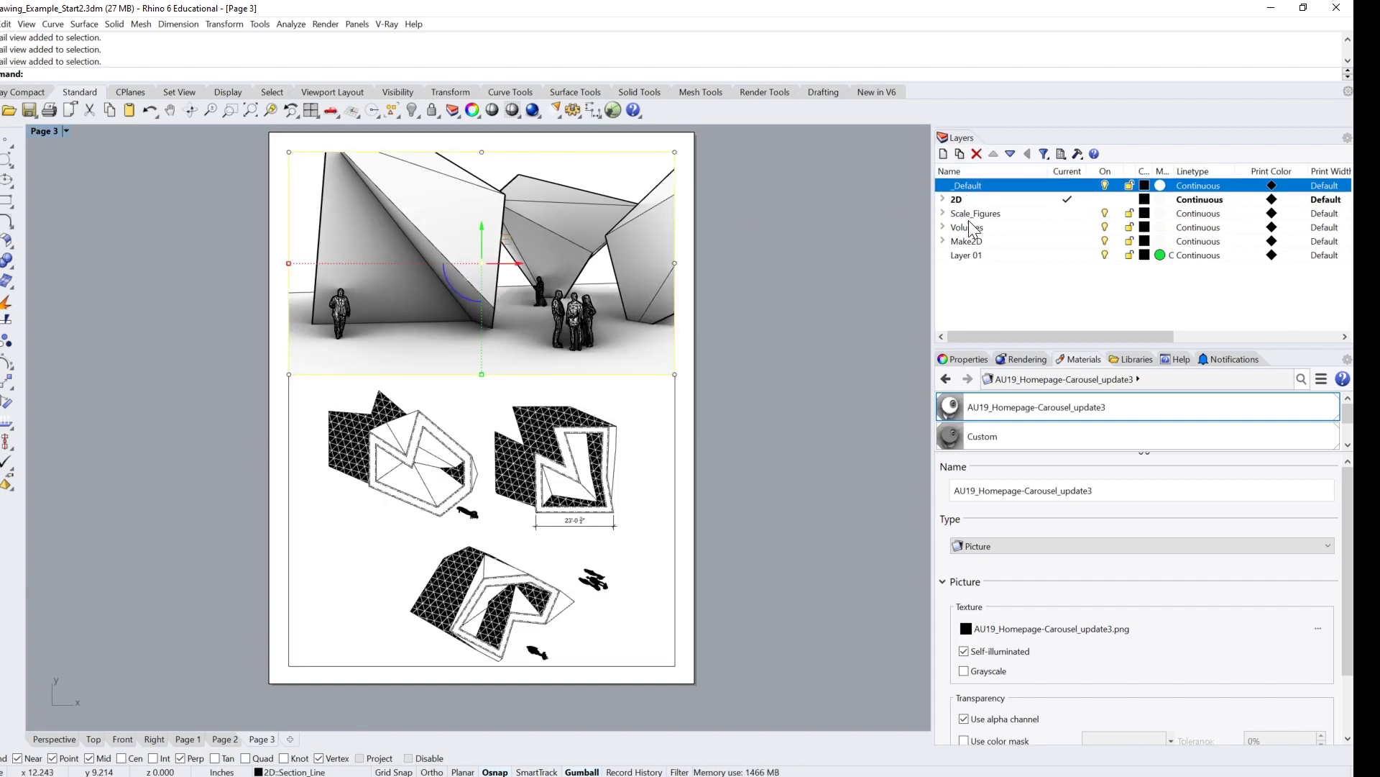
pyautogui.click(969, 257)
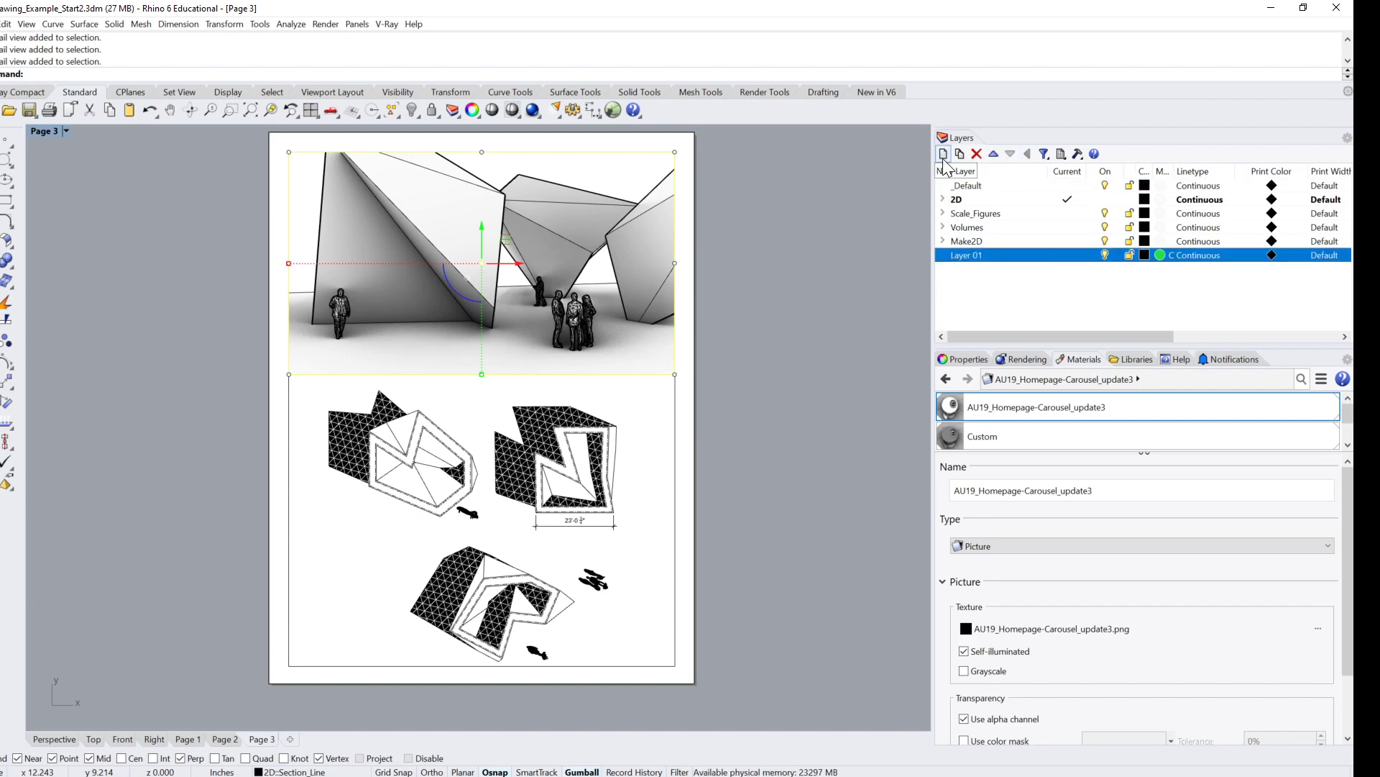
# Step: Window-select both Page 3 detail views and move them onto the _Default layer
pyautogui.click(982, 188)
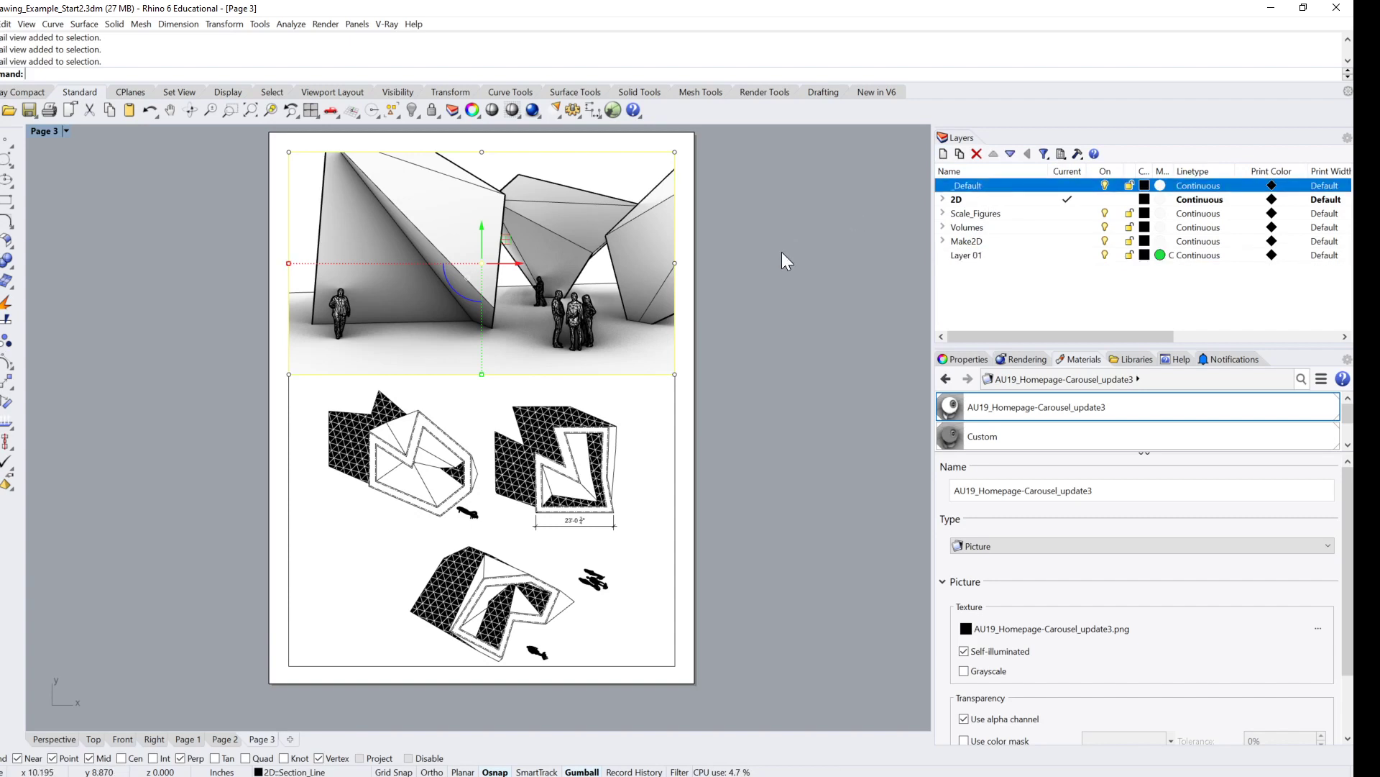
pyautogui.moveTo(719, 672); pyautogui.dragTo(460, 259)
pyautogui.rightClick(976, 187)
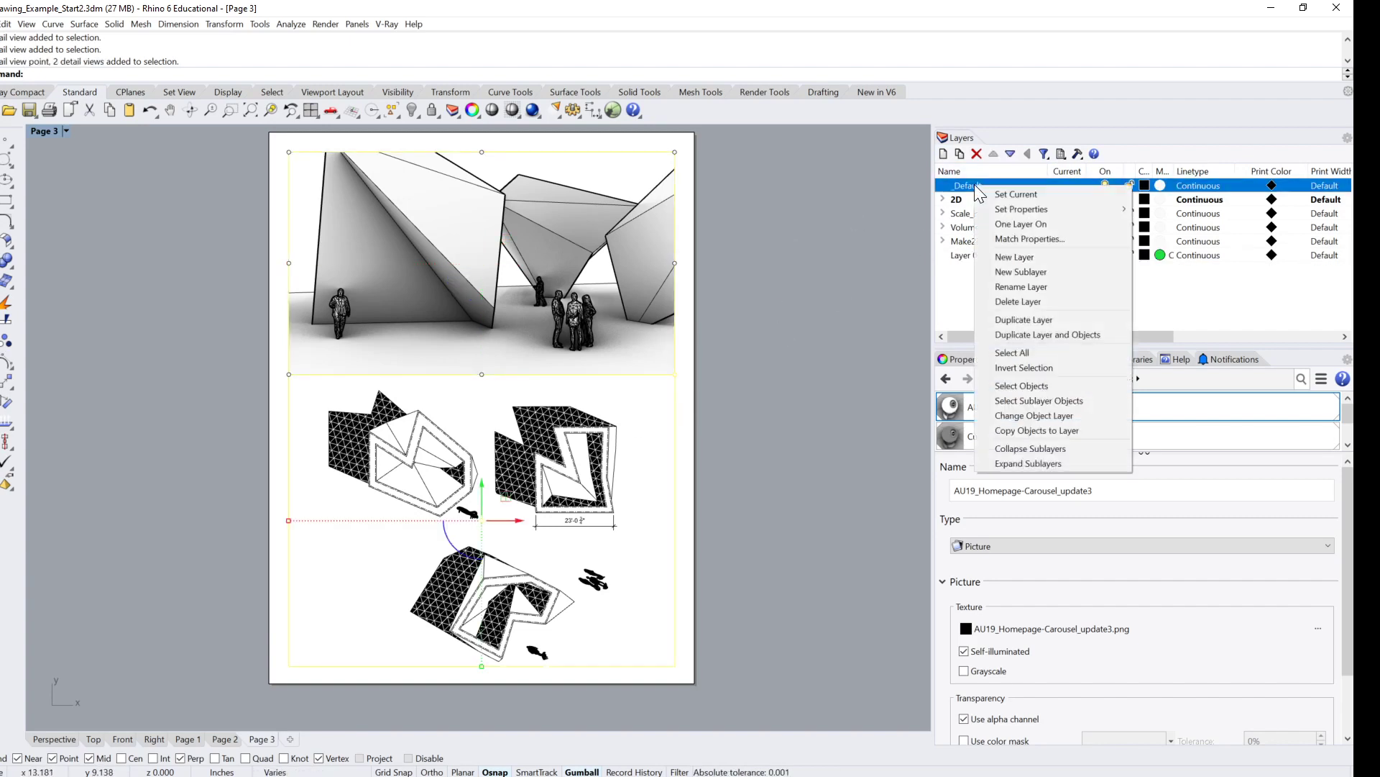
pyautogui.click(1041, 419)
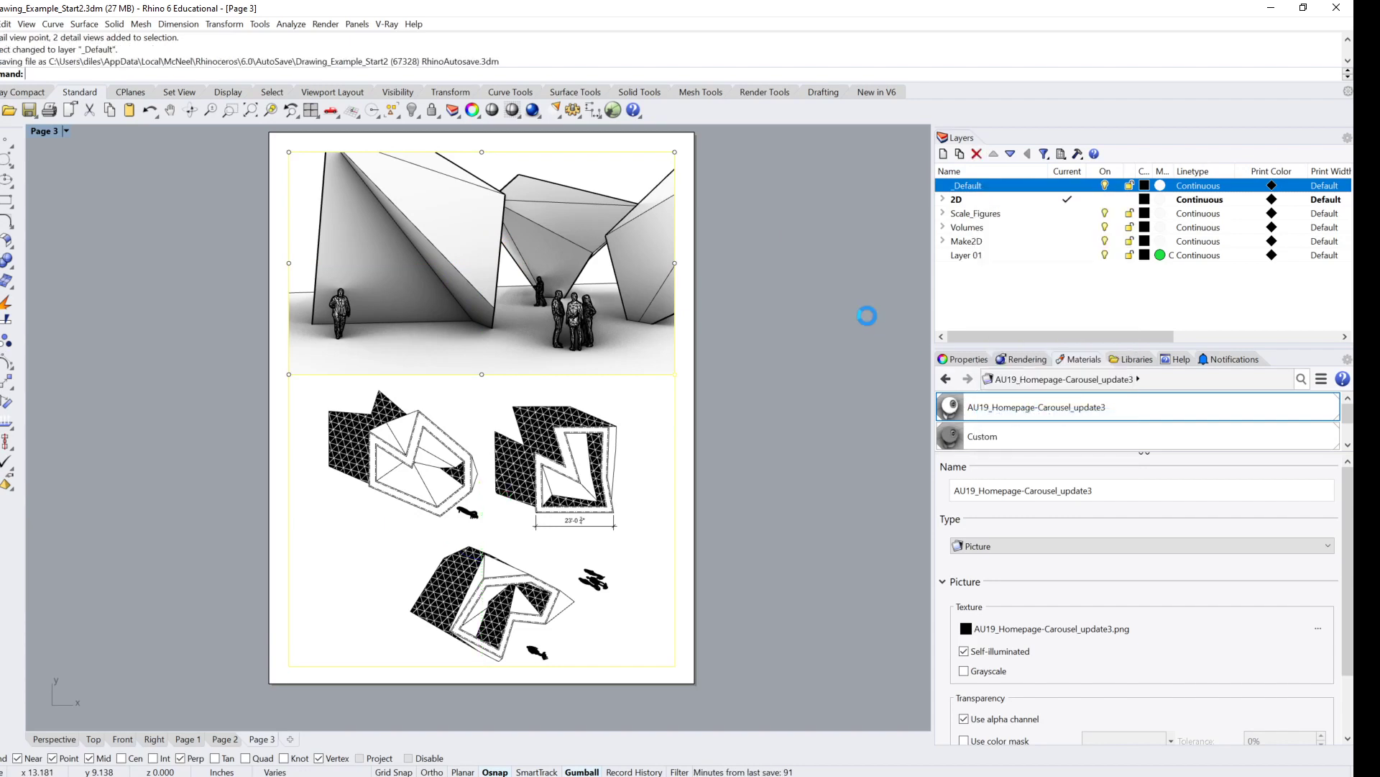
# Step: Select the lower detail and show its object properties
pyautogui.click(684, 375)
pyautogui.click(676, 394)
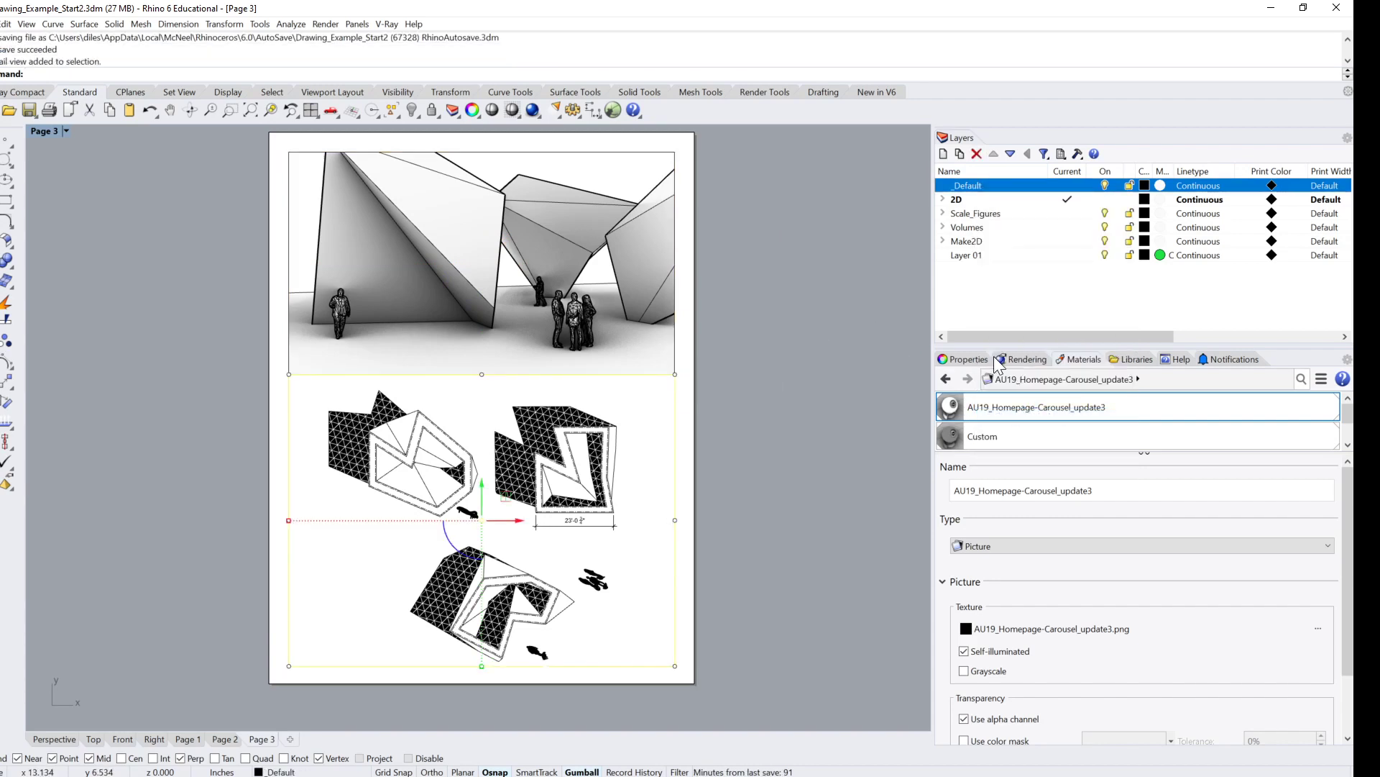
pyautogui.click(967, 359)
pyautogui.click(946, 377)
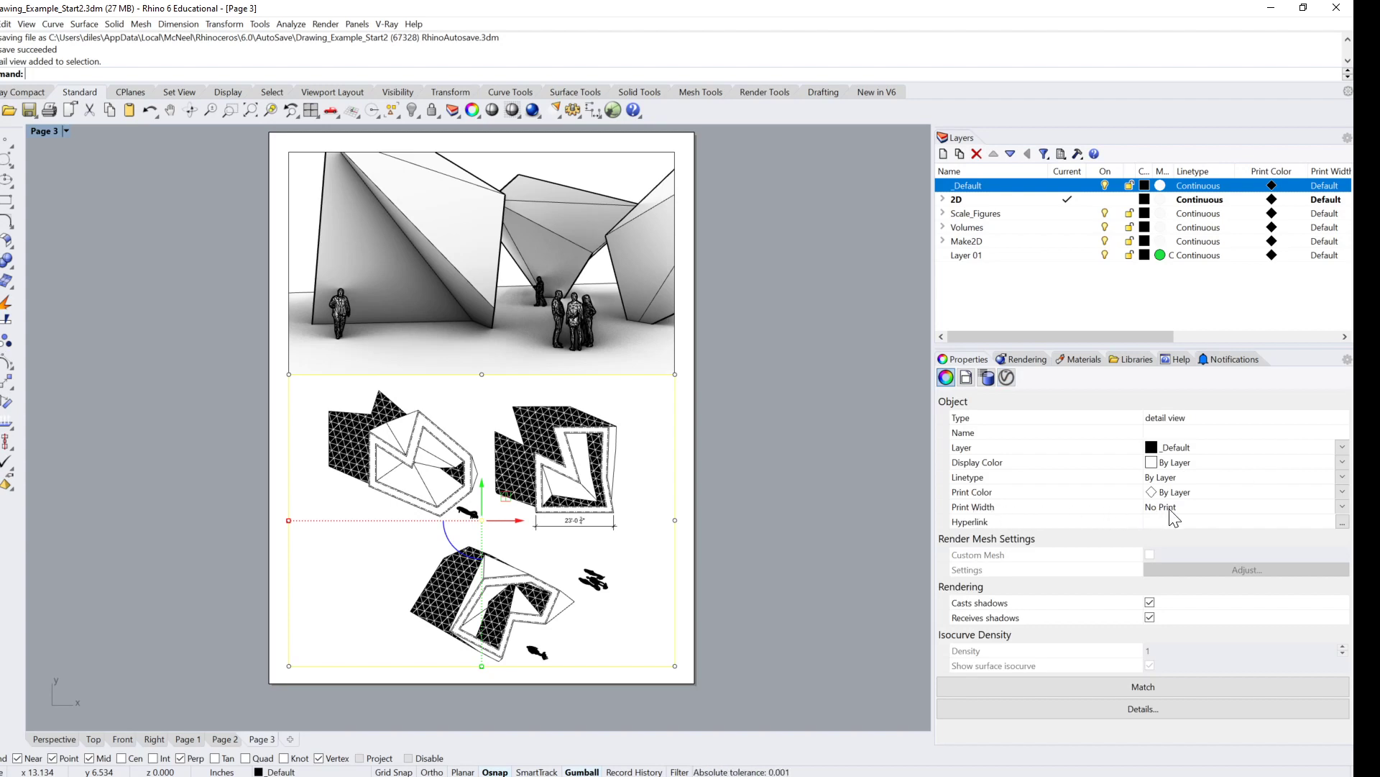
# Step: Check the detail's scale and lock settings, then show the top detail's object properties
pyautogui.click(661, 439)
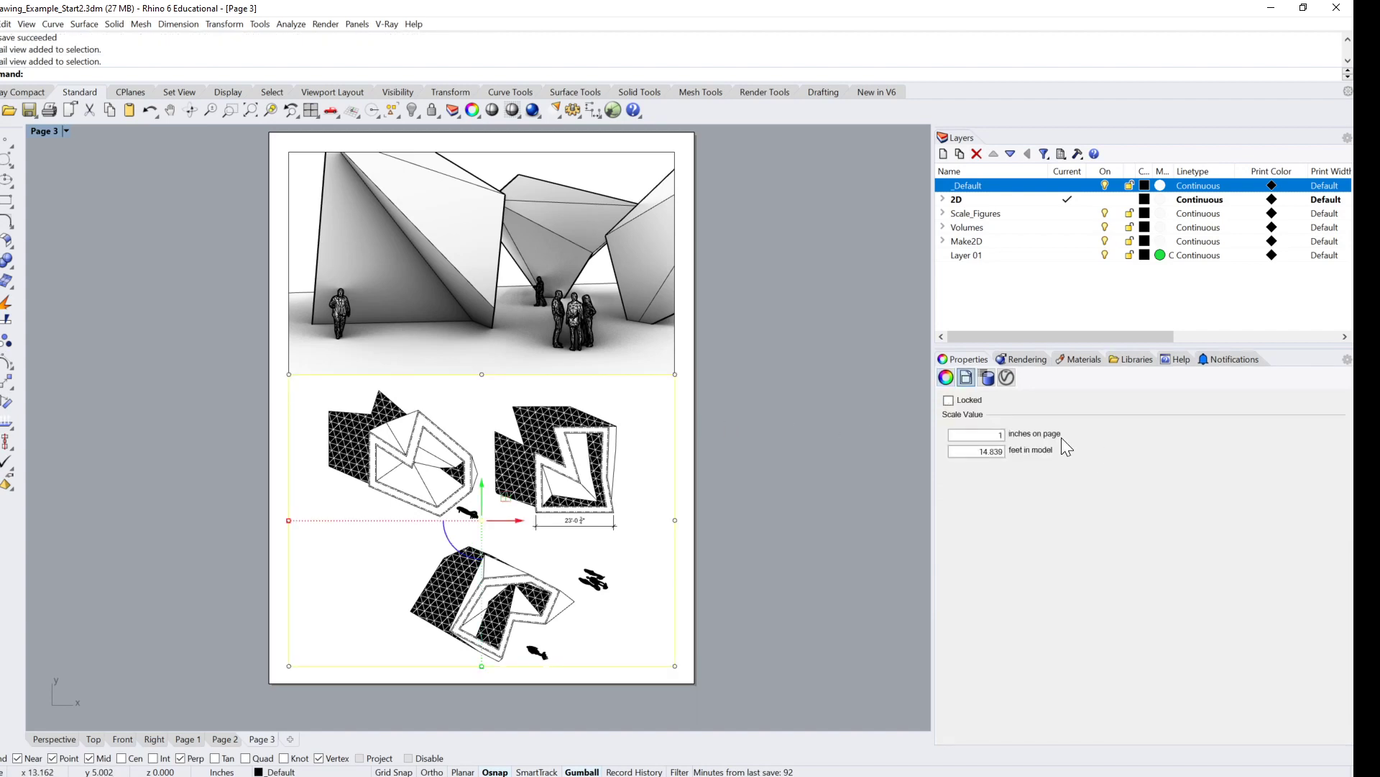
pyautogui.click(732, 401)
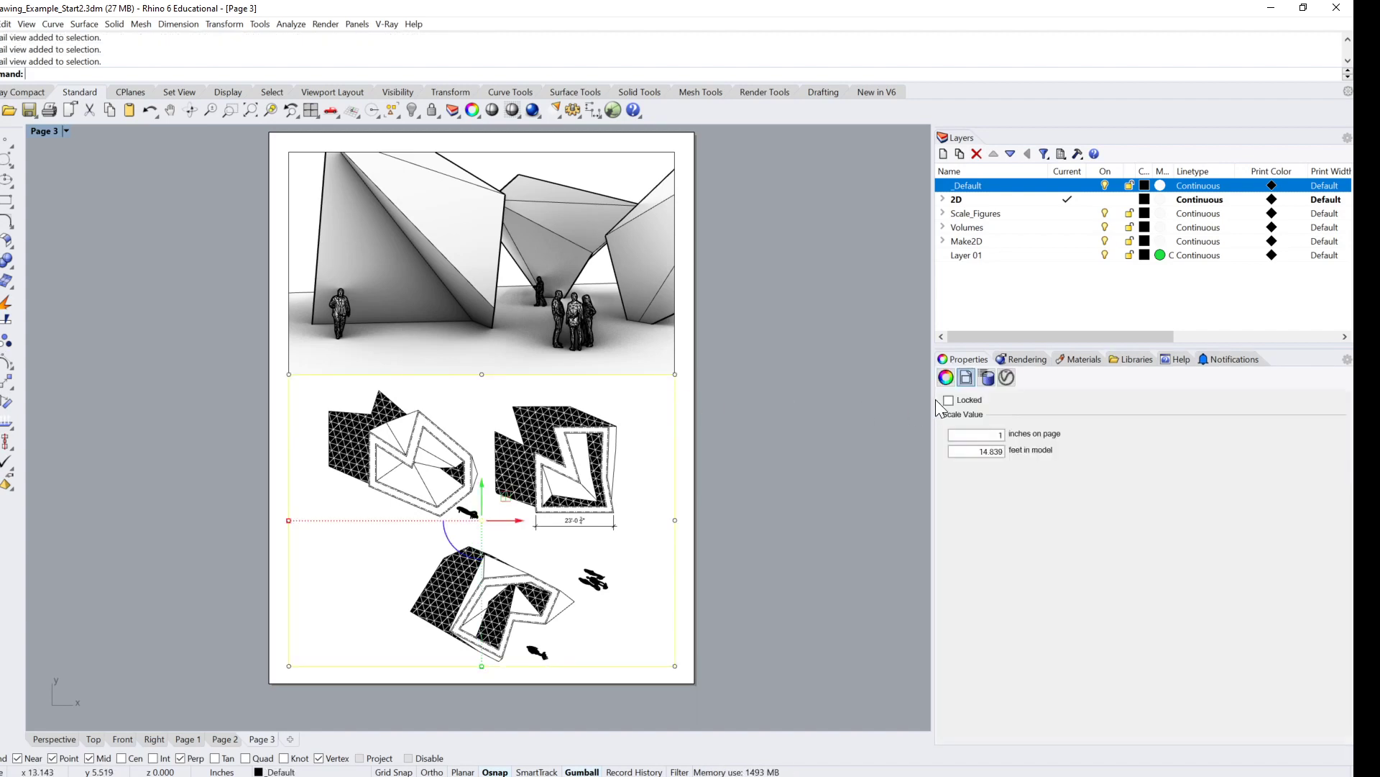
pyautogui.click(944, 377)
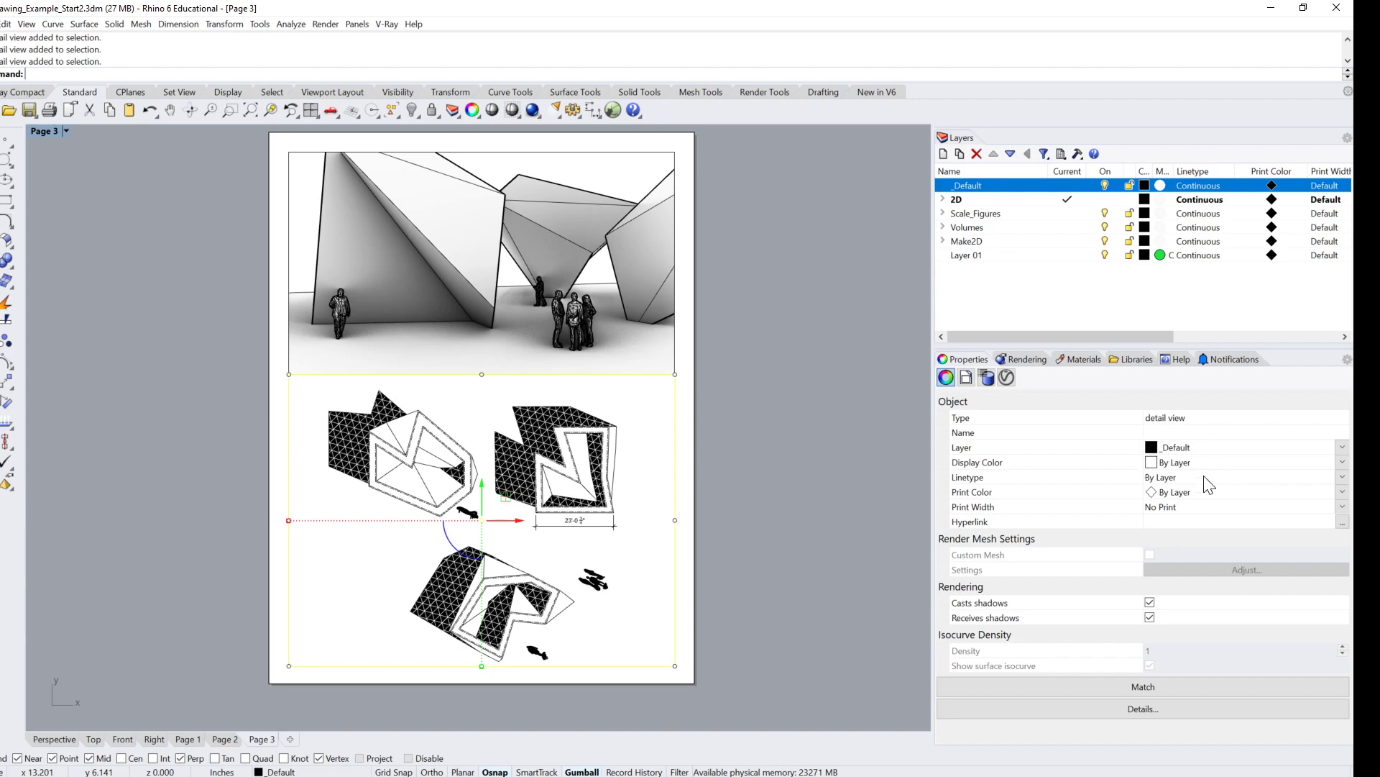
pyautogui.click(673, 364)
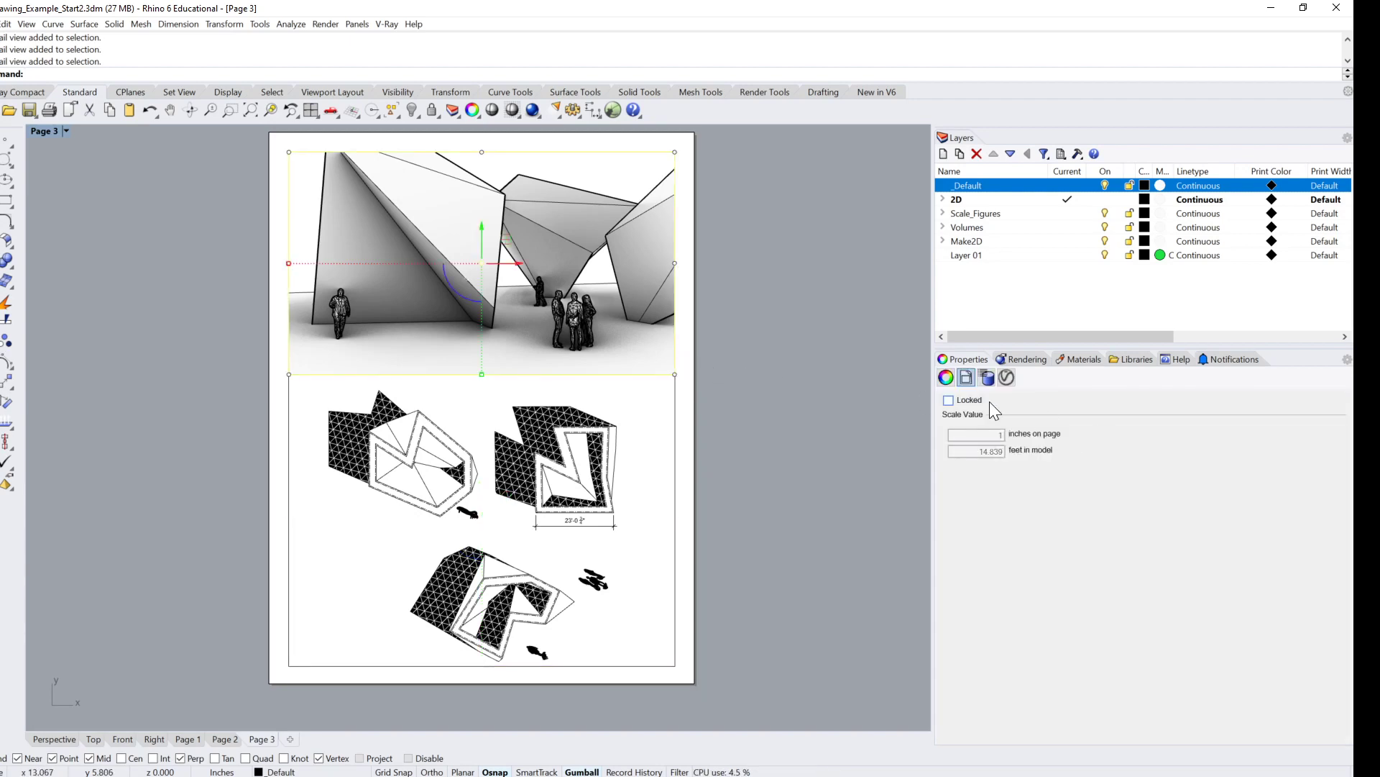
pyautogui.click(946, 377)
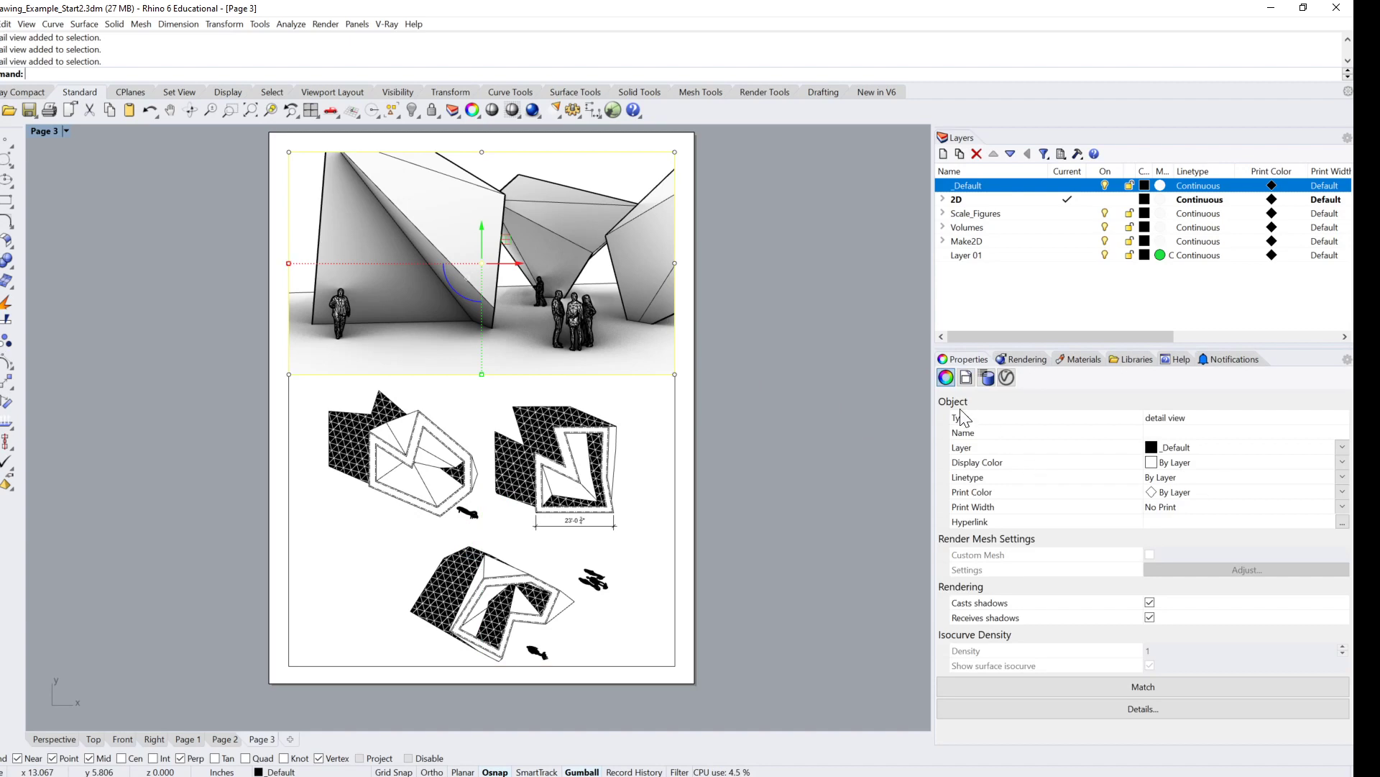
# Step: Set the top detail's print width to 0.18 and preview the print settings
pyautogui.click(1342, 508)
pyautogui.click(1344, 508)
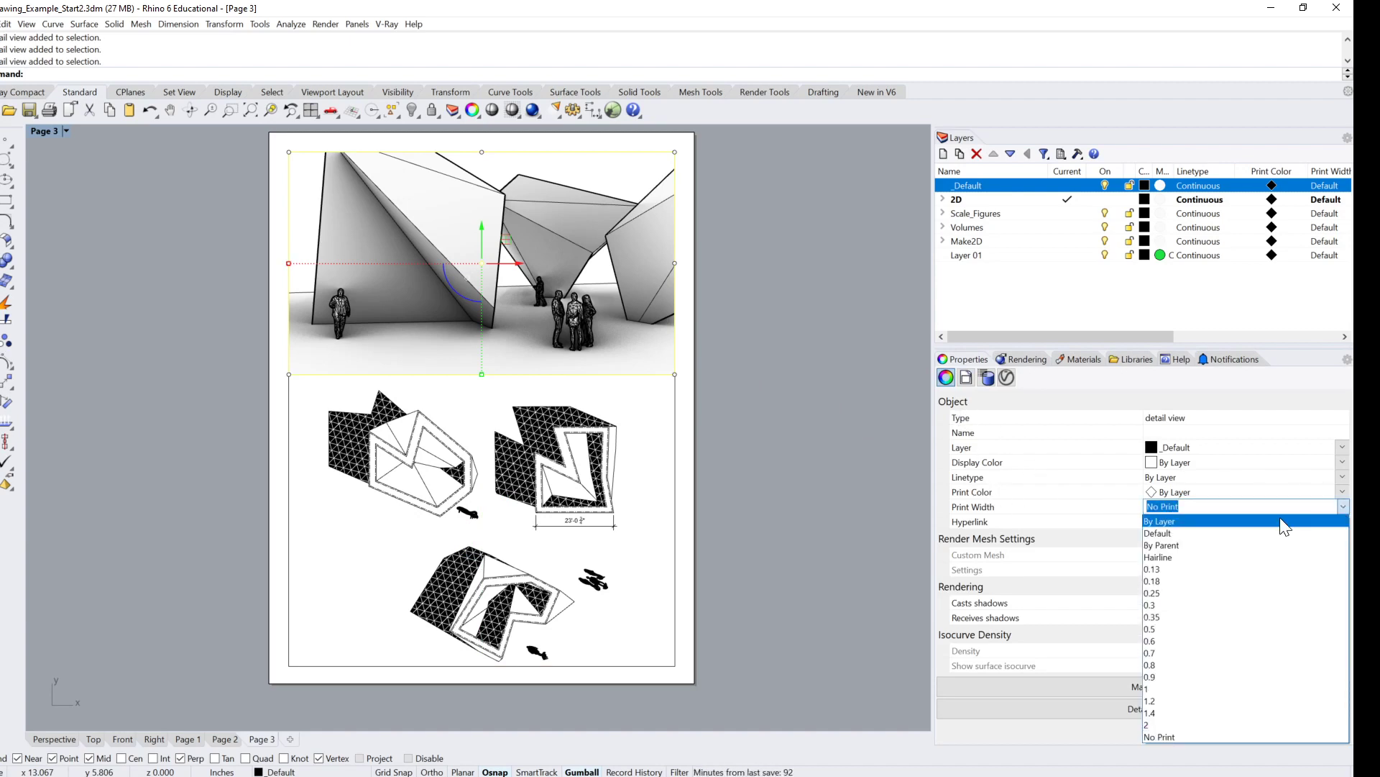
pyautogui.click(1184, 579)
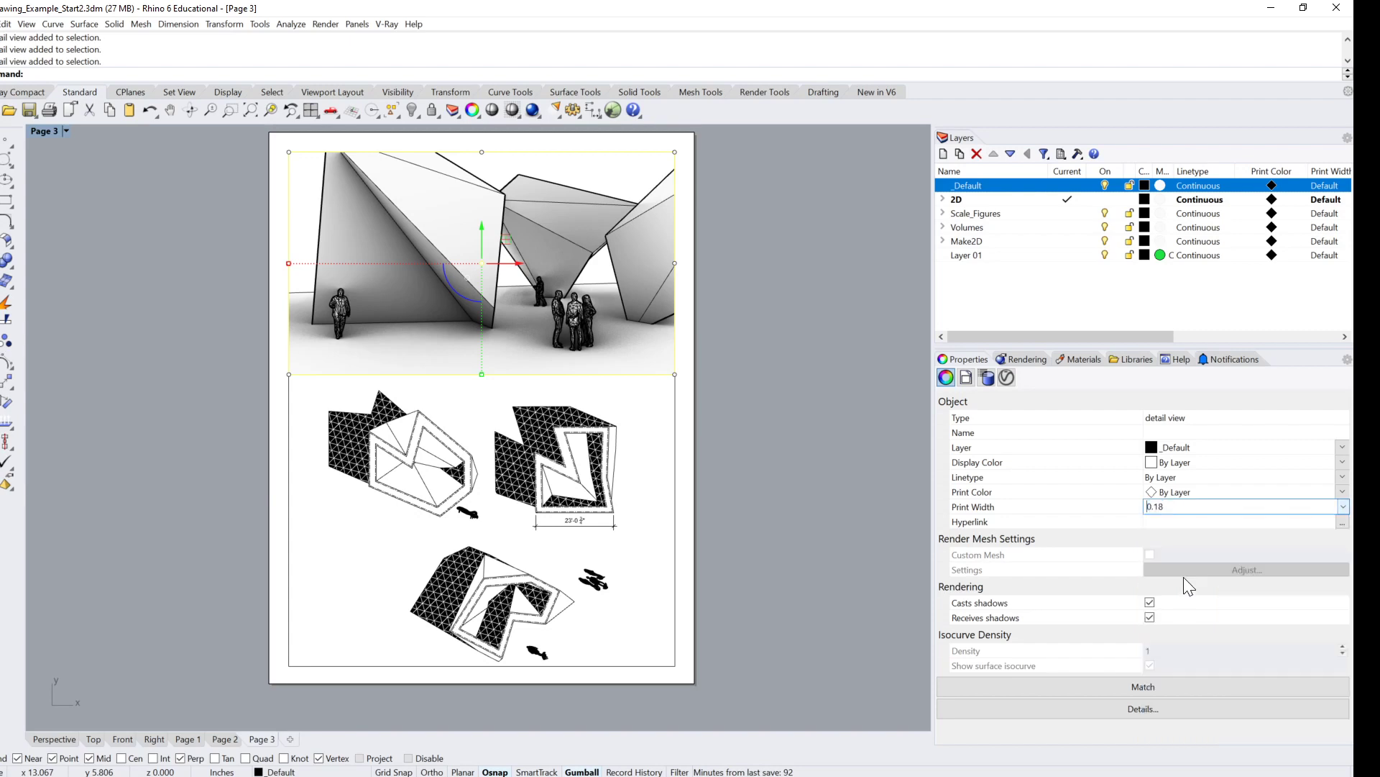
pyautogui.click(806, 440)
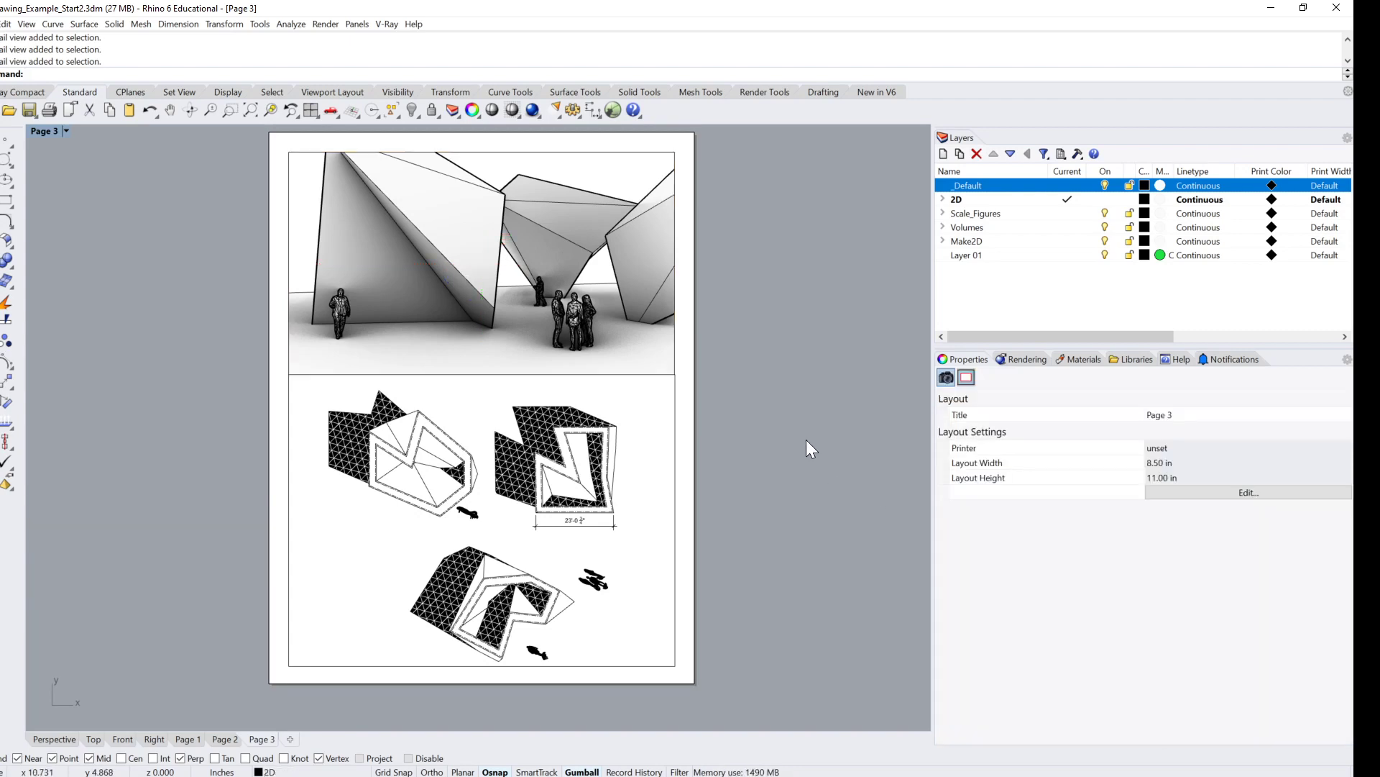
pyautogui.hotkey('ctrl', 'p')
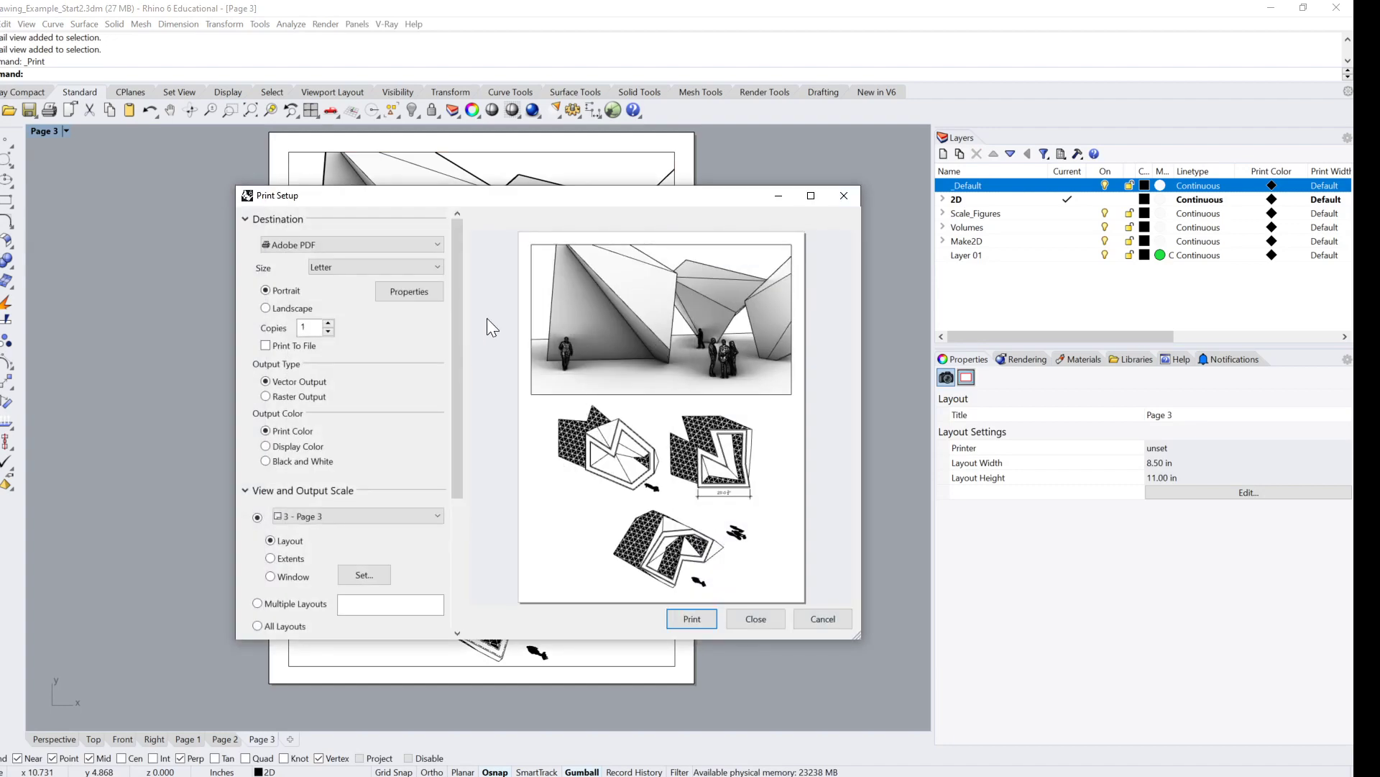
pyautogui.click(761, 610)
# Step: Change the top detail's print width to No Print and deselect it
pyautogui.click(659, 342)
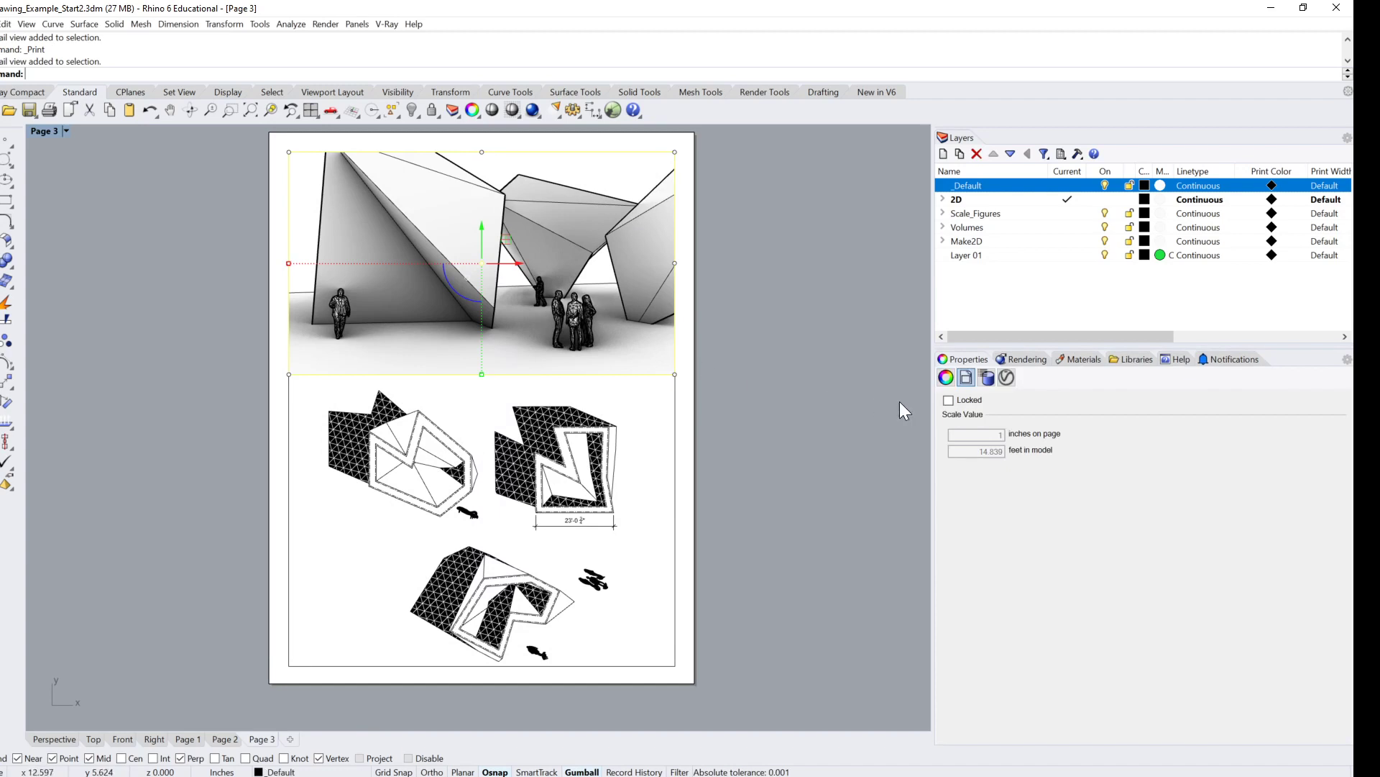
pyautogui.click(948, 376)
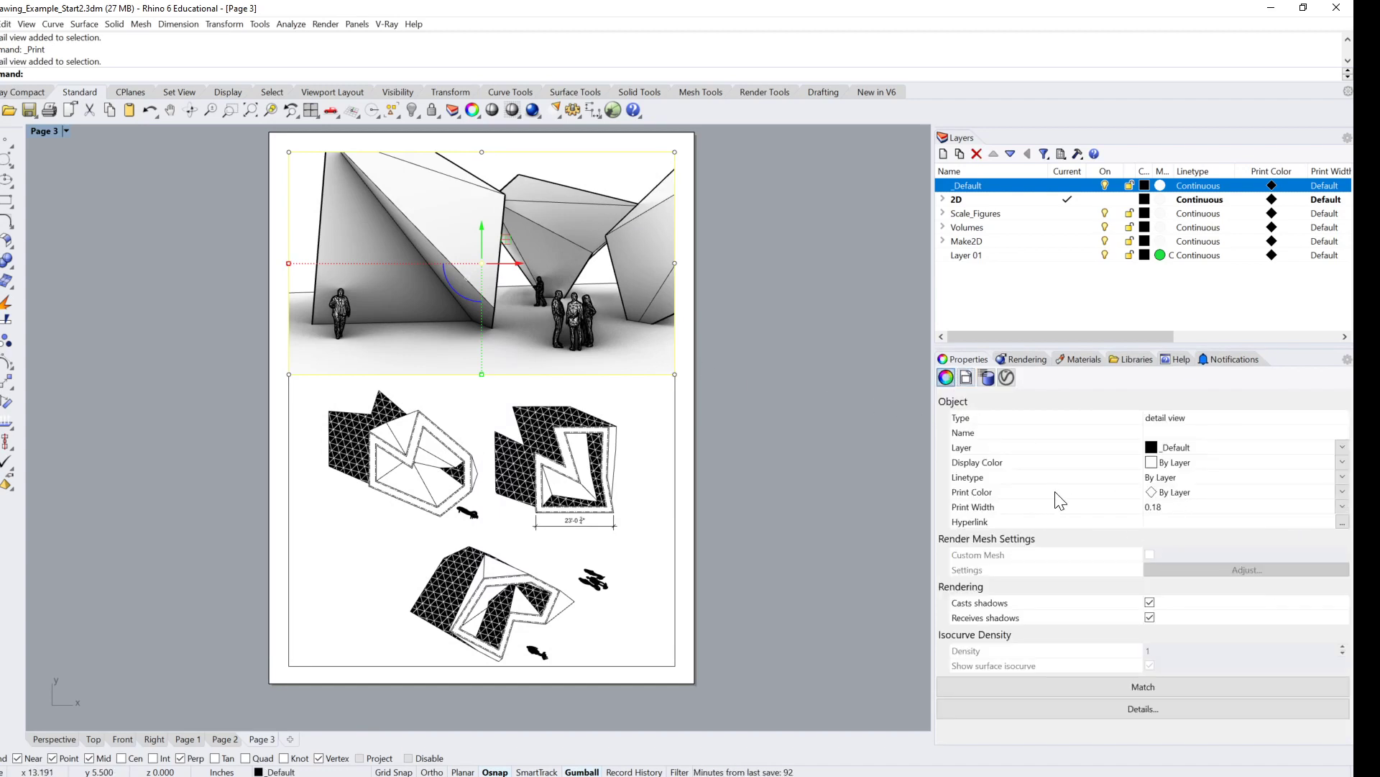
pyautogui.click(1344, 507)
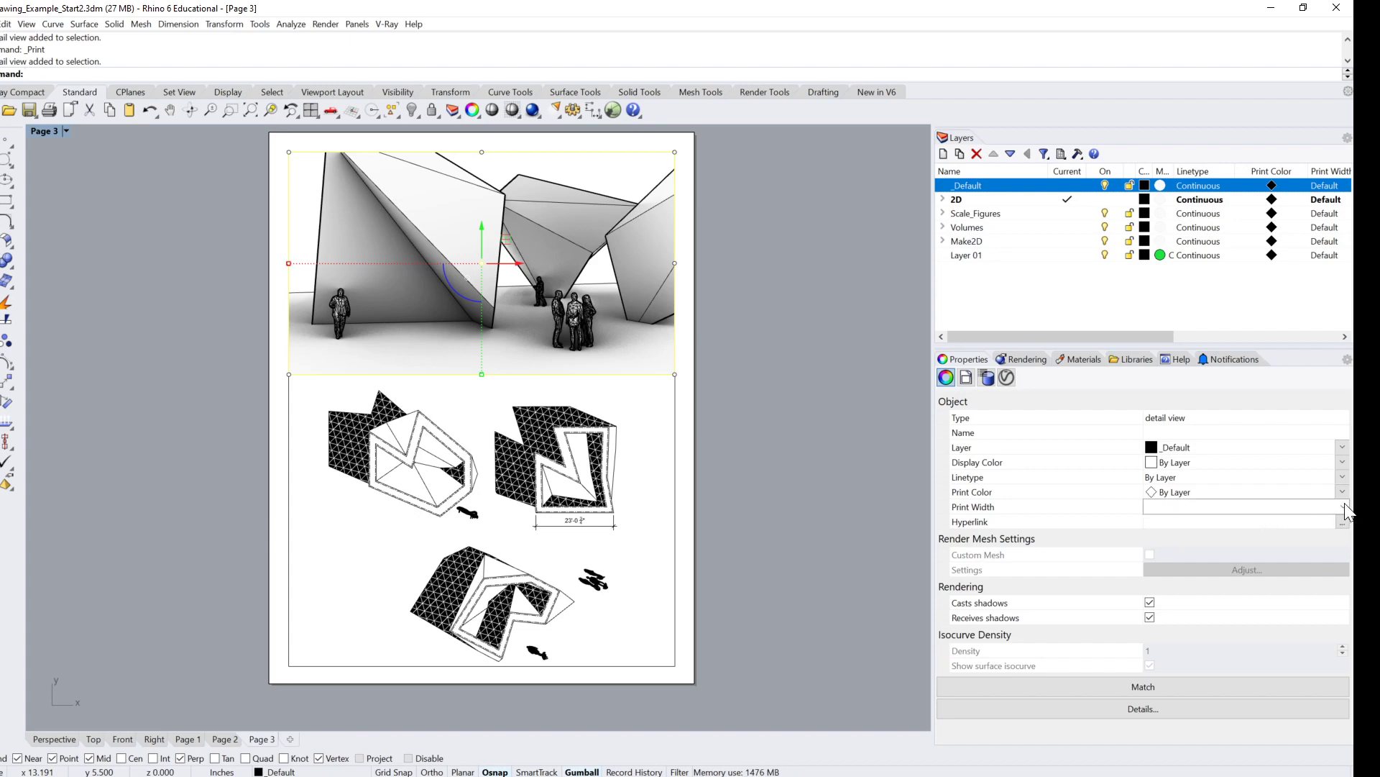
pyautogui.click(1343, 507)
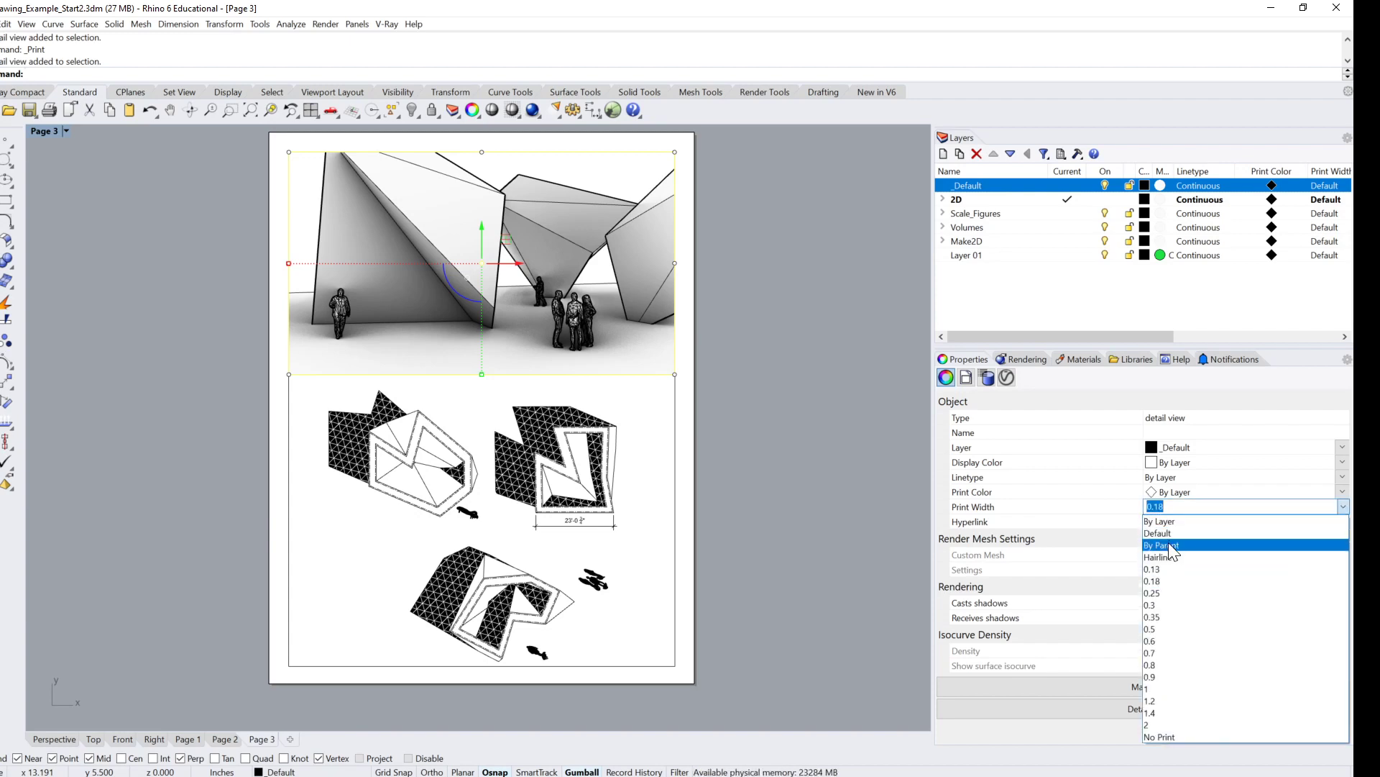
pyautogui.click(1171, 734)
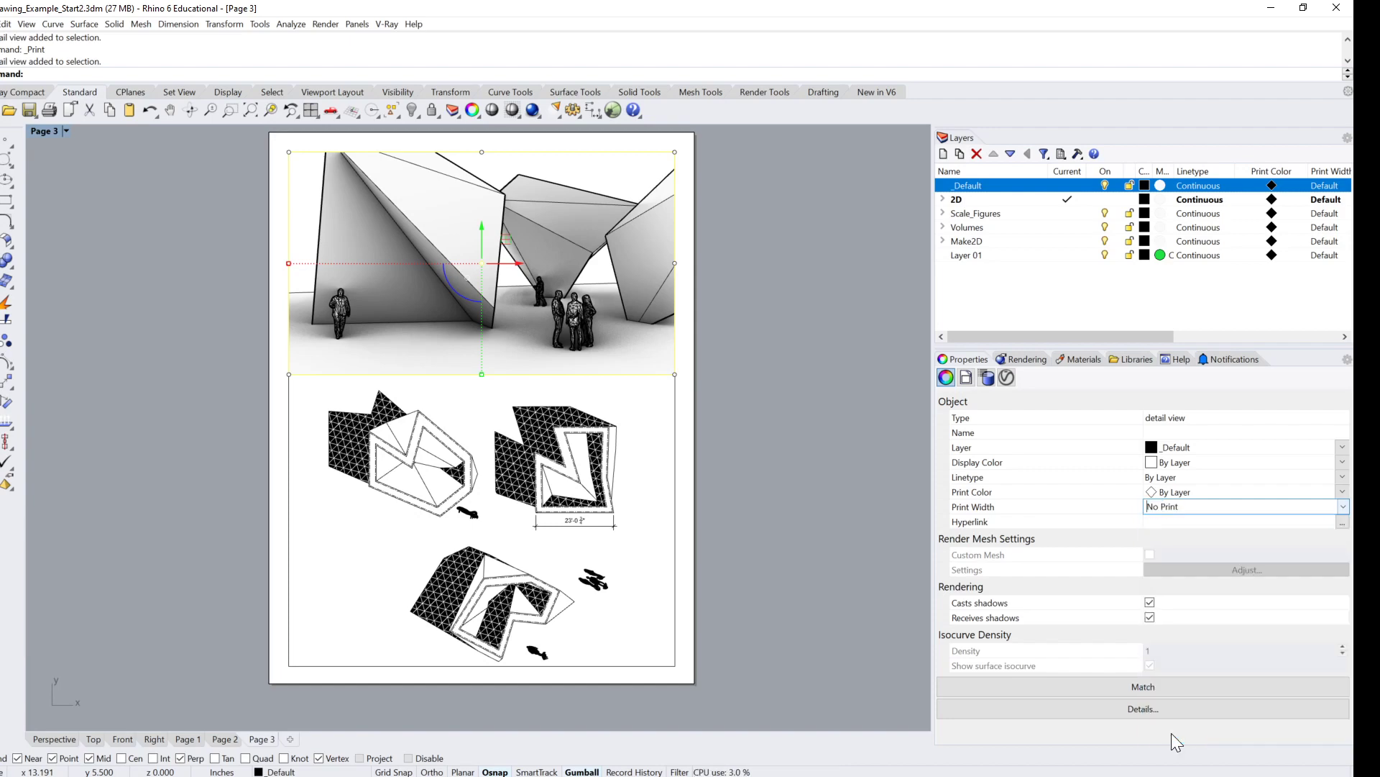
pyautogui.click(769, 375)
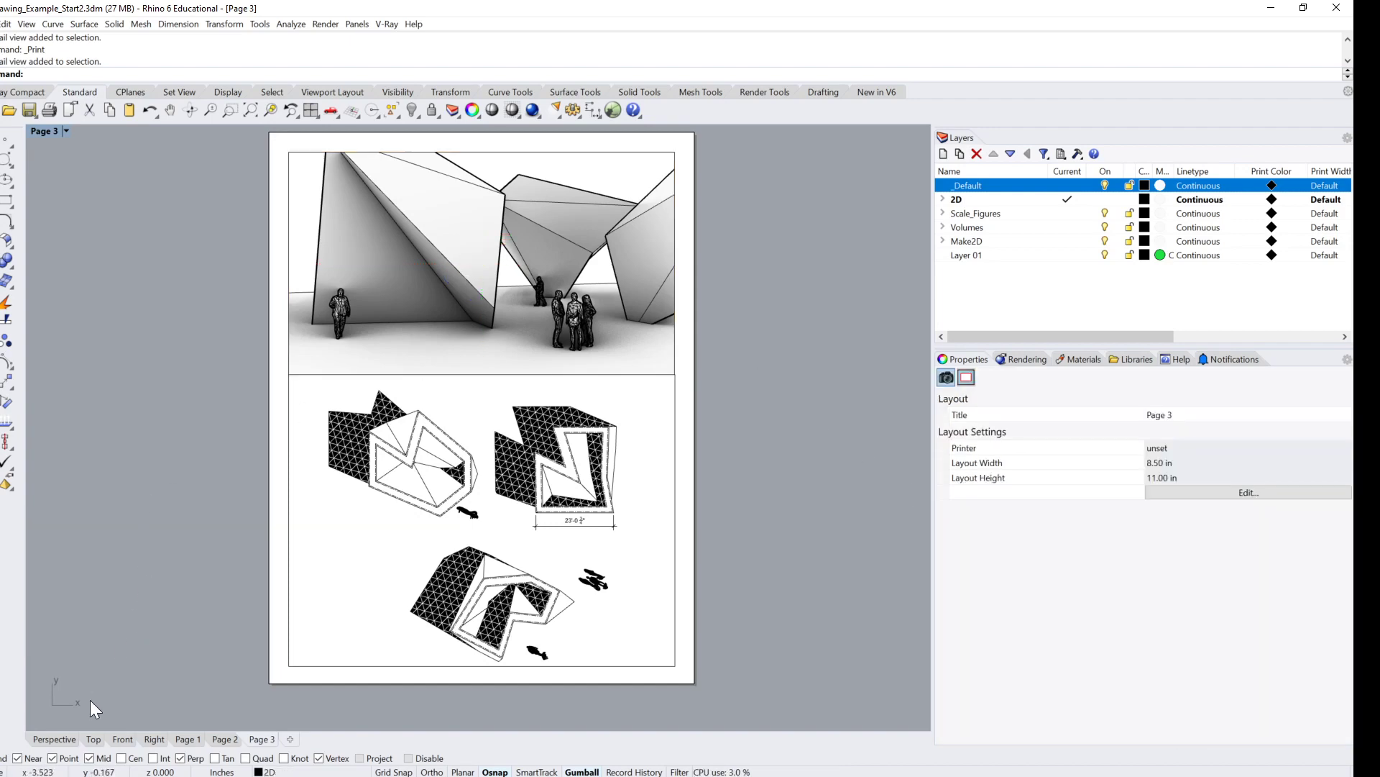
# Step: Switch to the Perspective view and frame the light plate with the green sphere from above
pyautogui.click(94, 739)
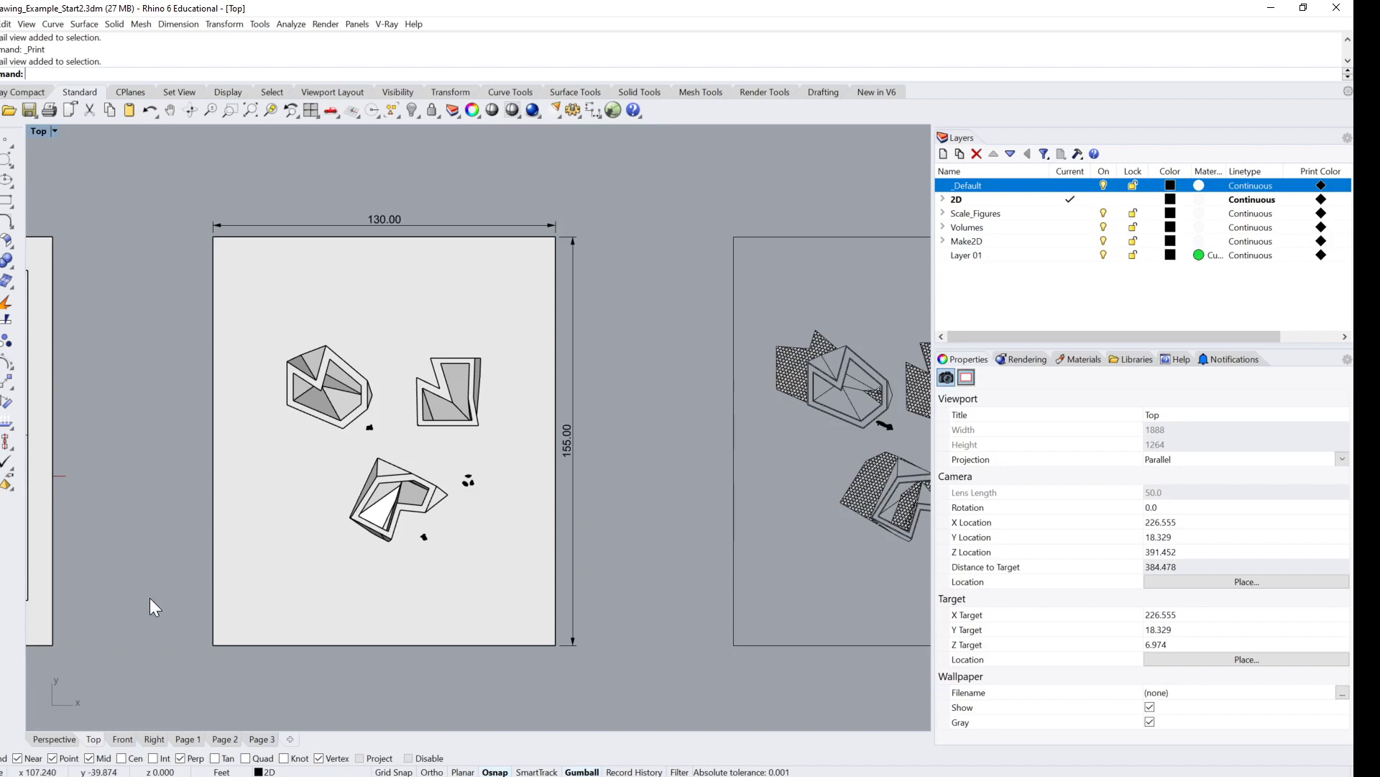
pyautogui.click(54, 739)
pyautogui.moveTo(215, 503); pyautogui.dragTo(513, 423, button='right')
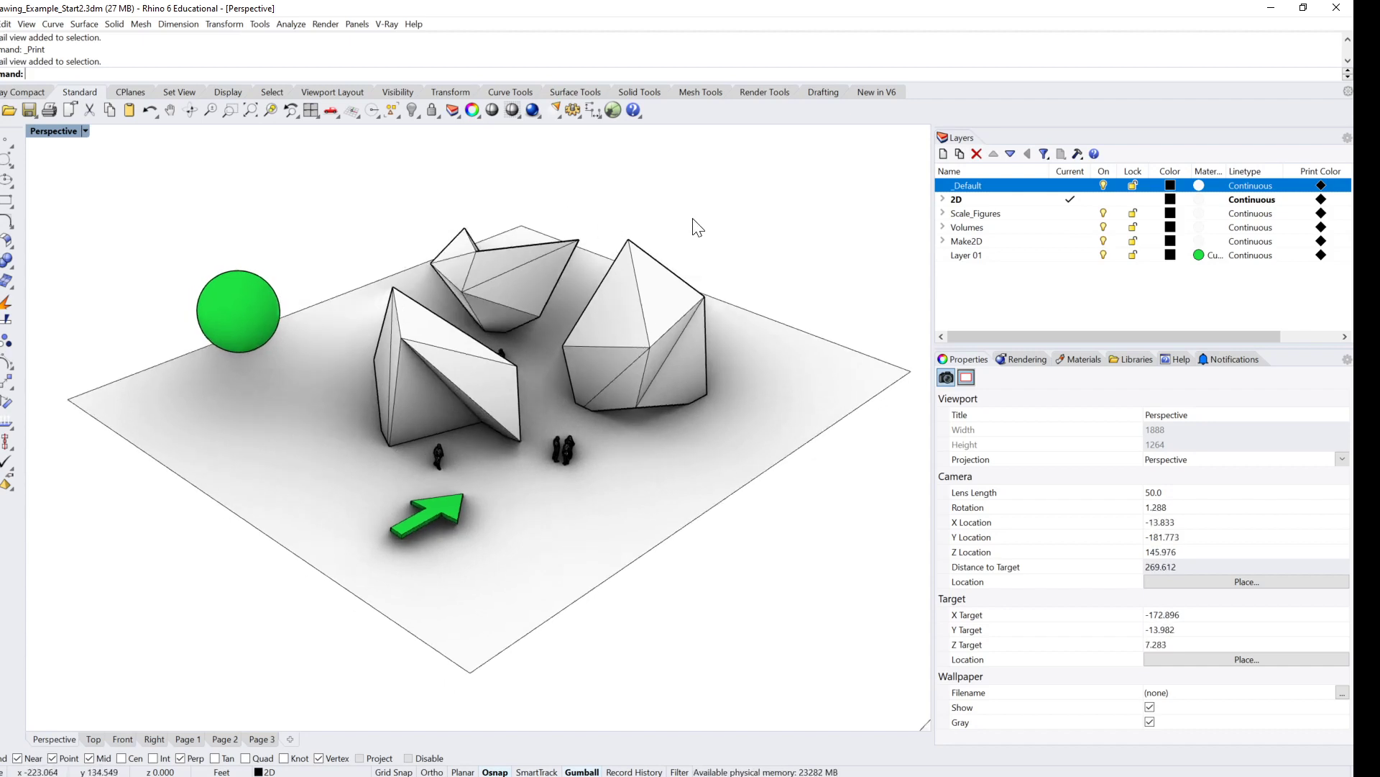
pyautogui.keyDown('shift'); pyautogui.moveTo(734, 256); pyautogui.dragTo(413, 262, button='right'); pyautogui.keyUp('shift')
pyautogui.scroll(-3, 727, 246)
pyautogui.scroll(5, 372, 335)
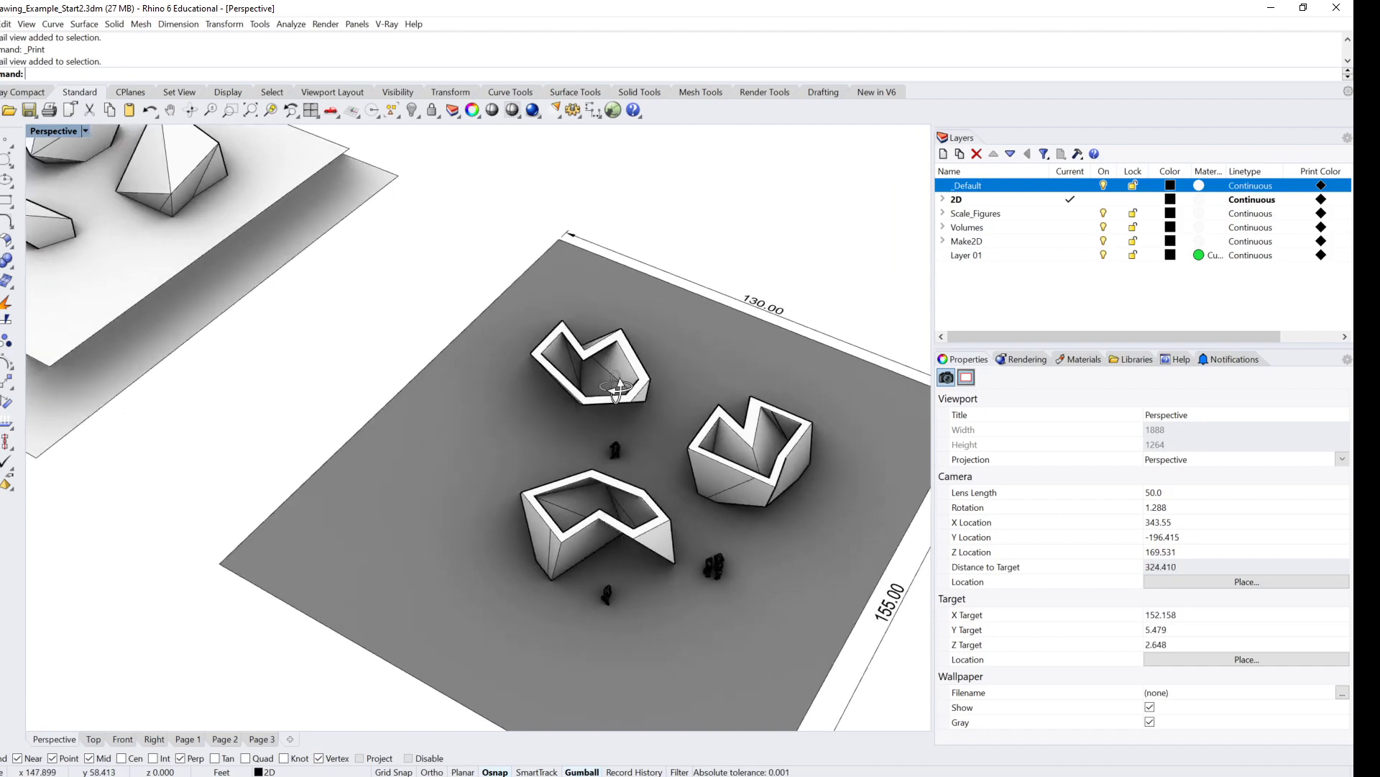
pyautogui.keyDown('shift'); pyautogui.moveTo(371, 335); pyautogui.dragTo(542, 342, button='right'); pyautogui.keyUp('shift')
pyautogui.scroll(-3, 360, 321)
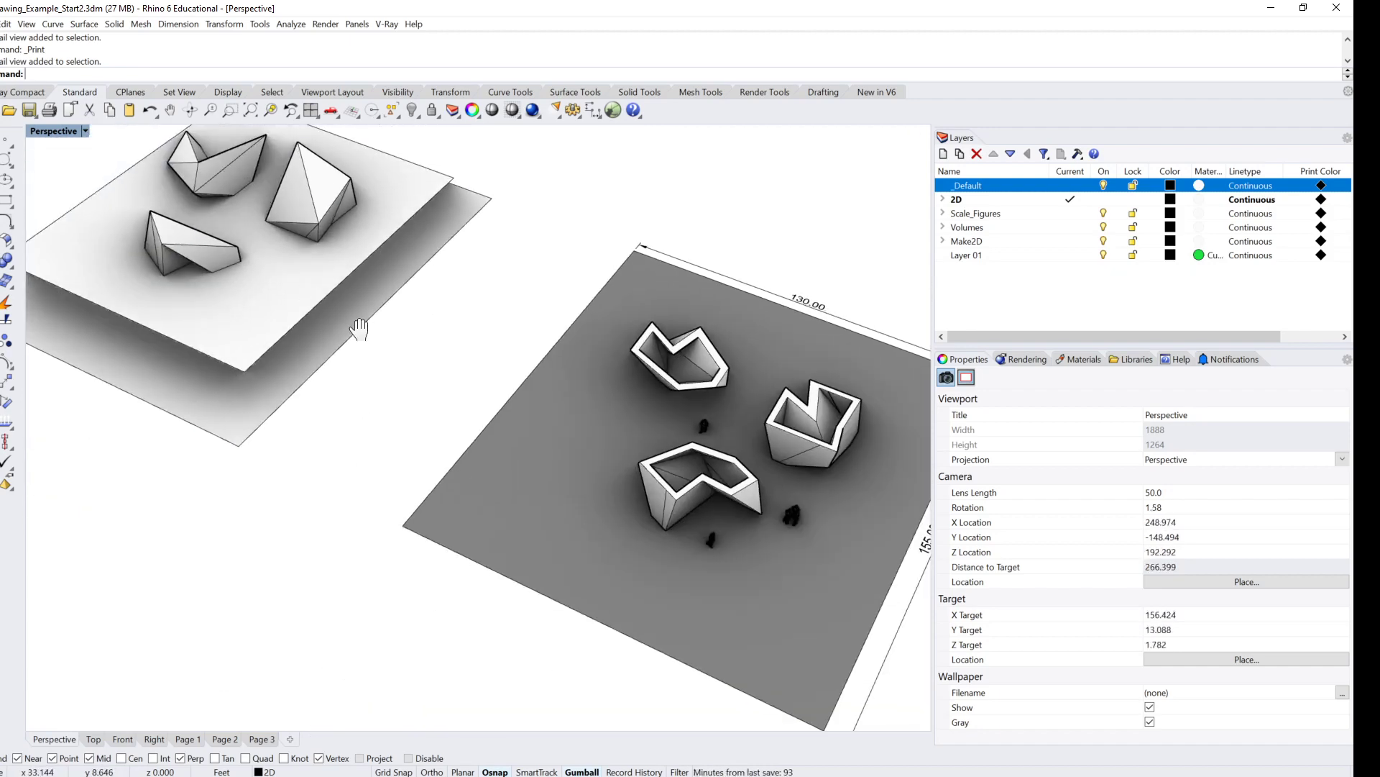
pyautogui.scroll(3, 283, 317)
pyautogui.keyDown('shift'); pyautogui.moveTo(284, 317); pyautogui.dragTo(581, 446, button='right'); pyautogui.keyUp('shift')
pyautogui.scroll(3, 581, 446)
pyautogui.moveTo(632, 533); pyautogui.dragTo(659, 475, button='right')
pyautogui.scroll(2, 609, 475)
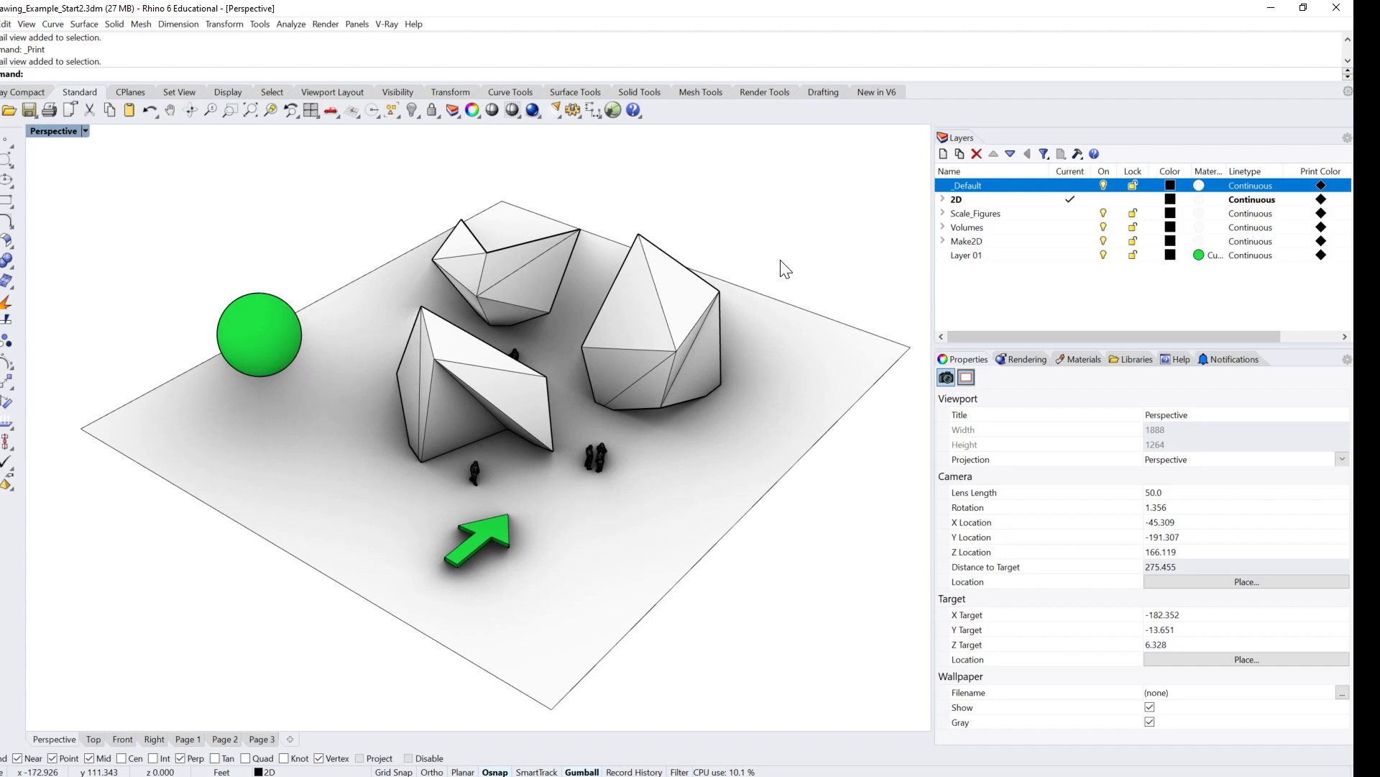
# Step: Open Print with P and set landscape orientation with Image File as destination
pyautogui.write('Print')
pyautogui.press('Return')
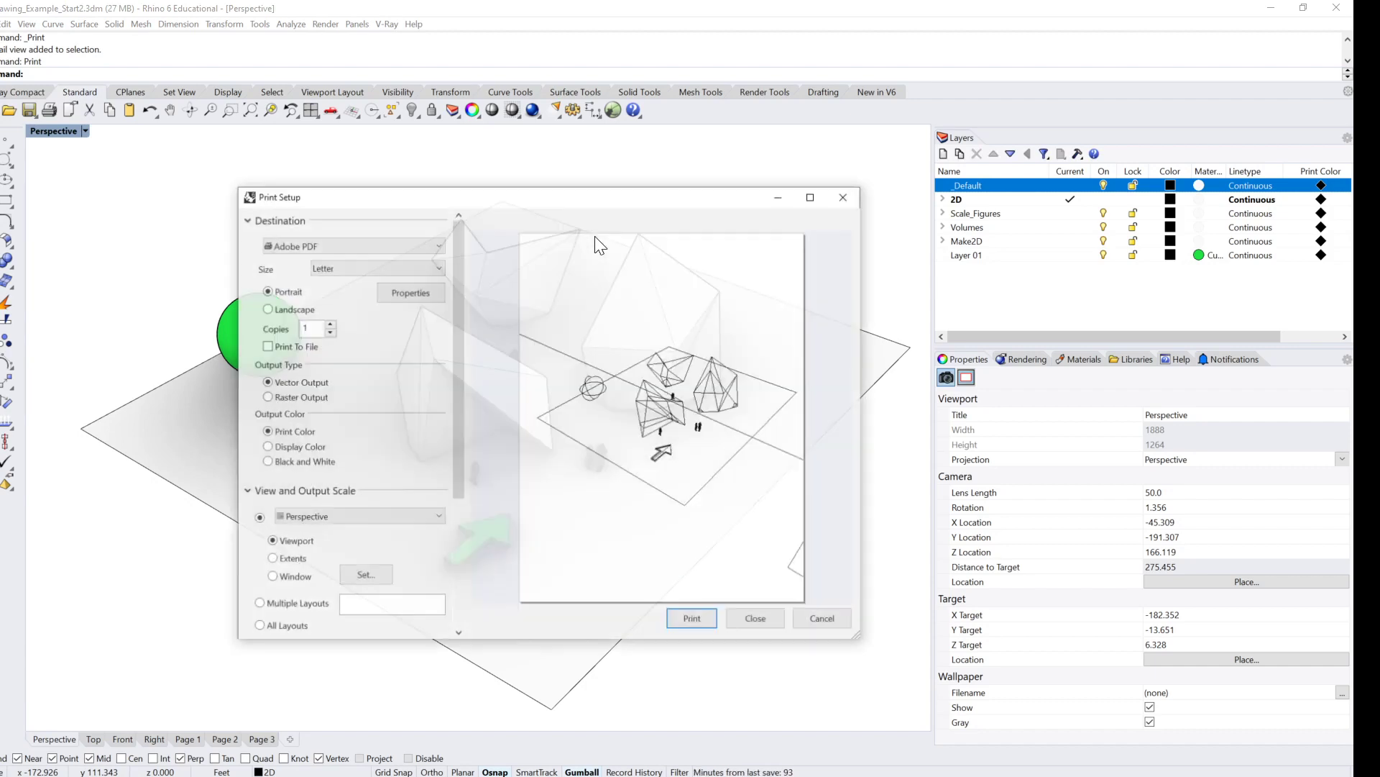
pyautogui.click(436, 246)
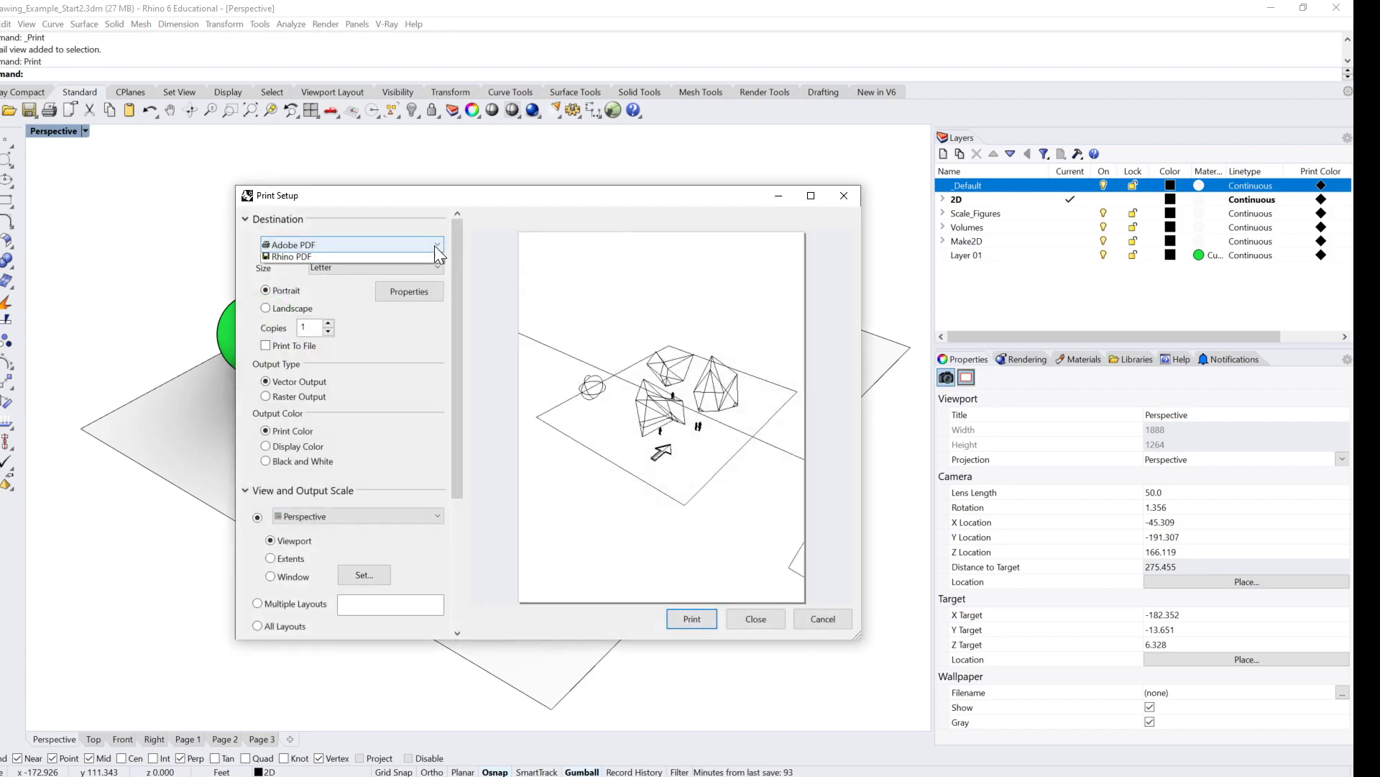
pyautogui.click(434, 244)
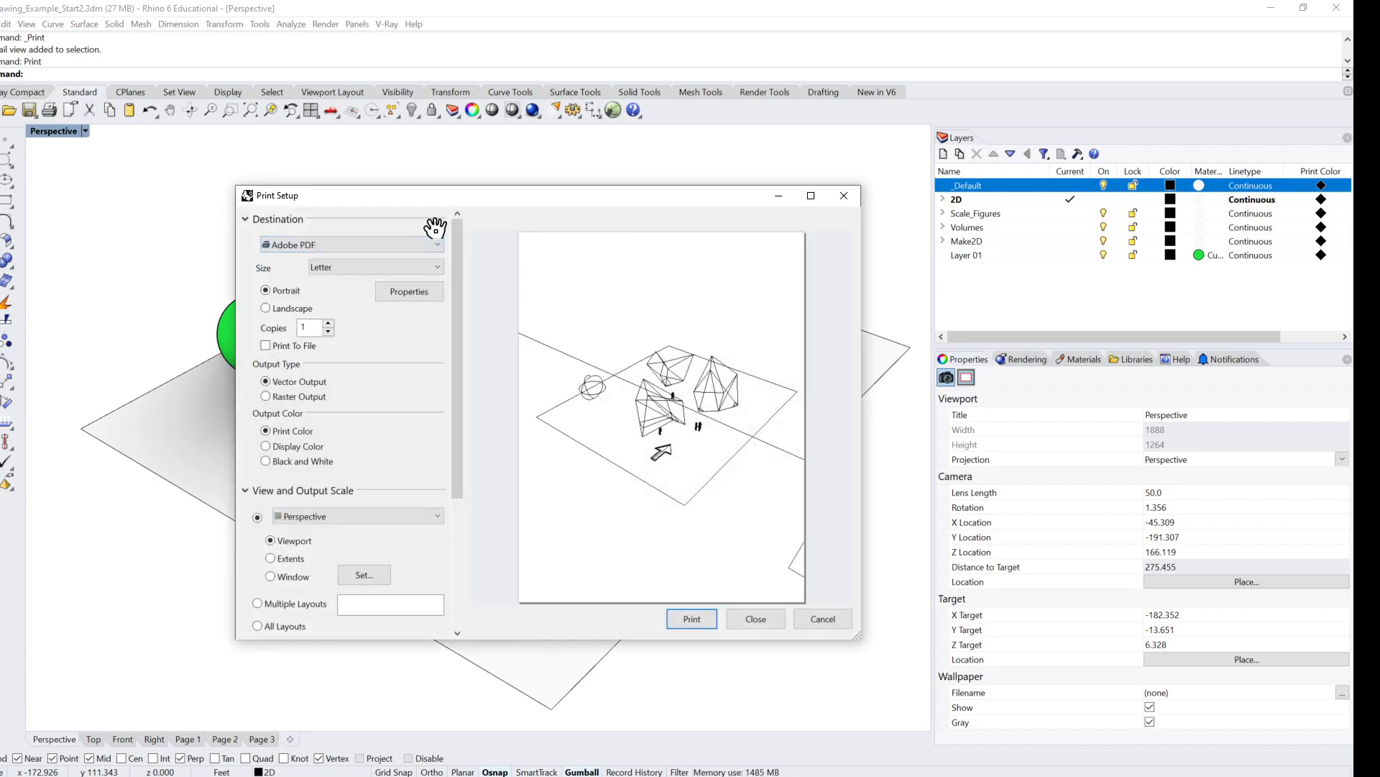
pyautogui.click(265, 308)
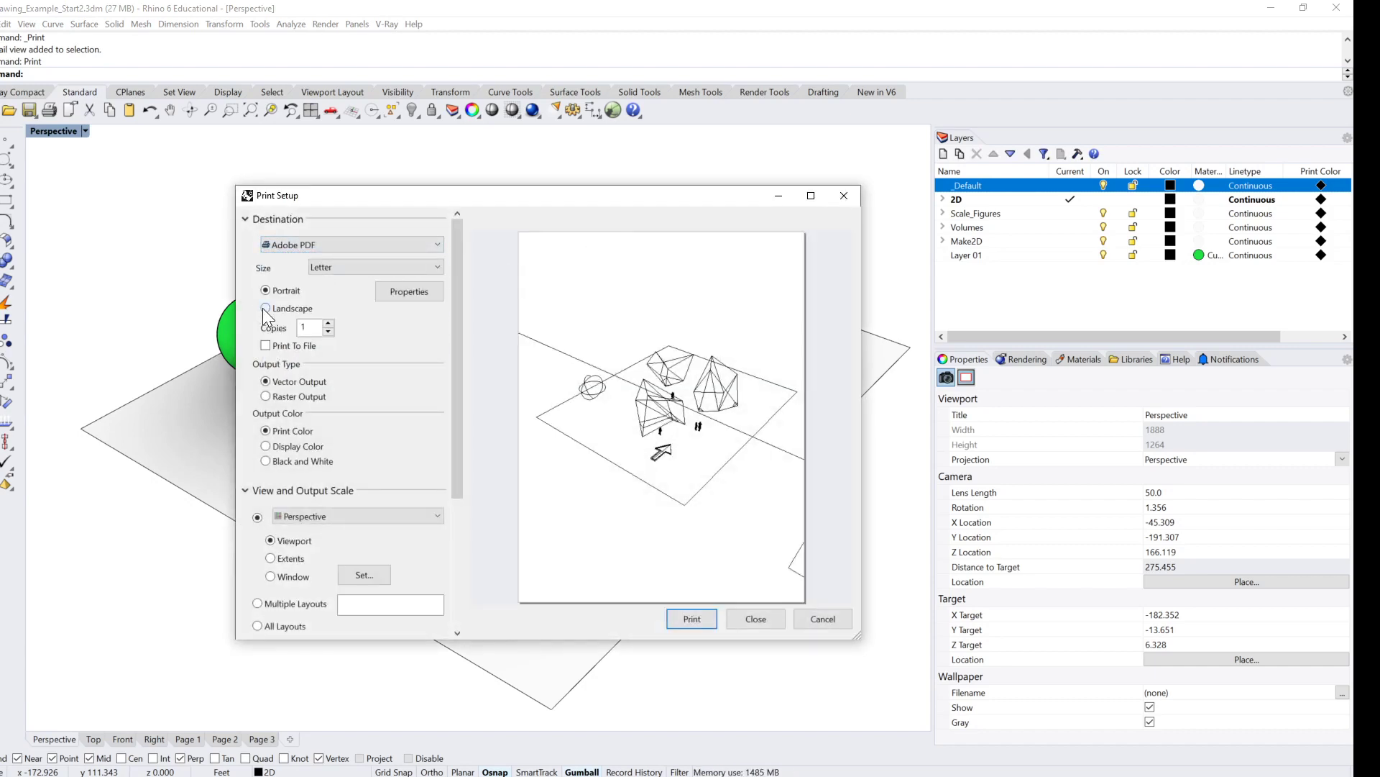
pyautogui.click(434, 244)
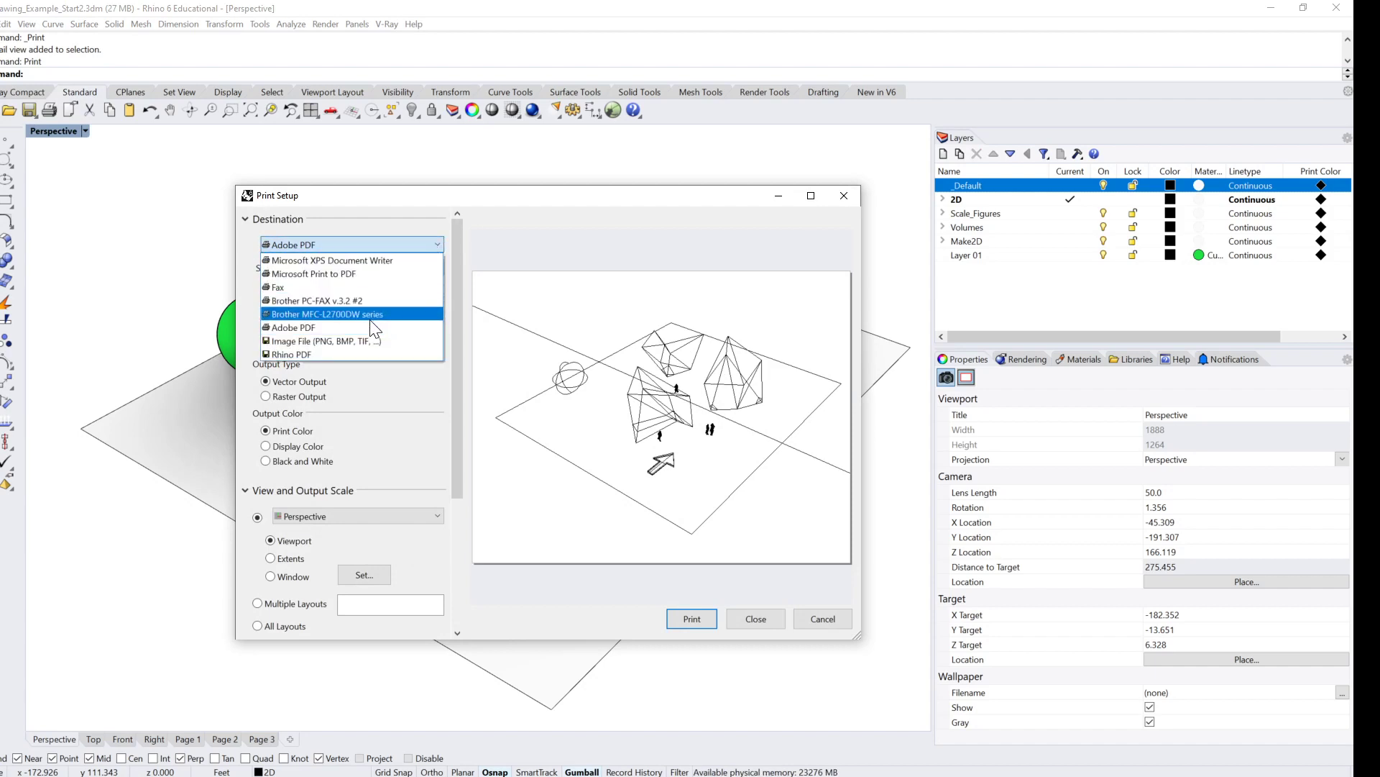
pyautogui.click(364, 341)
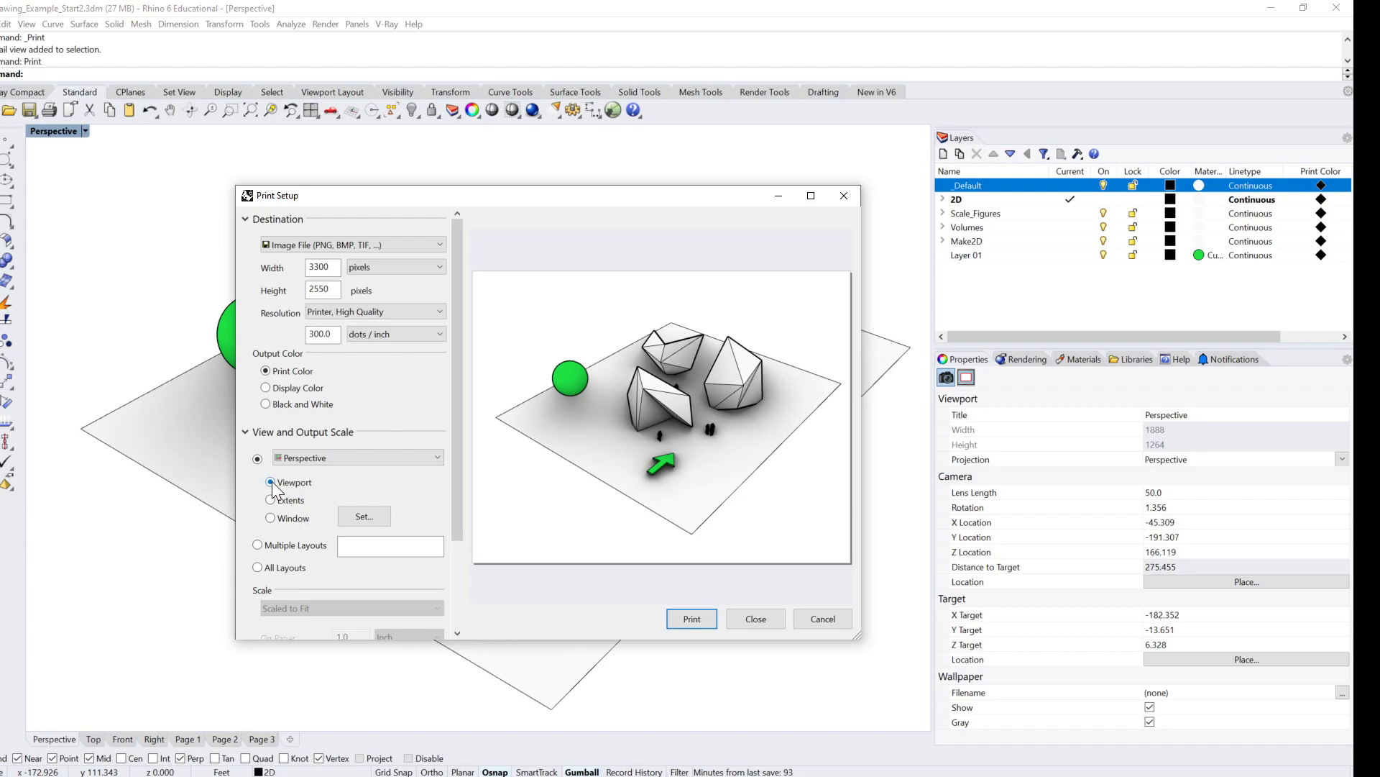
# Step: Set the print window around the scene and select the image width value
pyautogui.click(363, 516)
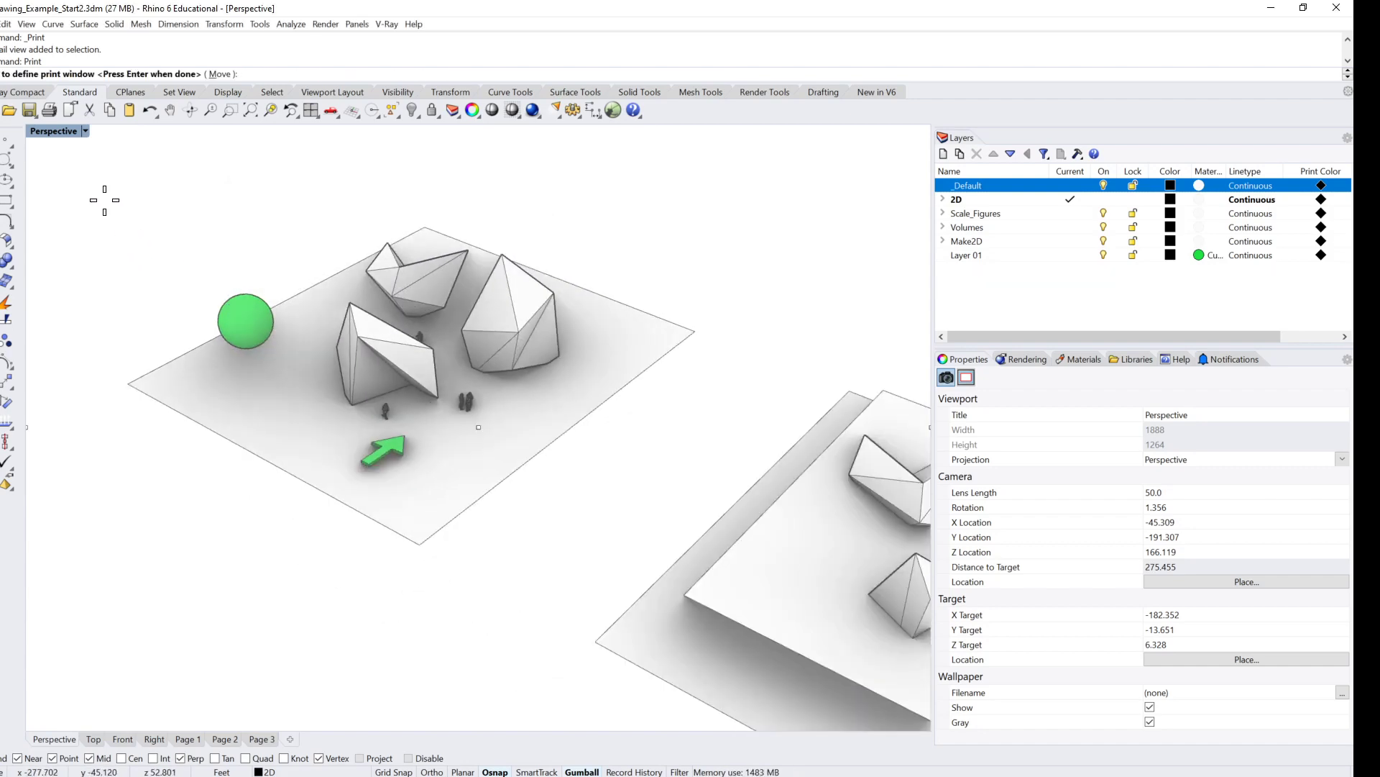
pyautogui.click(101, 197)
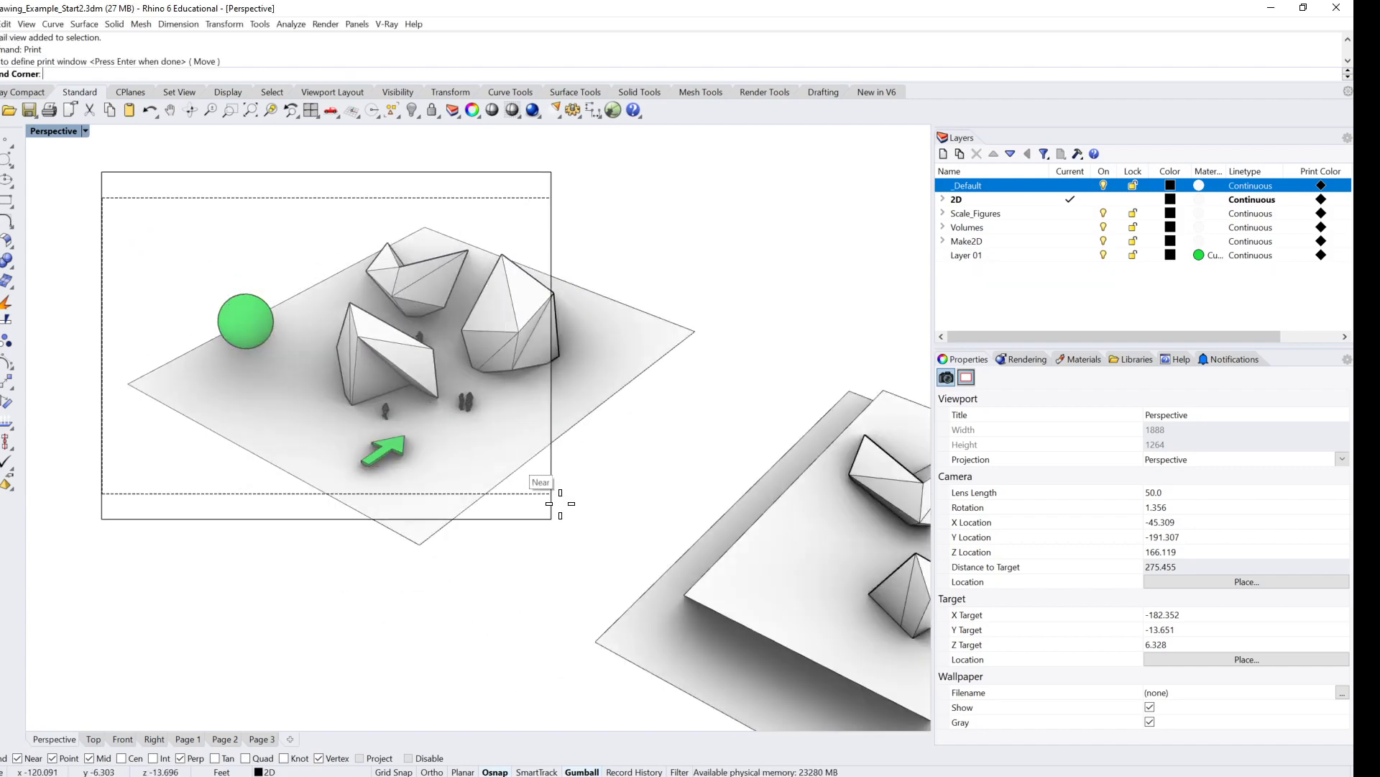
pyautogui.click(711, 549)
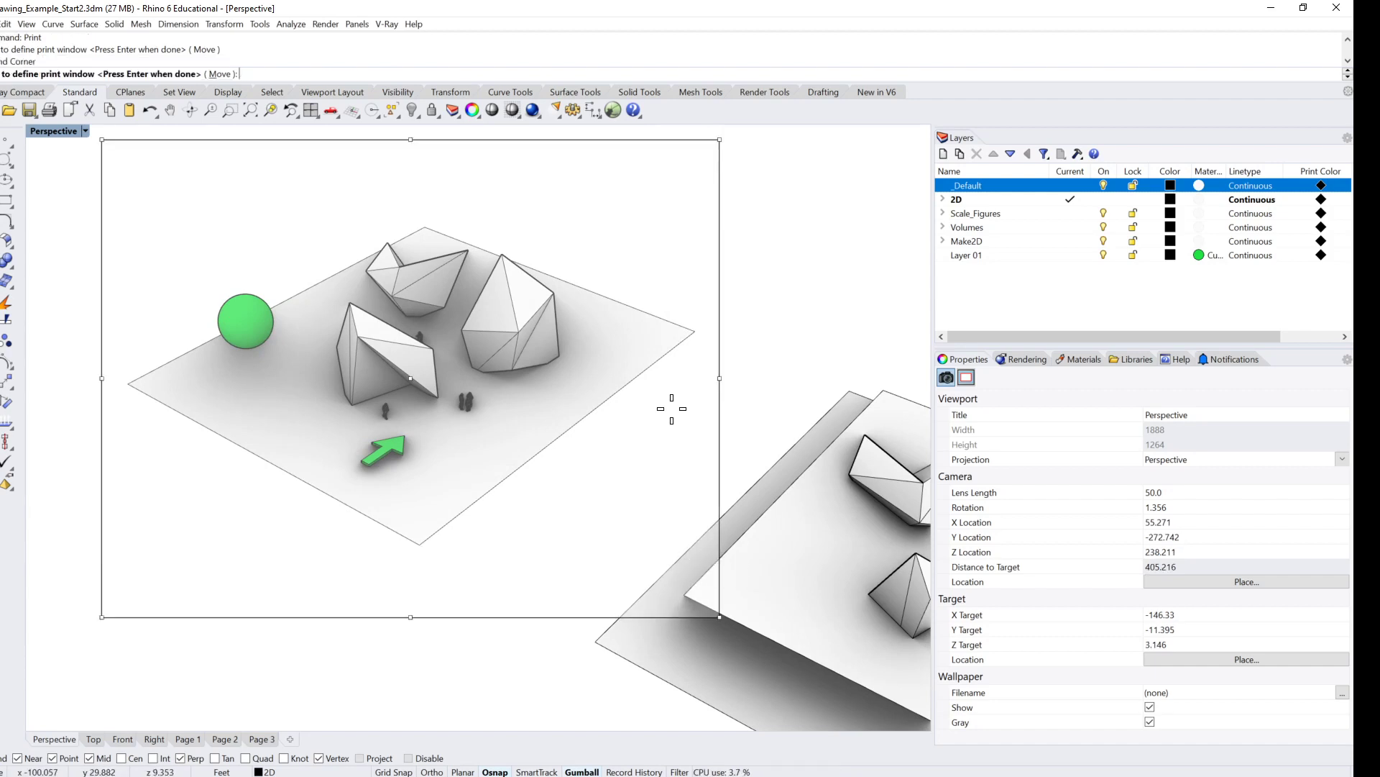
pyautogui.press('Return')
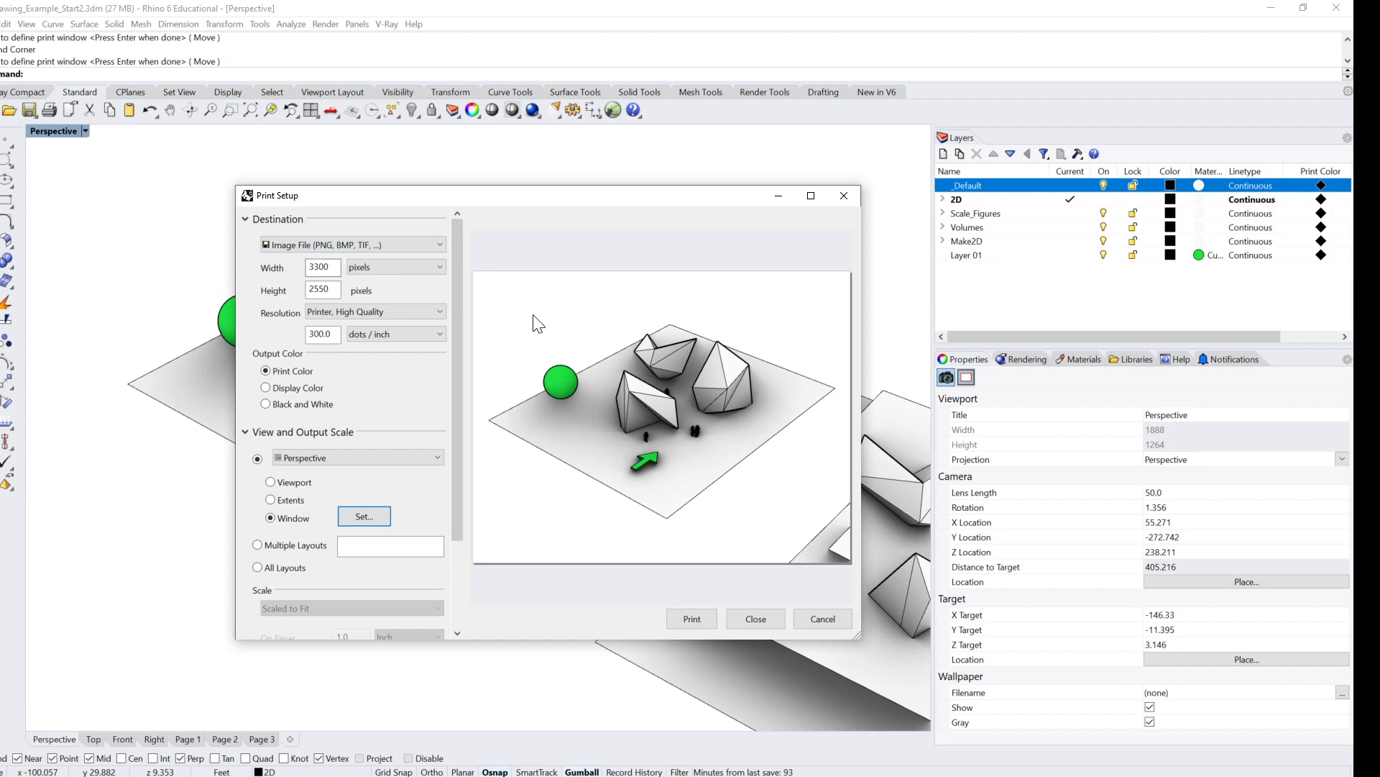
pyautogui.doubleClick(314, 268)
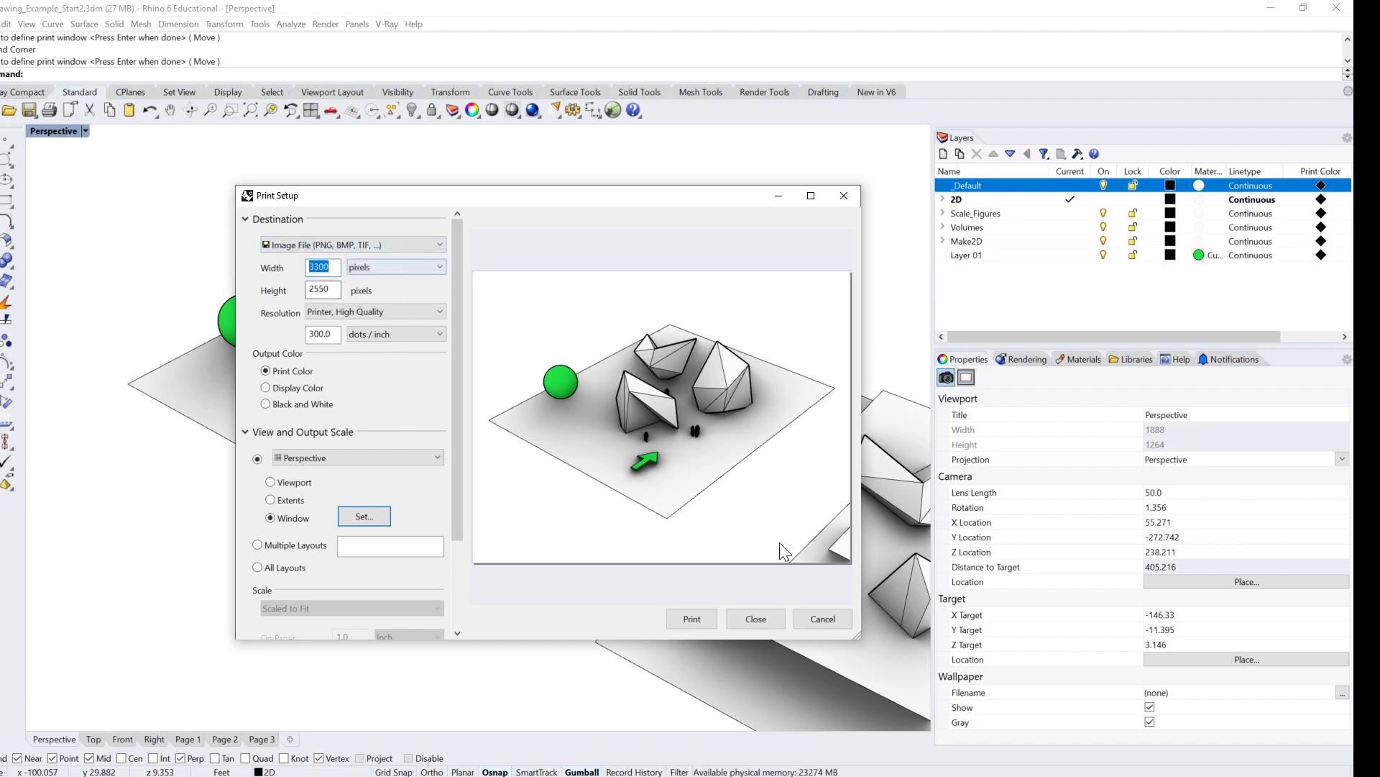
# Step: Close Print Setup and zoom and orbit the Perspective view of the site
pyautogui.click(755, 618)
pyautogui.scroll(5, 353, 447)
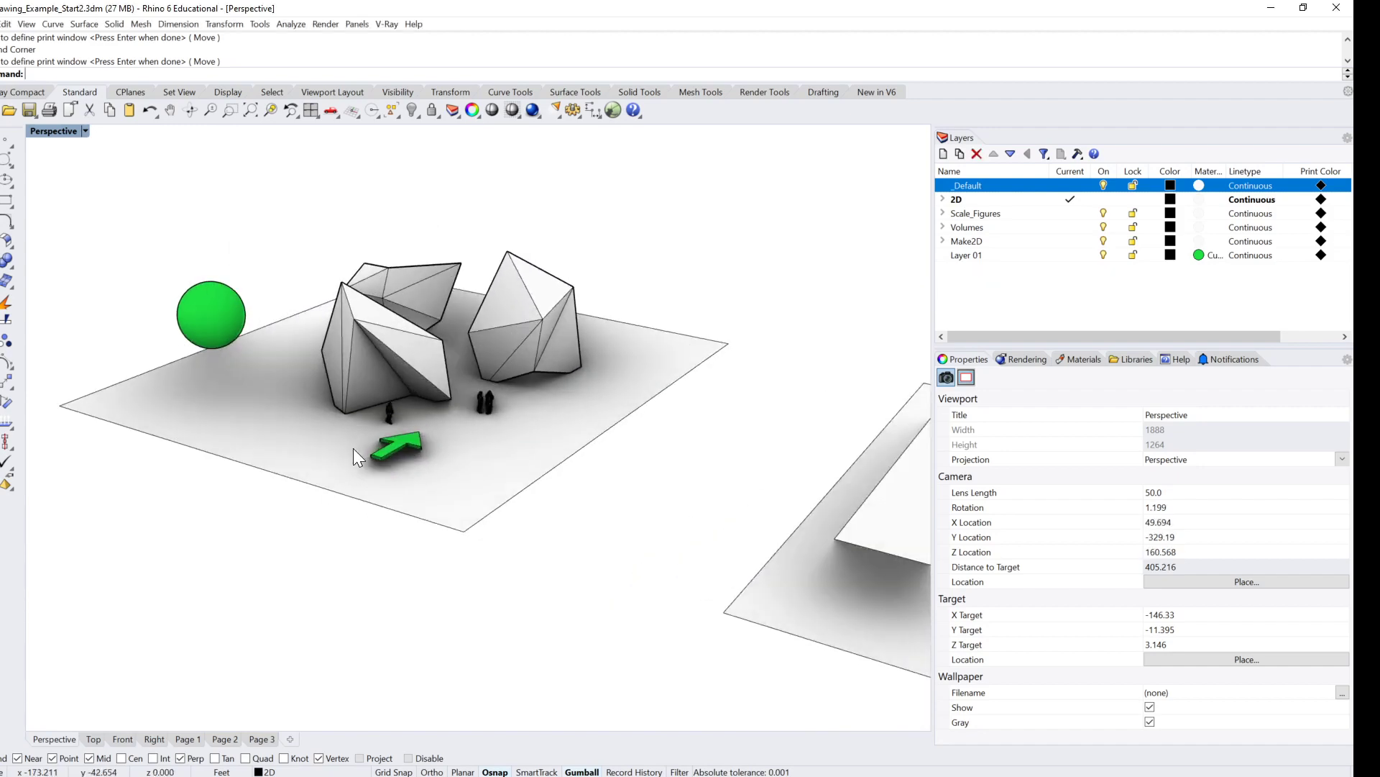
pyautogui.moveTo(568, 521); pyautogui.dragTo(550, 493, button='right')
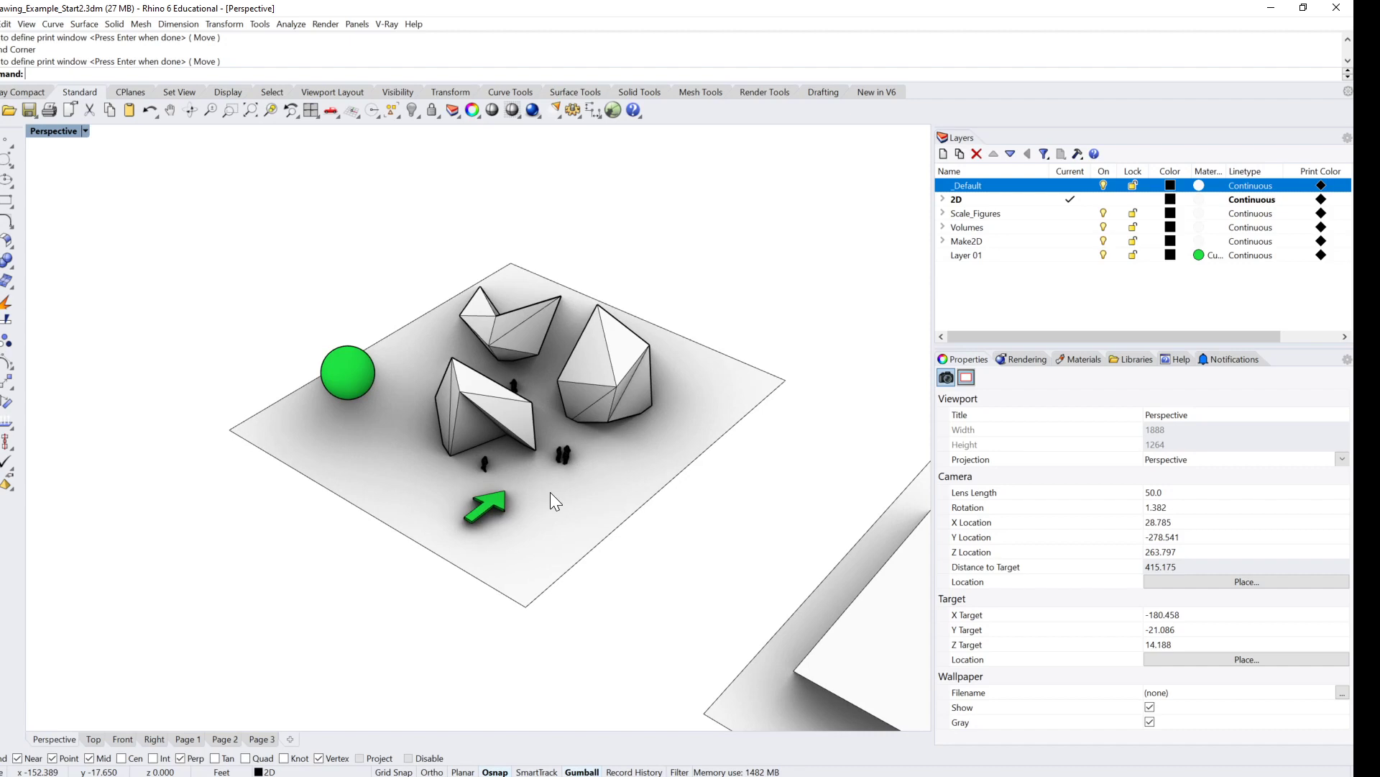